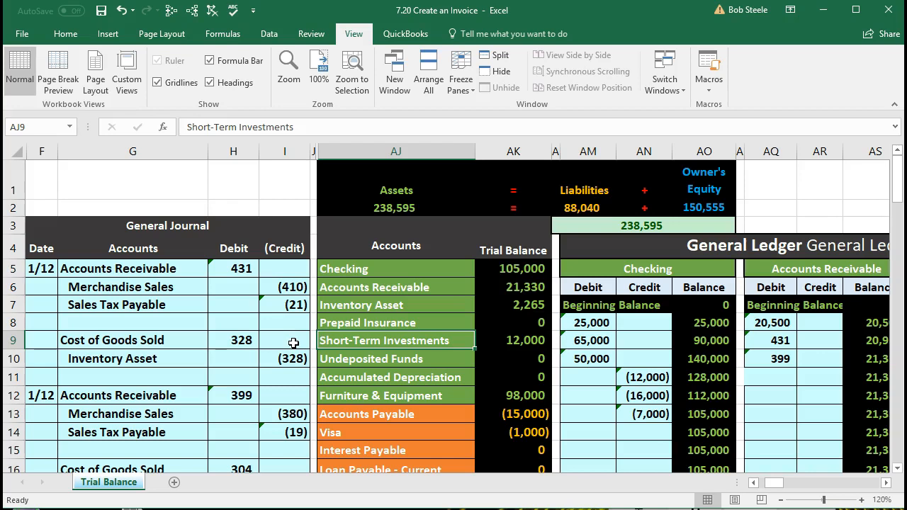
Review the general journal and the trial balance accounts, including the Checking and Accounts Receivable rows.
{"action": "left_click", "coordinate": [379, 276]}
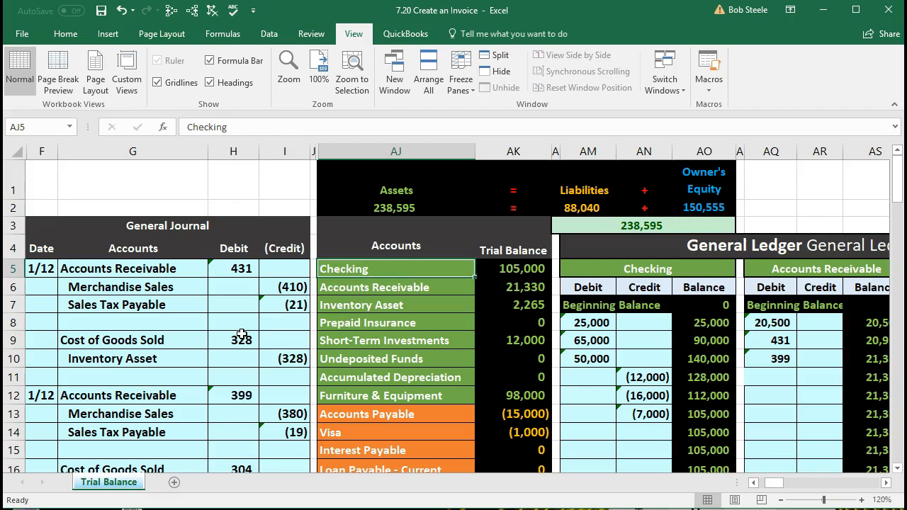
{"action": "left_click", "coordinate": [293, 338]}
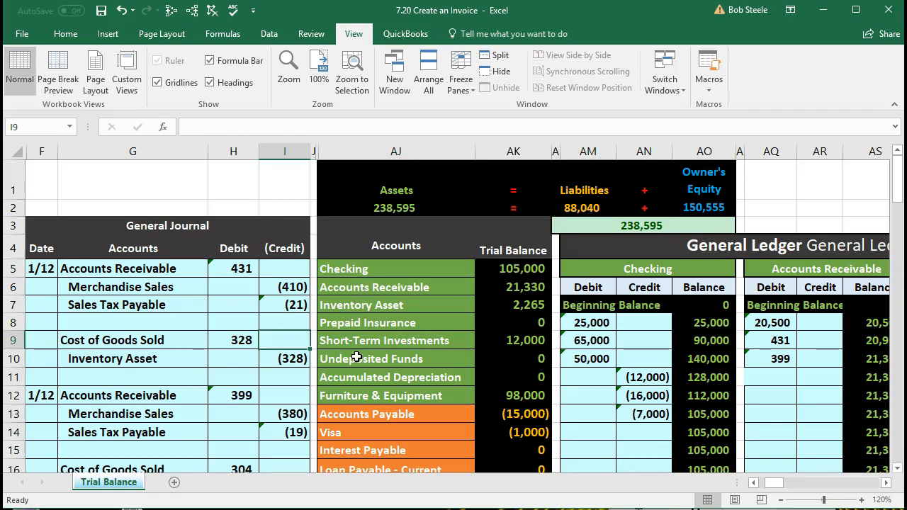
{"action": "scroll", "coordinate": [357, 356], "scroll_direction": "down", "scroll_amount": 2}
{"action": "scroll", "coordinate": [358, 362], "scroll_direction": "down", "scroll_amount": 1}
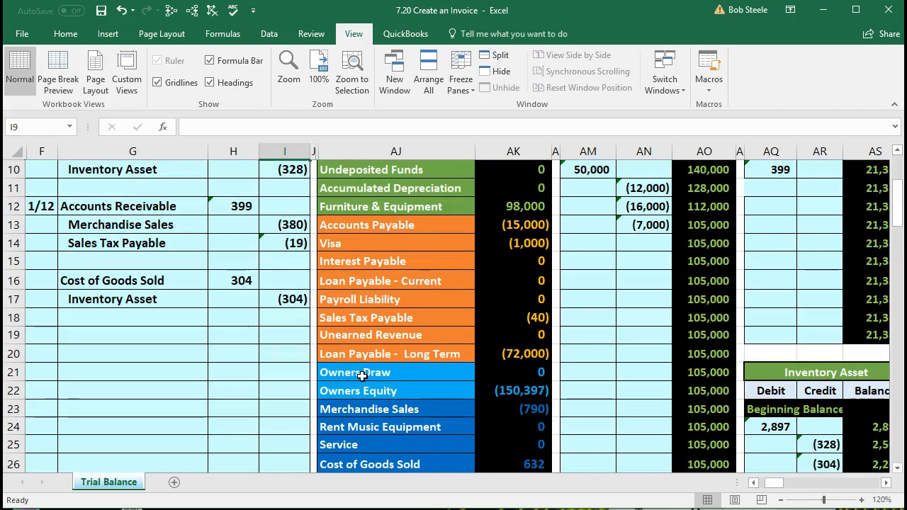
{"action": "scroll", "coordinate": [362, 374], "scroll_direction": "up", "scroll_amount": 2}
{"action": "scroll", "coordinate": [362, 376], "scroll_direction": "up", "scroll_amount": 1}
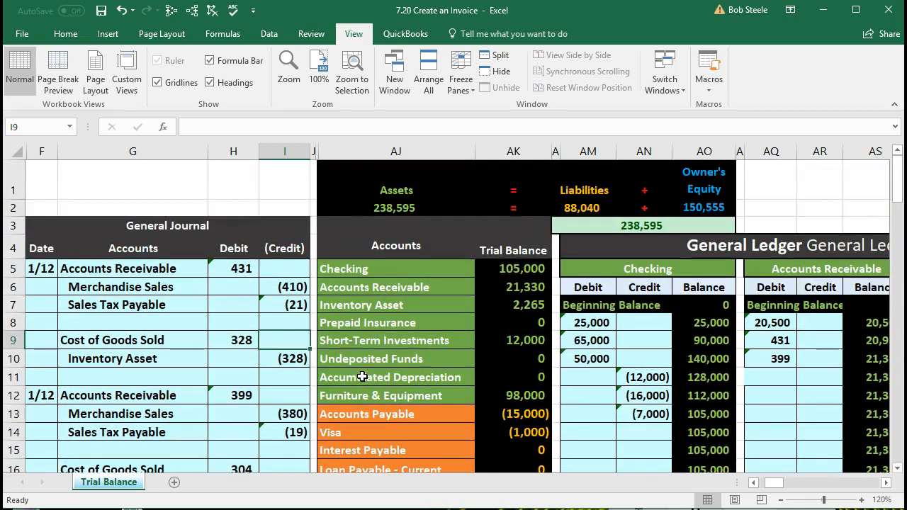
{"action": "left_click", "coordinate": [397, 289]}
{"action": "left_click", "coordinate": [498, 290]}
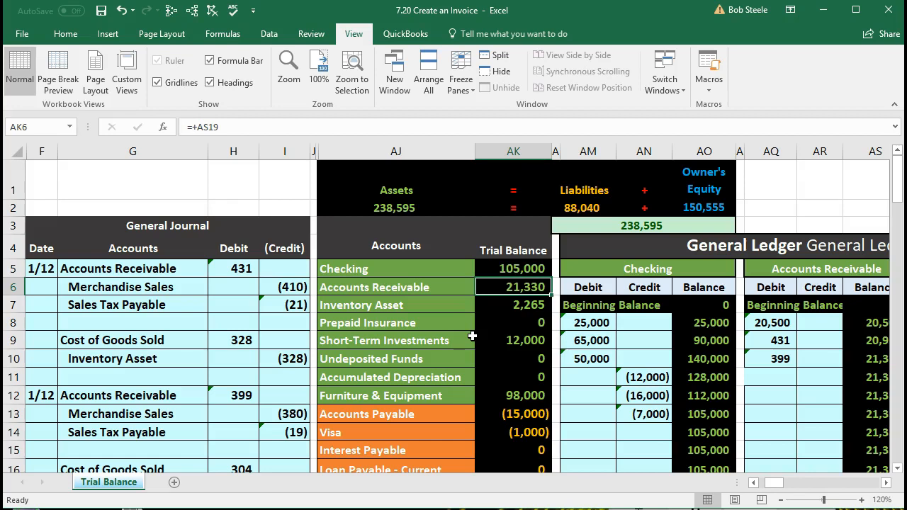
Compare the Checking and Undeposited Funds accounts in the trial balance as possible debit accounts for the payment.
{"action": "left_click", "coordinate": [406, 275]}
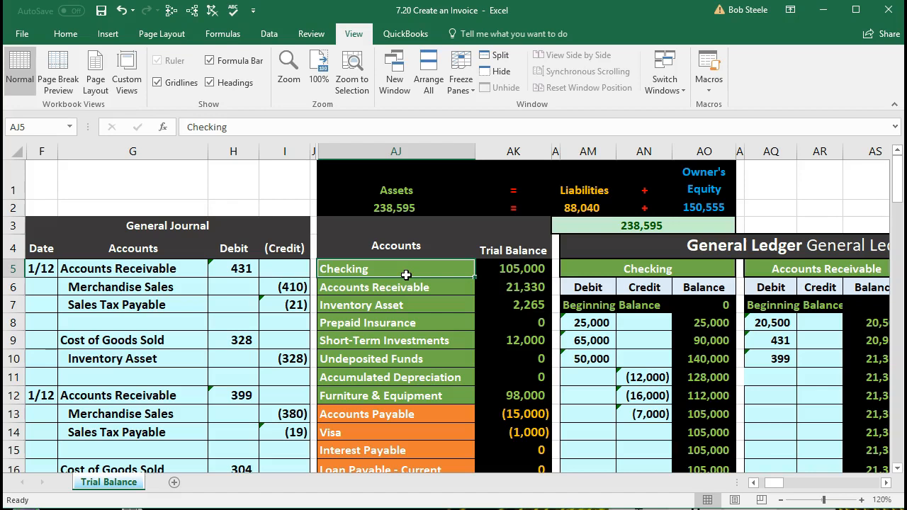
{"action": "left_click", "coordinate": [433, 359]}
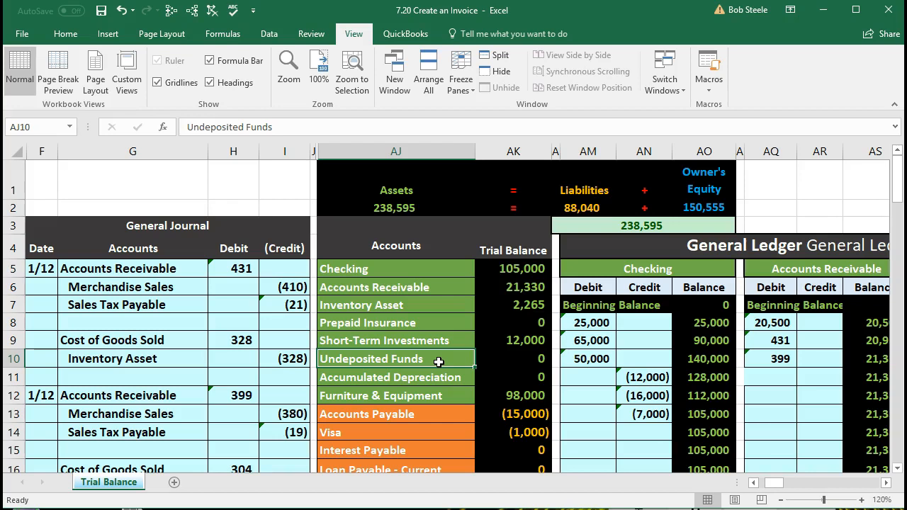
{"action": "left_click", "coordinate": [427, 275]}
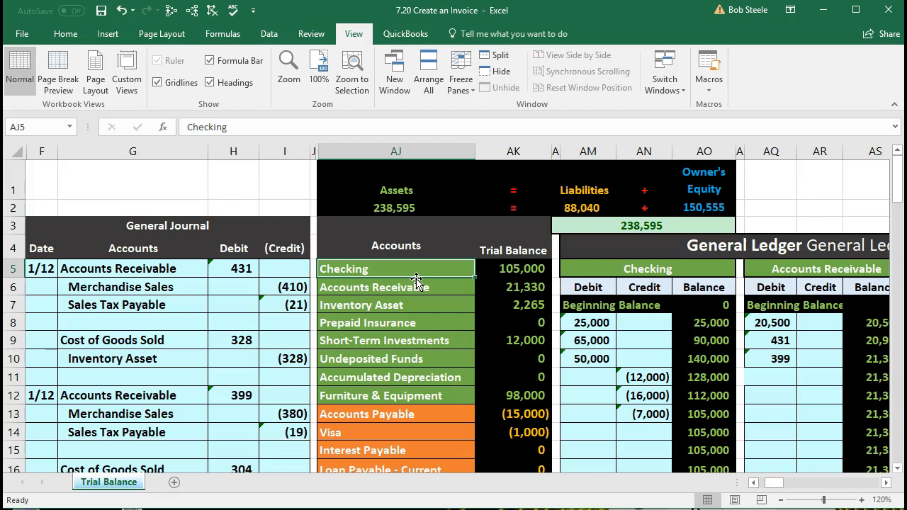
{"action": "left_click", "coordinate": [422, 360]}
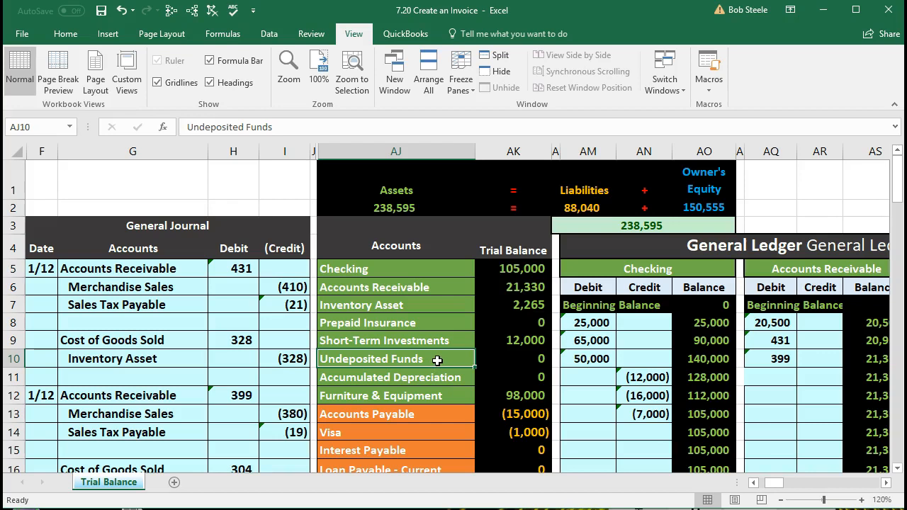
{"action": "left_click", "coordinate": [455, 265]}
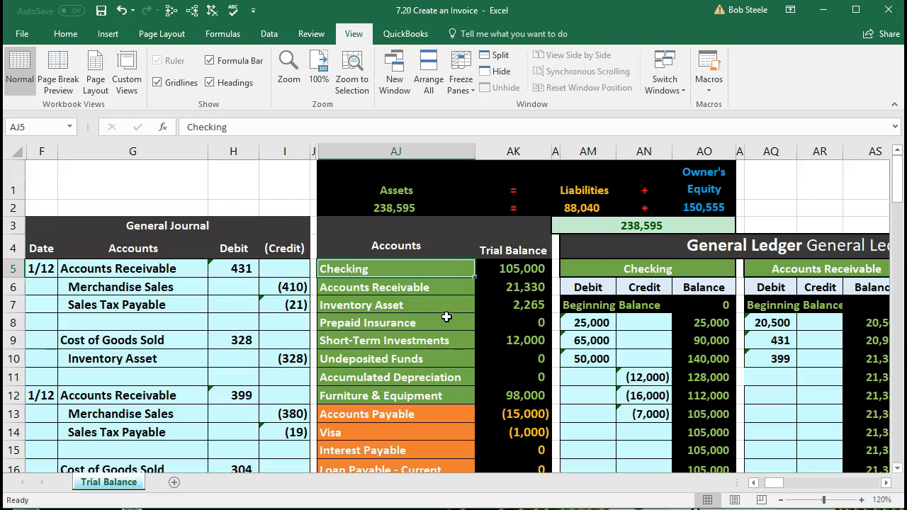
{"action": "left_click_drag", "start_coordinate": [430, 364], "coordinate": [487, 360]}
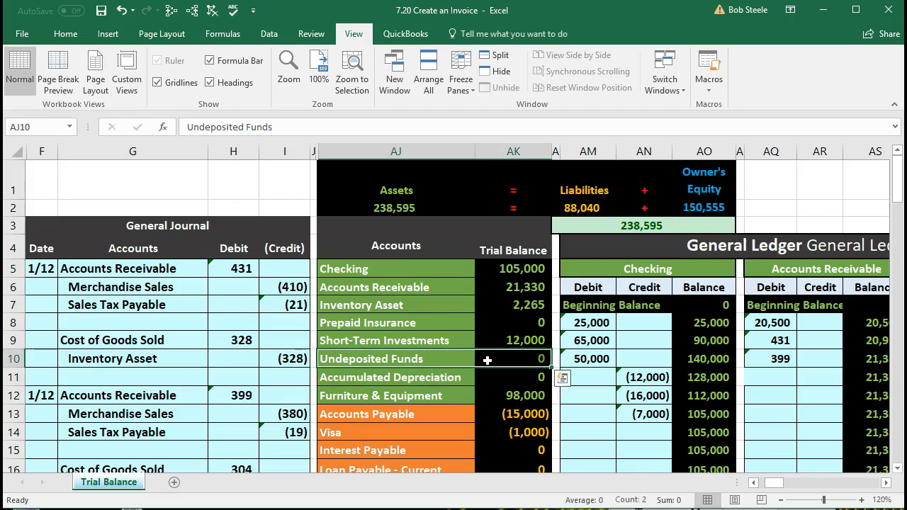
{"action": "left_click", "coordinate": [464, 275]}
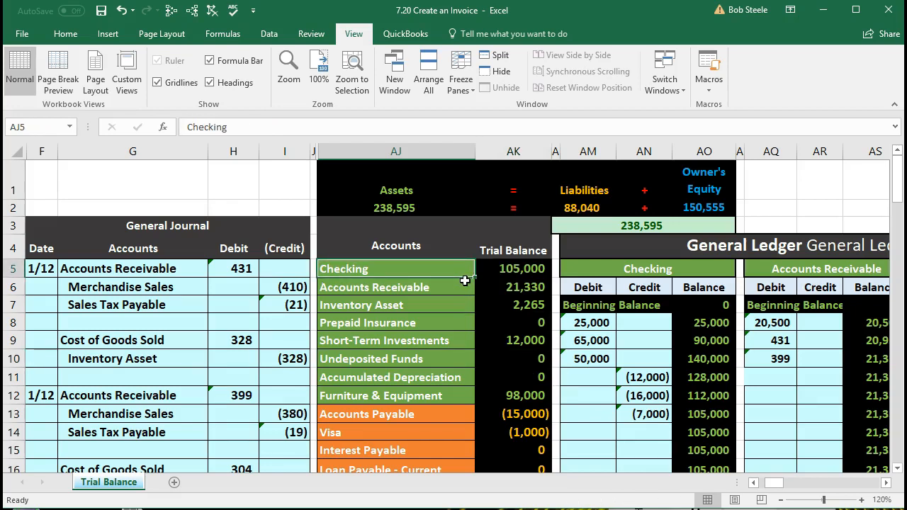
Enter the date 1/12 in cell F19 to start a new general journal entry.
{"action": "left_click", "coordinate": [289, 358]}
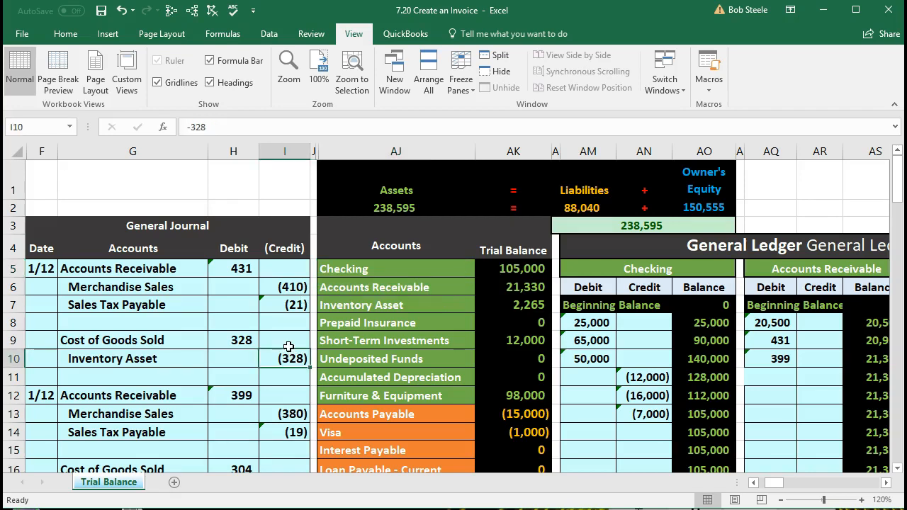
{"action": "scroll", "coordinate": [288, 346], "scroll_direction": "down", "scroll_amount": 2}
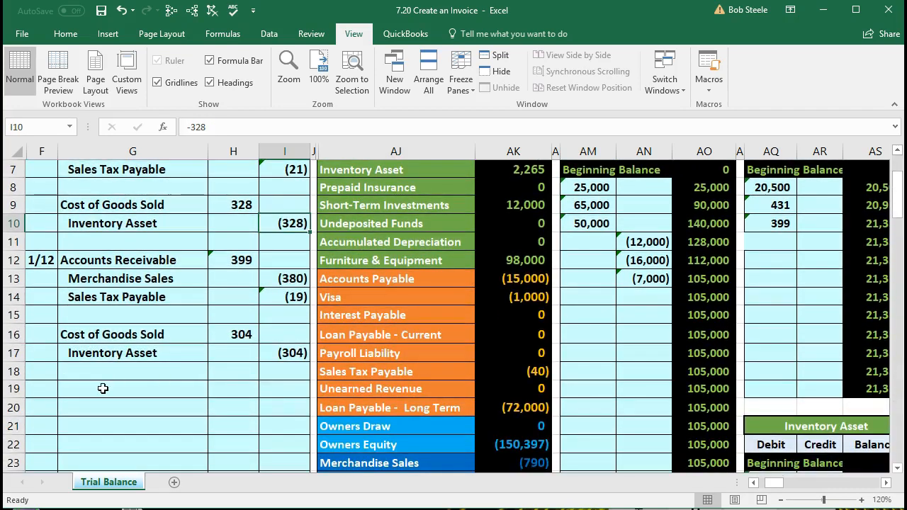
{"action": "left_click", "coordinate": [47, 389]}
{"action": "type", "text": "1/12"}
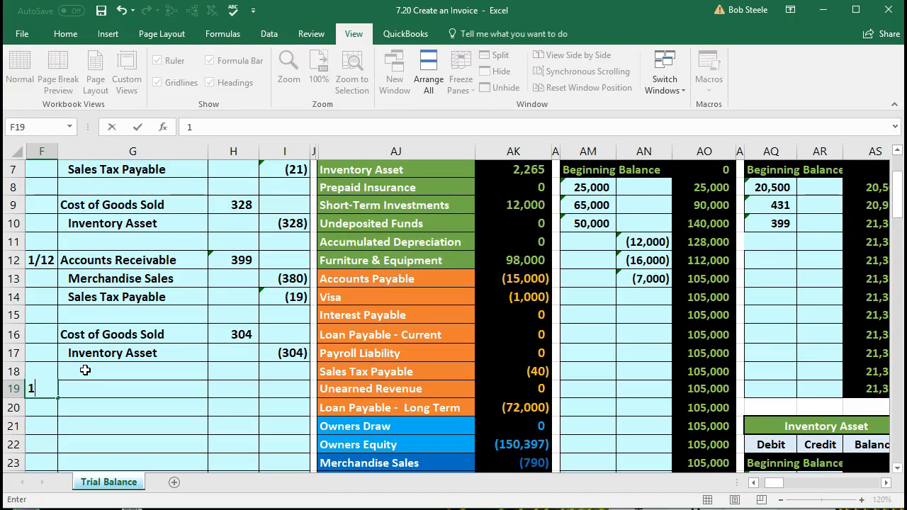
{"action": "key", "text": "Return"}
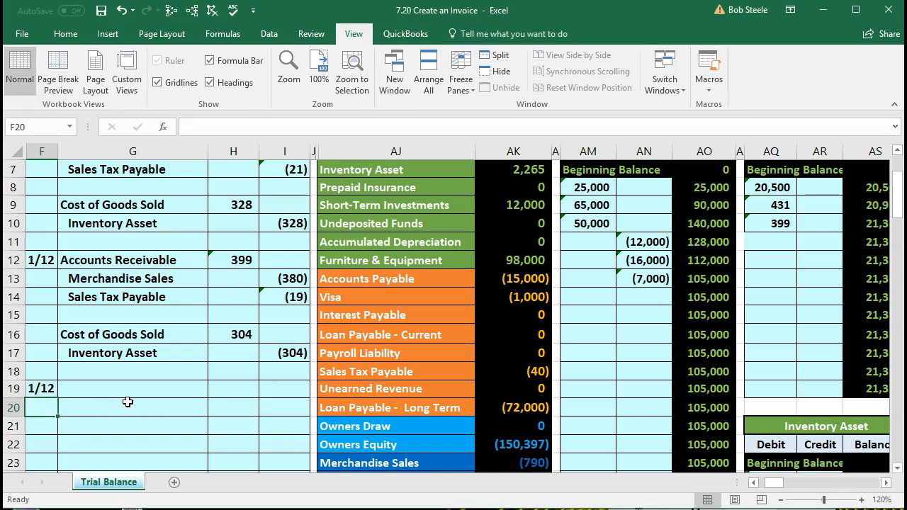
Copy the Undeposited Funds account name from the trial balance and paste it as values into G19 of the general journal.
{"action": "scroll", "coordinate": [128, 405], "scroll_direction": "up", "scroll_amount": 2}
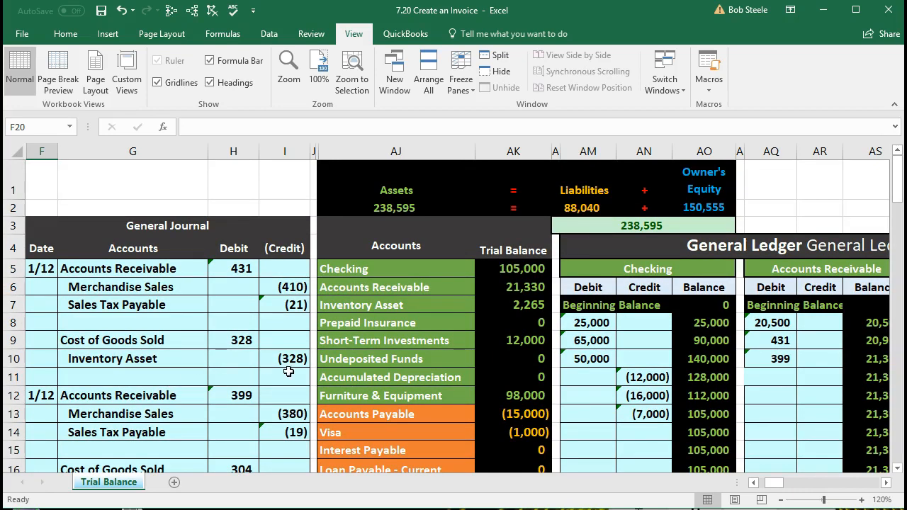
{"action": "left_click_drag", "start_coordinate": [363, 356], "coordinate": [482, 356]}
{"action": "left_click", "coordinate": [455, 359]}
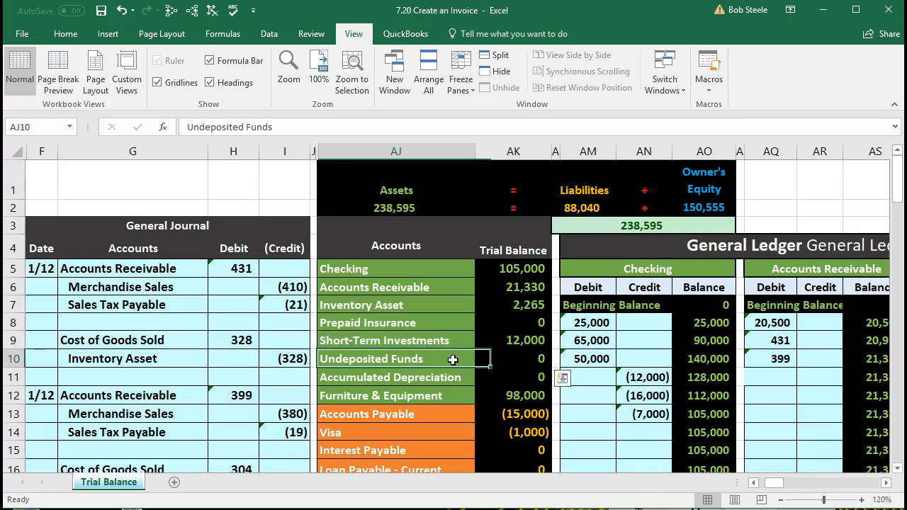
{"action": "scroll", "coordinate": [453, 360], "scroll_direction": "down", "scroll_amount": 1}
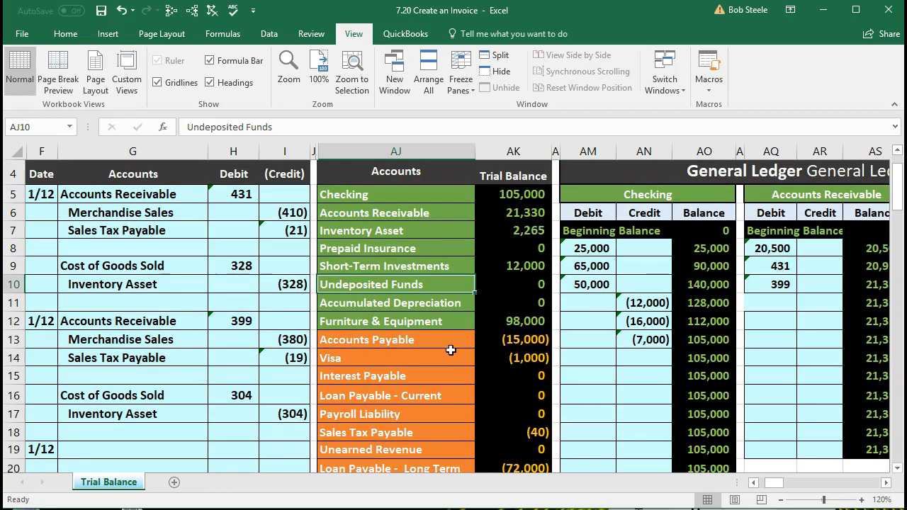
{"action": "right_click", "coordinate": [430, 283]}
{"action": "left_click", "coordinate": [443, 305]}
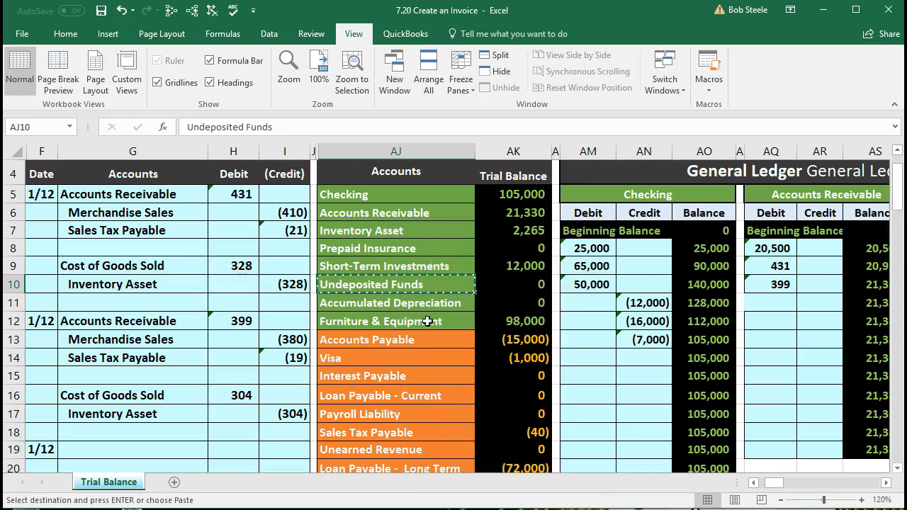
{"action": "left_click", "coordinate": [161, 449]}
{"action": "scroll", "coordinate": [161, 448], "scroll_direction": "down", "scroll_amount": 1}
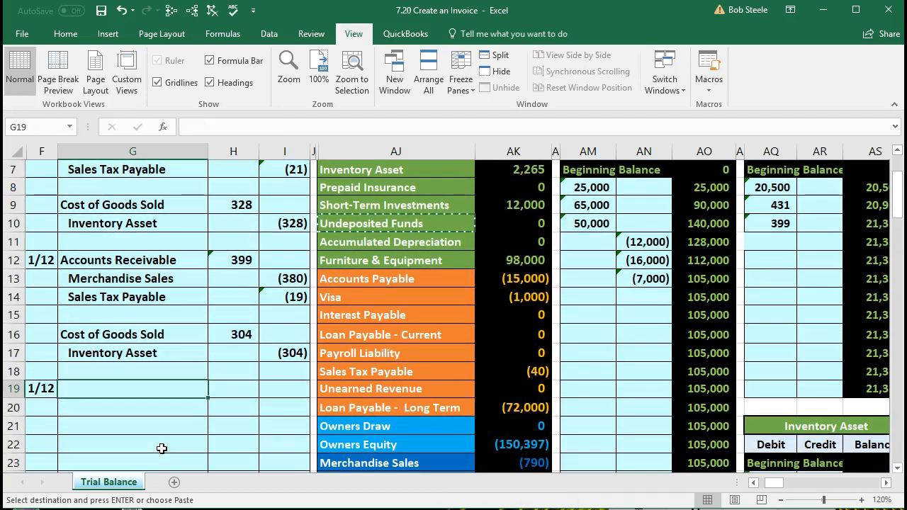
{"action": "right_click", "coordinate": [129, 396]}
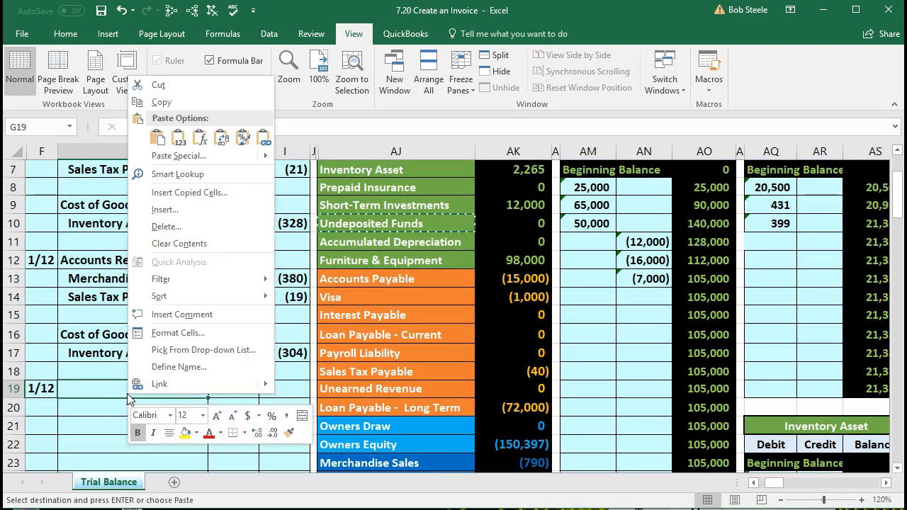
{"action": "left_click", "coordinate": [178, 138]}
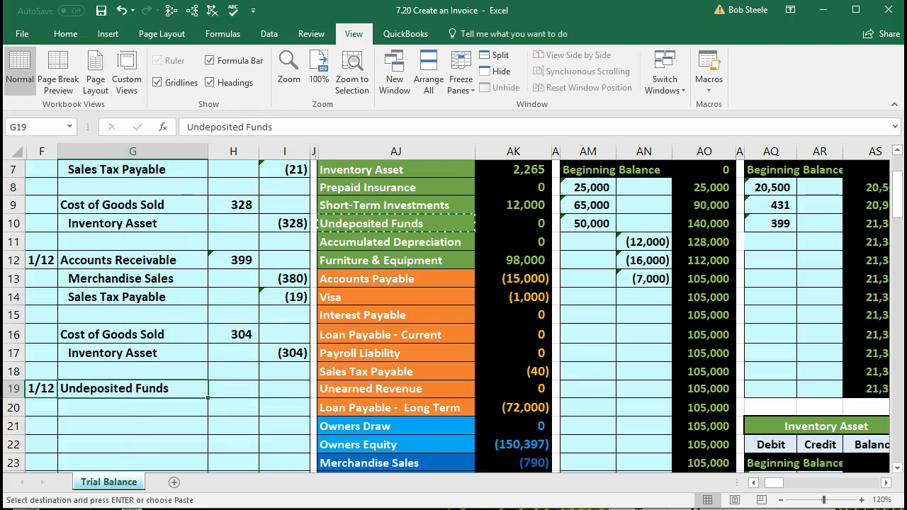
Enter 5000 as the Undeposited Funds debit in H19 and -5000 as the credit in I20.
{"action": "left_click", "coordinate": [231, 386]}
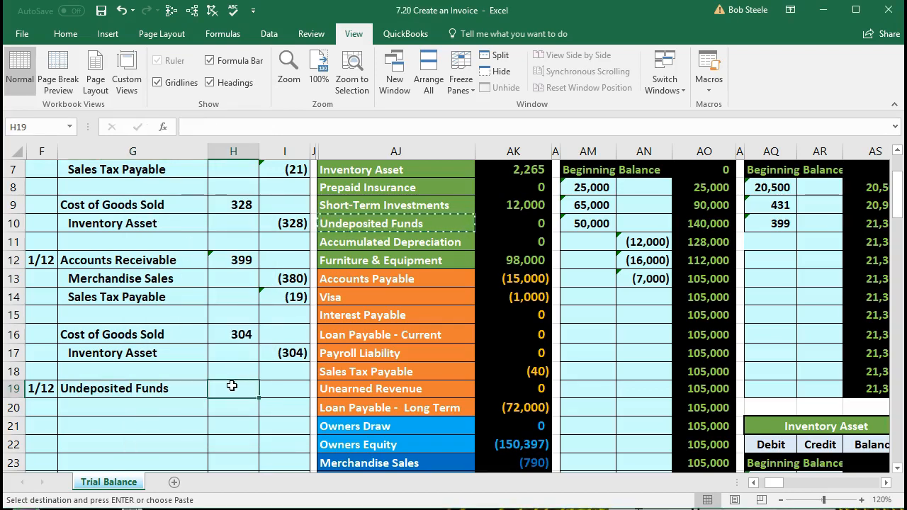
{"action": "type", "text": "5000"}
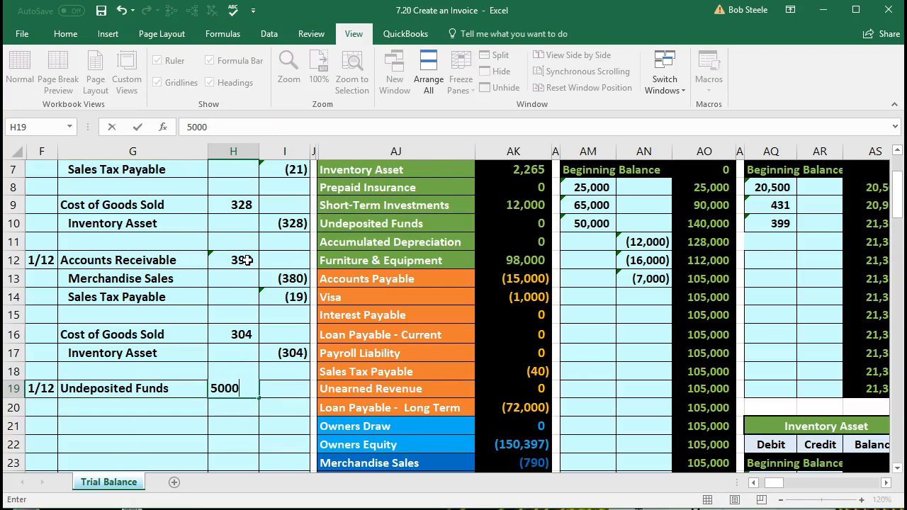
{"action": "key", "text": "Return"}
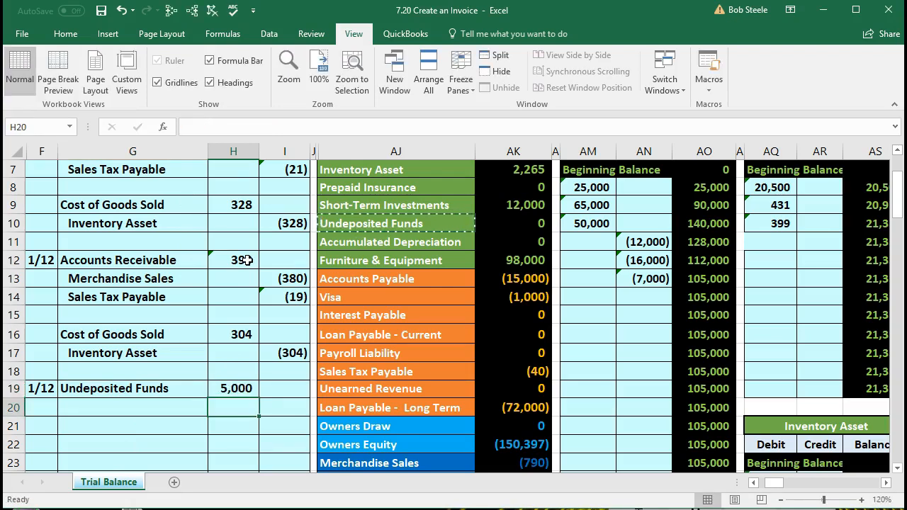
{"action": "key", "text": "Right"}
{"action": "type", "text": "-"}
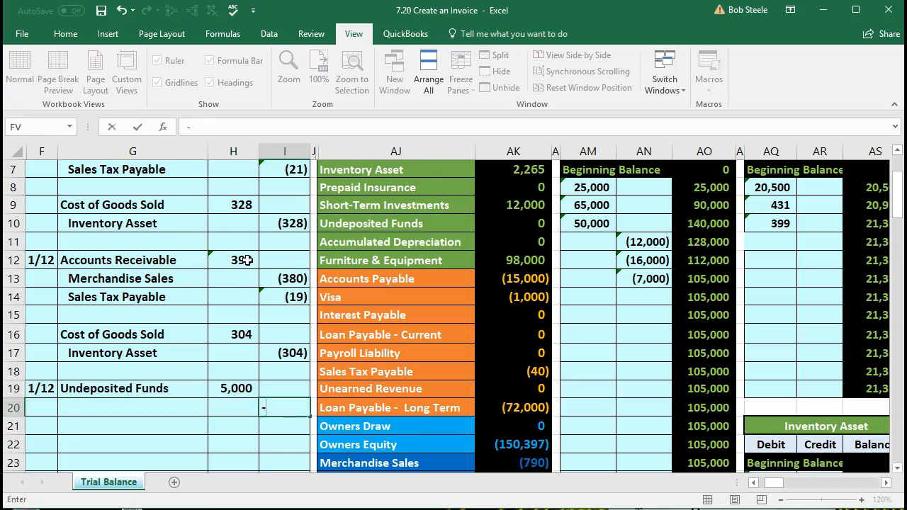
{"action": "type", "text": "5000"}
{"action": "key", "text": "Return"}
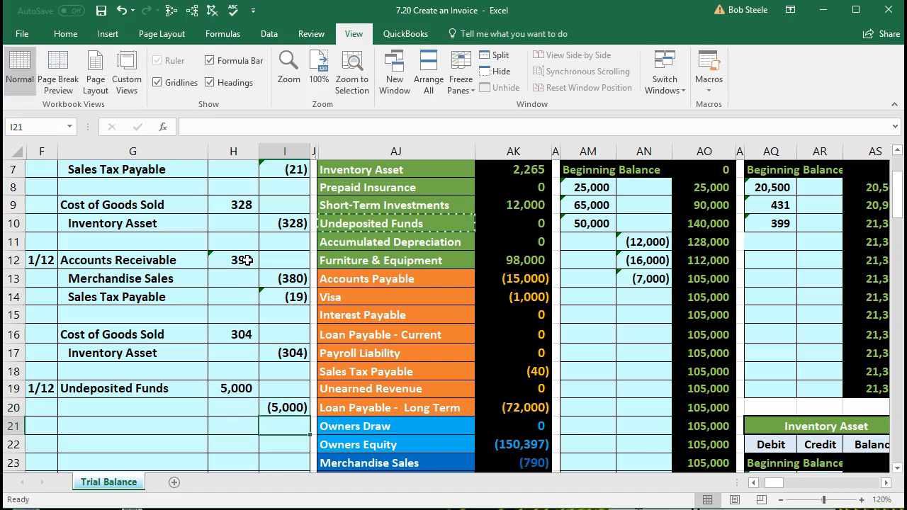
Review the Undeposited Funds debit in the journal and the Accounts Receivable balance in the trial balance.
{"action": "left_click_drag", "start_coordinate": [195, 388], "coordinate": [223, 390]}
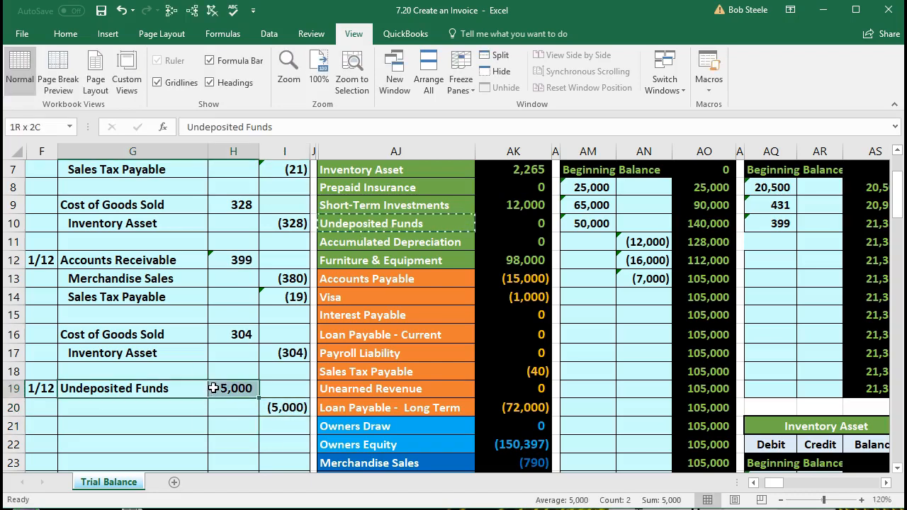
{"action": "scroll", "coordinate": [280, 418], "scroll_direction": "down", "scroll_amount": 1}
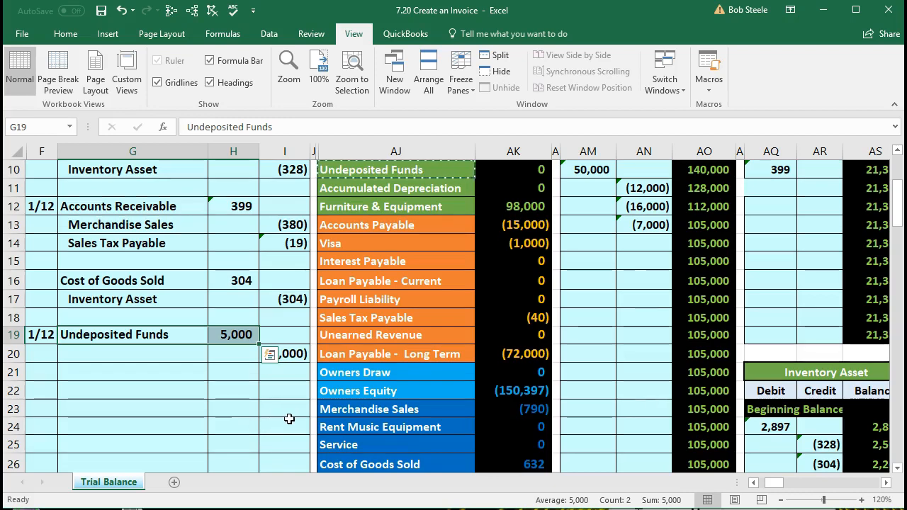
{"action": "scroll", "coordinate": [290, 418], "scroll_direction": "up", "scroll_amount": 2}
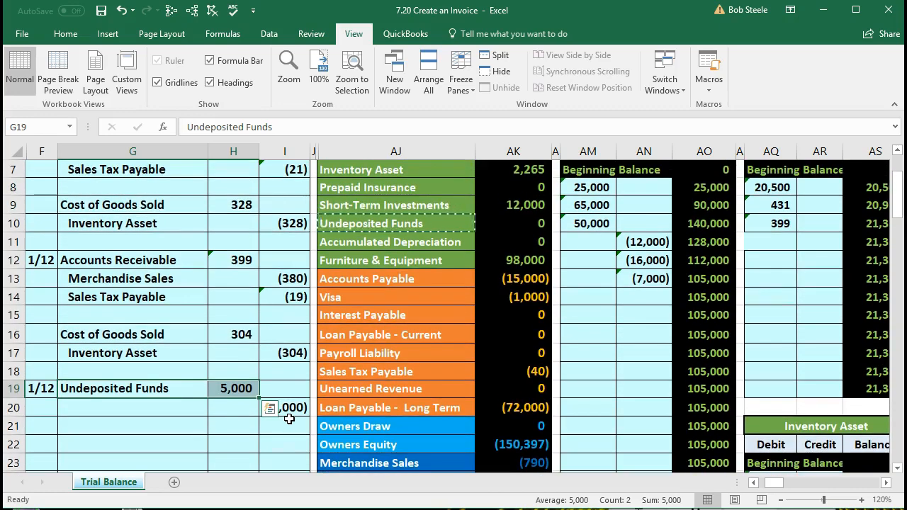
{"action": "left_click_drag", "start_coordinate": [385, 212], "coordinate": [494, 212]}
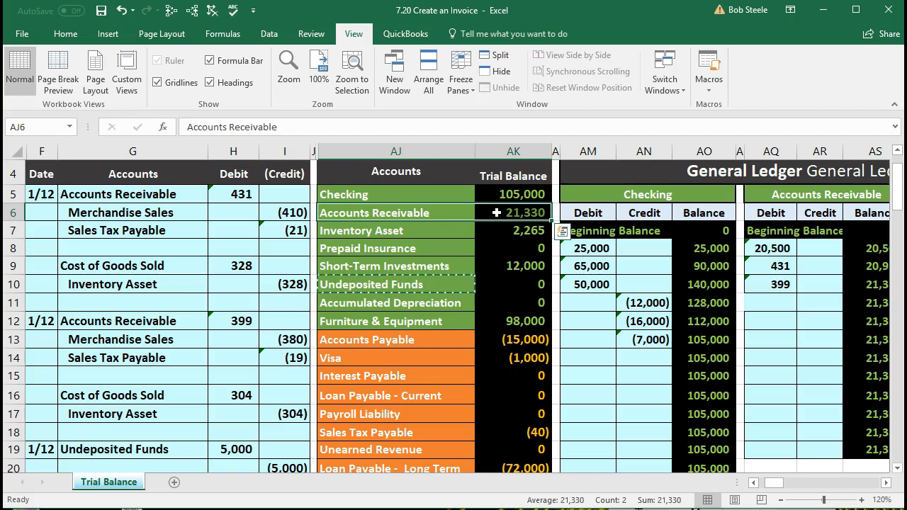
{"action": "left_click", "coordinate": [494, 212]}
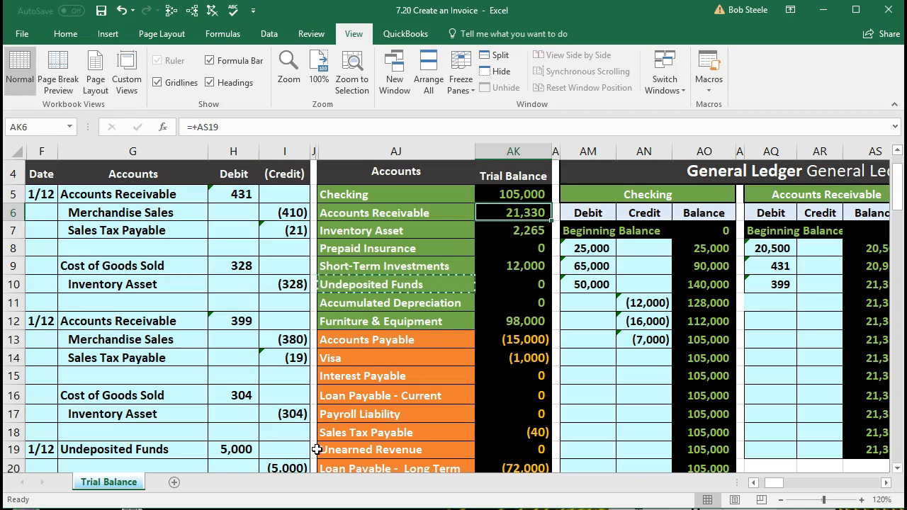
Copy the Accounts Receivable account name from the trial balance, paste it as values into G20, and indent it.
{"action": "left_click", "coordinate": [438, 215]}
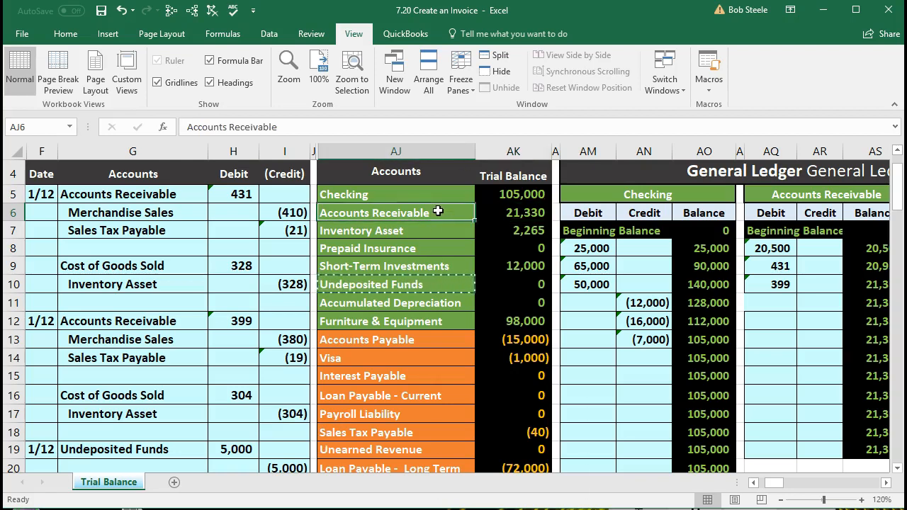
{"action": "right_click", "coordinate": [439, 215]}
{"action": "left_click", "coordinate": [446, 238]}
{"action": "scroll", "coordinate": [161, 408], "scroll_direction": "down", "scroll_amount": 1}
{"action": "left_click_drag", "start_coordinate": [133, 401], "coordinate": [133, 401]}
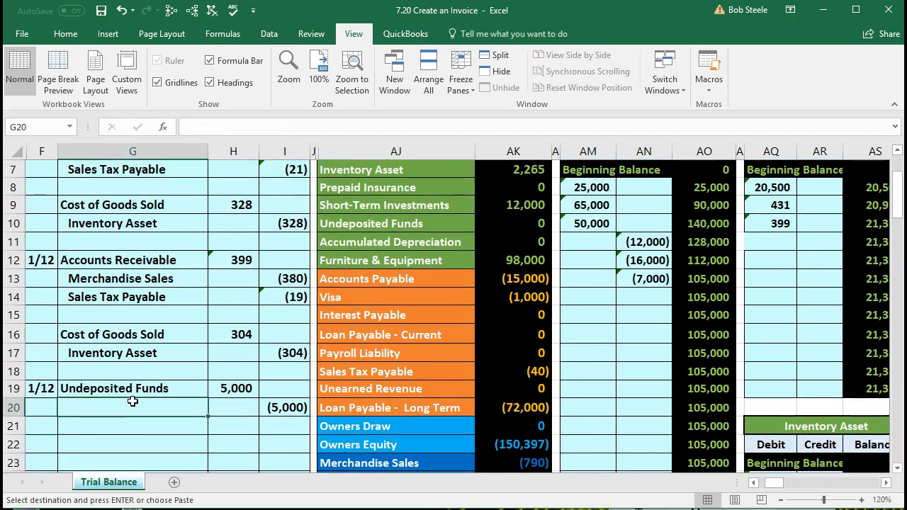
{"action": "right_click", "coordinate": [132, 401]}
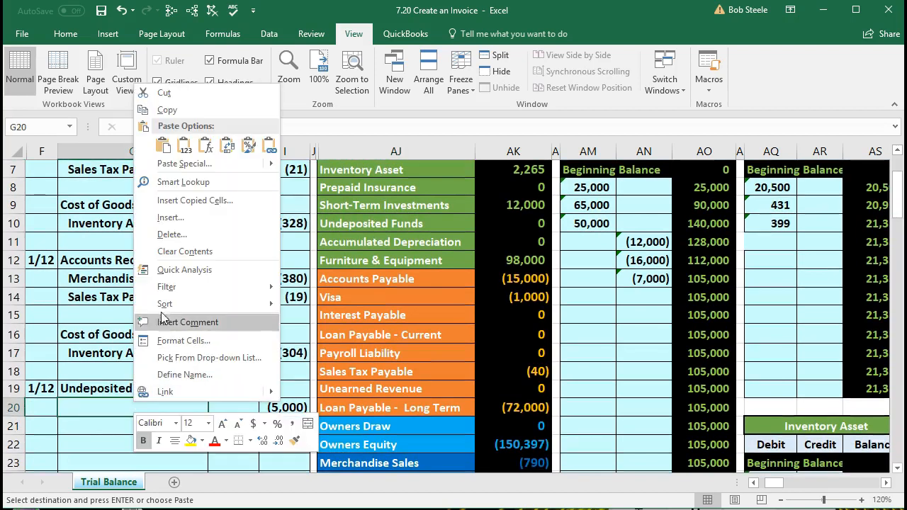
{"action": "left_click", "coordinate": [185, 145]}
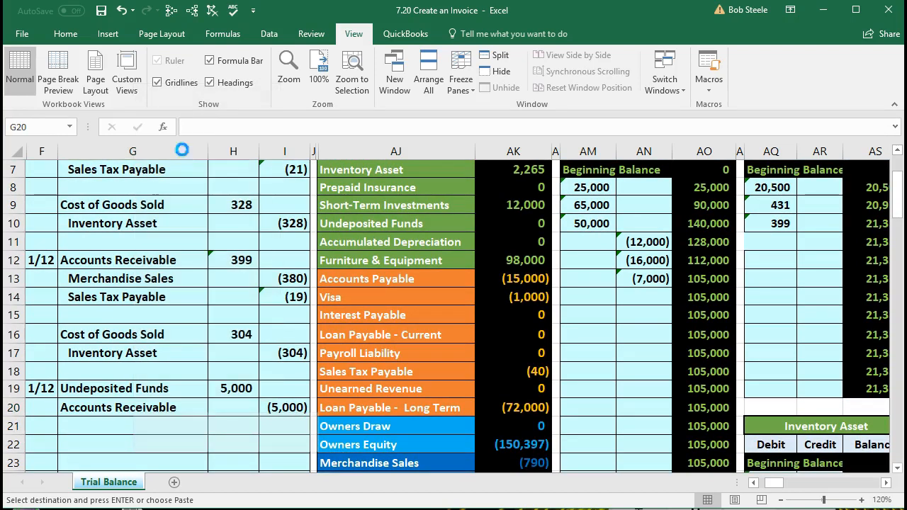
{"action": "left_click", "coordinate": [74, 35]}
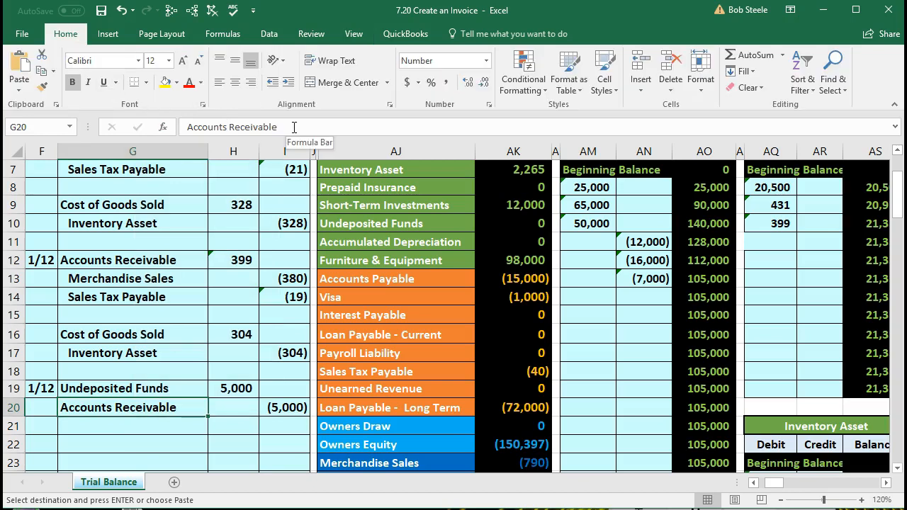
{"action": "left_click", "coordinate": [288, 83]}
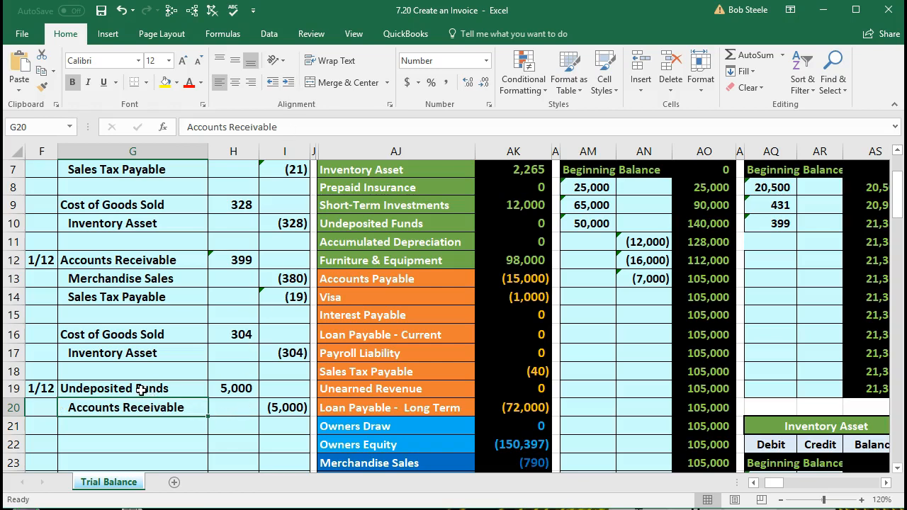
Find the Undeposited Funds account in the trial balance and its matching debit and credit table in the general ledger.
{"action": "left_click_drag", "start_coordinate": [142, 388], "coordinate": [230, 394]}
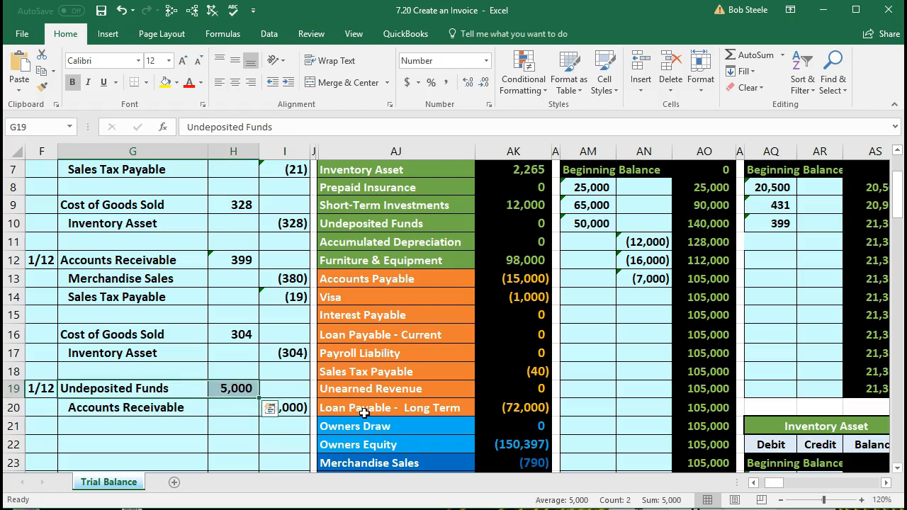
{"action": "left_click_drag", "start_coordinate": [401, 227], "coordinate": [489, 230]}
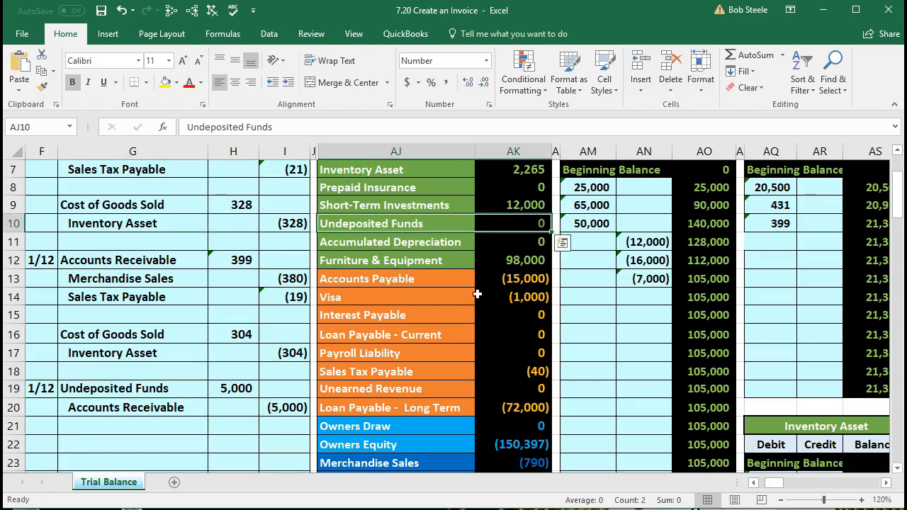
{"action": "left_click", "coordinate": [467, 330]}
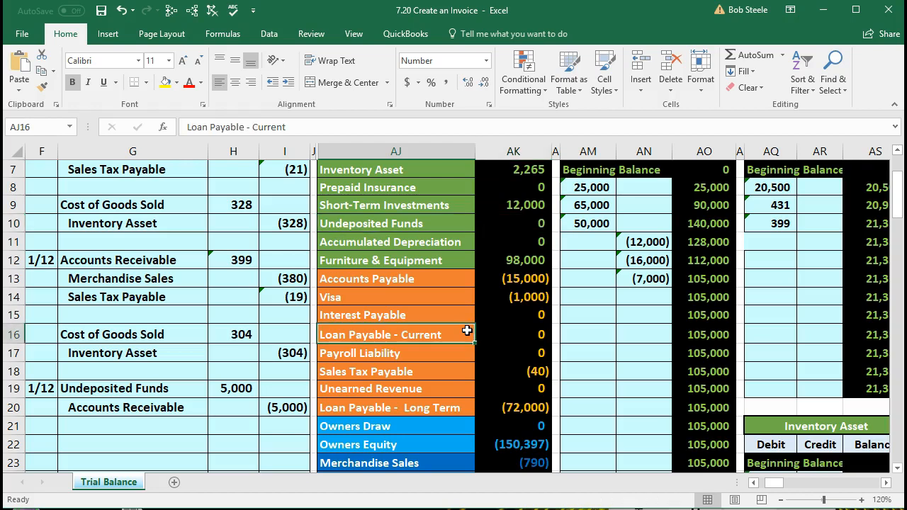
{"action": "key", "text": "Right"}
{"action": "key", "text": "Right"}
{"action": "key", "text": "Right"}
{"action": "key", "text": "Right"}
{"action": "key", "text": "Right"}
{"action": "key", "text": "Right"}
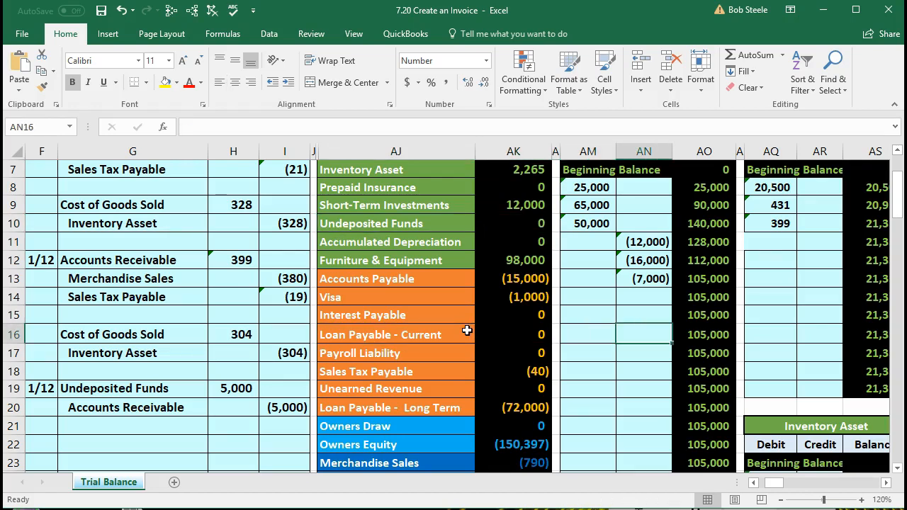
{"action": "key", "text": "Right"}
{"action": "key", "text": "Right"}
{"action": "key", "text": "Right"}
{"action": "key", "text": "Right"}
{"action": "key", "text": "Right"}
{"action": "key", "text": "Right"}
{"action": "key", "text": "Right"}
{"action": "key", "text": "Right"}
{"action": "key", "text": "Right"}
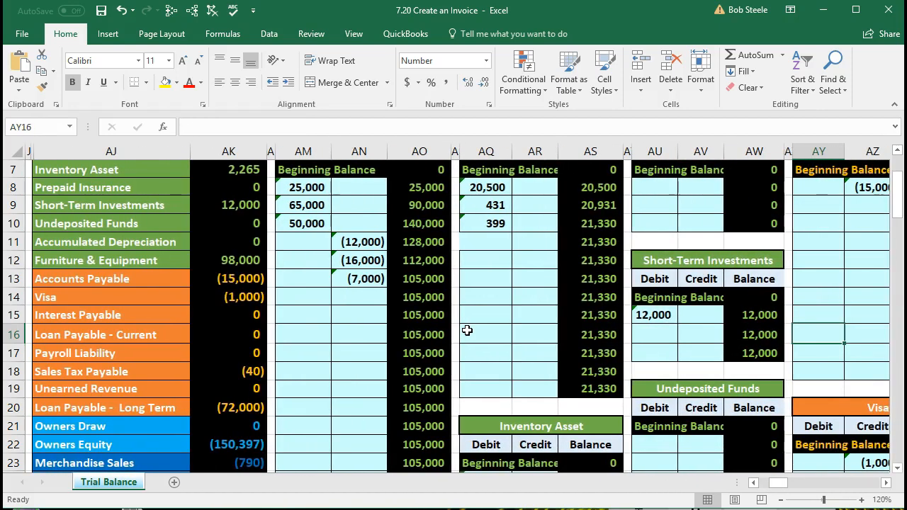
Freeze the panes at cell AJ1 so the general journal columns stay in view while moving through the ledger.
{"action": "key", "text": "Left"}
{"action": "key", "text": "Left"}
{"action": "key", "text": "Left"}
{"action": "key", "text": "Left"}
{"action": "key", "text": "Left"}
{"action": "key", "text": "Left"}
{"action": "key", "text": "Left"}
{"action": "key", "text": "Left"}
{"action": "key", "text": "Left"}
{"action": "key", "text": "Left"}
{"action": "key", "text": "Left"}
{"action": "key", "text": "Left"}
{"action": "key", "text": "Left"}
{"action": "key", "text": "Left"}
{"action": "key", "text": "Left"}
{"action": "key", "text": "Left"}
{"action": "key", "text": "Left"}
{"action": "key", "text": "Left"}
{"action": "key", "text": "Left"}
{"action": "key", "text": "Left"}
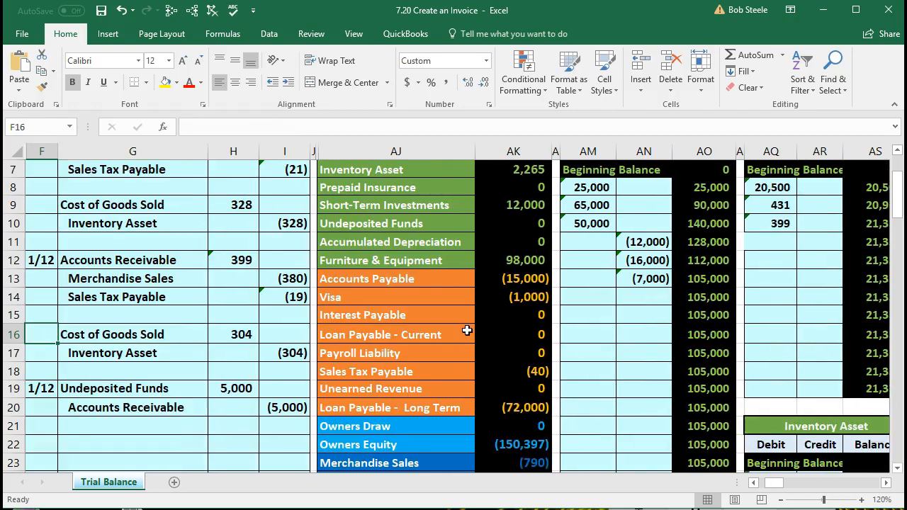
{"action": "scroll", "coordinate": [467, 330], "scroll_direction": "up", "scroll_amount": 2}
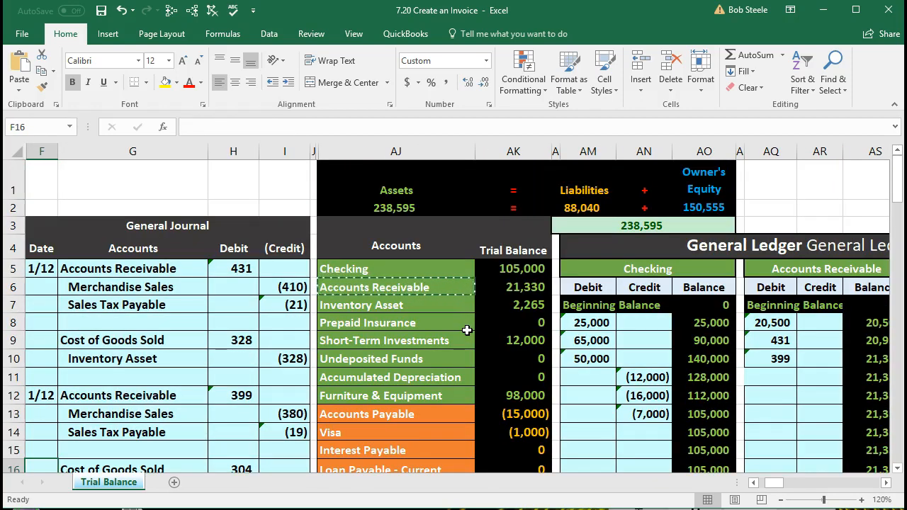
{"action": "left_click", "coordinate": [356, 186]}
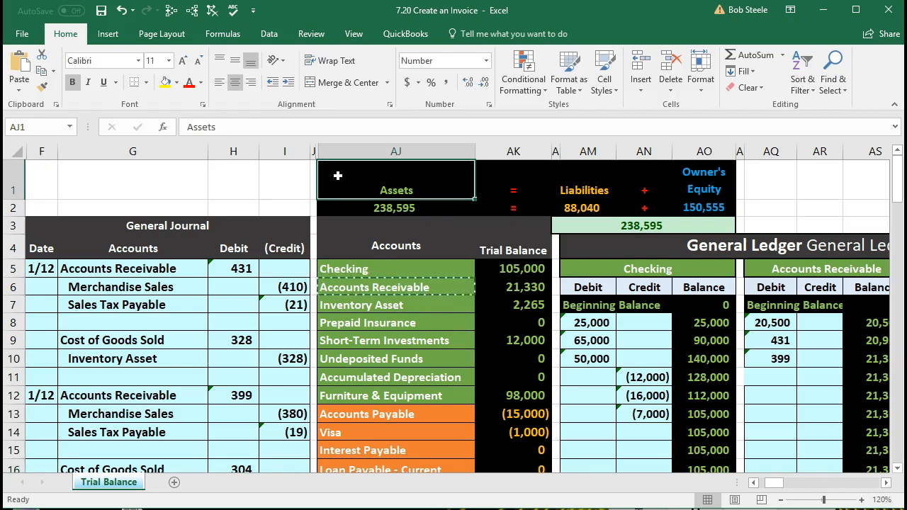
{"action": "left_click", "coordinate": [356, 37]}
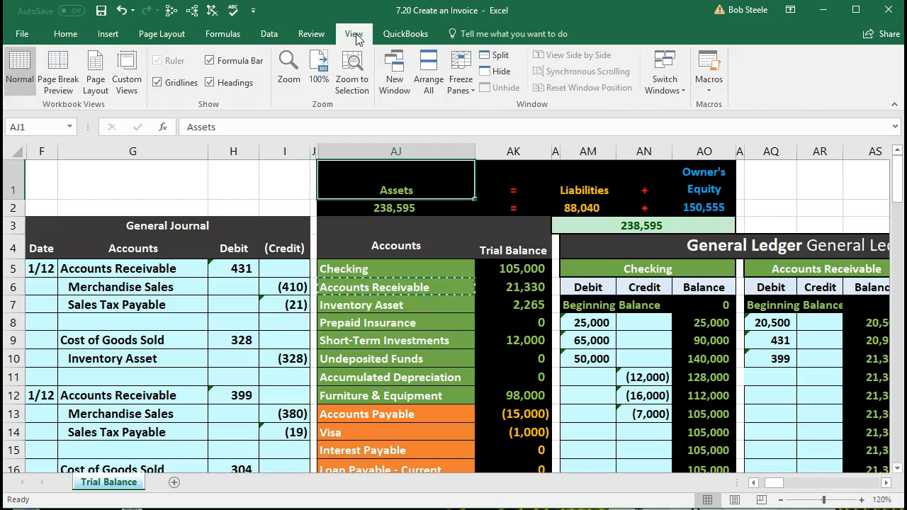
{"action": "left_click", "coordinate": [469, 86]}
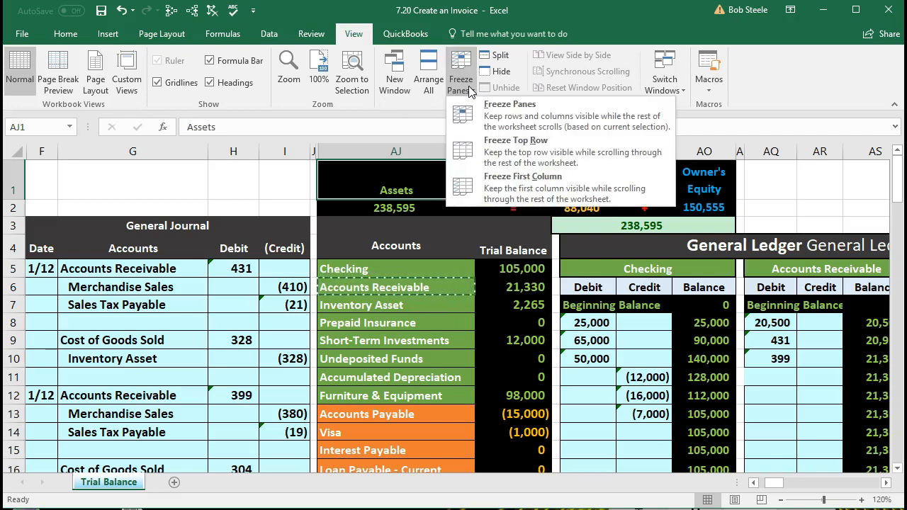
{"action": "left_click", "coordinate": [549, 116]}
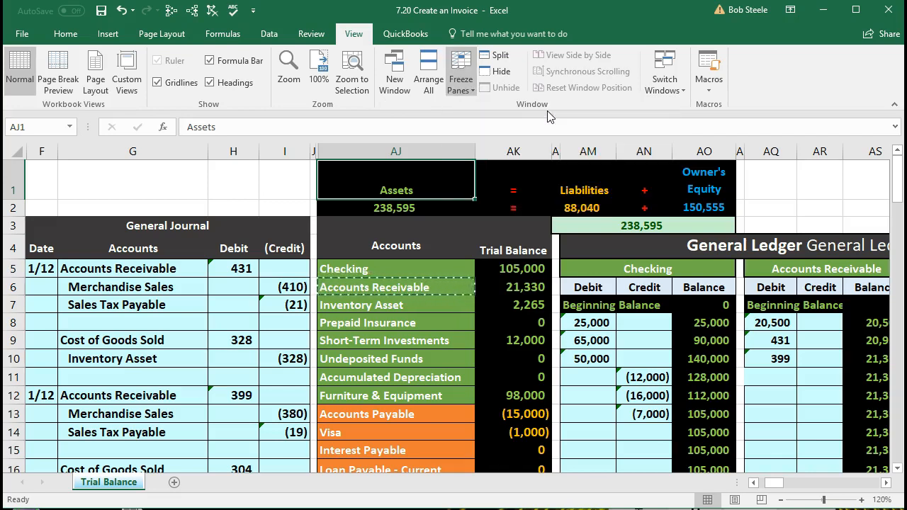
Post the journal debit to the Undeposited Funds ledger by entering the formula =H19 in AU22.
{"action": "scroll", "coordinate": [455, 339], "scroll_direction": "down", "scroll_amount": 3}
{"action": "scroll", "coordinate": [456, 336], "scroll_direction": "down", "scroll_amount": 1}
{"action": "left_click", "coordinate": [398, 320]}
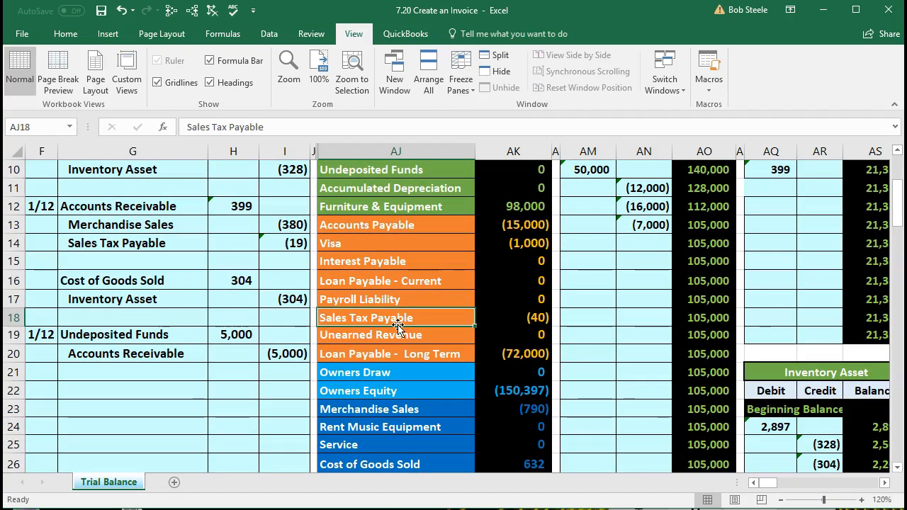
{"action": "left_click_drag", "start_coordinate": [43, 335], "coordinate": [285, 353]}
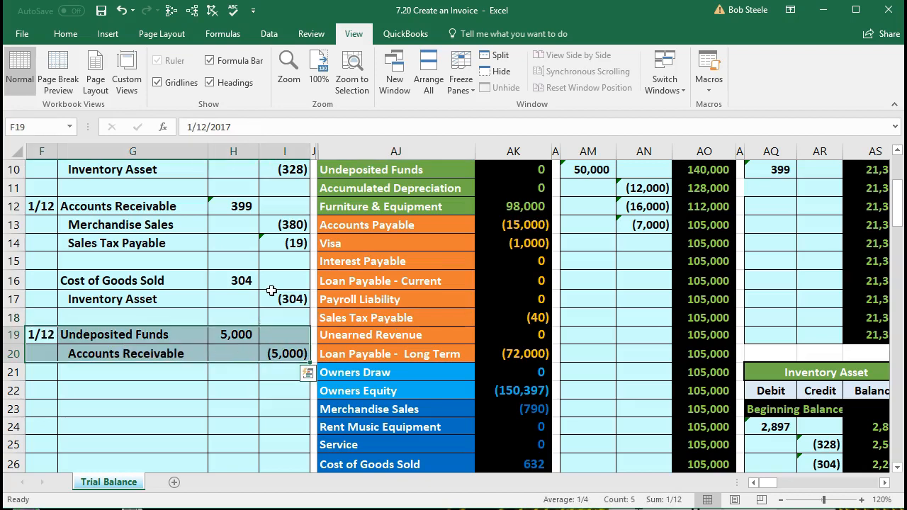
{"action": "key", "text": "Right"}
{"action": "key", "text": "Right"}
{"action": "key", "text": "Right"}
{"action": "key", "text": "Right"}
{"action": "key", "text": "Right"}
{"action": "key", "text": "Right"}
{"action": "key", "text": "Right"}
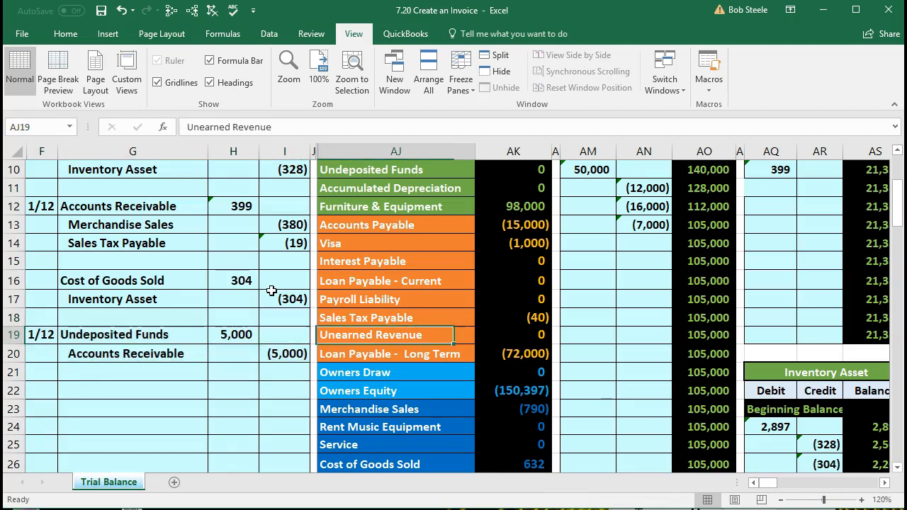
{"action": "key", "text": "Right"}
{"action": "key", "text": "Right"}
{"action": "key", "text": "Right"}
{"action": "key", "text": "Right"}
{"action": "key", "text": "Right"}
{"action": "key", "text": "Right"}
{"action": "key", "text": "Right"}
{"action": "key", "text": "Right"}
{"action": "key", "text": "Right"}
{"action": "key", "text": "Right"}
{"action": "key", "text": "Right"}
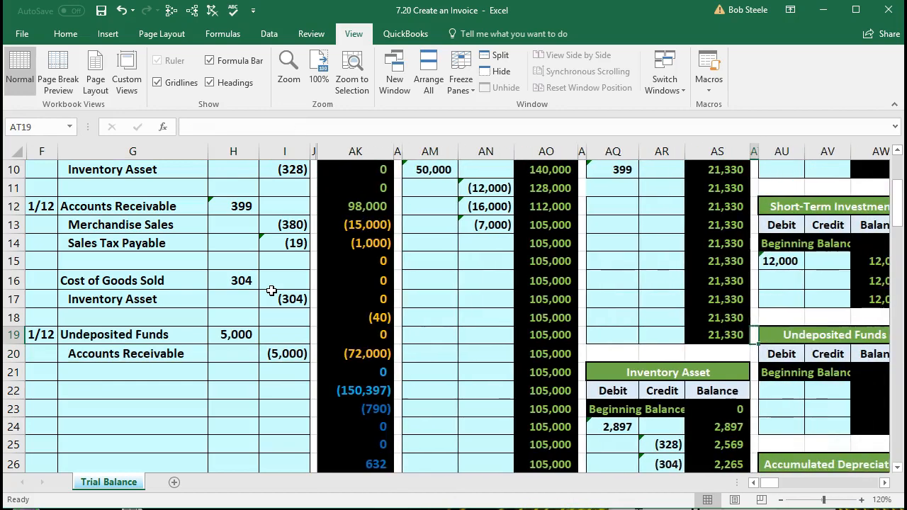
{"action": "key", "text": "Right"}
{"action": "key", "text": "Right"}
{"action": "key", "text": "Right"}
{"action": "key", "text": "Right"}
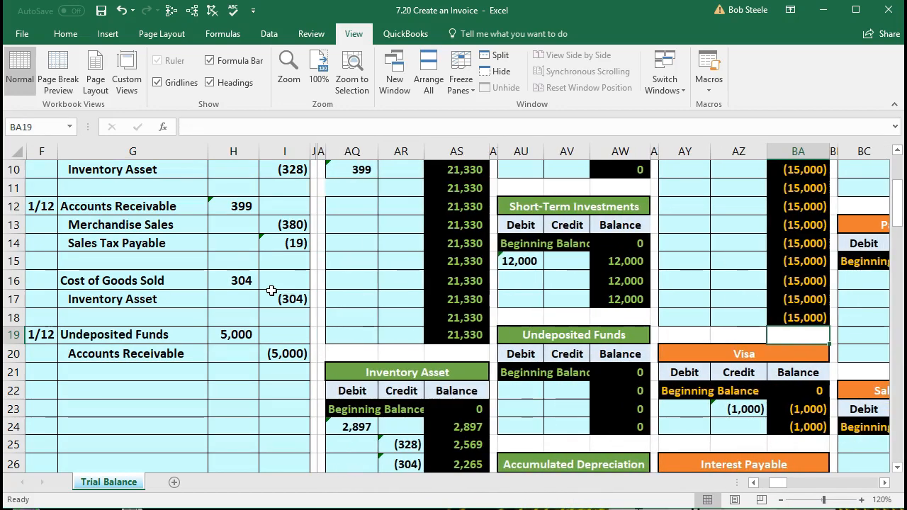
{"action": "left_click", "coordinate": [525, 386]}
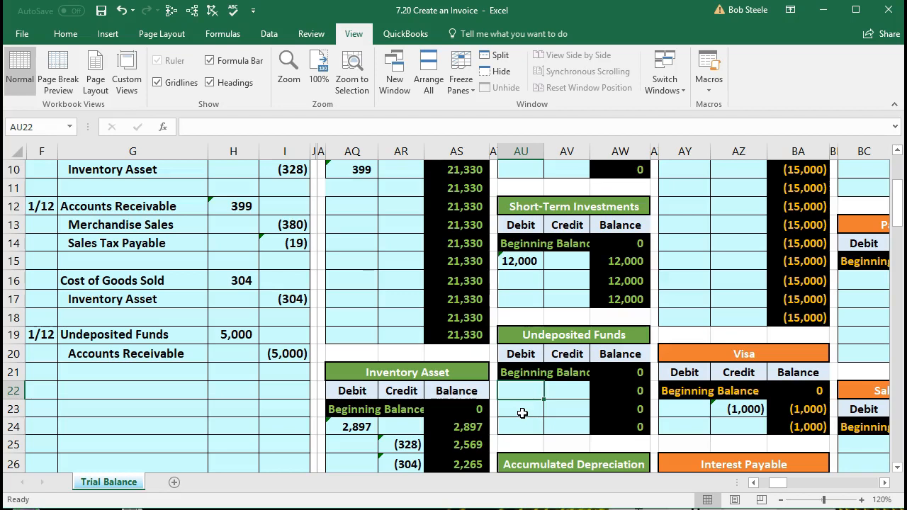
{"action": "type", "text": "="}
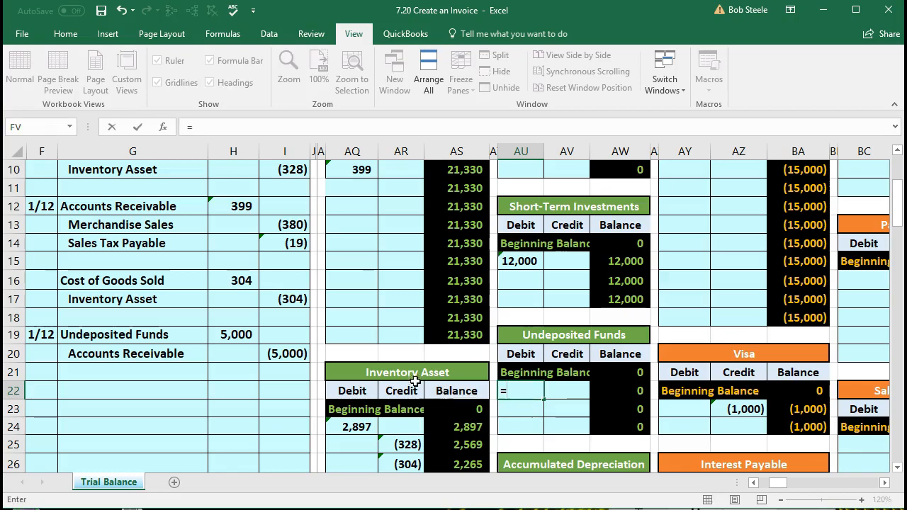
{"action": "left_click", "coordinate": [234, 334]}
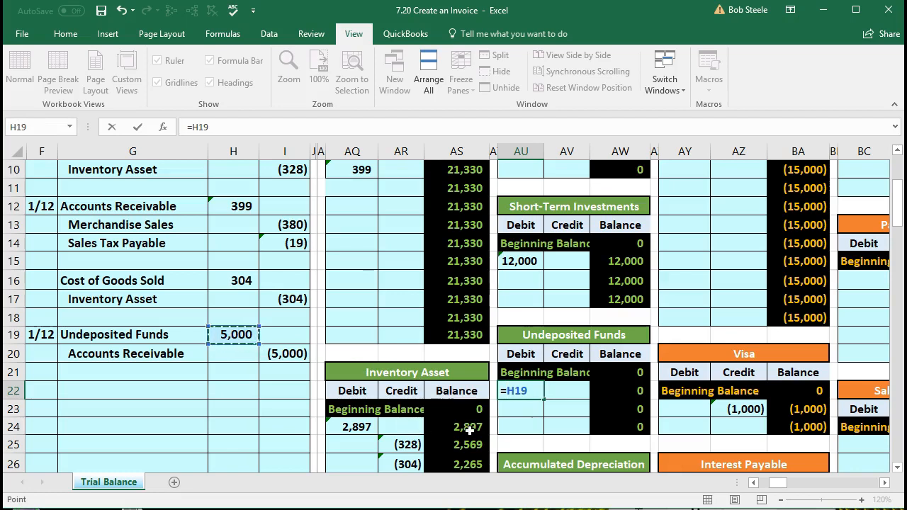
{"action": "key", "text": "Return"}
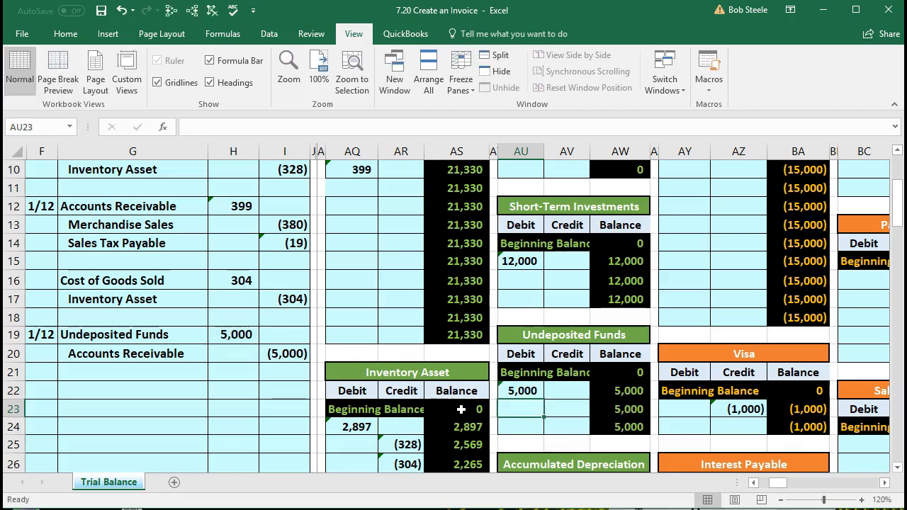
Check the Undeposited Funds balance in AW22 of the ledger and the same account in the trial balance.
{"action": "left_click", "coordinate": [603, 392]}
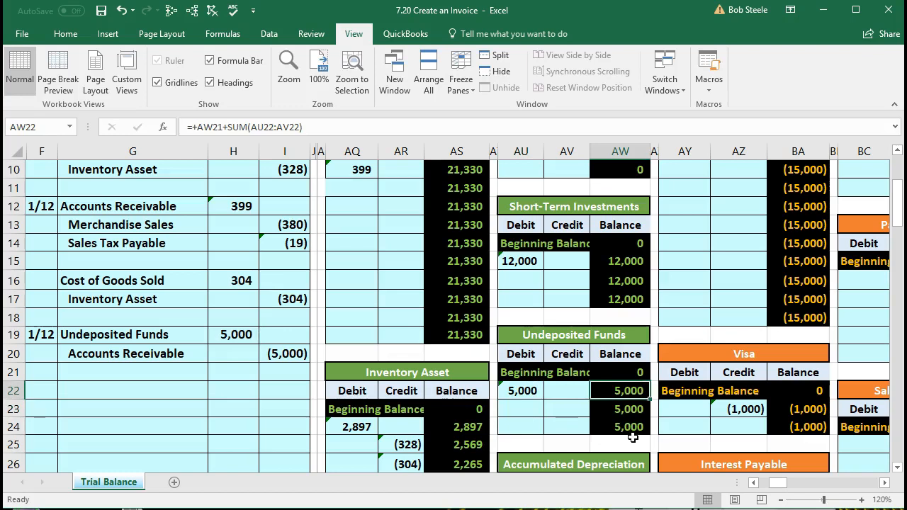
{"action": "key", "text": "Left"}
{"action": "key", "text": "Left"}
{"action": "key", "text": "Left"}
{"action": "key", "text": "Left"}
{"action": "key", "text": "Left"}
{"action": "key", "text": "Left"}
{"action": "key", "text": "Left"}
{"action": "key", "text": "Left"}
{"action": "key", "text": "Left"}
{"action": "key", "text": "Left"}
{"action": "key", "text": "Left"}
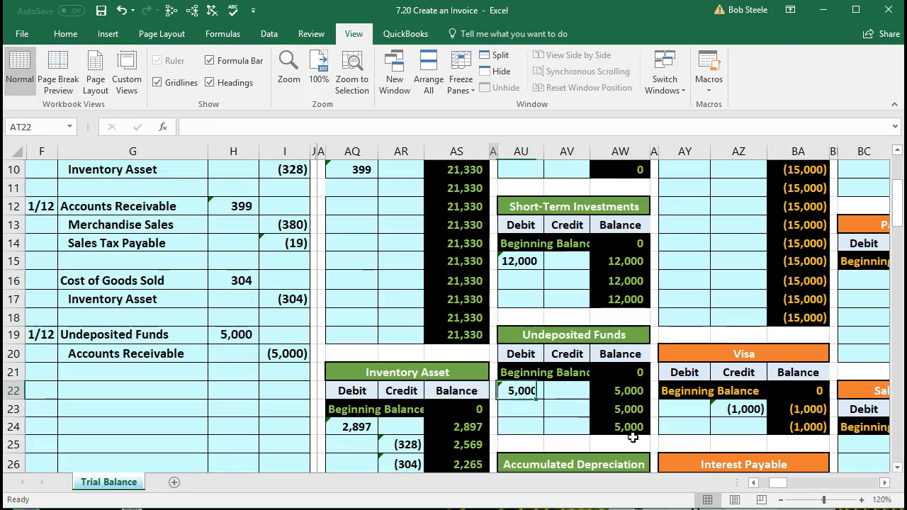
{"action": "key", "text": "Left"}
{"action": "key", "text": "Left"}
{"action": "key", "text": "Left"}
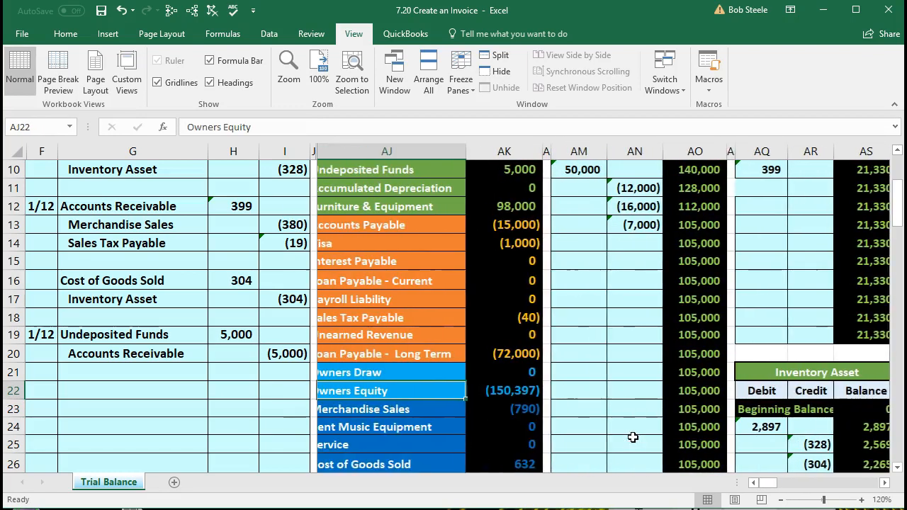
{"action": "scroll", "coordinate": [489, 397], "scroll_direction": "up", "scroll_amount": 1}
{"action": "scroll", "coordinate": [489, 397], "scroll_direction": "up", "scroll_amount": 1}
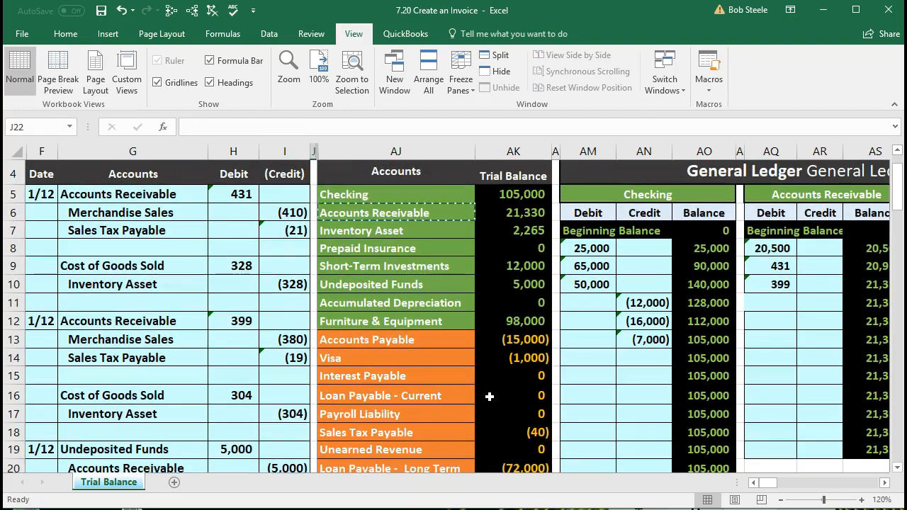
Match the Accounts Receivable credit in row 20 of the general journal to the Accounts Receivable account in the trial balance.
{"action": "left_click", "coordinate": [511, 287]}
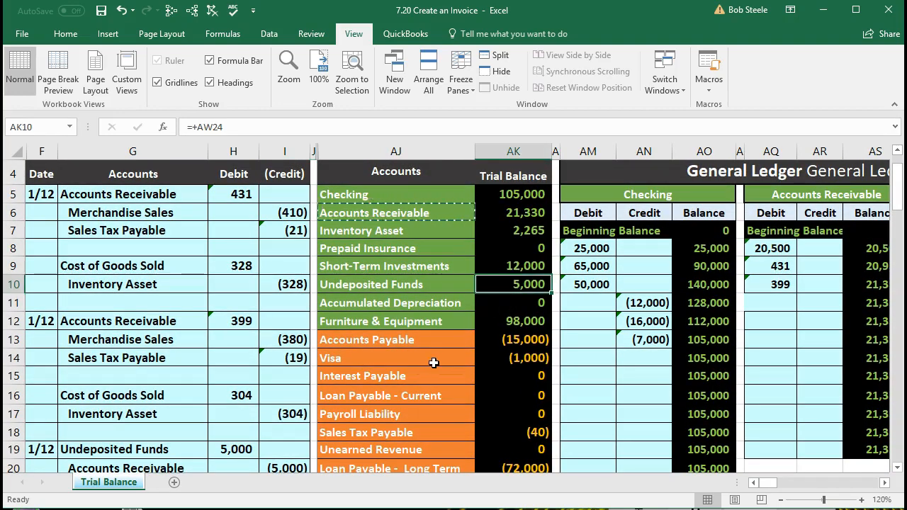
{"action": "scroll", "coordinate": [433, 363], "scroll_direction": "down", "scroll_amount": 1}
{"action": "left_click_drag", "start_coordinate": [148, 408], "coordinate": [290, 407]}
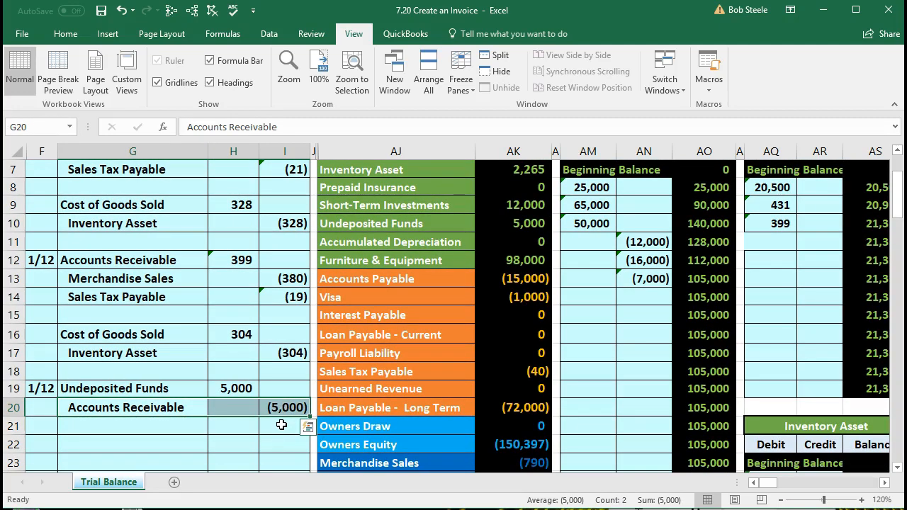
{"action": "scroll", "coordinate": [281, 424], "scroll_direction": "up", "scroll_amount": 1}
{"action": "left_click_drag", "start_coordinate": [337, 212], "coordinate": [504, 221]}
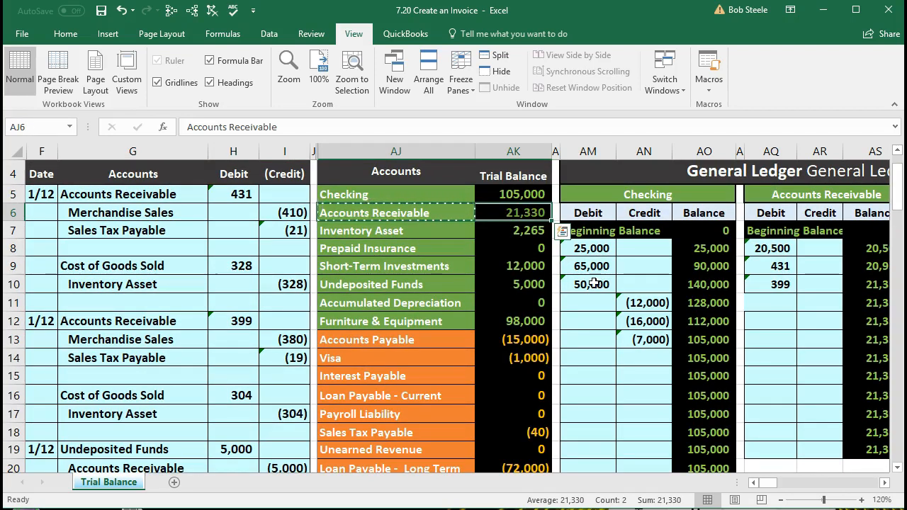
{"action": "key", "text": "Escape"}
{"action": "scroll", "coordinate": [618, 306], "scroll_direction": "down", "scroll_amount": 1}
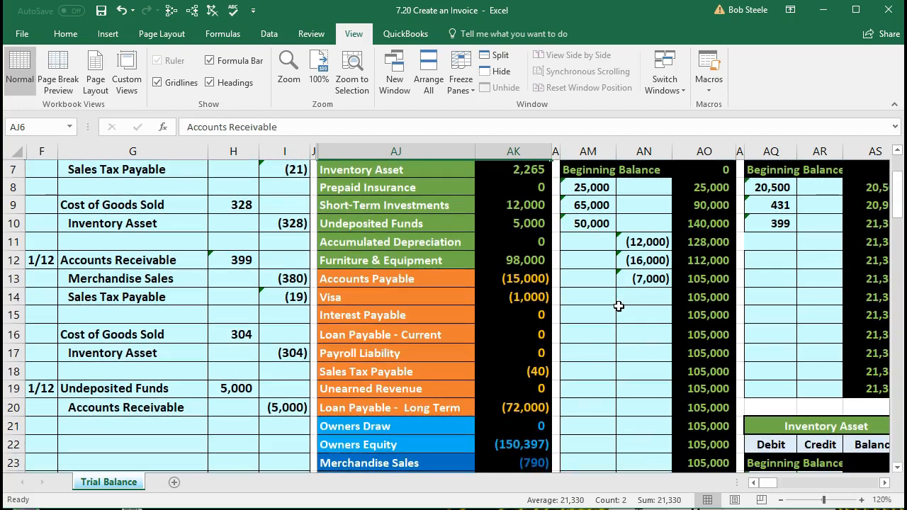
{"action": "scroll", "coordinate": [618, 305], "scroll_direction": "up", "scroll_amount": 1}
{"action": "key", "text": "ctrl+c"}
Post the journal credit to the Accounts Receivable general ledger by entering the formula =I20 in AR11.
{"action": "left_click", "coordinate": [818, 304]}
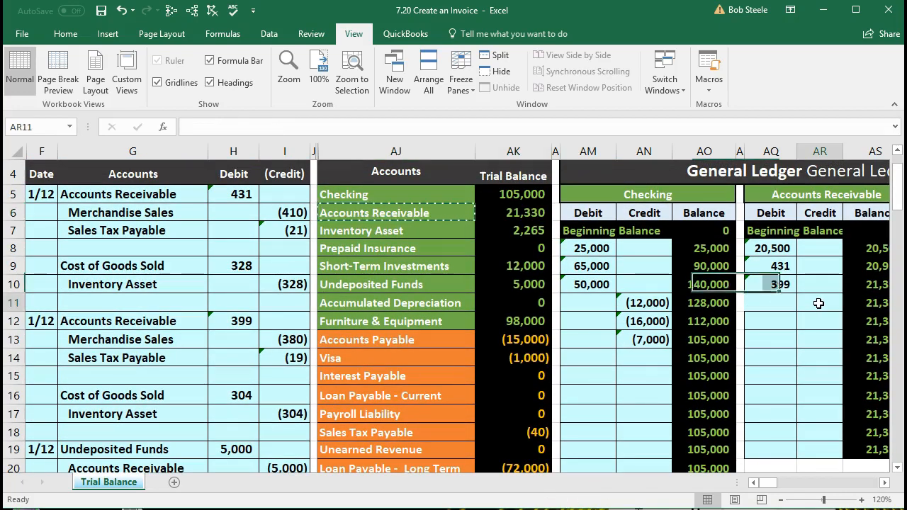
{"action": "scroll", "coordinate": [818, 303], "scroll_direction": "down", "scroll_amount": 1}
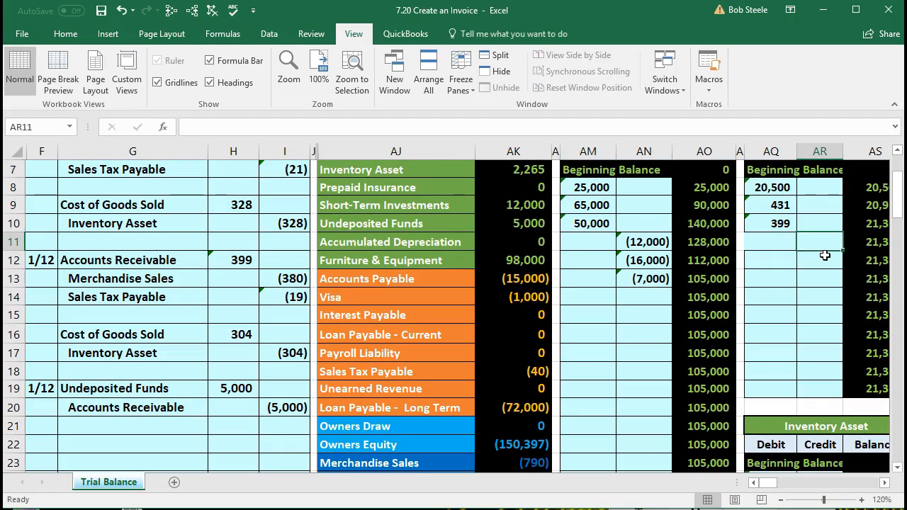
{"action": "type", "text": "="}
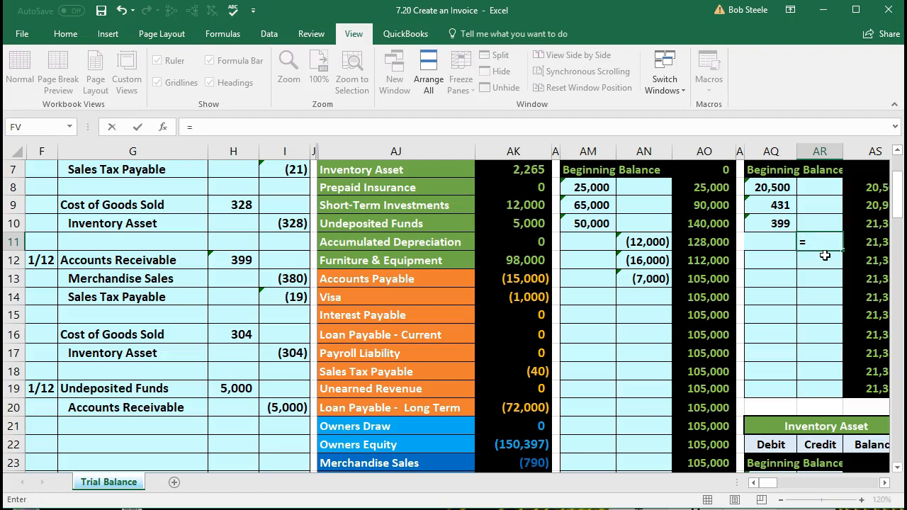
{"action": "left_click", "coordinate": [287, 406]}
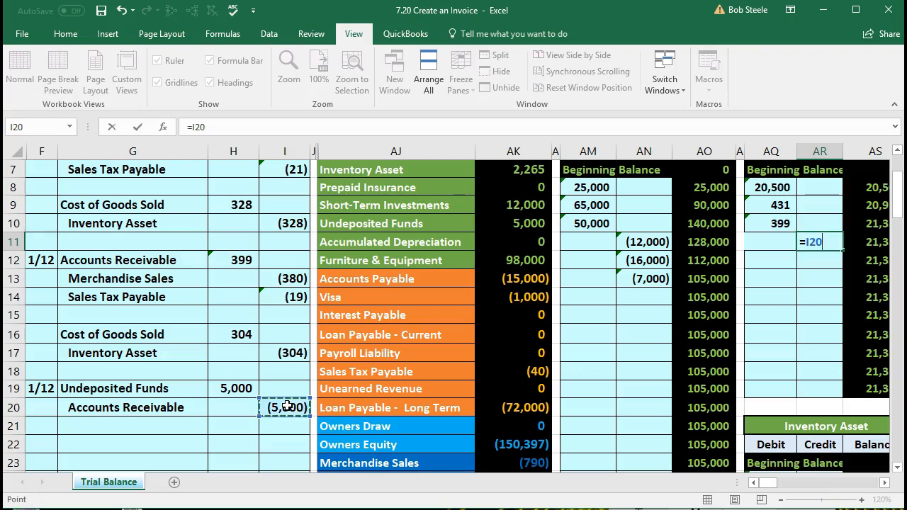
{"action": "key", "text": "Return"}
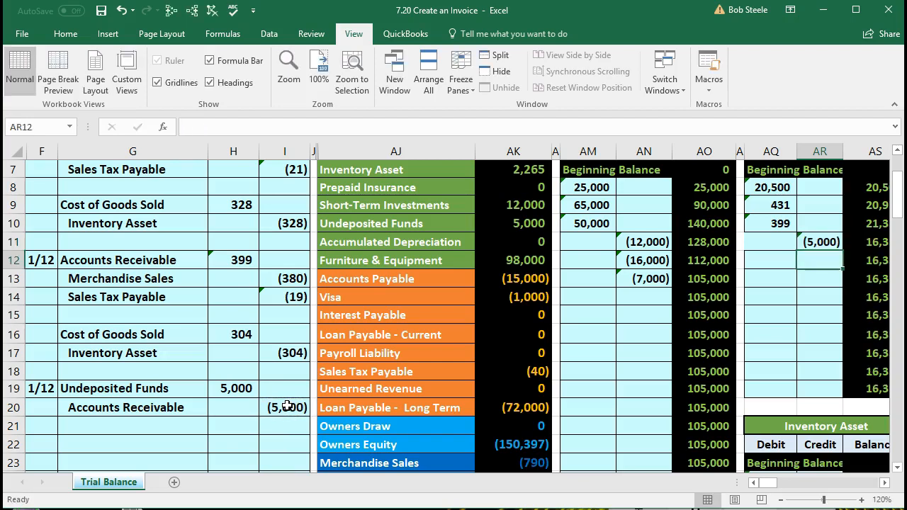
Check the running Accounts Receivable balance in AS10 and AS11 of the general ledger.
{"action": "key", "text": "Right"}
{"action": "key", "text": "Up"}
{"action": "key", "text": "Up"}
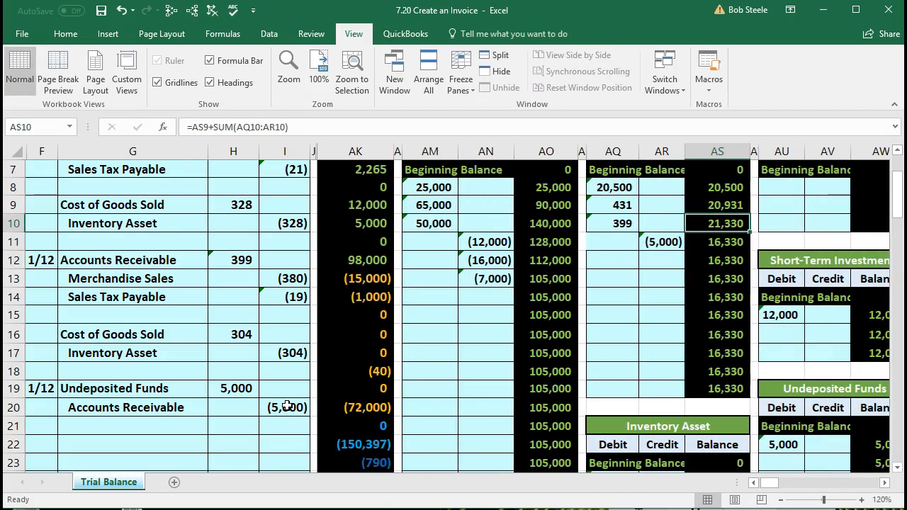
{"action": "key", "text": "Down"}
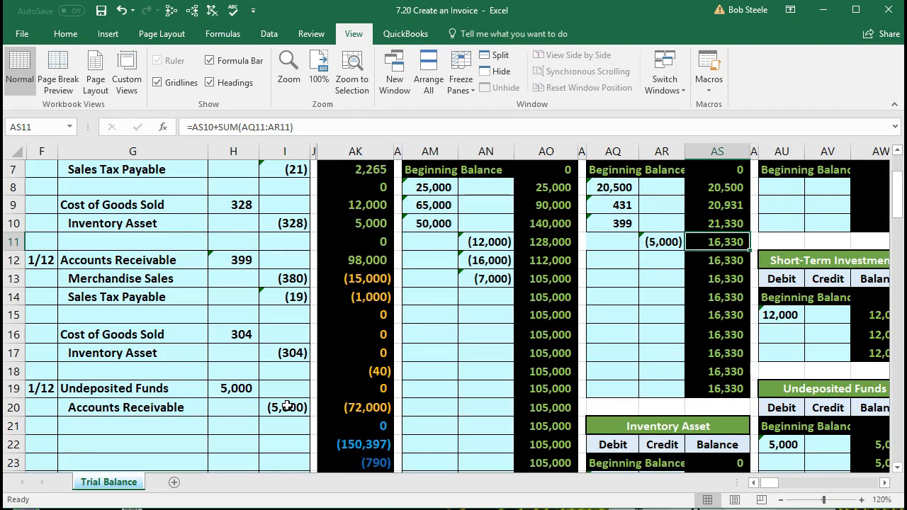
Trace the posting back to the trial balance and check the Accounts Receivable account in row 6.
{"action": "key", "text": "ctrl+Left"}
{"action": "key", "text": "ctrl+Left"}
{"action": "key", "text": "ctrl+Left"}
{"action": "key", "text": "ctrl+Left"}
{"action": "key", "text": "ctrl+Left"}
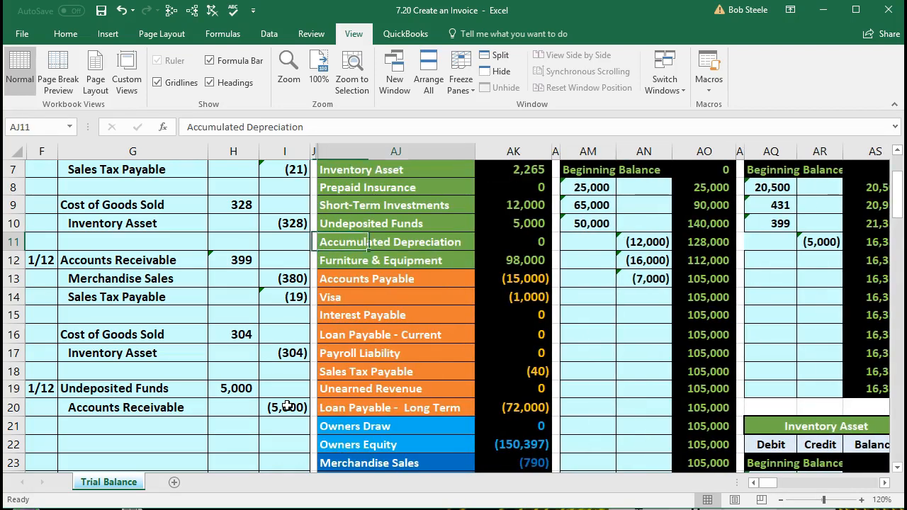
{"action": "key", "text": "Right"}
{"action": "key", "text": "Up"}
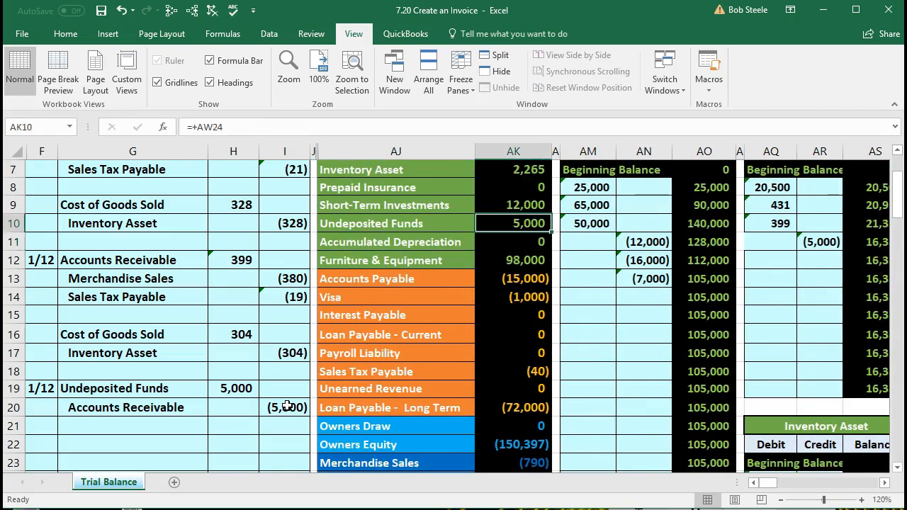
{"action": "key", "text": "Up"}
{"action": "key", "text": "Up"}
{"action": "key", "text": "Up"}
{"action": "key", "text": "Up"}
{"action": "key", "text": "Up"}
{"action": "key", "text": "Up"}
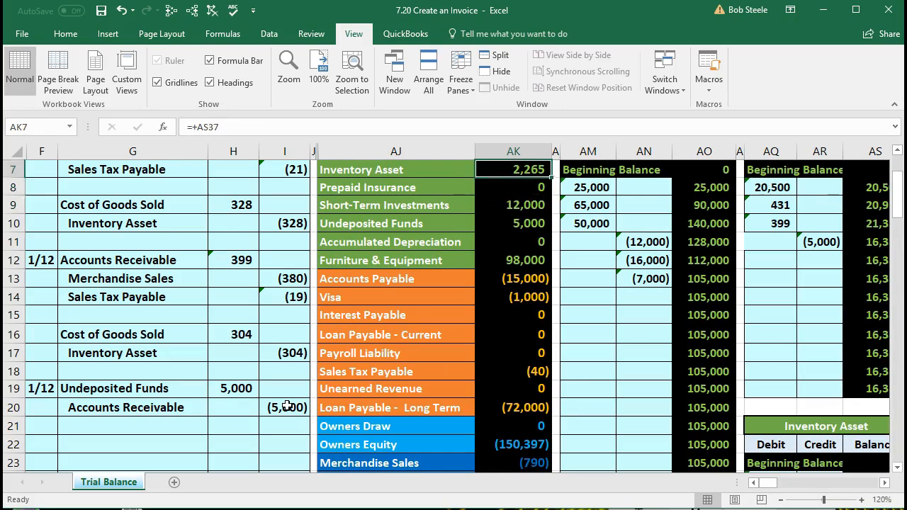
{"action": "key", "text": "Down"}
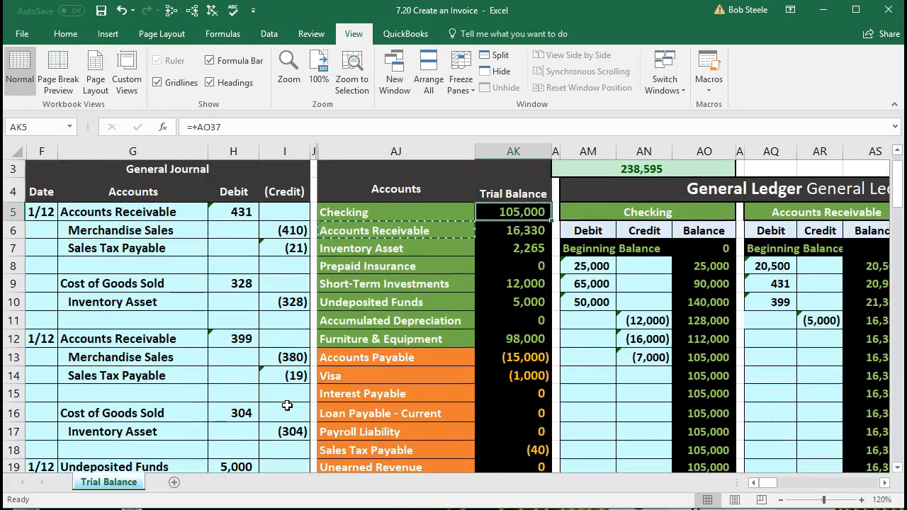
{"action": "key", "text": "Down"}
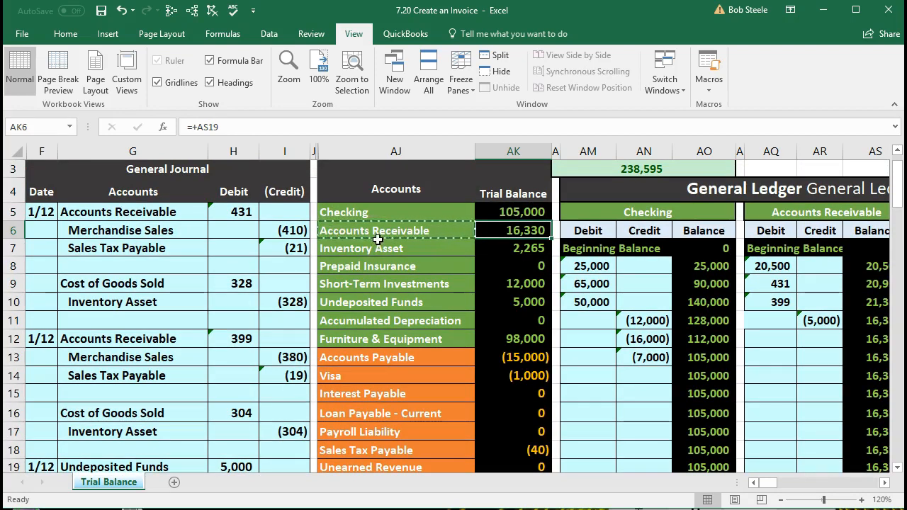
{"action": "left_click_drag", "start_coordinate": [382, 230], "coordinate": [503, 233]}
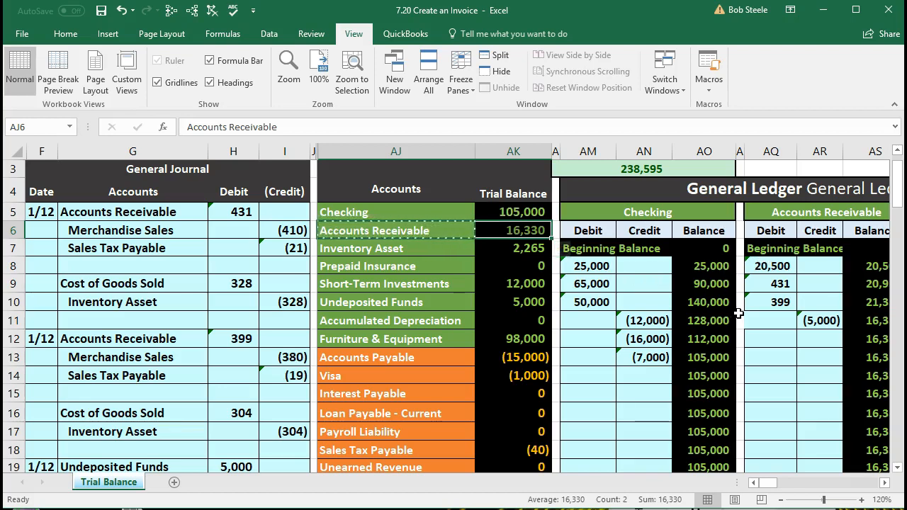
Find the Accounts Receivable subsidiary ledger by customer, located beyond the general ledger, financial statements and inventory tables.
{"action": "key", "text": "Right"}
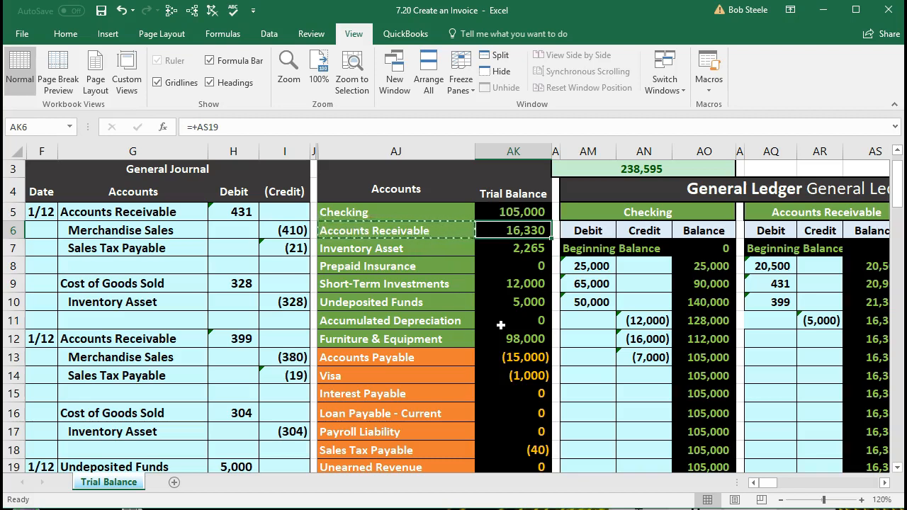
{"action": "key", "text": "Right"}
{"action": "key", "text": "Right"}
{"action": "key", "text": "Right"}
{"action": "key", "text": "Right"}
{"action": "key", "text": "Right"}
{"action": "key", "text": "Right"}
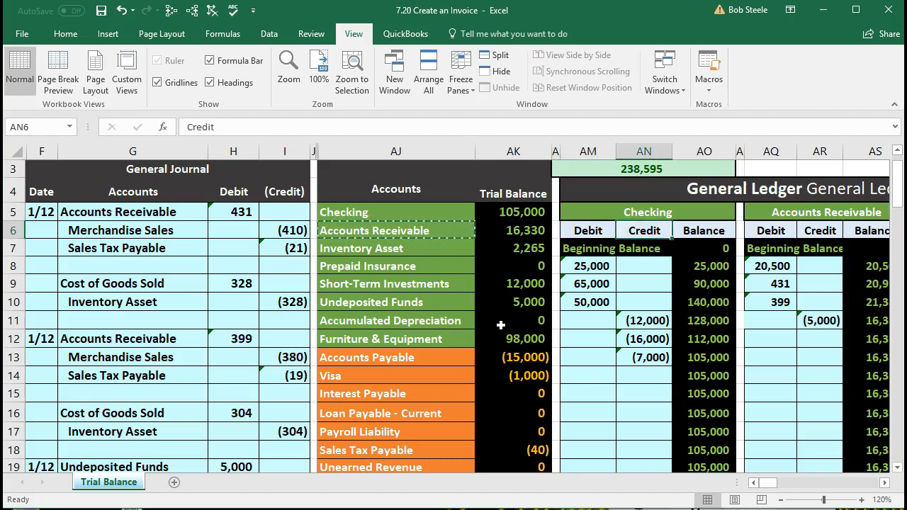
{"action": "key", "text": "Right"}
{"action": "key", "text": "Right"}
{"action": "key", "text": "Right"}
{"action": "key", "text": "Right"}
{"action": "key", "text": "Right"}
{"action": "key", "text": "Right"}
{"action": "key", "text": "Right"}
{"action": "key", "text": "Right"}
{"action": "key", "text": "Right"}
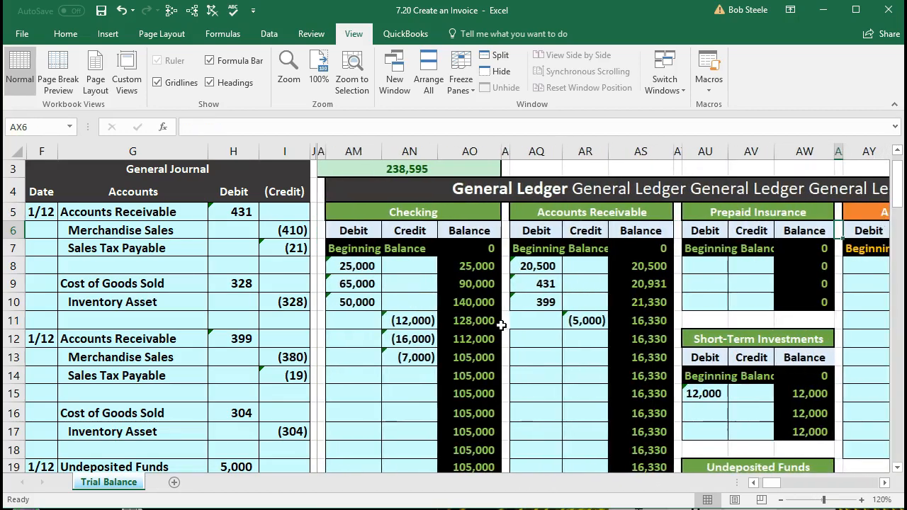
{"action": "key", "text": "Right"}
{"action": "key", "text": "Right"}
{"action": "key", "text": "Right"}
{"action": "key", "text": "Right"}
{"action": "key", "text": "Right"}
{"action": "key", "text": "Right"}
{"action": "key", "text": "Right"}
{"action": "key", "text": "Right"}
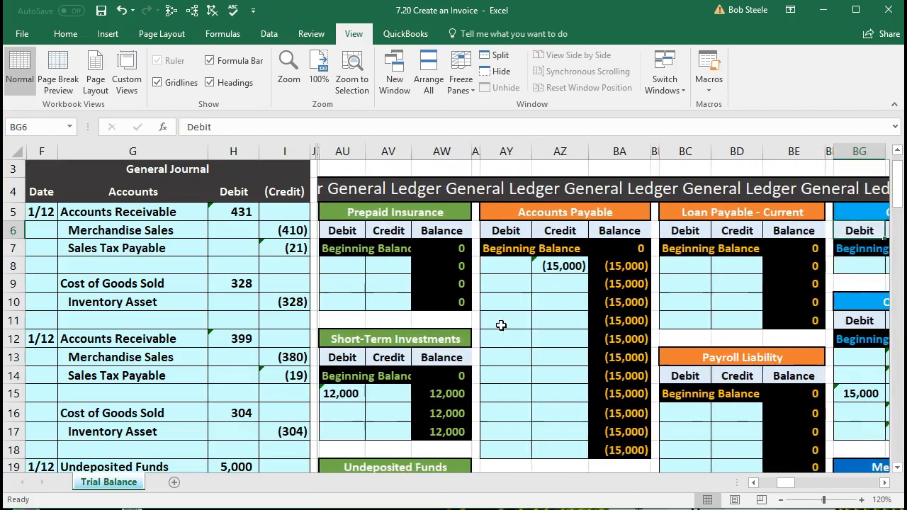
{"action": "key", "text": "Right"}
{"action": "key", "text": "Right"}
{"action": "key", "text": "Right"}
{"action": "key", "text": "Right"}
{"action": "key", "text": "Right"}
{"action": "key", "text": "Right"}
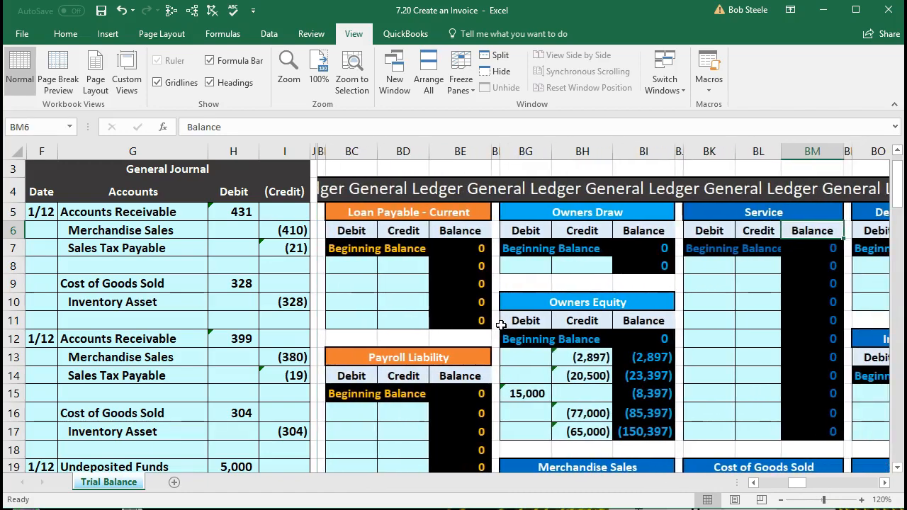
{"action": "key", "text": "Right"}
{"action": "key", "text": "Right"}
{"action": "key", "text": "Right"}
{"action": "key", "text": "Right"}
{"action": "key", "text": "Right"}
{"action": "key", "text": "Right"}
{"action": "key", "text": "Right"}
{"action": "key", "text": "Right"}
{"action": "key", "text": "Right"}
{"action": "key", "text": "Right"}
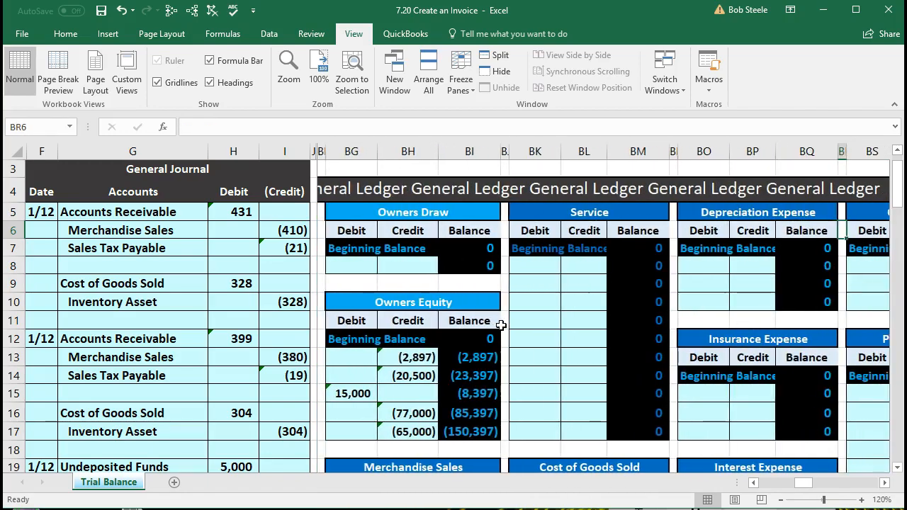
{"action": "key", "text": "Right"}
{"action": "key", "text": "Right"}
{"action": "key", "text": "Right"}
{"action": "key", "text": "Right"}
{"action": "key", "text": "Right"}
{"action": "key", "text": "Right"}
{"action": "key", "text": "Right"}
{"action": "key", "text": "Right"}
{"action": "key", "text": "Right"}
{"action": "key", "text": "Right"}
{"action": "key", "text": "Right"}
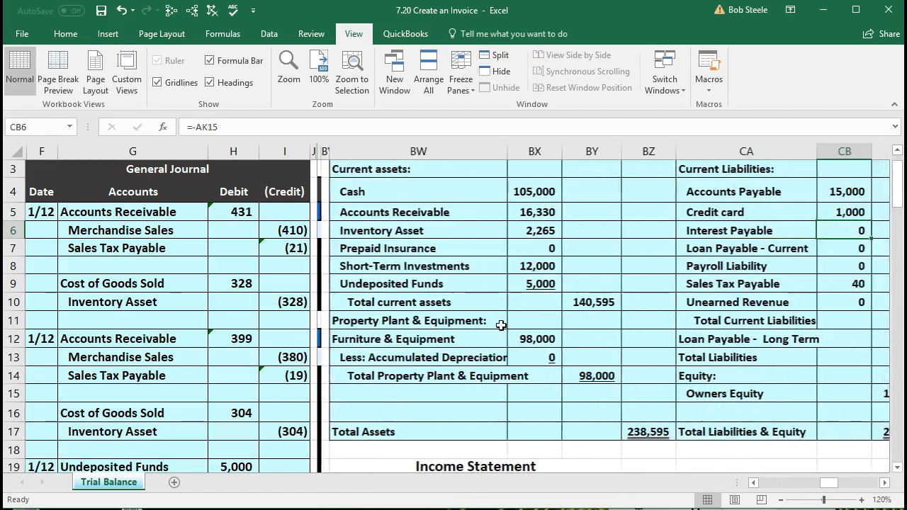
{"action": "key", "text": "Right"}
{"action": "key", "text": "Right"}
{"action": "key", "text": "Right"}
{"action": "key", "text": "Right"}
{"action": "key", "text": "Right"}
{"action": "key", "text": "Right"}
{"action": "key", "text": "Right"}
{"action": "key", "text": "Right"}
{"action": "key", "text": "Right"}
{"action": "key", "text": "Right"}
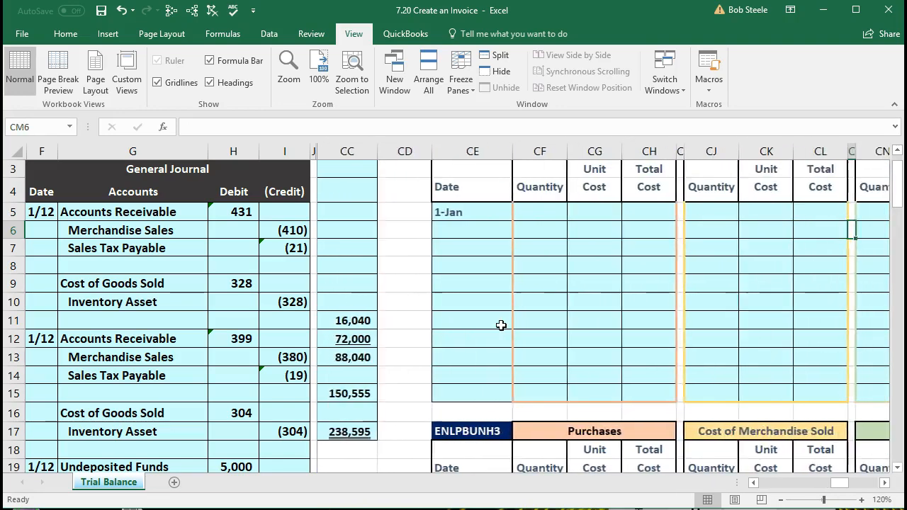
{"action": "key", "text": "Right"}
{"action": "key", "text": "Right"}
{"action": "key", "text": "Right"}
{"action": "key", "text": "Right"}
{"action": "key", "text": "Right"}
{"action": "key", "text": "Right"}
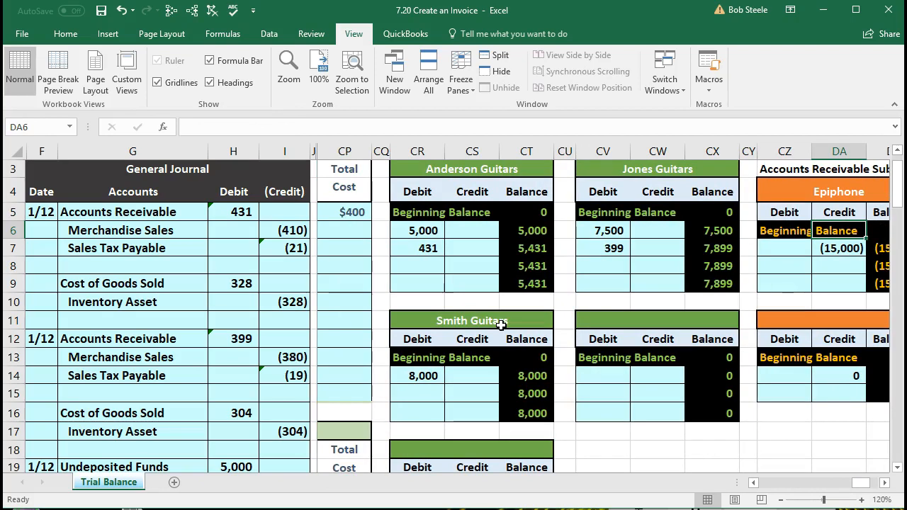
Post the journal credit to the Anderson Guitars customer ledger by entering the formula =I20 in CS8.
{"action": "left_click", "coordinate": [468, 264]}
{"action": "scroll", "coordinate": [467, 264], "scroll_direction": "down", "scroll_amount": 2}
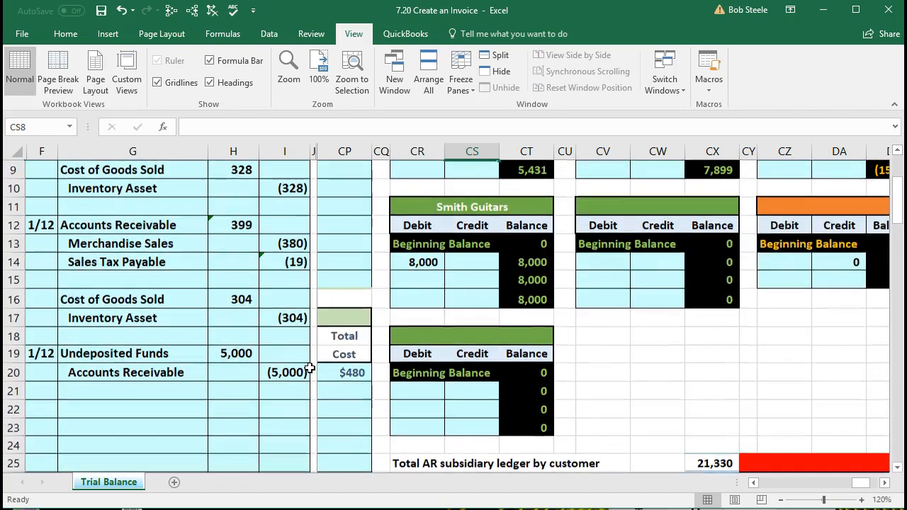
{"action": "scroll", "coordinate": [408, 332], "scroll_direction": "up", "scroll_amount": 2}
{"action": "scroll", "coordinate": [464, 264], "scroll_direction": "down", "scroll_amount": 1}
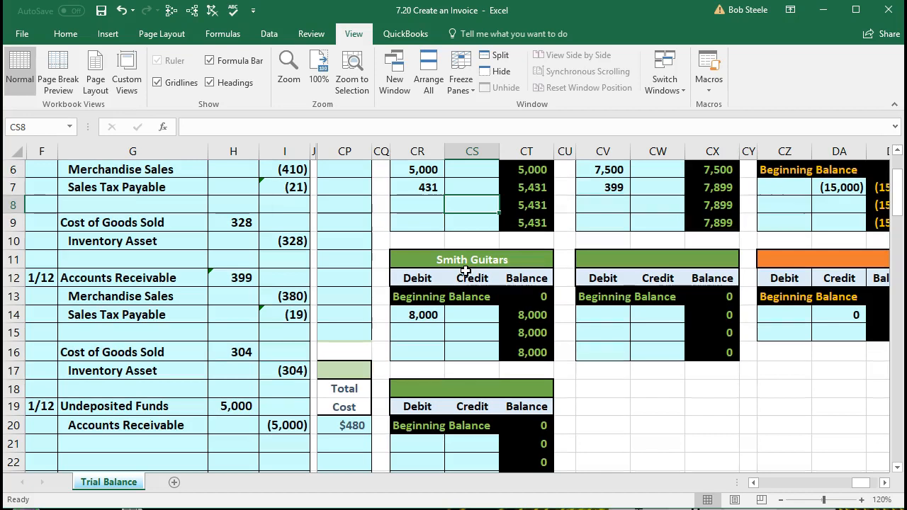
{"action": "type", "text": "="}
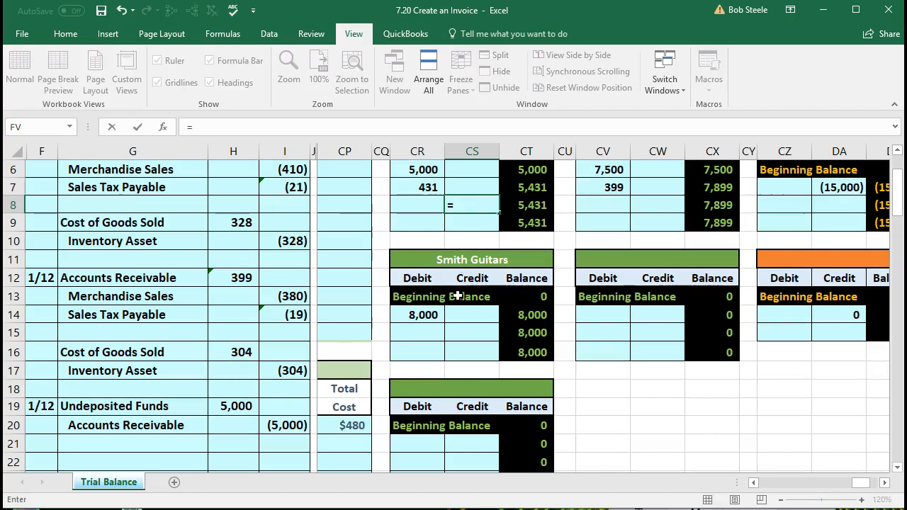
{"action": "left_click", "coordinate": [295, 422]}
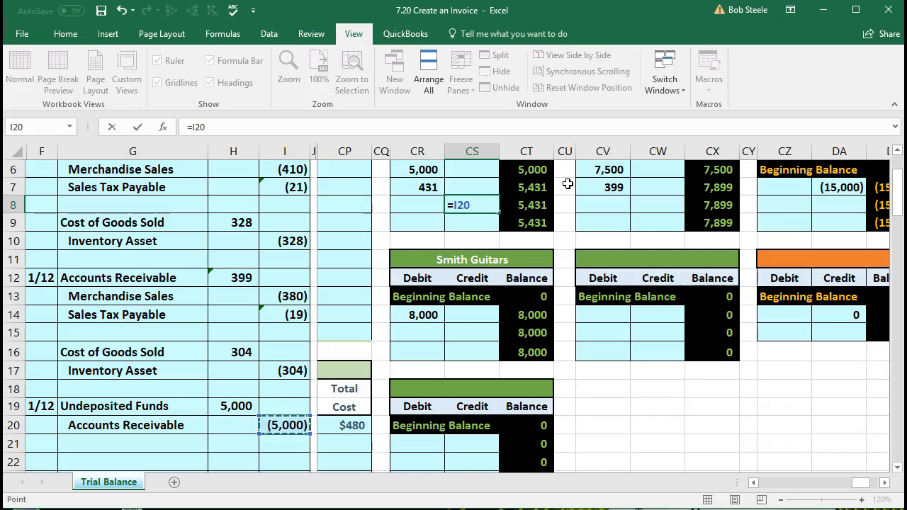
{"action": "key", "text": "Return"}
Commit the =I20 credit posting in the Anderson Guitars ledger and check the customer's running balance in CT8.
{"action": "left_click", "coordinate": [543, 206]}
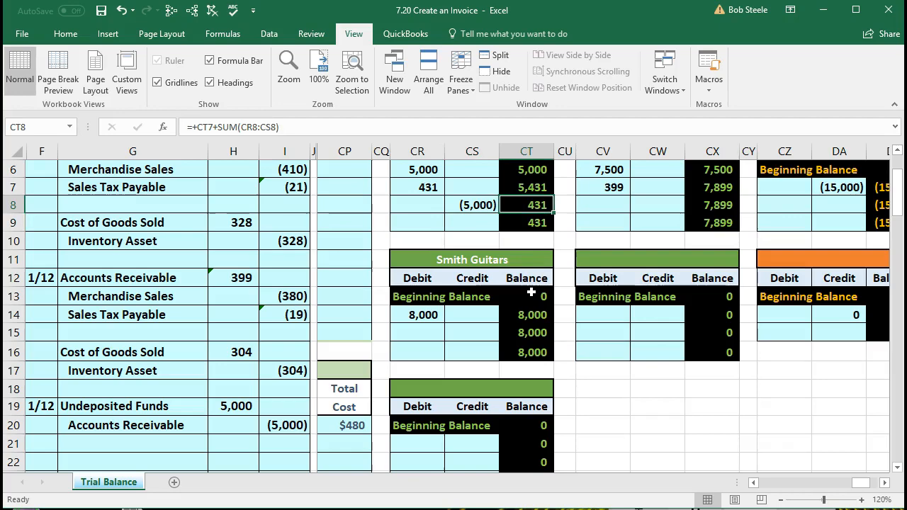
{"action": "scroll", "coordinate": [532, 292], "scroll_direction": "up", "scroll_amount": 2}
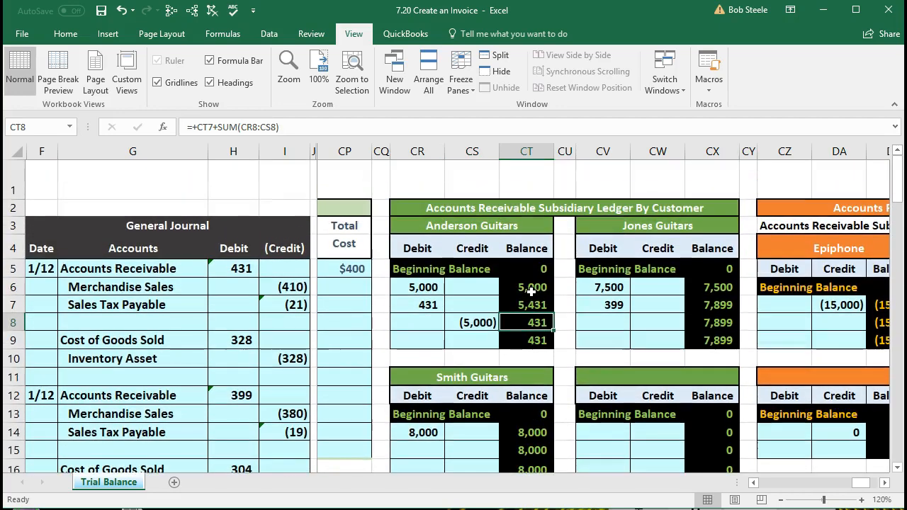
Examine which customer balances are added up by the total AR subsidiary ledger formula in CX25.
{"action": "scroll", "coordinate": [644, 307], "scroll_direction": "down", "scroll_amount": 4}
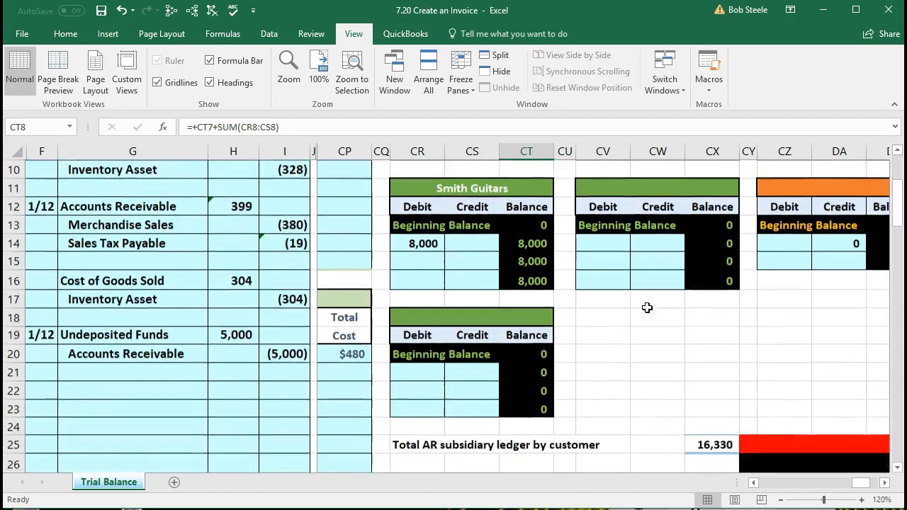
{"action": "double_click", "coordinate": [712, 389]}
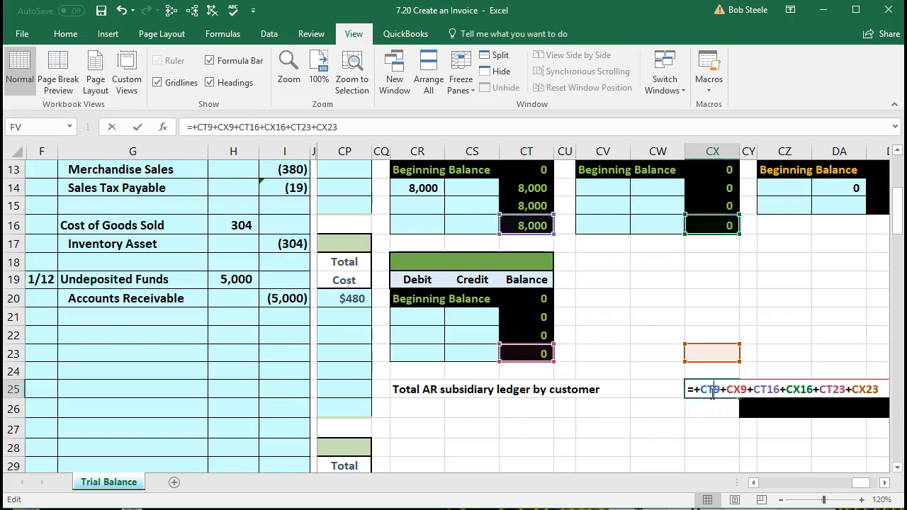
{"action": "scroll", "coordinate": [660, 425], "scroll_direction": "up", "scroll_amount": 3}
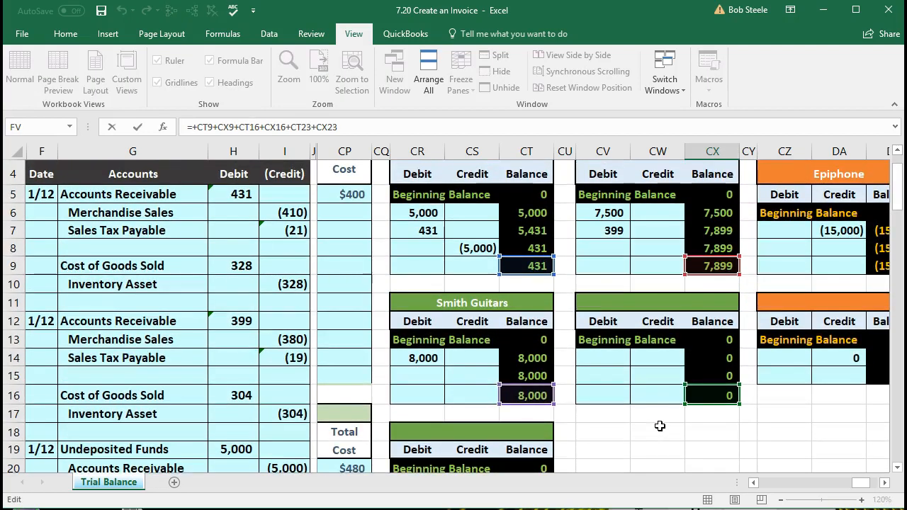
{"action": "key", "text": "Escape"}
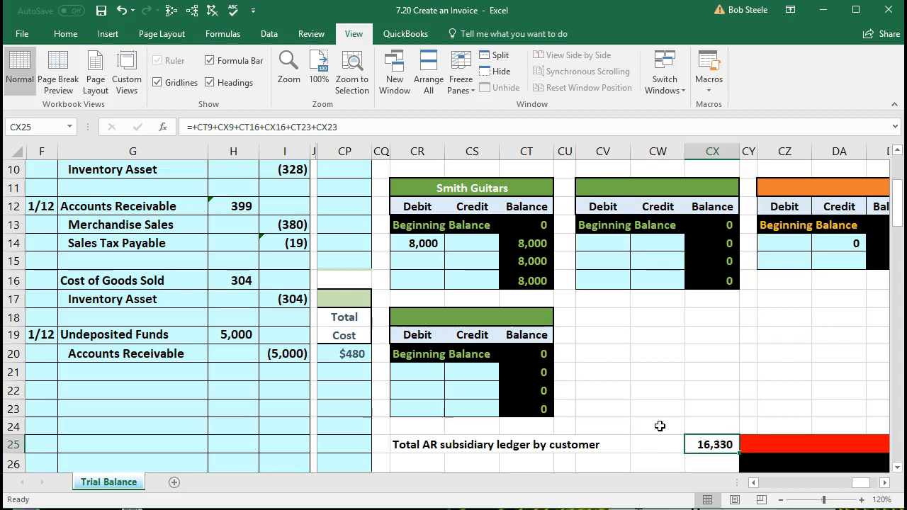
Return to Accounts Receivable in the general ledger, check its ending balance in AS19 and review the postings in AQ8:AR11.
{"action": "key", "text": "Up"}
{"action": "key", "text": "Up"}
{"action": "key", "text": "Up"}
{"action": "key", "text": "Up"}
{"action": "key", "text": "Up"}
{"action": "key", "text": "Up"}
{"action": "key", "text": "Up"}
{"action": "key", "text": "Up"}
{"action": "key", "text": "Up"}
{"action": "key", "text": "Up"}
{"action": "key", "text": "Up"}
{"action": "key", "text": "Up"}
{"action": "key", "text": "Up"}
{"action": "key", "text": "Up"}
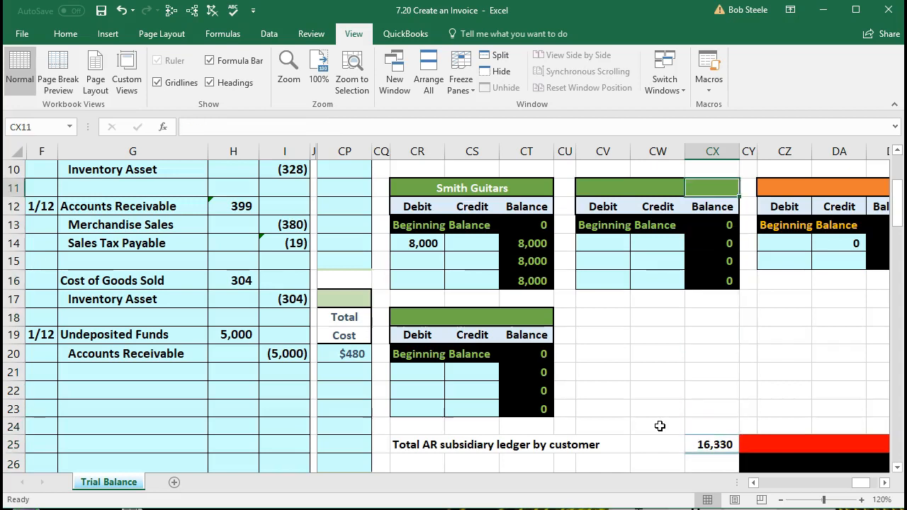
{"action": "key", "text": "Left"}
{"action": "key", "text": "Left"}
{"action": "key", "text": "Left"}
{"action": "key", "text": "Left"}
{"action": "key", "text": "Left"}
{"action": "key", "text": "Left"}
{"action": "key", "text": "Left"}
{"action": "key", "text": "Left"}
{"action": "key", "text": "Left"}
{"action": "key", "text": "Left"}
{"action": "key", "text": "Left"}
{"action": "key", "text": "Left"}
{"action": "key", "text": "Left"}
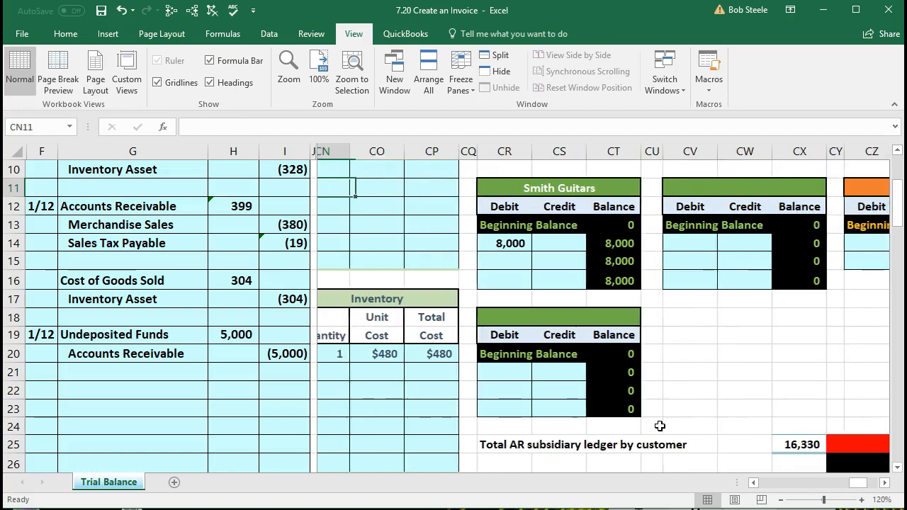
{"action": "key", "text": "Left"}
{"action": "key", "text": "Left"}
{"action": "key", "text": "Left"}
{"action": "key", "text": "Left"}
{"action": "key", "text": "Left"}
{"action": "key", "text": "Left"}
{"action": "key", "text": "Left"}
{"action": "key", "text": "Left"}
{"action": "key", "text": "Left"}
{"action": "key", "text": "Left"}
{"action": "key", "text": "Left"}
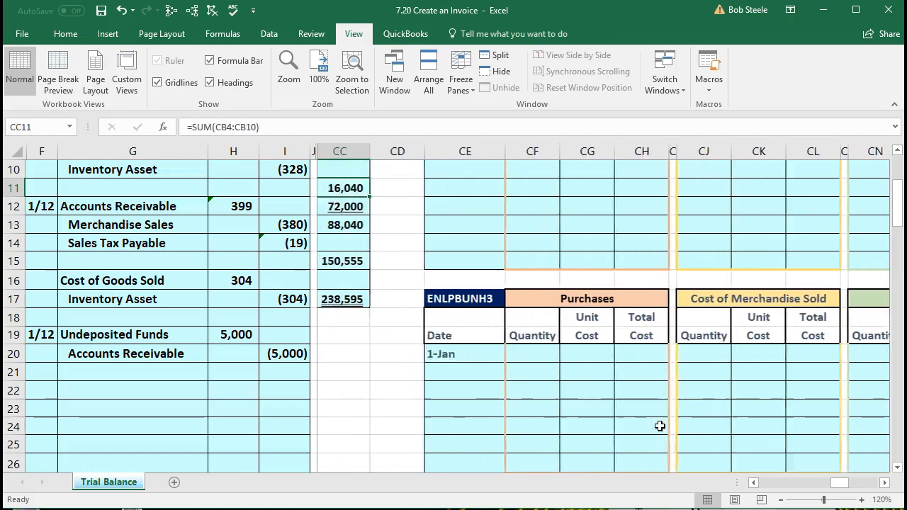
{"action": "key", "text": "Left"}
{"action": "key", "text": "Left"}
{"action": "key", "text": "Left"}
{"action": "key", "text": "Left"}
{"action": "key", "text": "Left"}
{"action": "key", "text": "Left"}
{"action": "key", "text": "Left"}
{"action": "key", "text": "Left"}
{"action": "key", "text": "Left"}
{"action": "key", "text": "Left"}
{"action": "key", "text": "Left"}
{"action": "key", "text": "Left"}
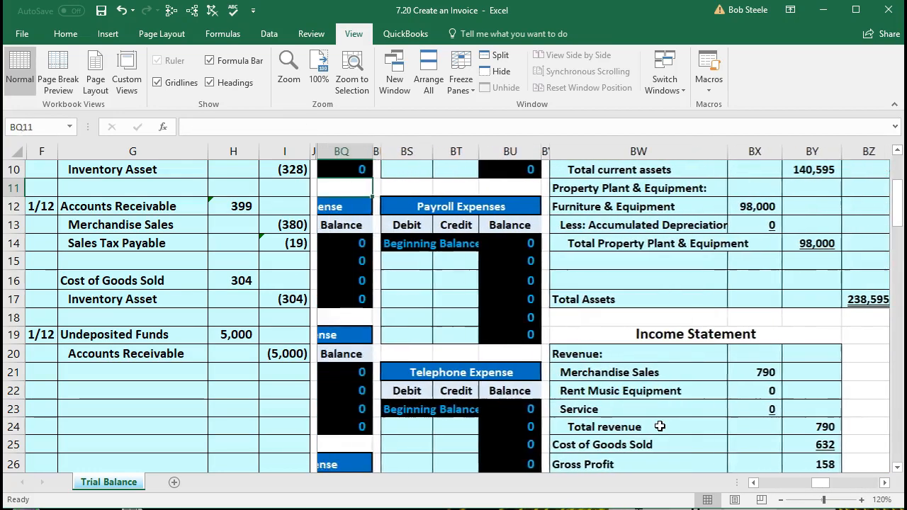
{"action": "key", "text": "Left"}
{"action": "key", "text": "Left"}
{"action": "key", "text": "Left"}
{"action": "key", "text": "Left"}
{"action": "key", "text": "Left"}
{"action": "key", "text": "Left"}
{"action": "key", "text": "Left"}
{"action": "key", "text": "Left"}
{"action": "key", "text": "Left"}
{"action": "key", "text": "Left"}
{"action": "key", "text": "Left"}
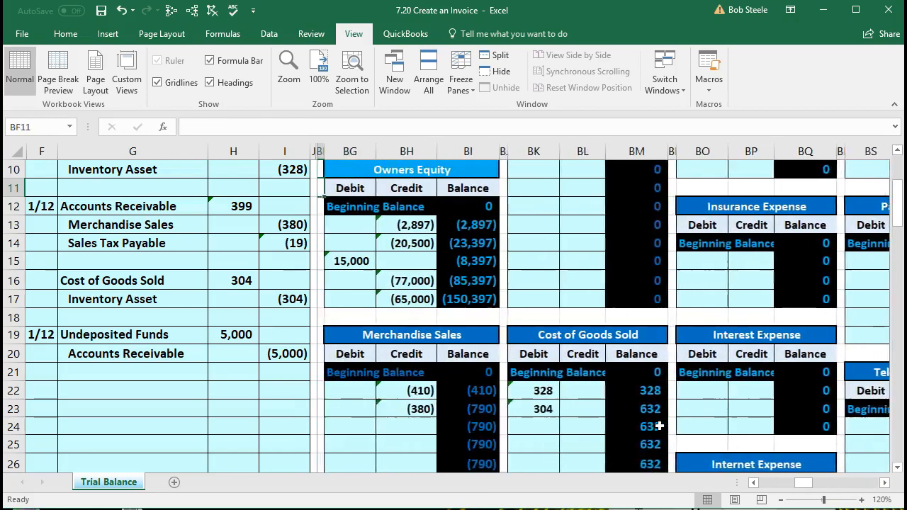
{"action": "key", "text": "Left"}
{"action": "key", "text": "Left"}
{"action": "key", "text": "Left"}
{"action": "key", "text": "Left"}
{"action": "key", "text": "Left"}
{"action": "key", "text": "Left"}
{"action": "key", "text": "Left"}
{"action": "key", "text": "Left"}
{"action": "key", "text": "Left"}
{"action": "key", "text": "Left"}
{"action": "key", "text": "Left"}
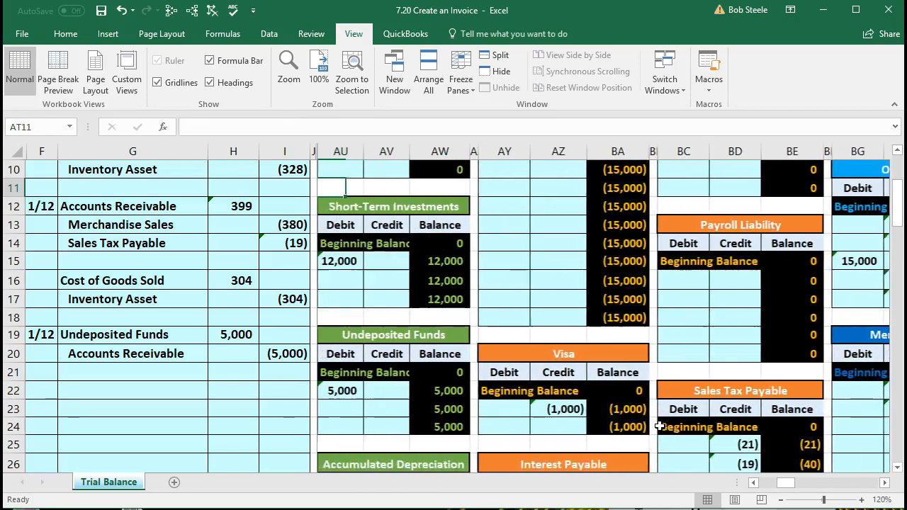
{"action": "key", "text": "Left"}
{"action": "key", "text": "Left"}
{"action": "key", "text": "Left"}
{"action": "key", "text": "Left"}
{"action": "key", "text": "Left"}
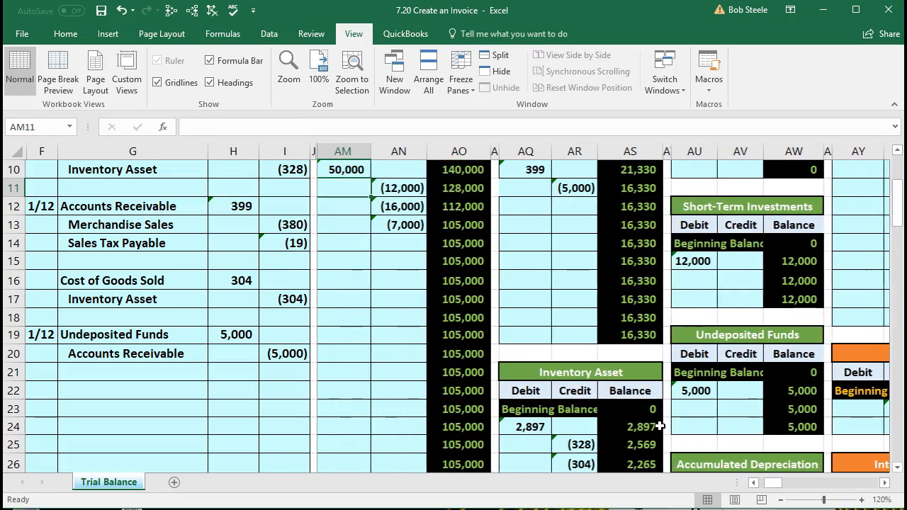
{"action": "left_click", "coordinate": [646, 337]}
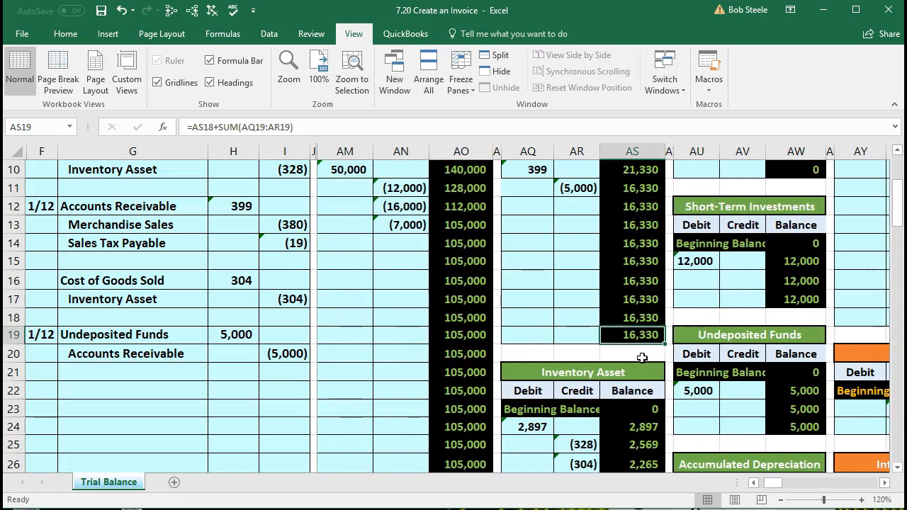
{"action": "scroll", "coordinate": [640, 359], "scroll_direction": "up", "scroll_amount": 1}
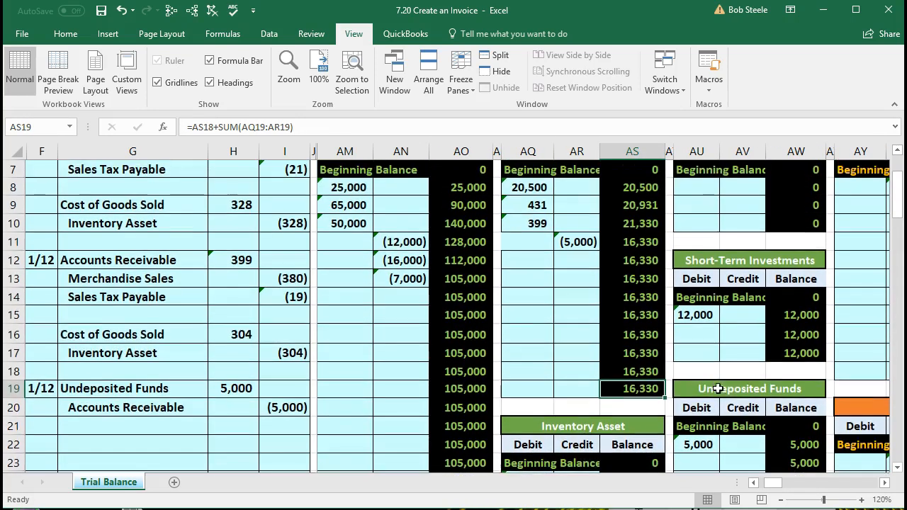
{"action": "left_click_drag", "start_coordinate": [531, 193], "coordinate": [563, 238]}
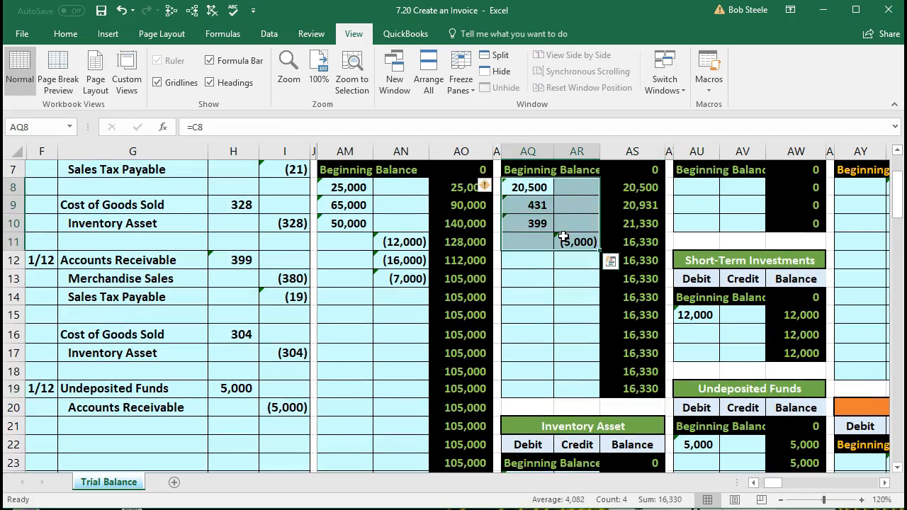
Check the Accounts Receivable balance in AK6 of the trial balance against the ledger.
{"action": "key", "text": "Left"}
{"action": "key", "text": "Left"}
{"action": "key", "text": "Left"}
{"action": "key", "text": "Left"}
{"action": "key", "text": "Left"}
{"action": "key", "text": "Left"}
{"action": "key", "text": "Left"}
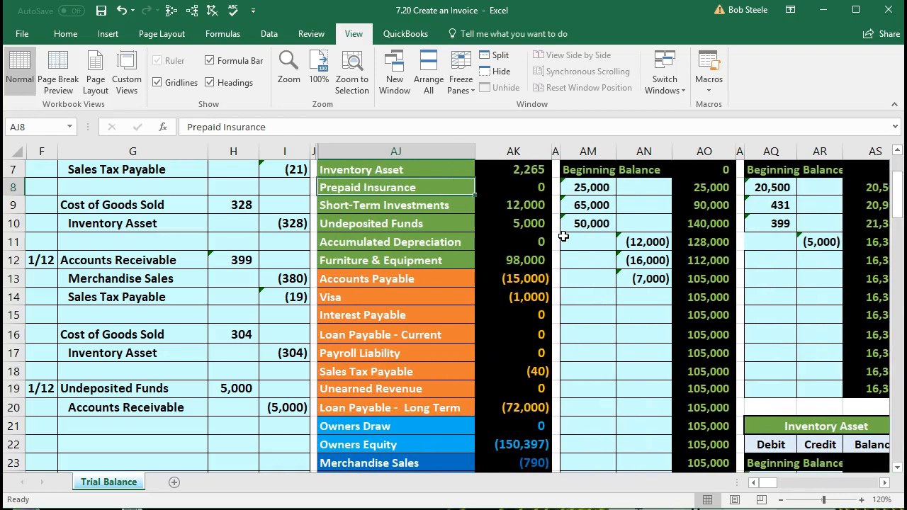
{"action": "key", "text": "Right"}
{"action": "key", "text": "Up"}
{"action": "key", "text": "Up"}
{"action": "key", "text": "Up"}
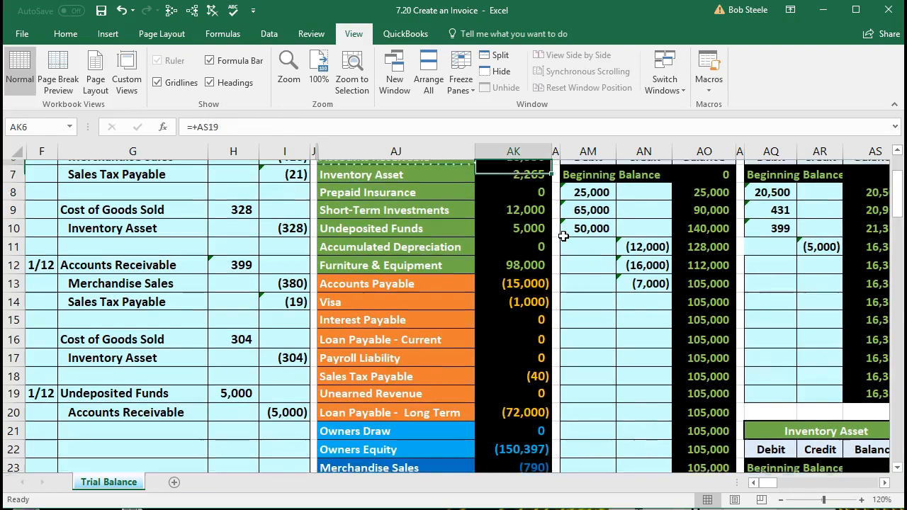
{"action": "key", "text": "Down"}
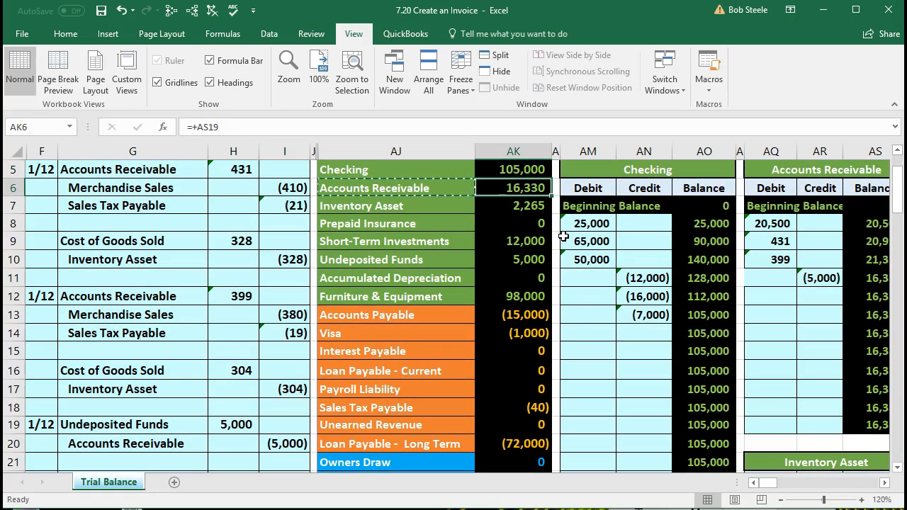
Trace the dependents of the trial balance amounts for Accounts Receivable in AK6 and Undeposited Funds in AK10.
{"action": "key", "text": "Left"}
{"action": "key", "text": "Left"}
{"action": "key", "text": "Left"}
{"action": "key", "text": "Left"}
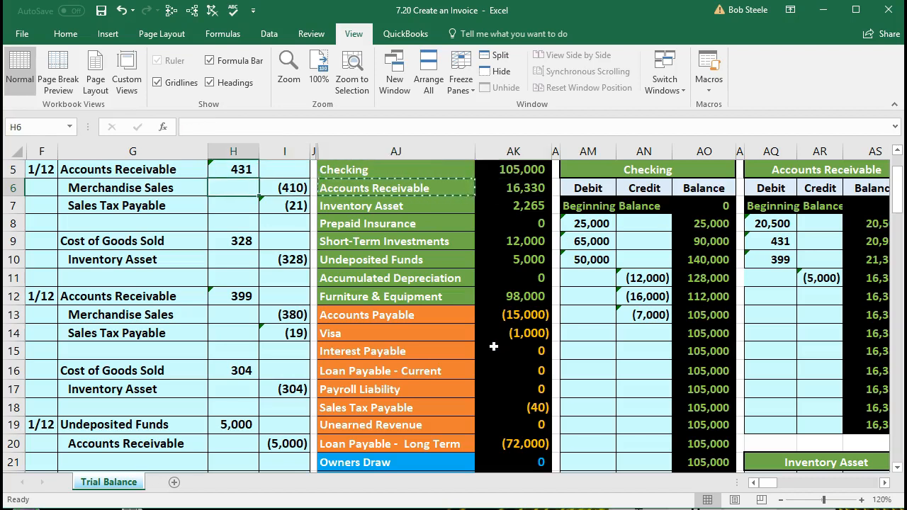
{"action": "scroll", "coordinate": [494, 347], "scroll_direction": "up", "scroll_amount": 1}
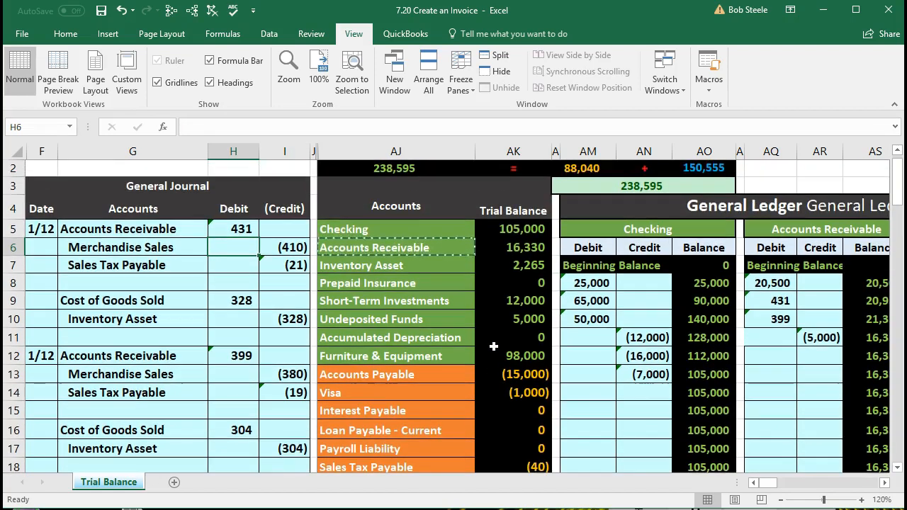
{"action": "left_click", "coordinate": [519, 248]}
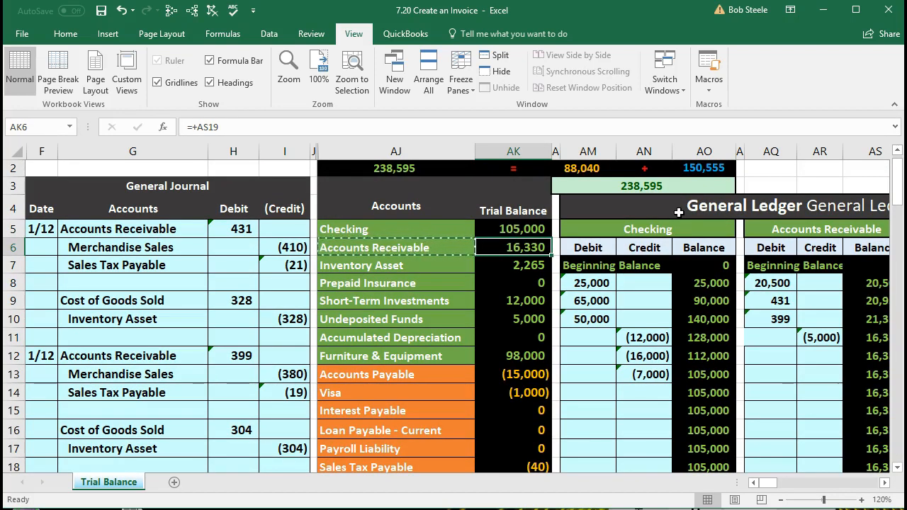
{"action": "left_click", "coordinate": [193, 11]}
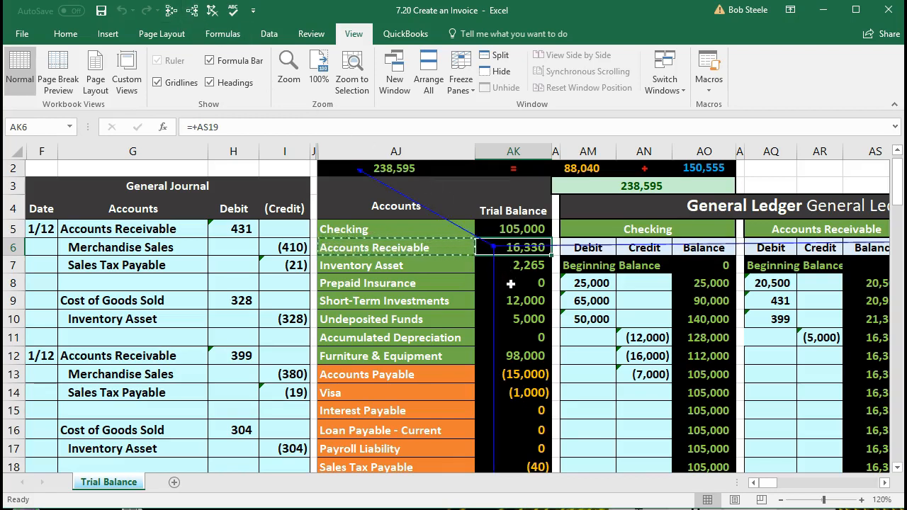
{"action": "left_click", "coordinate": [526, 324]}
{"action": "left_click", "coordinate": [193, 11]}
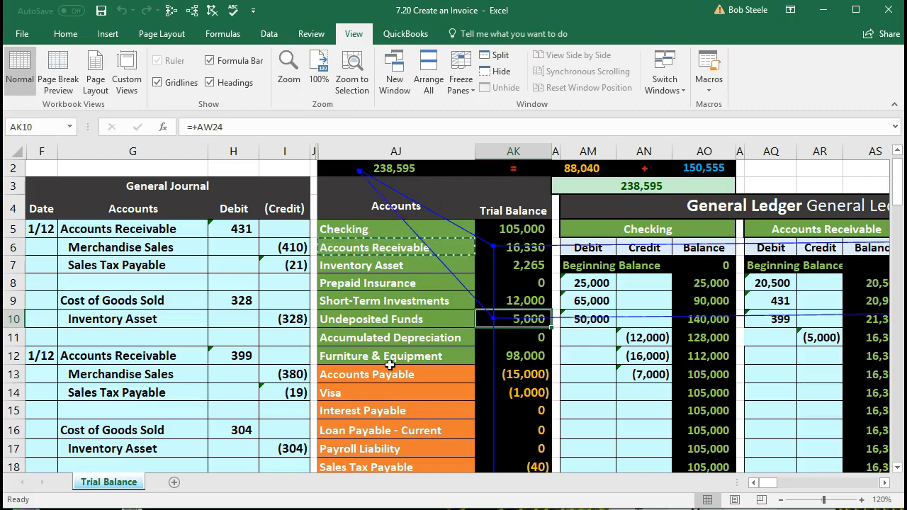
Follow the trace arrows to the balance sheet and check Undeposited Funds in BX9 and Cash in BX4.
{"action": "key", "text": "Right"}
{"action": "key", "text": "Right"}
{"action": "key", "text": "Right"}
{"action": "key", "text": "Right"}
{"action": "key", "text": "Right"}
{"action": "key", "text": "Right"}
{"action": "key", "text": "Right"}
{"action": "key", "text": "Right"}
{"action": "key", "text": "Right"}
{"action": "key", "text": "Right"}
{"action": "key", "text": "Right"}
{"action": "key", "text": "Right"}
{"action": "key", "text": "Right"}
{"action": "key", "text": "Right"}
{"action": "key", "text": "Right"}
{"action": "key", "text": "Right"}
{"action": "key", "text": "Right"}
{"action": "key", "text": "Right"}
{"action": "key", "text": "Right"}
{"action": "key", "text": "Right"}
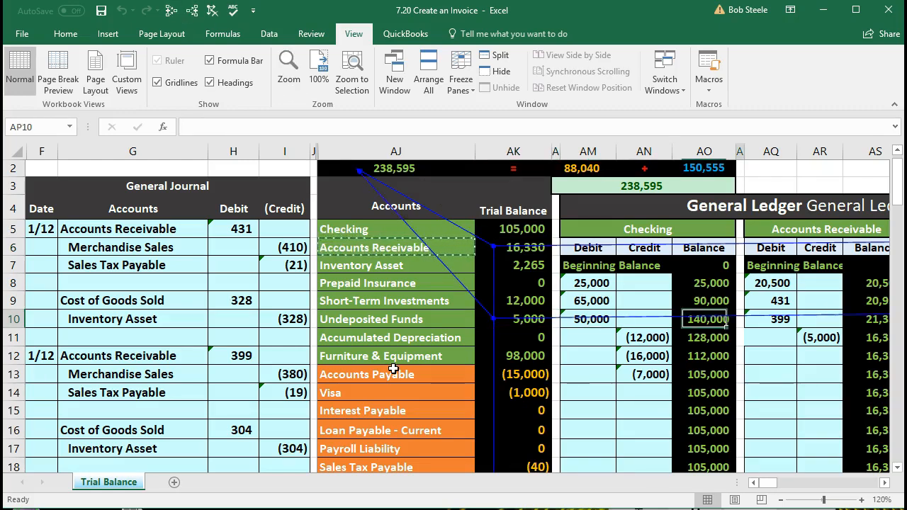
{"action": "key", "text": "Right"}
{"action": "key", "text": "Right"}
{"action": "key", "text": "Right"}
{"action": "key", "text": "Right"}
{"action": "key", "text": "Right"}
{"action": "key", "text": "Right"}
{"action": "key", "text": "Right"}
{"action": "key", "text": "Right"}
{"action": "key", "text": "Right"}
{"action": "key", "text": "Right"}
{"action": "key", "text": "Right"}
{"action": "key", "text": "Right"}
{"action": "key", "text": "Right"}
{"action": "key", "text": "Right"}
{"action": "key", "text": "Right"}
{"action": "key", "text": "Right"}
{"action": "key", "text": "Right"}
{"action": "key", "text": "Right"}
{"action": "key", "text": "Right"}
{"action": "key", "text": "Right"}
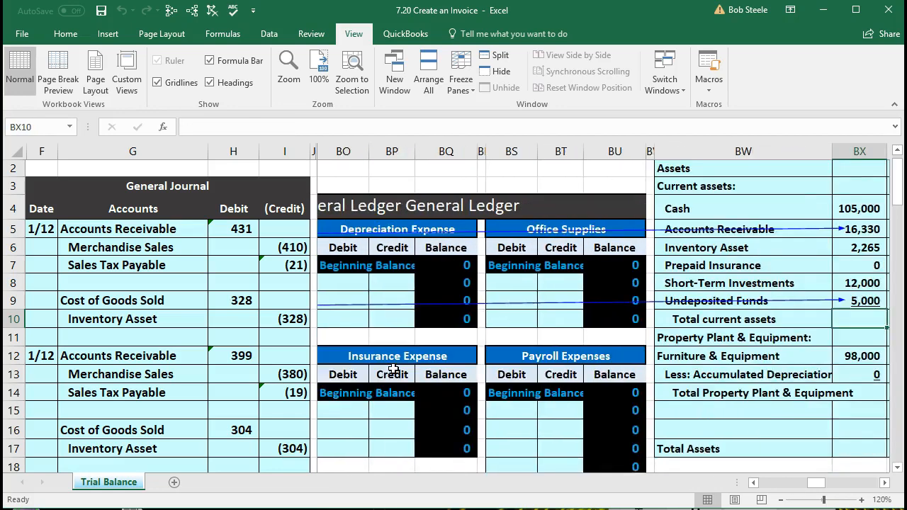
{"action": "key", "text": "Right"}
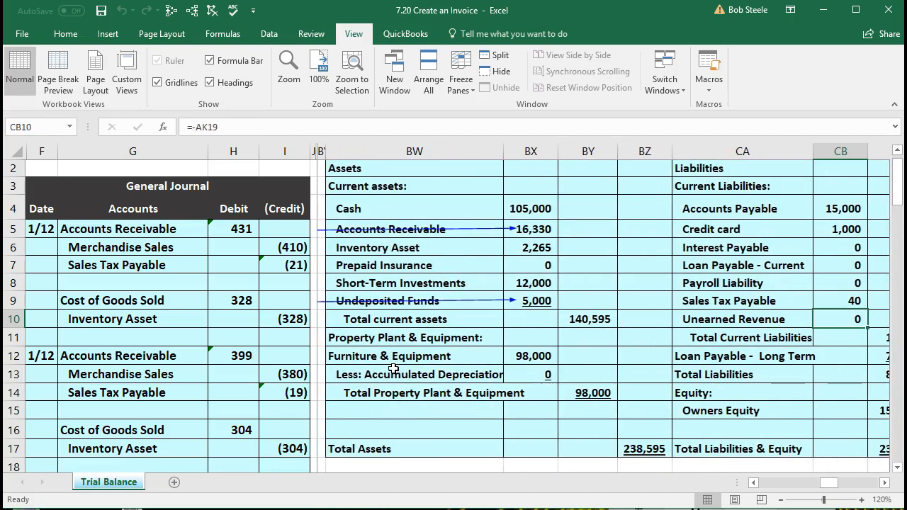
{"action": "left_click", "coordinate": [542, 303]}
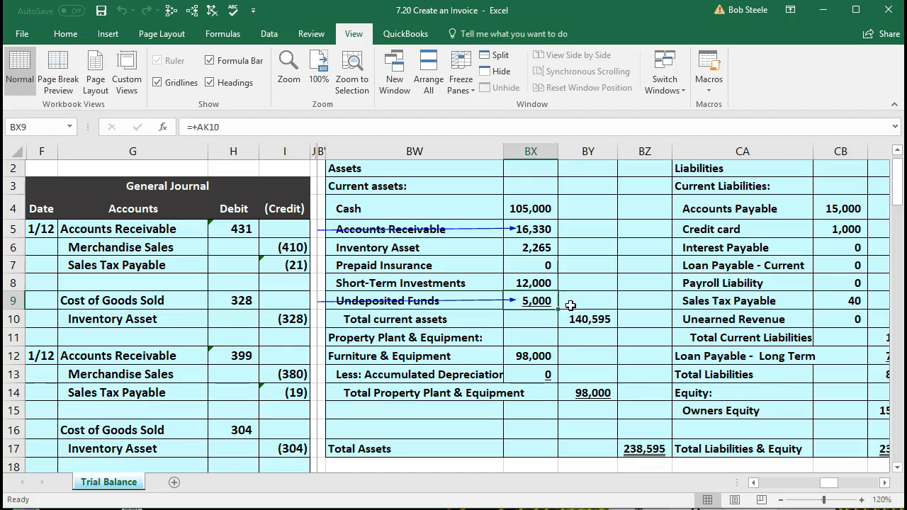
{"action": "left_click", "coordinate": [554, 207]}
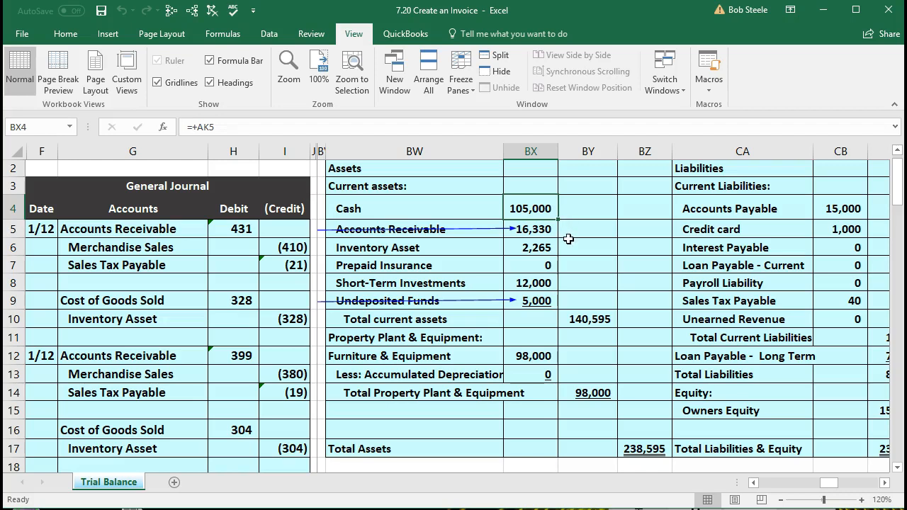
Inspect the total current assets formula in BY10 and compare total assets in BZ17 with total liabilities and equity.
{"action": "left_click", "coordinate": [596, 318]}
{"action": "double_click", "coordinate": [596, 318]}
{"action": "key", "text": "Return"}
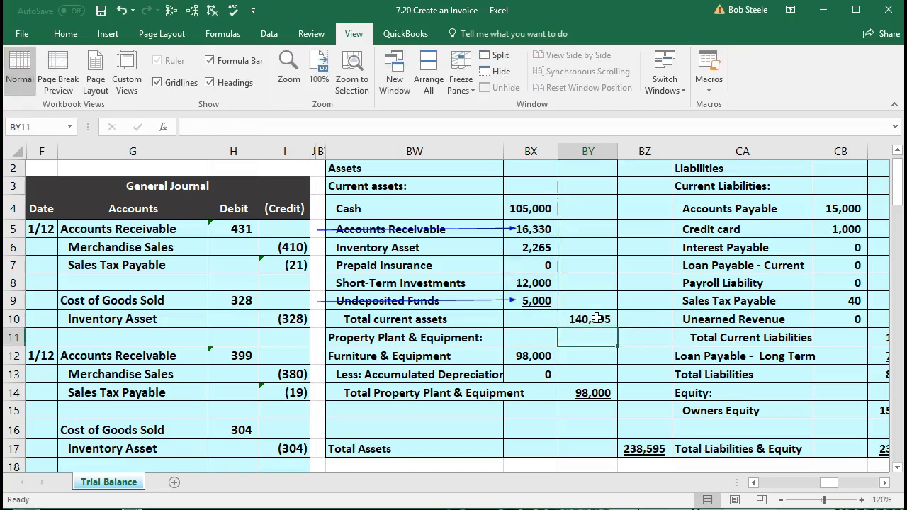
{"action": "double_click", "coordinate": [652, 448]}
{"action": "key", "text": "Return"}
{"action": "key", "text": "Right"}
{"action": "key", "text": "Right"}
{"action": "key", "text": "Right"}
{"action": "key", "text": "Right"}
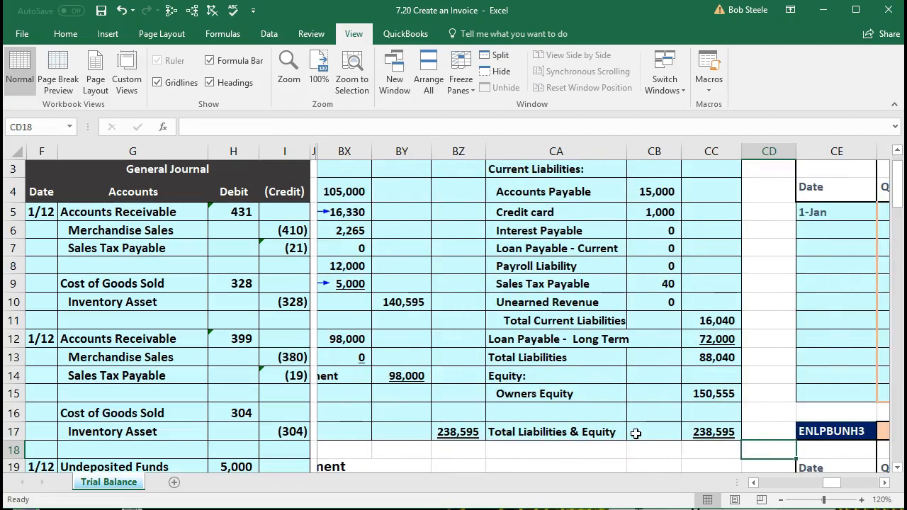
Compare total assets in BZ17 with total liabilities and equity in CC17 on the balance sheet.
{"action": "left_click", "coordinate": [699, 432]}
{"action": "left_click", "coordinate": [462, 432]}
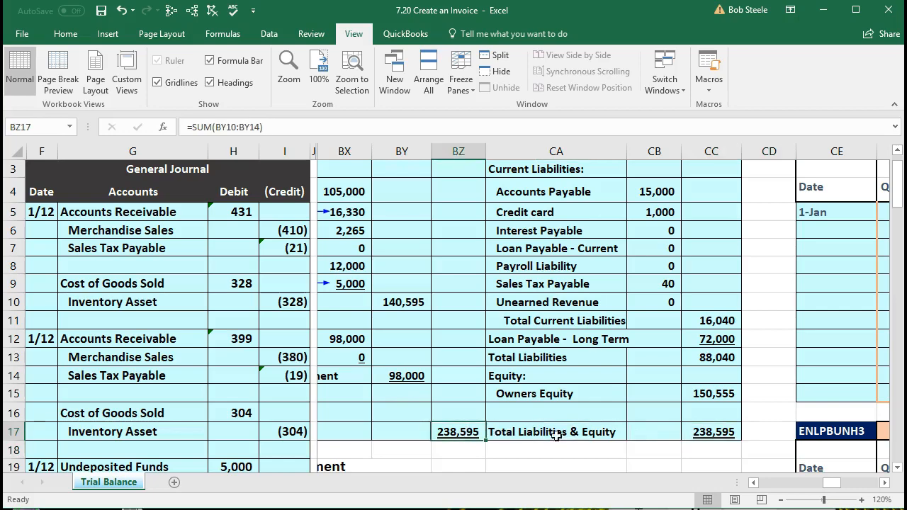
{"action": "left_click", "coordinate": [707, 432]}
Go down to the income statement and check Merchandise Sales in BX21 and Cost of Goods Sold in BY25.
{"action": "key", "text": "Left"}
{"action": "key", "text": "Left"}
{"action": "key", "text": "Left"}
{"action": "key", "text": "Left"}
{"action": "key", "text": "Left"}
{"action": "key", "text": "Left"}
{"action": "key", "text": "Left"}
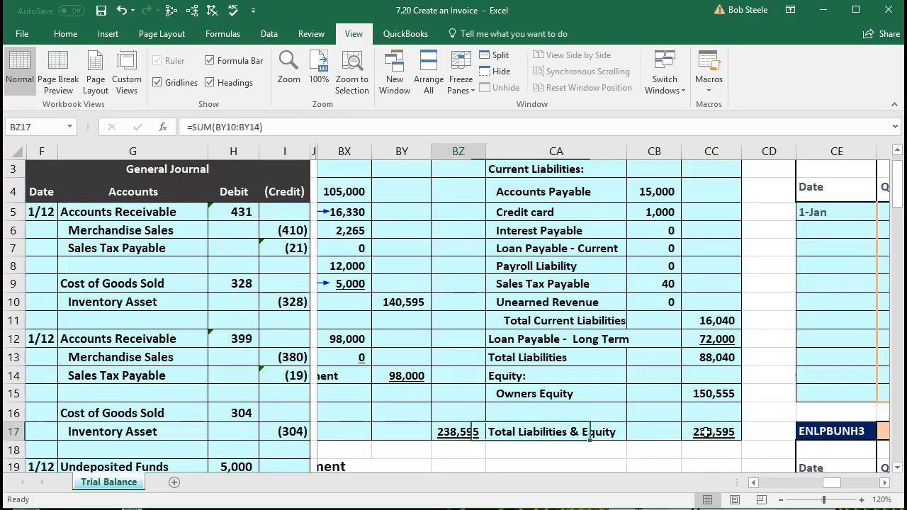
{"action": "key", "text": "Down"}
{"action": "key", "text": "Down"}
{"action": "key", "text": "Down"}
{"action": "key", "text": "Down"}
{"action": "key", "text": "Down"}
{"action": "key", "text": "Down"}
{"action": "key", "text": "Down"}
{"action": "key", "text": "Down"}
{"action": "key", "text": "Down"}
{"action": "key", "text": "Down"}
{"action": "key", "text": "Down"}
{"action": "key", "text": "Down"}
{"action": "key", "text": "Down"}
{"action": "key", "text": "Down"}
{"action": "key", "text": "Down"}
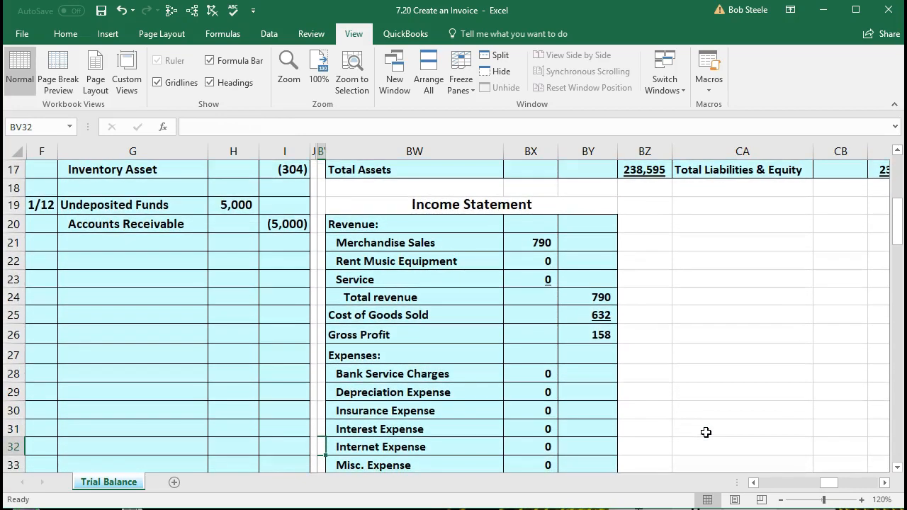
{"action": "left_click", "coordinate": [532, 244]}
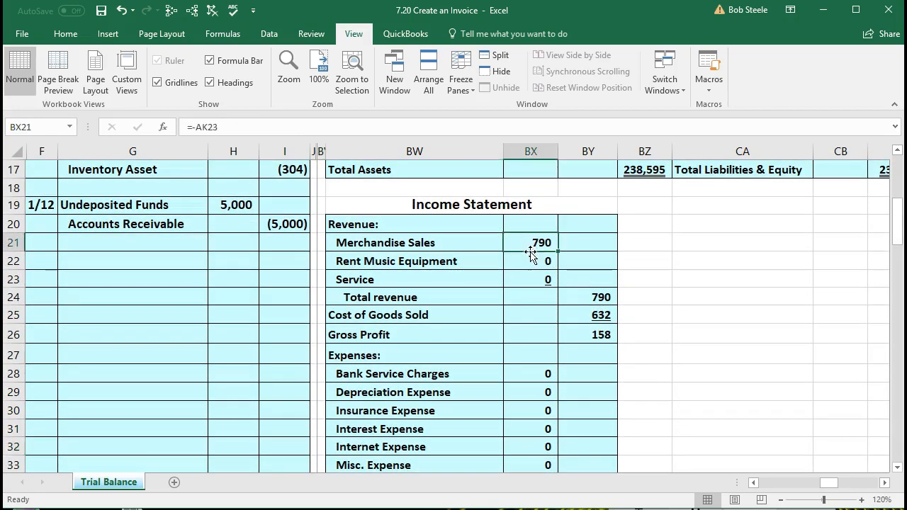
{"action": "left_click", "coordinate": [572, 317]}
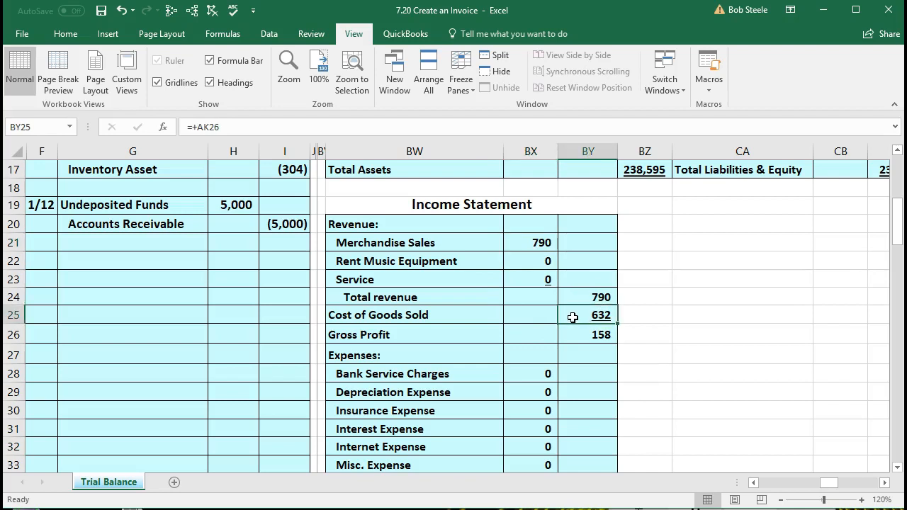
Inspect the gross profit formula in BY26 and the net income formula in BY42 of the income statement.
{"action": "scroll", "coordinate": [541, 344], "scroll_direction": "down", "scroll_amount": 4}
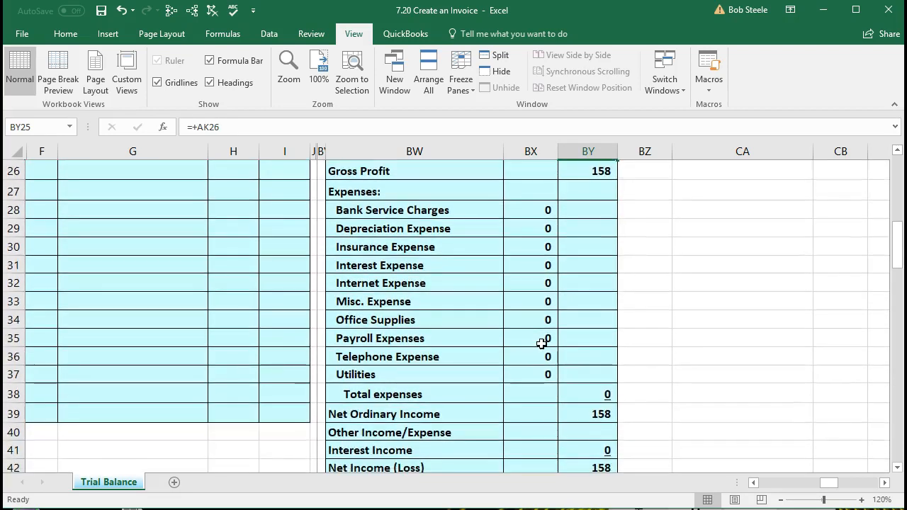
{"action": "left_click", "coordinate": [575, 409]}
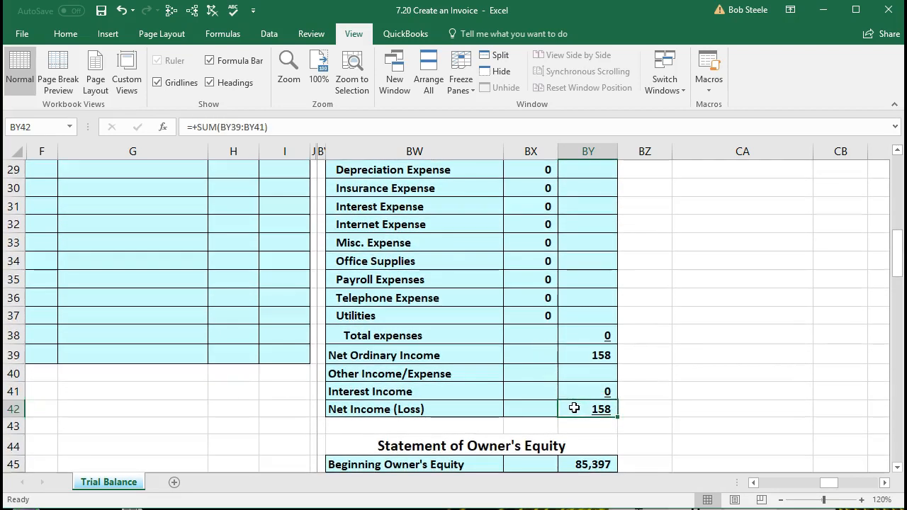
{"action": "scroll", "coordinate": [574, 405], "scroll_direction": "up", "scroll_amount": 3}
{"action": "left_click", "coordinate": [569, 282]}
{"action": "scroll", "coordinate": [571, 282], "scroll_direction": "down", "scroll_amount": 3}
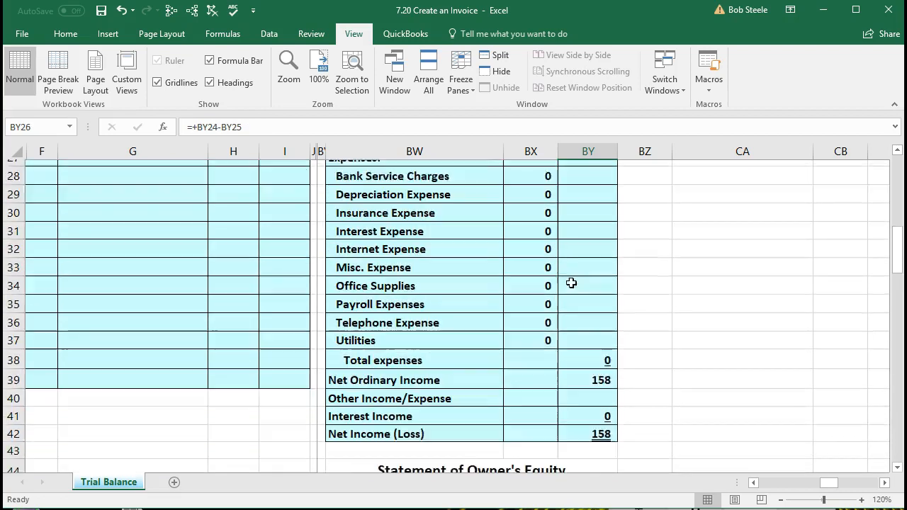
{"action": "scroll", "coordinate": [572, 283], "scroll_direction": "down", "scroll_amount": 1}
{"action": "left_click", "coordinate": [591, 408]}
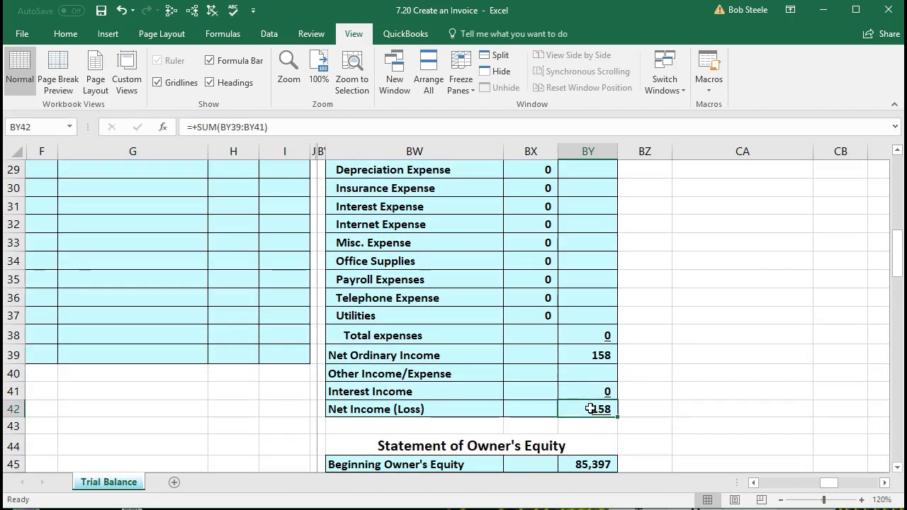
Review the Statement of Owner's Equity from beginning equity in BY45 through investment and net income to ending equity in BY73.
{"action": "scroll", "coordinate": [591, 408], "scroll_direction": "down", "scroll_amount": 3}
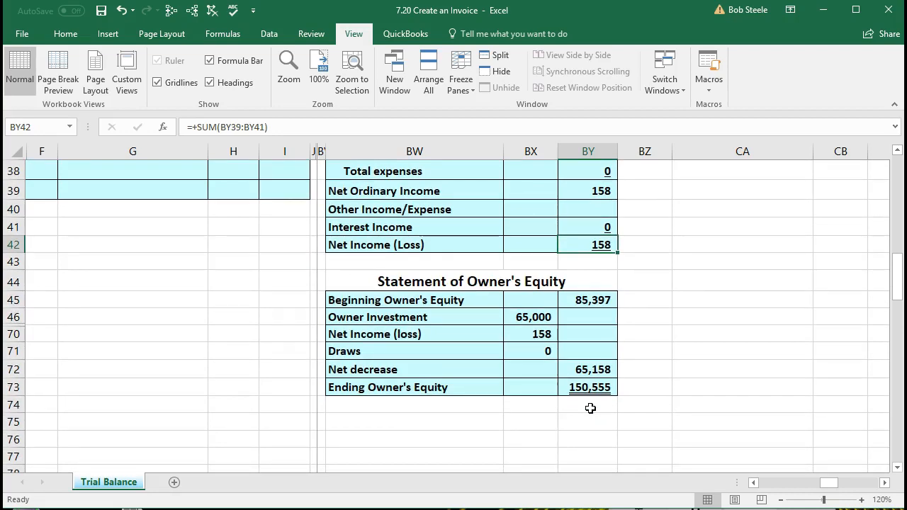
{"action": "left_click", "coordinate": [592, 301]}
{"action": "left_click", "coordinate": [505, 317]}
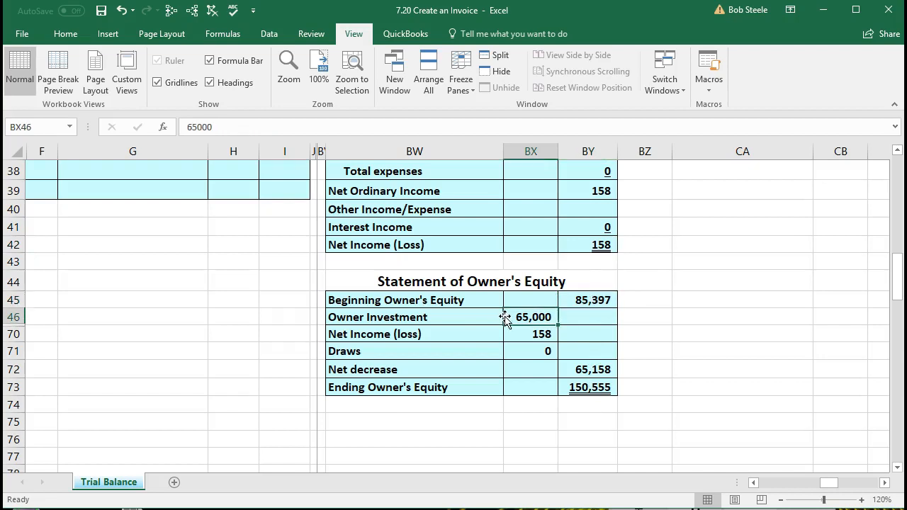
{"action": "left_click", "coordinate": [516, 333]}
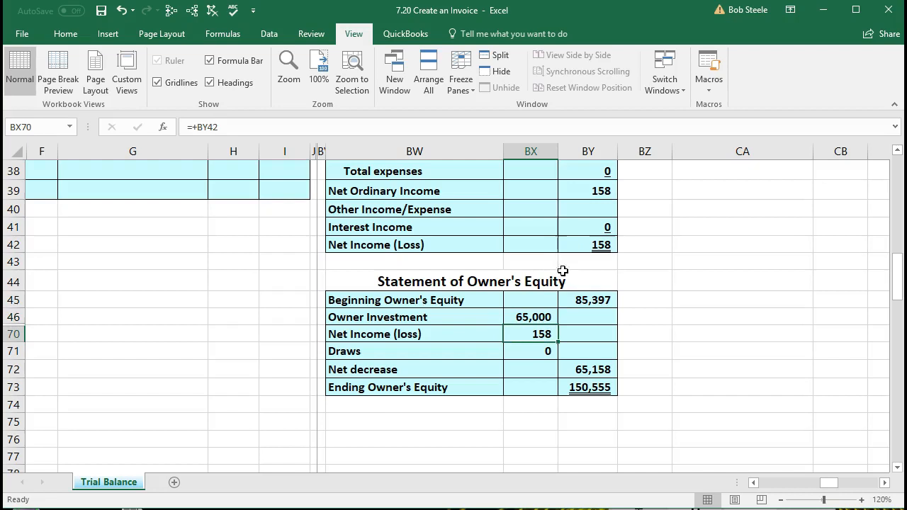
{"action": "left_click", "coordinate": [572, 369]}
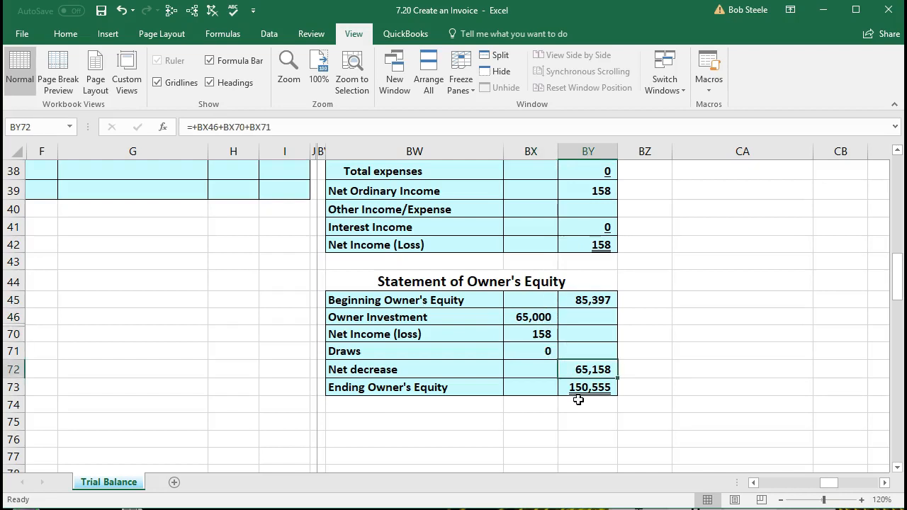
{"action": "left_click", "coordinate": [581, 386]}
Check the Owners Equity amount in CC15 of the balance sheet against ending owner's equity, and return to the sheet's first row.
{"action": "scroll", "coordinate": [627, 418], "scroll_direction": "up", "scroll_amount": 9}
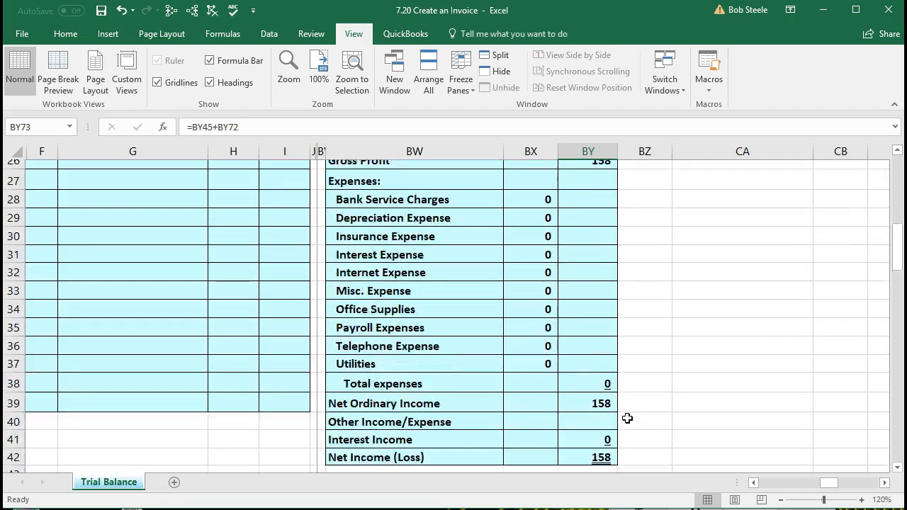
{"action": "left_click", "coordinate": [836, 243]}
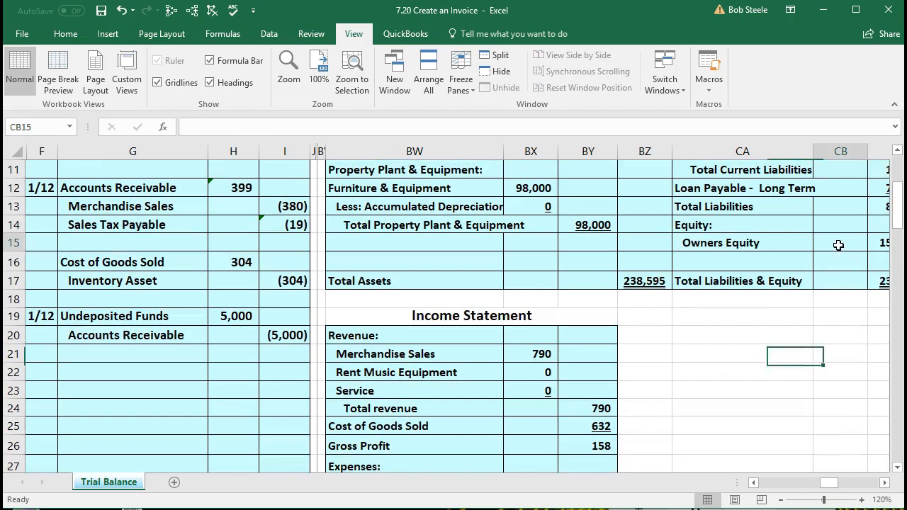
{"action": "key", "text": "Right"}
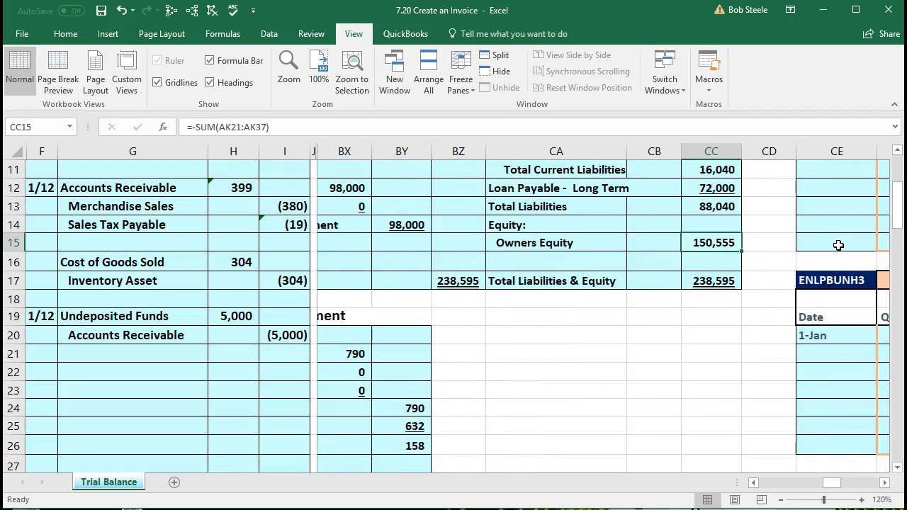
{"action": "key", "text": "Up"}
{"action": "key", "text": "Up"}
{"action": "key", "text": "Up"}
{"action": "key", "text": "Up"}
{"action": "key", "text": "Up"}
{"action": "key", "text": "Up"}
{"action": "key", "text": "Up"}
{"action": "key", "text": "Up"}
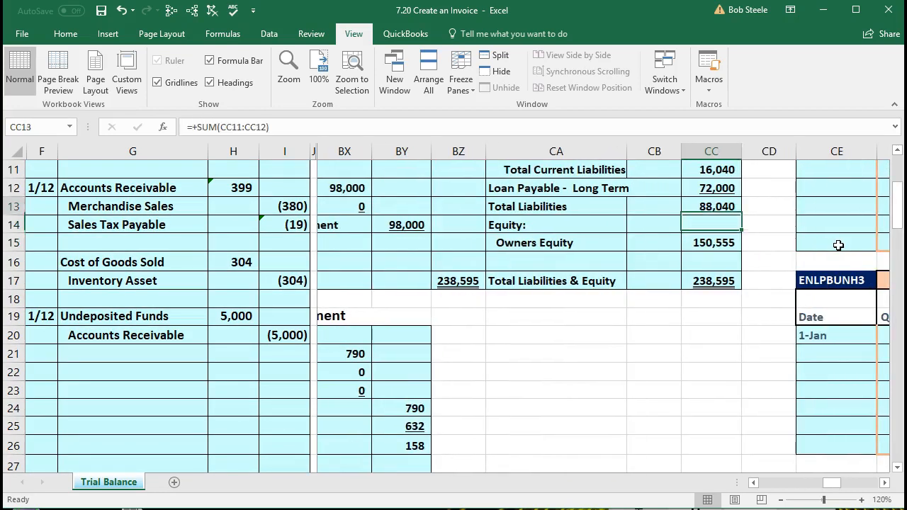
{"action": "key", "text": "Up"}
{"action": "key", "text": "Up"}
{"action": "key", "text": "Up"}
{"action": "key", "text": "Up"}
{"action": "key", "text": "Up"}
{"action": "key", "text": "Up"}
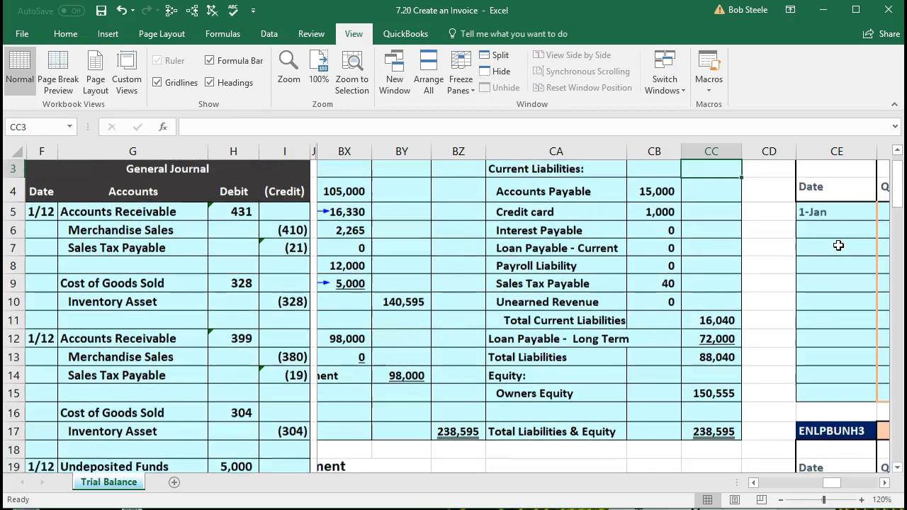
{"action": "key", "text": "Left"}
{"action": "key", "text": "Left"}
{"action": "key", "text": "Left"}
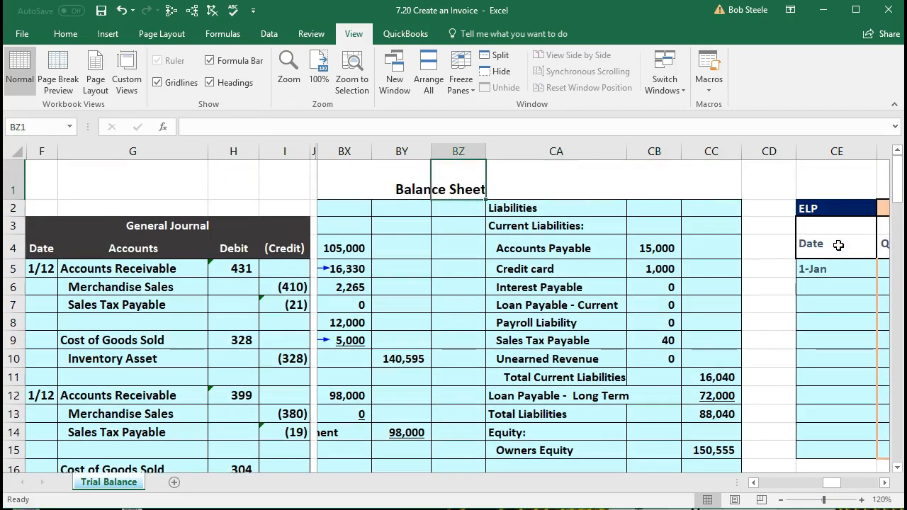
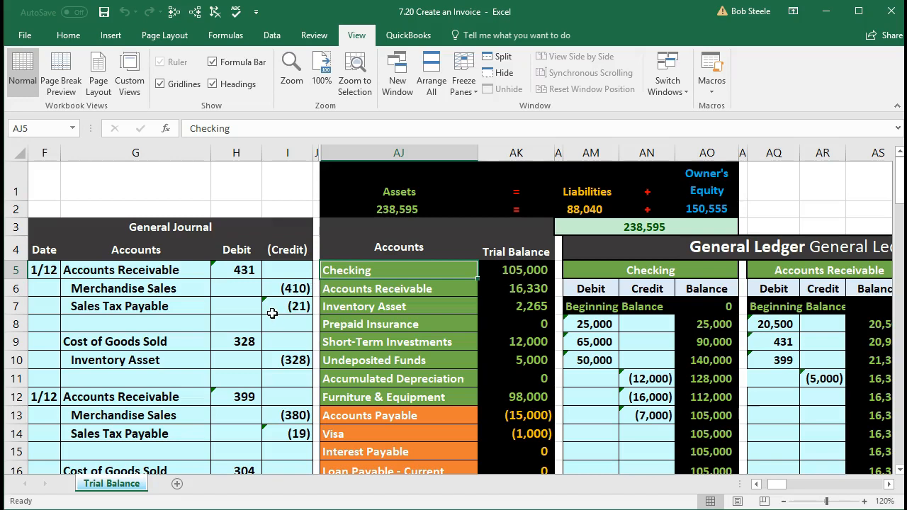
Start a journal entry dated 1/12 in F22, pasting the Undeposited Funds name from AJ10 into G22 as values only.
{"action": "left_click", "coordinate": [347, 364]}
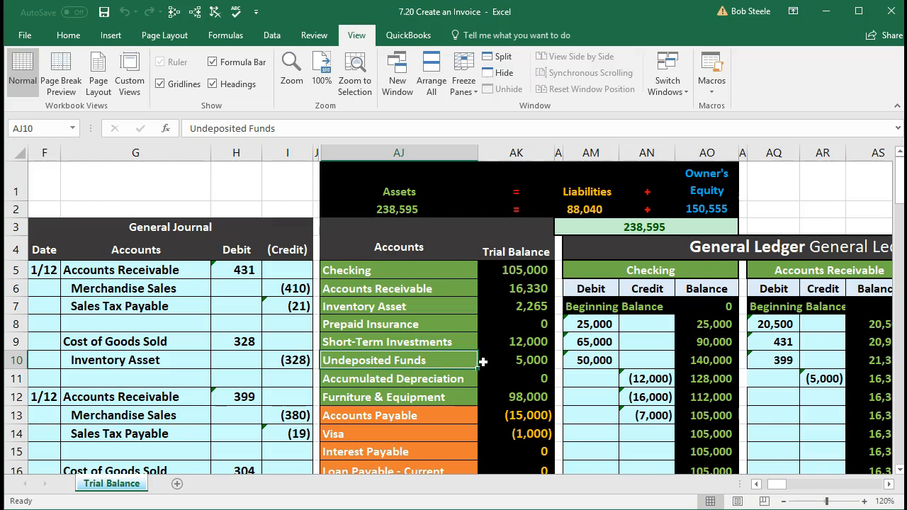
{"action": "right_click", "coordinate": [447, 359]}
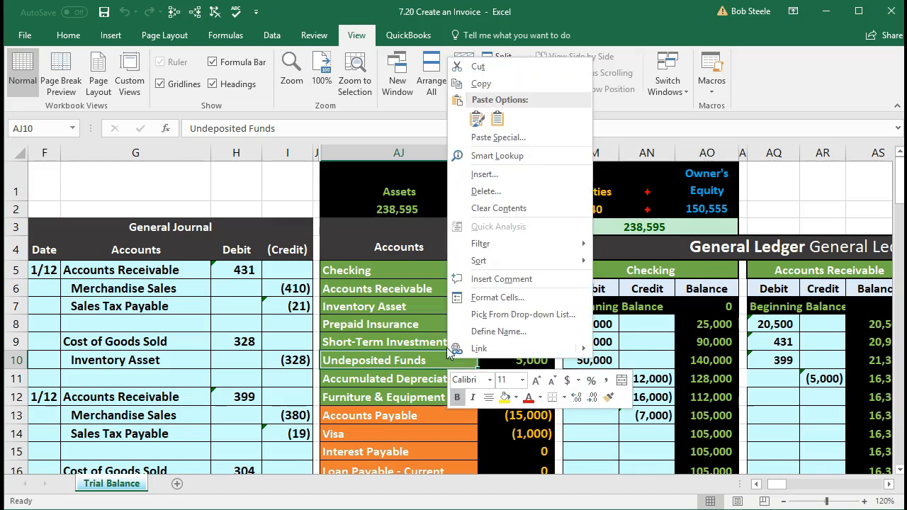
{"action": "left_click", "coordinate": [468, 83]}
{"action": "scroll", "coordinate": [274, 286], "scroll_direction": "down", "scroll_amount": 1}
{"action": "scroll", "coordinate": [274, 286], "scroll_direction": "down", "scroll_amount": 3}
{"action": "left_click", "coordinate": [51, 390]}
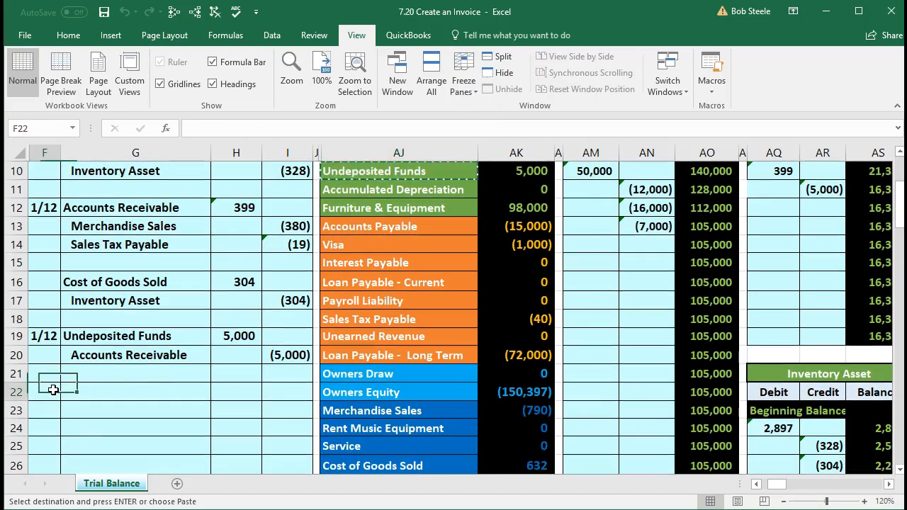
{"action": "type", "text": "1/12"}
{"action": "key", "text": "Return"}
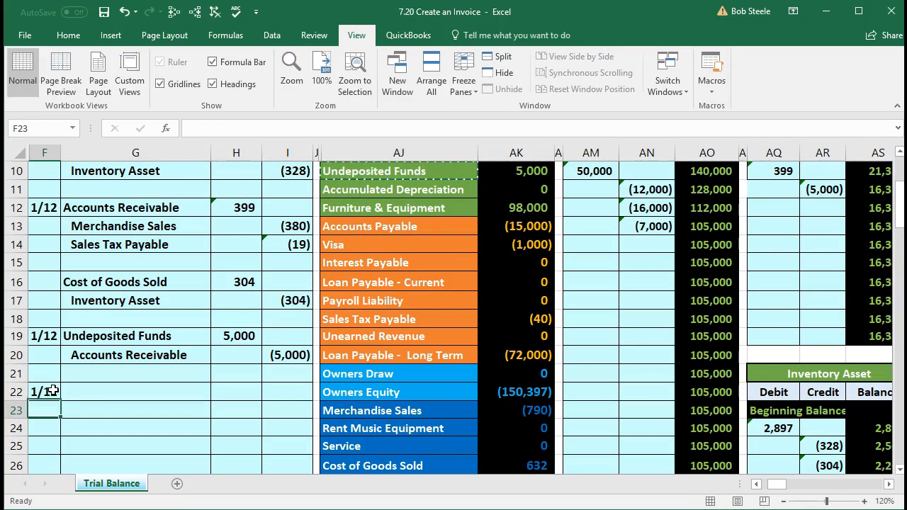
{"action": "left_click", "coordinate": [53, 389]}
{"action": "key", "text": "Tab"}
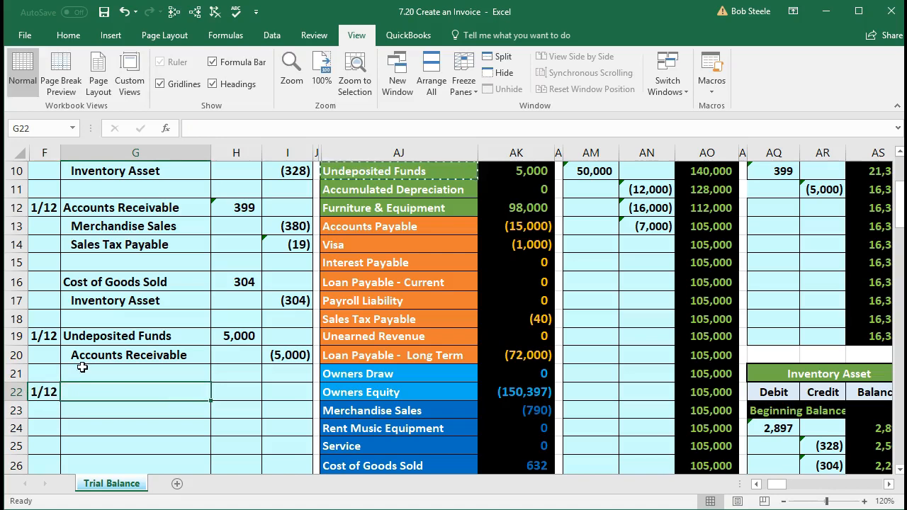
{"action": "right_click", "coordinate": [107, 393]}
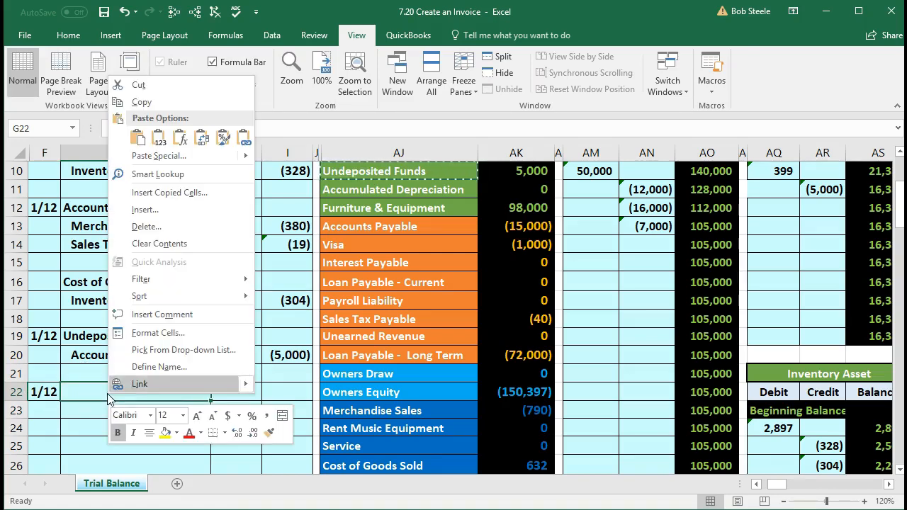
{"action": "left_click", "coordinate": [166, 135]}
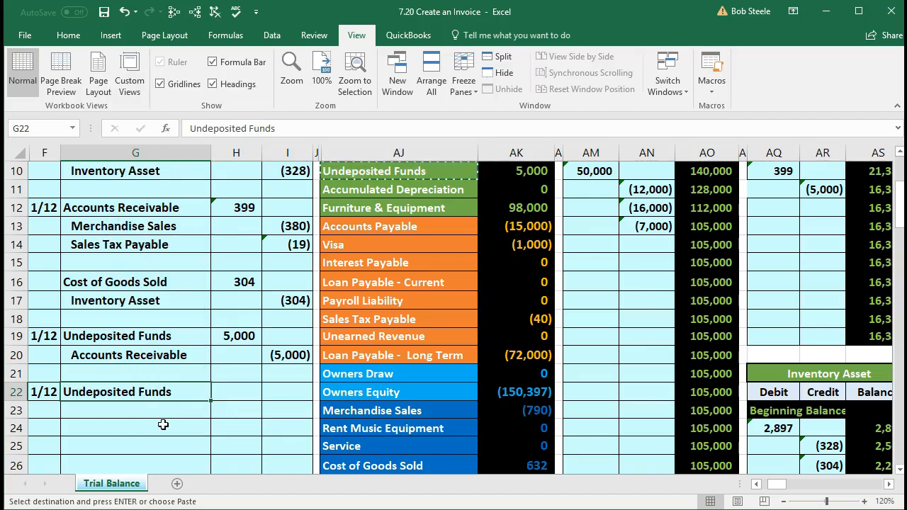
Enter 7500 as the Undeposited Funds debit in H22.
{"action": "key", "text": "Right"}
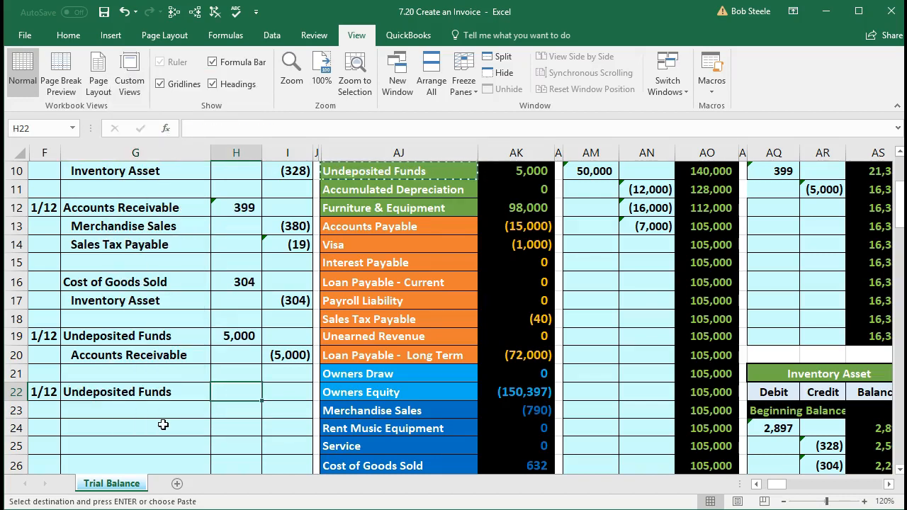
{"action": "type", "text": "7500"}
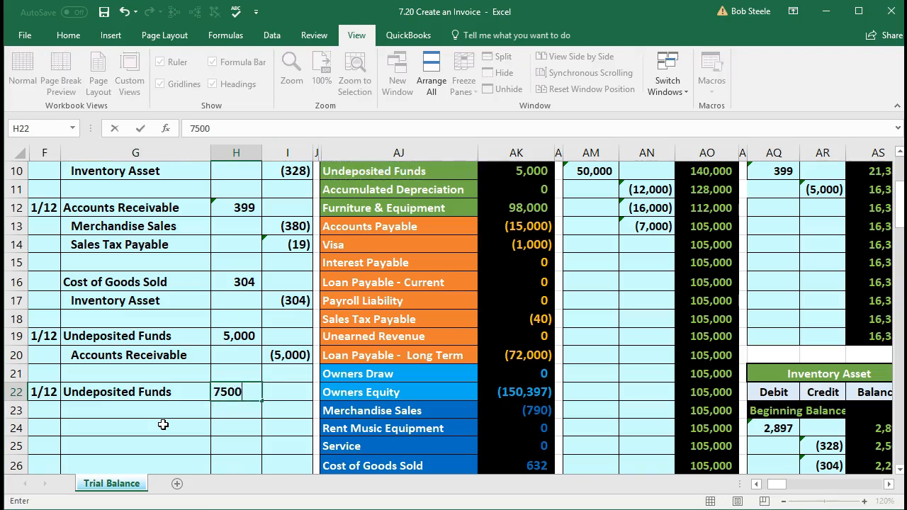
{"action": "key", "text": "Return"}
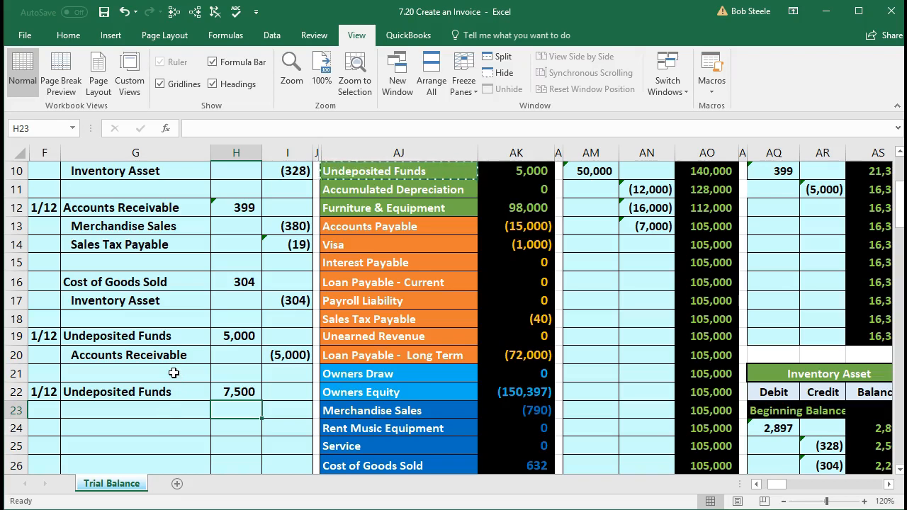
Enter the offsetting credit in I23 with the formula -H22.
{"action": "left_click", "coordinate": [227, 387]}
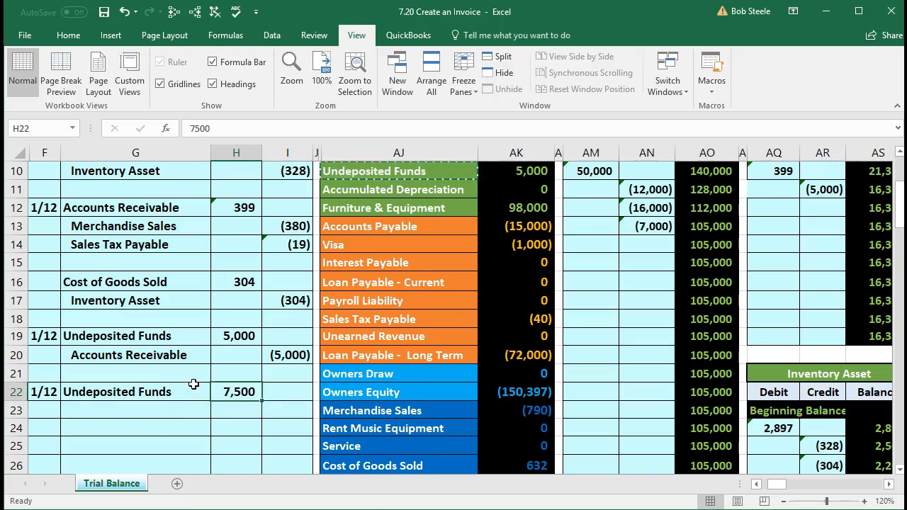
{"action": "key", "text": "Down"}
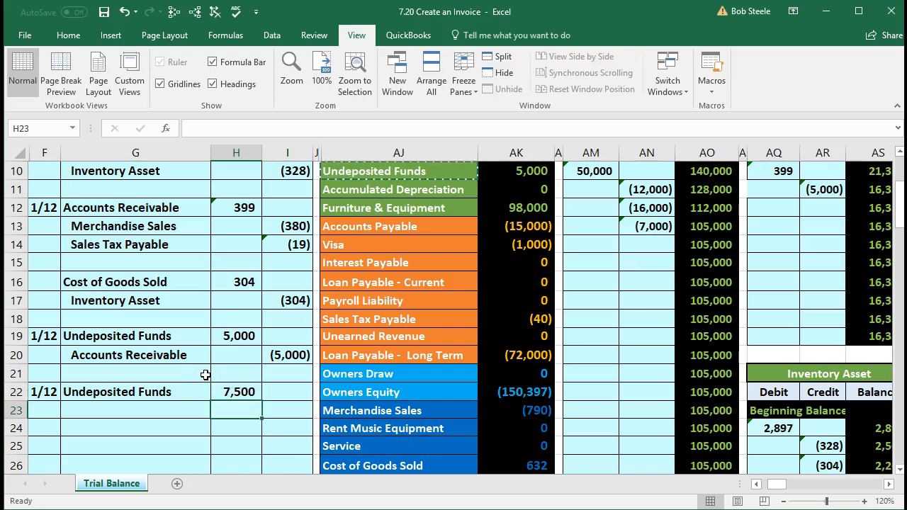
{"action": "key", "text": "Right"}
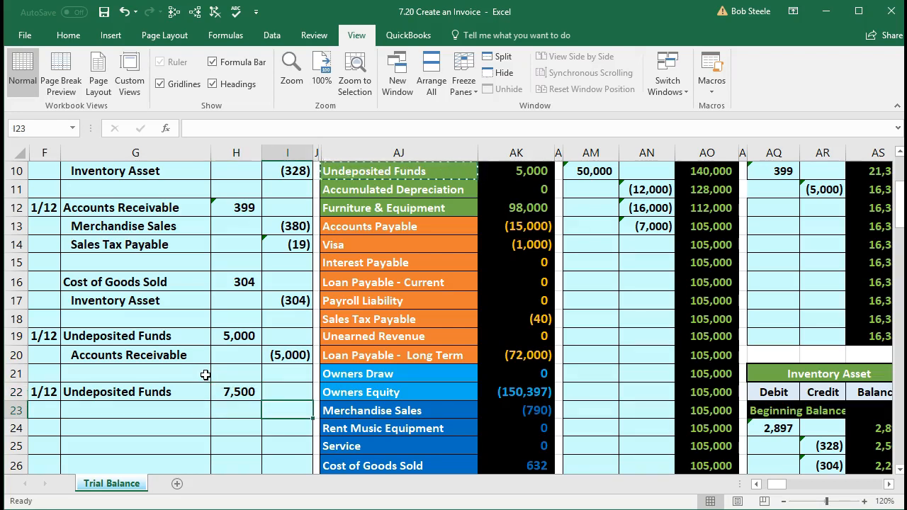
{"action": "type", "text": "-"}
{"action": "key", "text": "Left"}
{"action": "key", "text": "Up"}
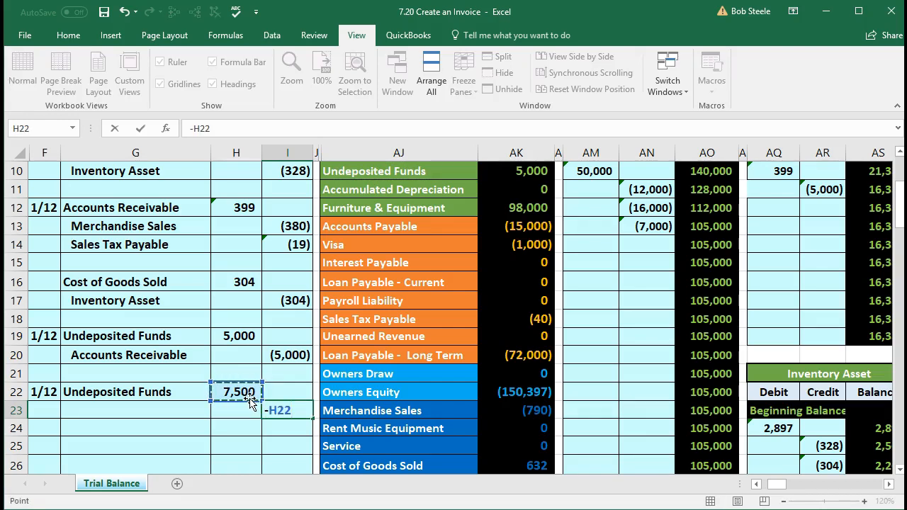
{"action": "key", "text": "Return"}
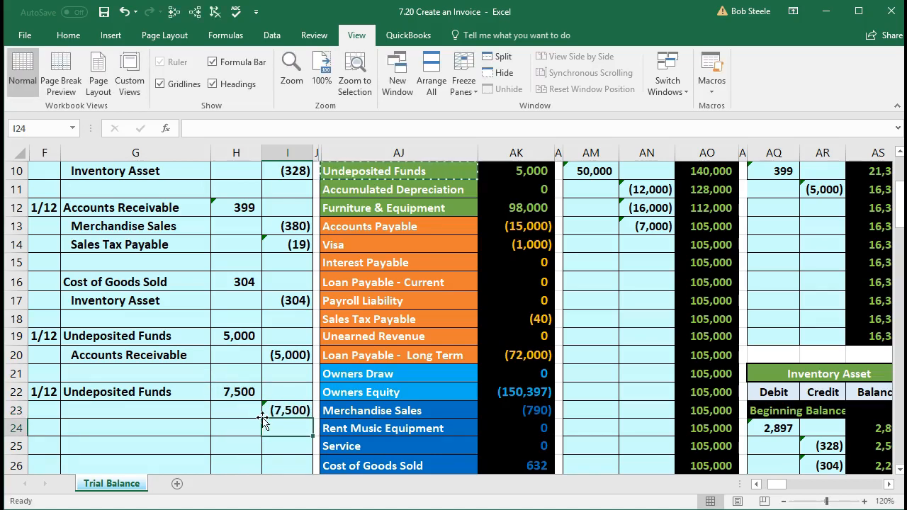
Paste the Accounts Receivable name from AJ6 into G23 as values only and indent it as the credit account.
{"action": "left_click", "coordinate": [240, 395]}
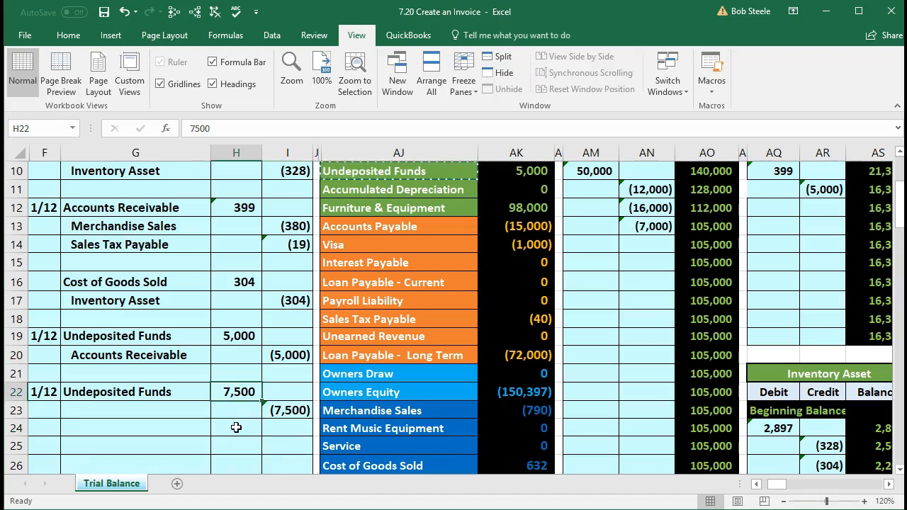
{"action": "left_click", "coordinate": [185, 408]}
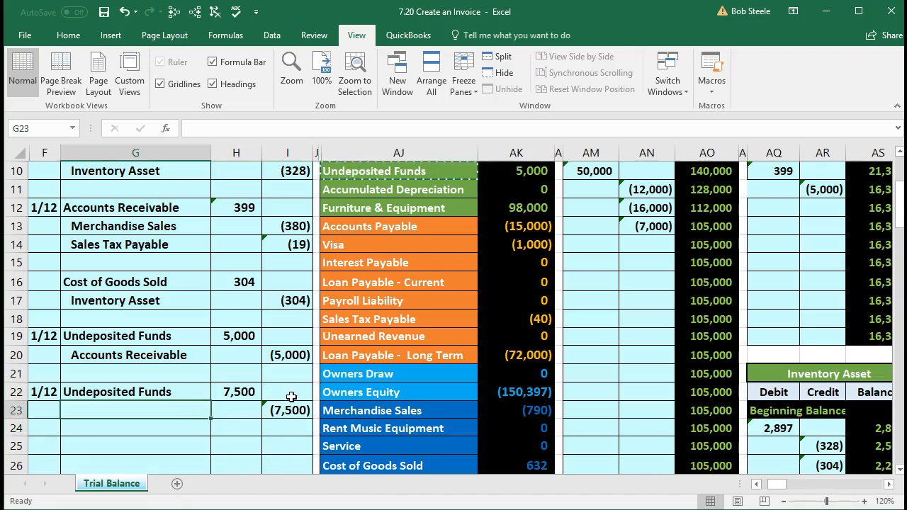
{"action": "scroll", "coordinate": [397, 297], "scroll_direction": "up", "scroll_amount": 3}
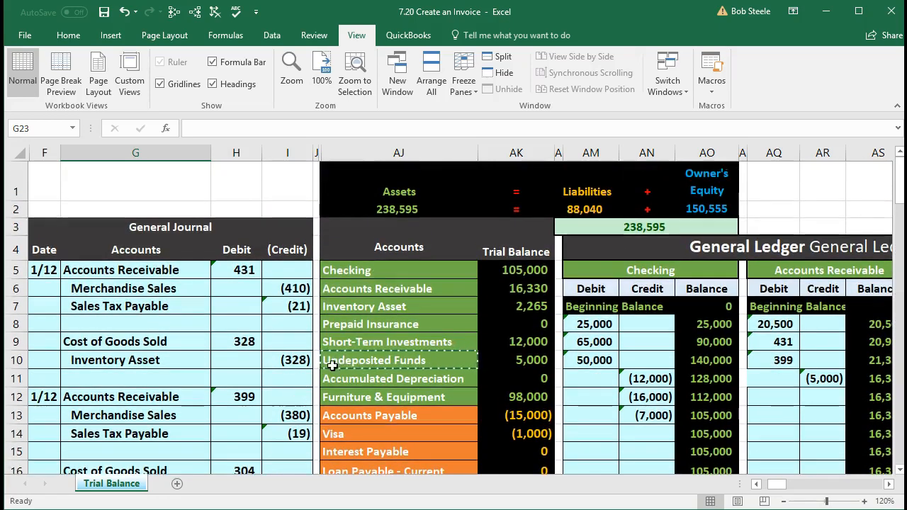
{"action": "left_click", "coordinate": [397, 295]}
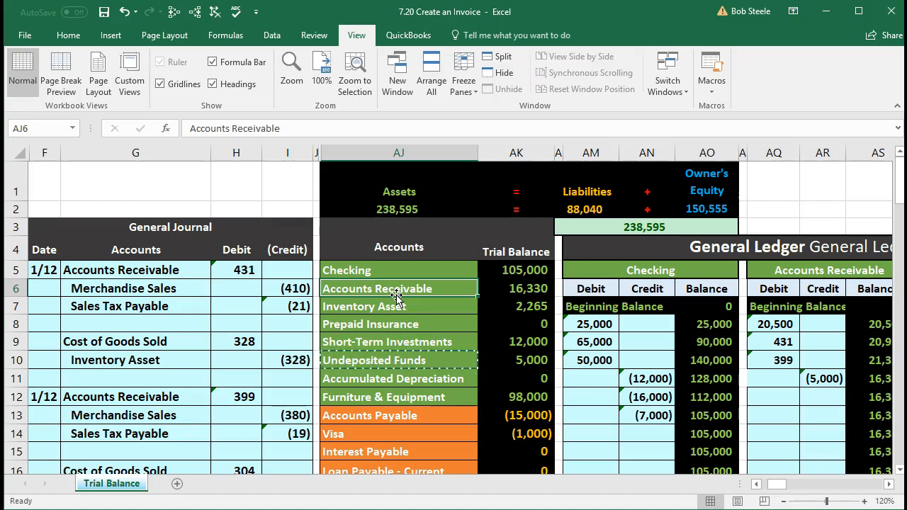
{"action": "left_click", "coordinate": [489, 291]}
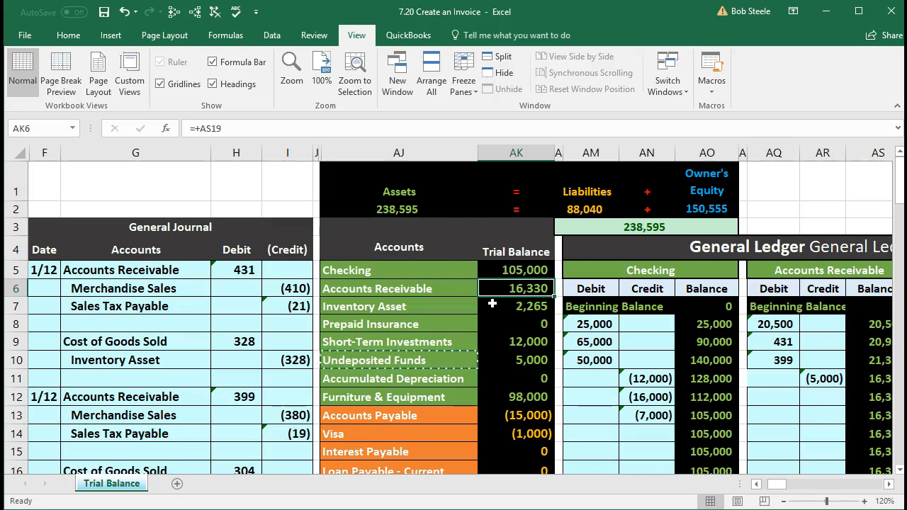
{"action": "left_click", "coordinate": [454, 289]}
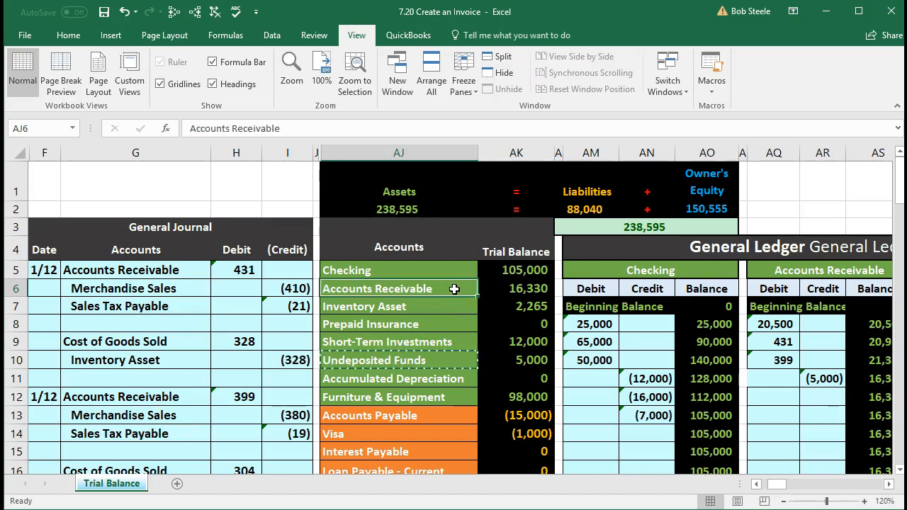
{"action": "right_click", "coordinate": [454, 289]}
{"action": "left_click", "coordinate": [480, 260]}
{"action": "scroll", "coordinate": [266, 363], "scroll_direction": "down", "scroll_amount": 3}
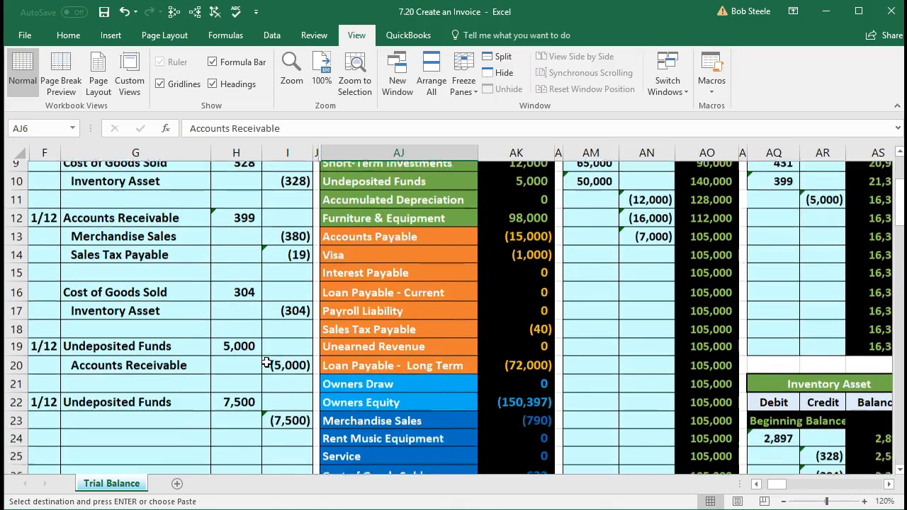
{"action": "left_click", "coordinate": [137, 406]}
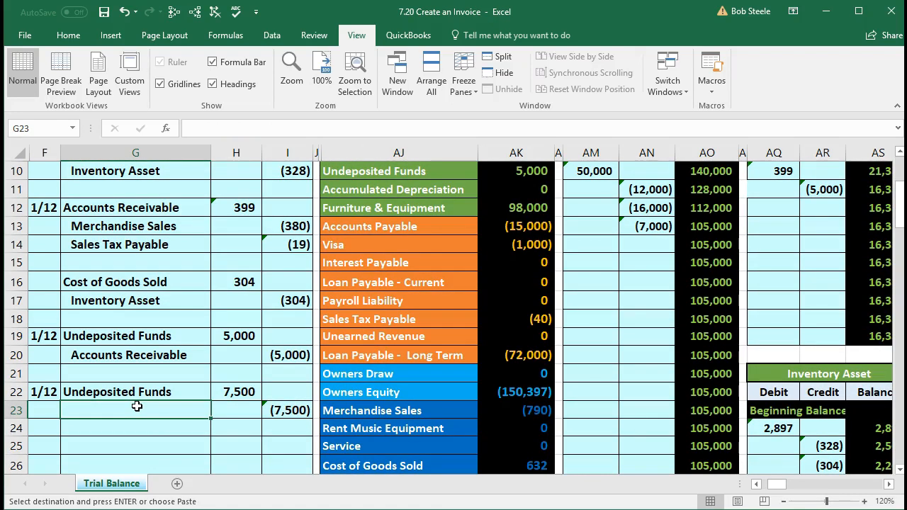
{"action": "right_click", "coordinate": [137, 406]}
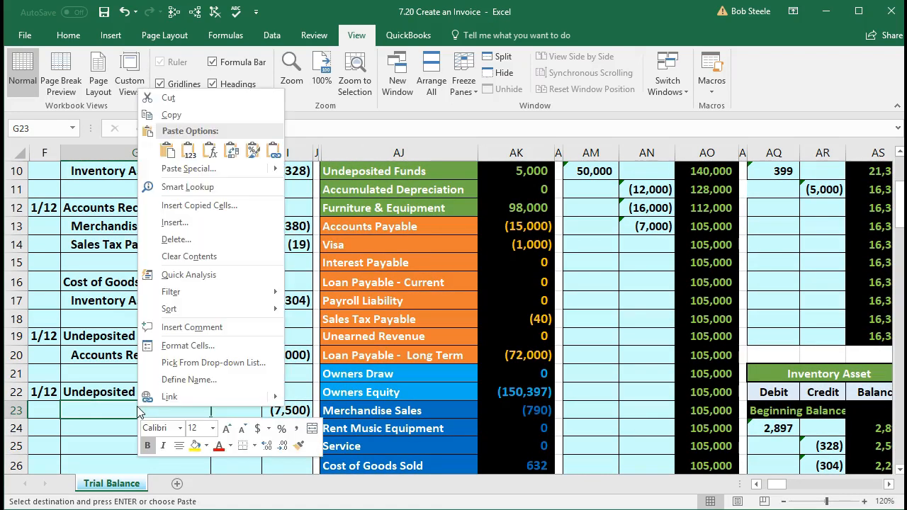
{"action": "left_click", "coordinate": [185, 154]}
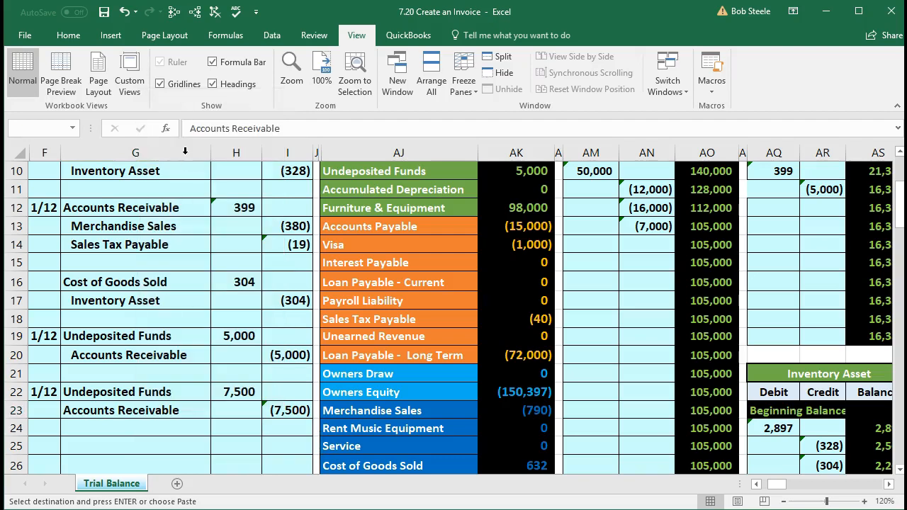
{"action": "left_click", "coordinate": [69, 35]}
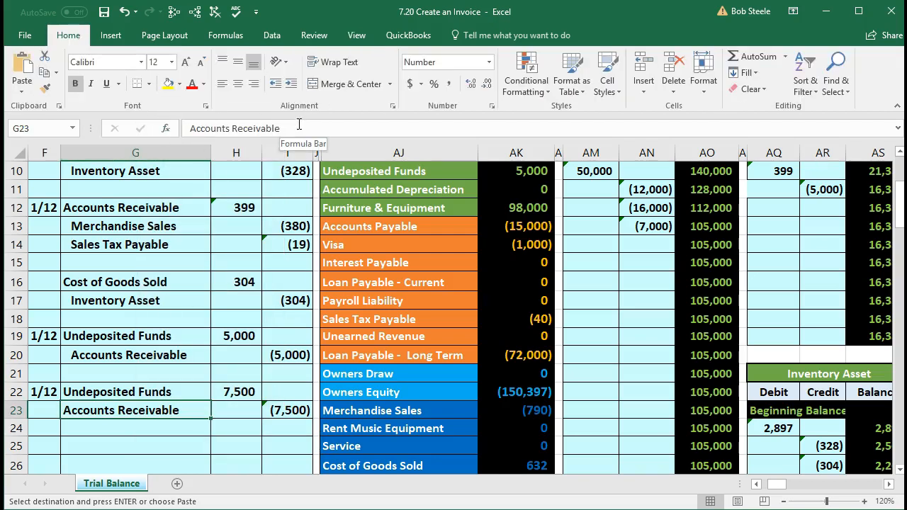
{"action": "left_click", "coordinate": [292, 84]}
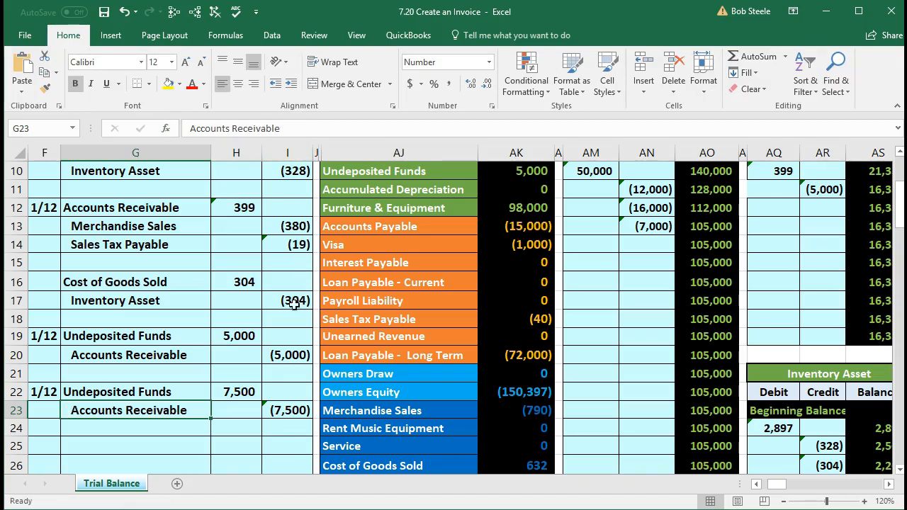
Review the journal entry in G22:I23 and compare its Undeposited Funds debit with the trial balance line in AJ10:AK10.
{"action": "left_click_drag", "start_coordinate": [153, 388], "coordinate": [267, 409]}
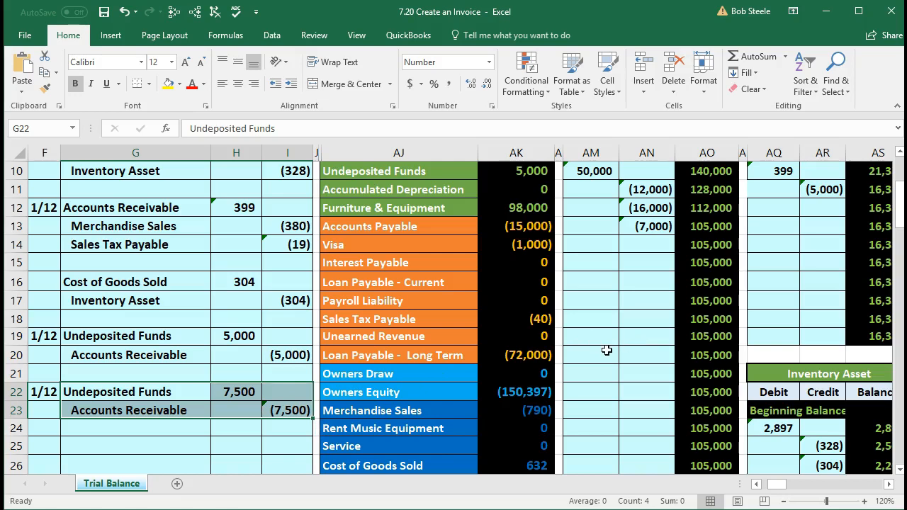
{"action": "left_click_drag", "start_coordinate": [198, 387], "coordinate": [220, 392]}
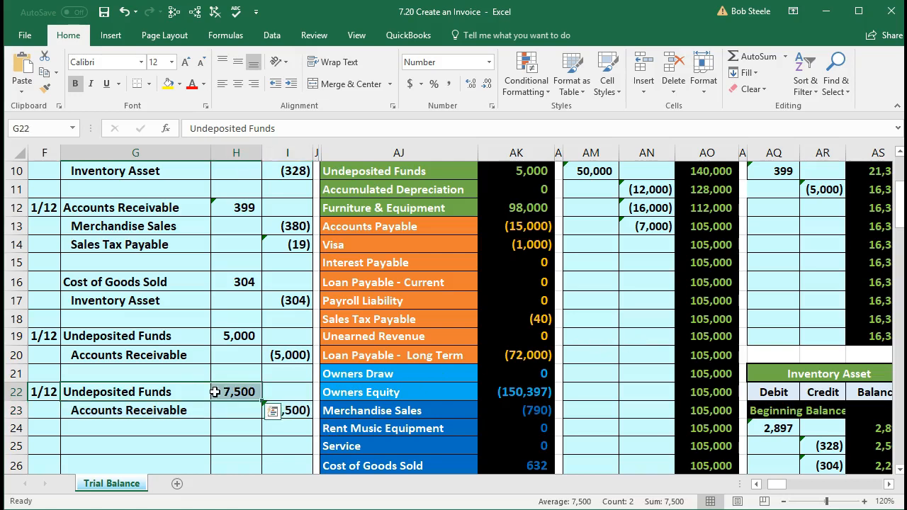
{"action": "scroll", "coordinate": [220, 391], "scroll_direction": "up", "scroll_amount": 1}
{"action": "left_click_drag", "start_coordinate": [377, 226], "coordinate": [481, 225]}
{"action": "left_click", "coordinate": [495, 213]}
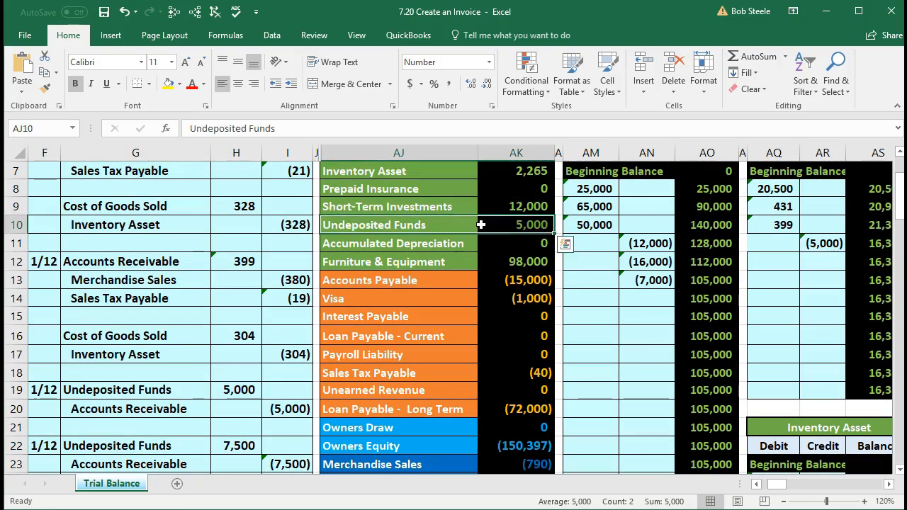
{"action": "key", "text": "Up"}
{"action": "key", "text": "Up"}
{"action": "key", "text": "Up"}
{"action": "key", "text": "Right"}
{"action": "key", "text": "Right"}
{"action": "key", "text": "Right"}
{"action": "key", "text": "Right"}
{"action": "key", "text": "Right"}
{"action": "key", "text": "Right"}
{"action": "key", "text": "Right"}
{"action": "key", "text": "Left"}
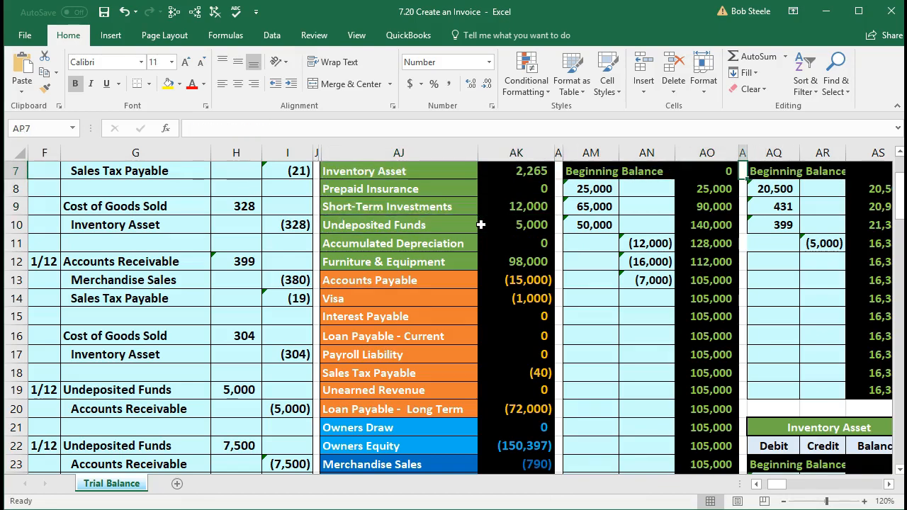
{"action": "scroll", "coordinate": [406, 279], "scroll_direction": "up", "scroll_amount": 2}
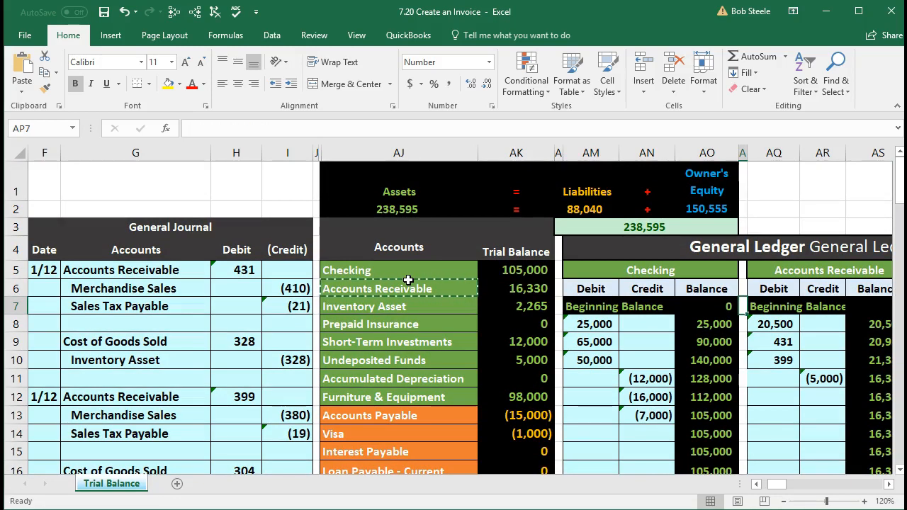
Freeze the panes at AJ1 to keep the general journal columns in view while moving across the sheet.
{"action": "left_click", "coordinate": [348, 183]}
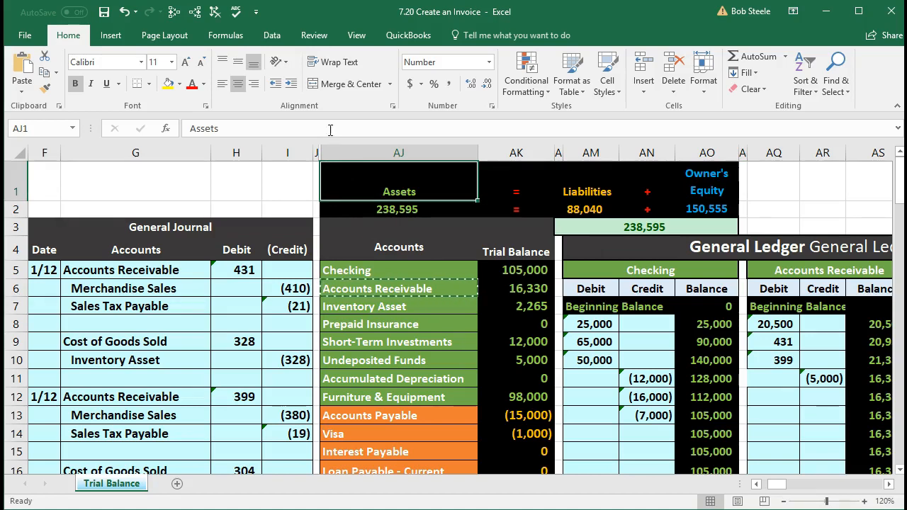
{"action": "left_click", "coordinate": [356, 36]}
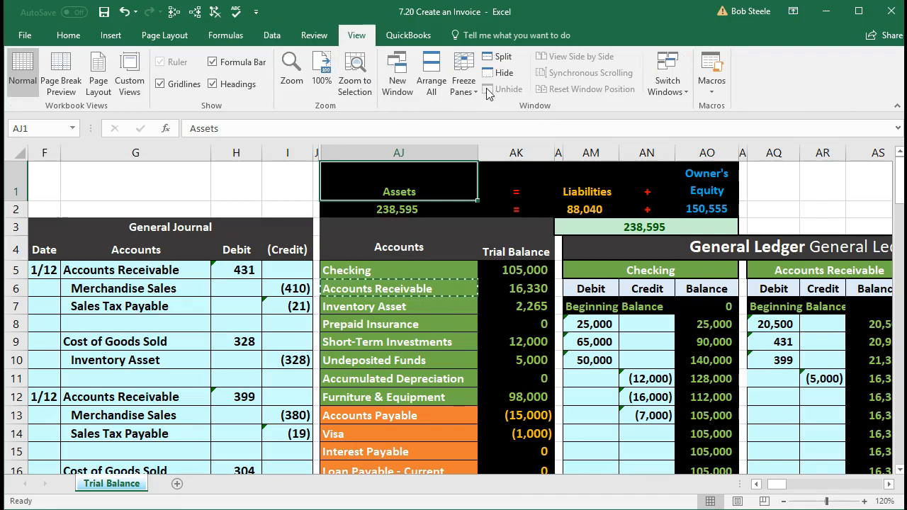
{"action": "left_click", "coordinate": [464, 84]}
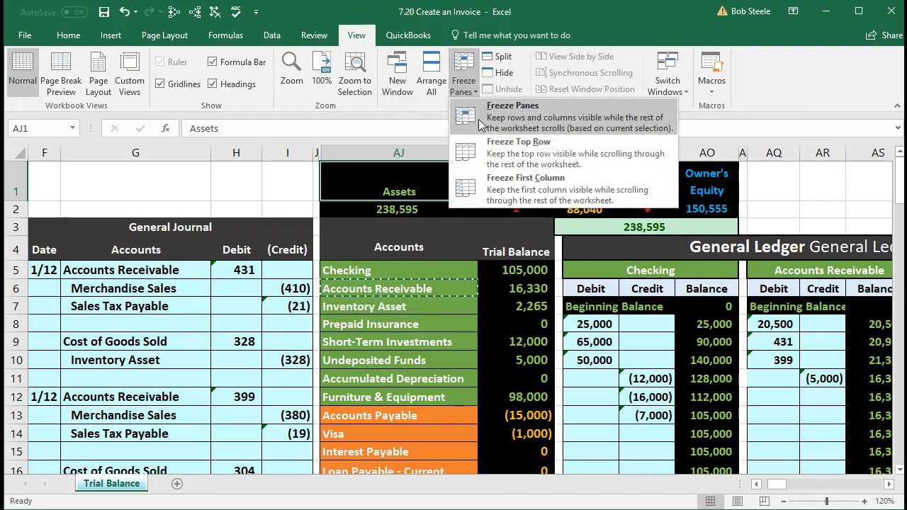
{"action": "left_click", "coordinate": [496, 122]}
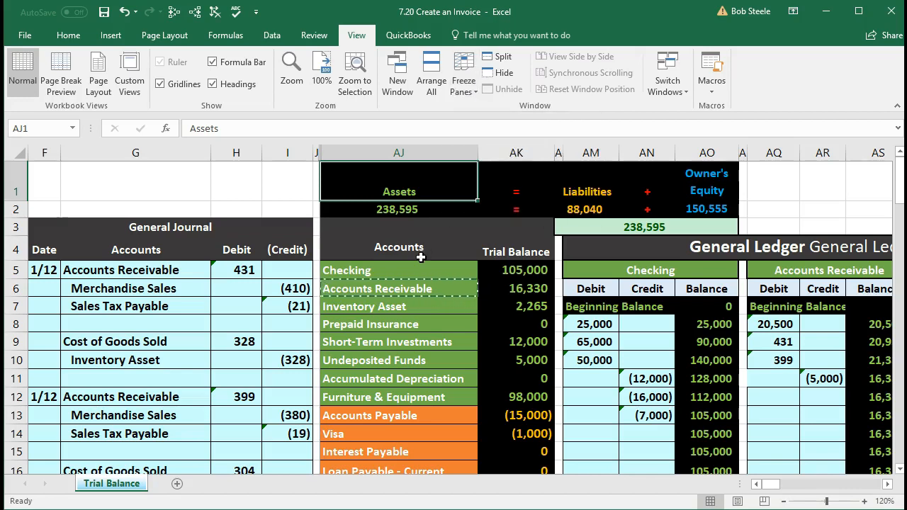
Post the Undeposited Funds debit to the general ledger in AU23 with the formula =H22.
{"action": "key", "text": "Right"}
{"action": "key", "text": "Right"}
{"action": "key", "text": "Right"}
{"action": "key", "text": "Right"}
{"action": "key", "text": "Right"}
{"action": "key", "text": "Right"}
{"action": "key", "text": "Right"}
{"action": "key", "text": "Right"}
{"action": "key", "text": "Right"}
{"action": "key", "text": "Right"}
{"action": "key", "text": "Right"}
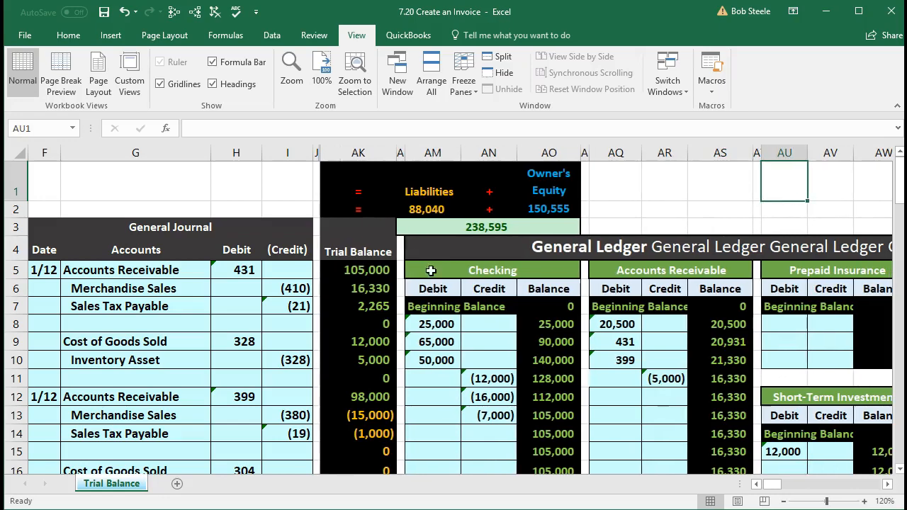
{"action": "scroll", "coordinate": [452, 338], "scroll_direction": "down", "scroll_amount": 3}
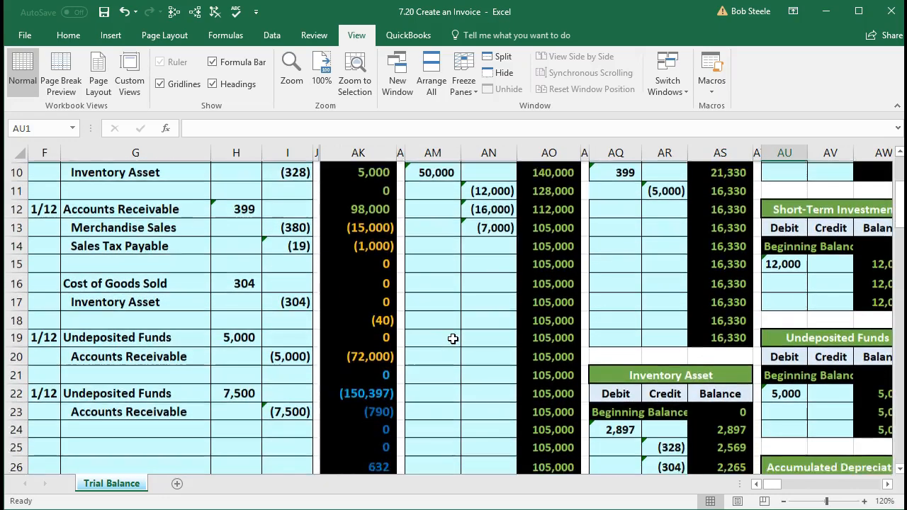
{"action": "scroll", "coordinate": [452, 339], "scroll_direction": "down", "scroll_amount": 1}
{"action": "left_click", "coordinate": [773, 355]}
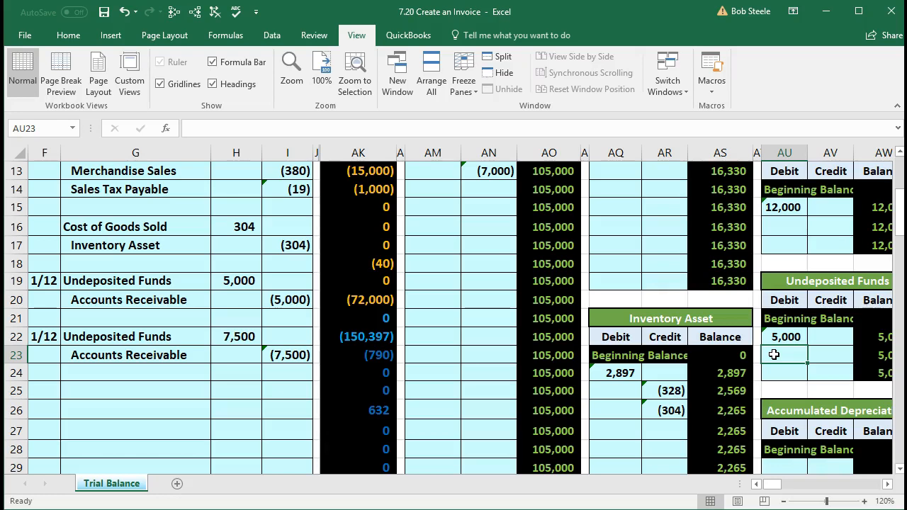
{"action": "type", "text": "="}
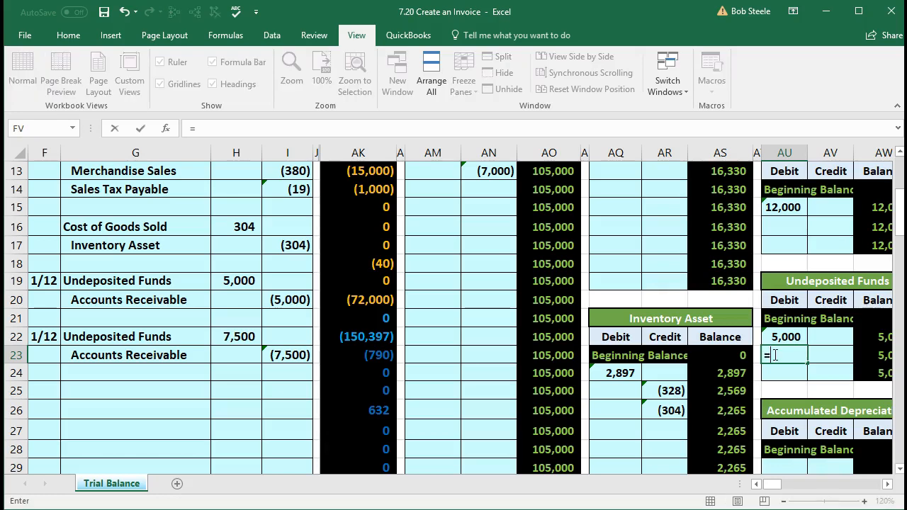
{"action": "left_click", "coordinate": [237, 340]}
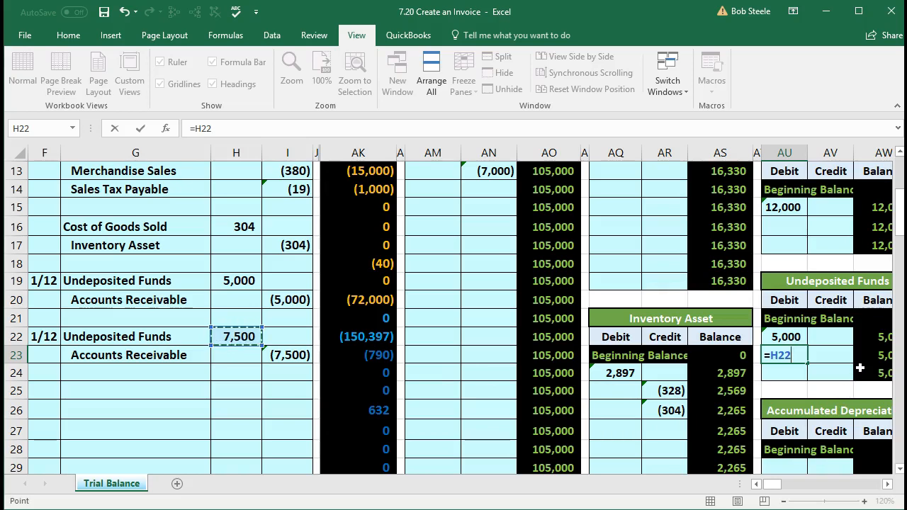
{"action": "key", "text": "Return"}
Check the Undeposited Funds ledger balance in AW23 and the matching trial balance amount in AK10.
{"action": "key", "text": "Right"}
{"action": "key", "text": "Right"}
{"action": "key", "text": "Up"}
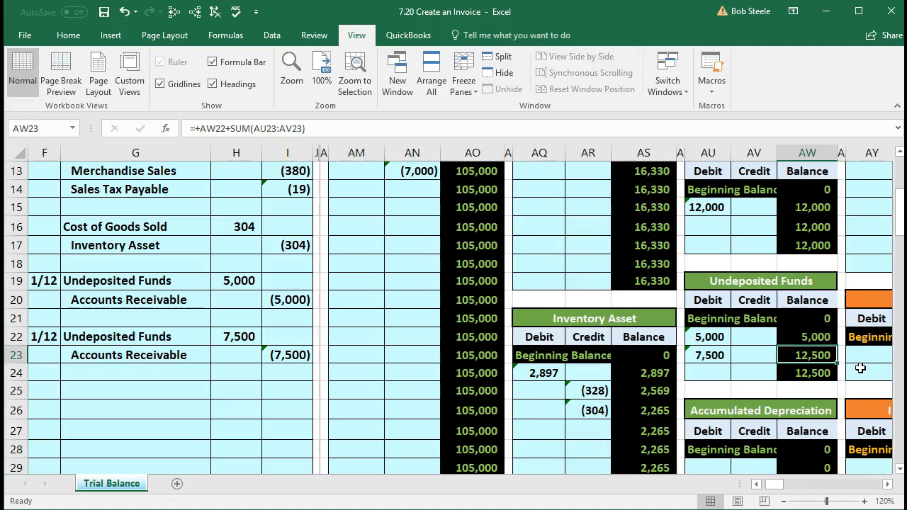
{"action": "key", "text": "Left"}
{"action": "key", "text": "Left"}
{"action": "key", "text": "Left"}
{"action": "key", "text": "Left"}
{"action": "key", "text": "Left"}
{"action": "key", "text": "Left"}
{"action": "key", "text": "Left"}
{"action": "key", "text": "Left"}
{"action": "key", "text": "Left"}
{"action": "key", "text": "Left"}
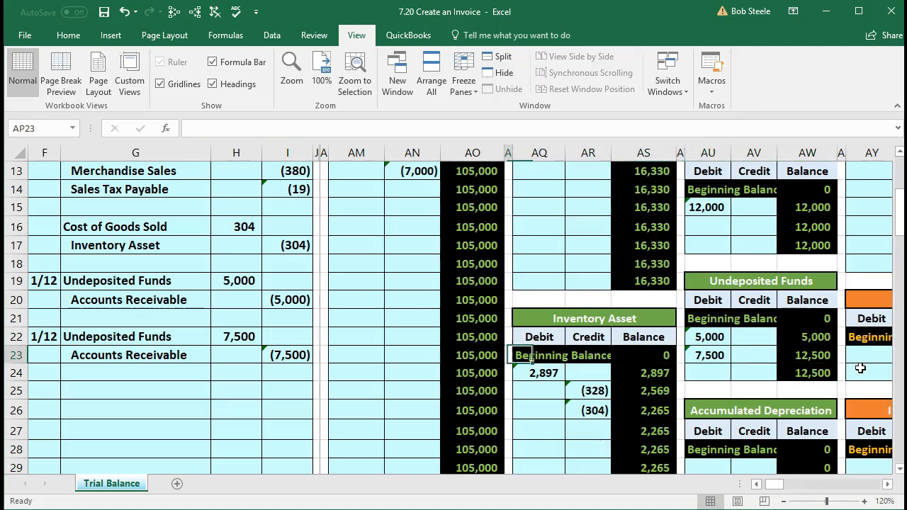
{"action": "key", "text": "Left"}
{"action": "key", "text": "Left"}
{"action": "key", "text": "Left"}
{"action": "key", "text": "Left"}
{"action": "key", "text": "Left"}
{"action": "key", "text": "Left"}
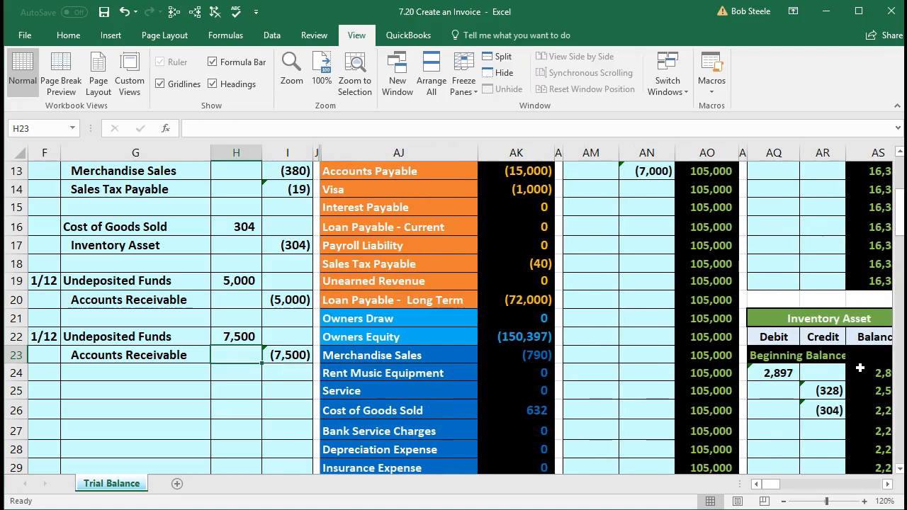
{"action": "scroll", "coordinate": [744, 374], "scroll_direction": "up", "scroll_amount": 1}
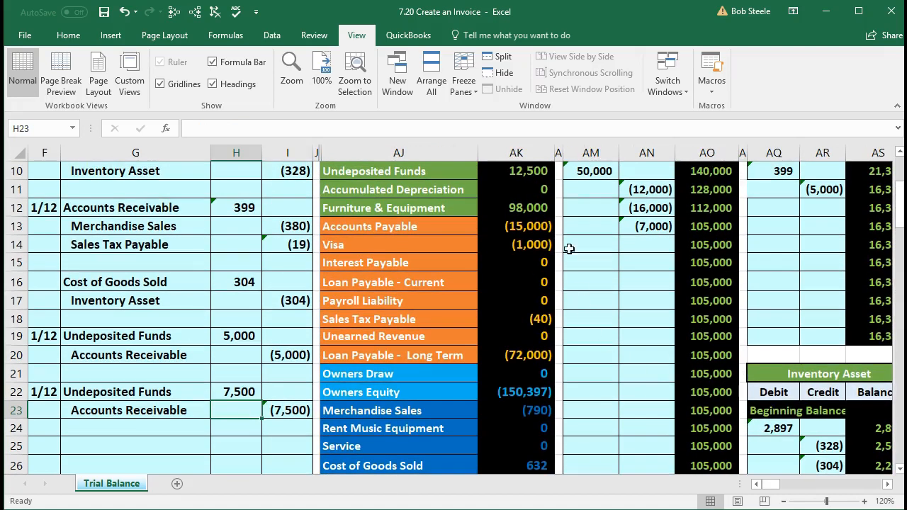
{"action": "left_click", "coordinate": [520, 175]}
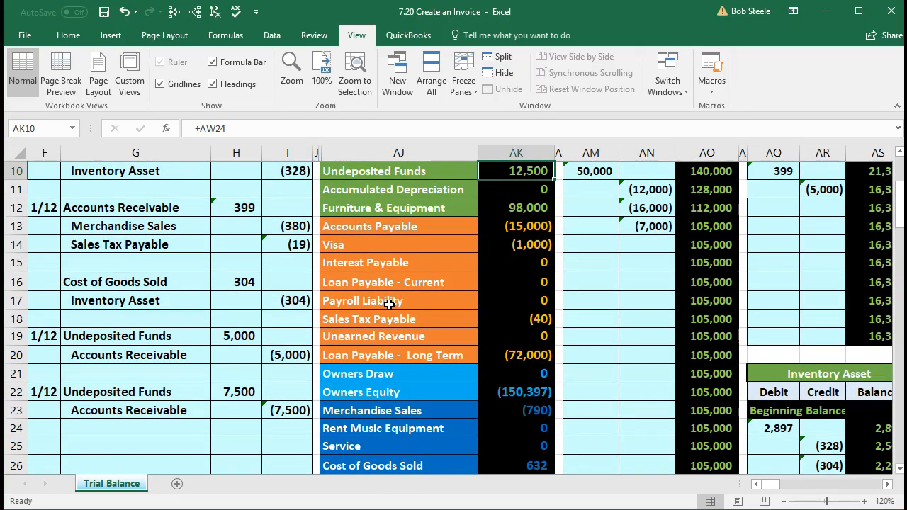
Check the debits minus credits total in AK38 against the Accounts Receivable credit in I23.
{"action": "scroll", "coordinate": [394, 335], "scroll_direction": "down", "scroll_amount": 5}
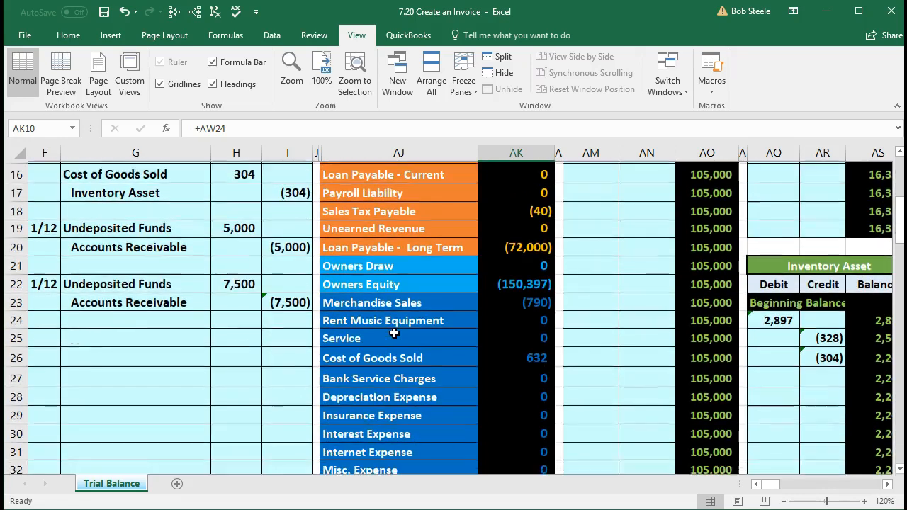
{"action": "left_click", "coordinate": [532, 415]}
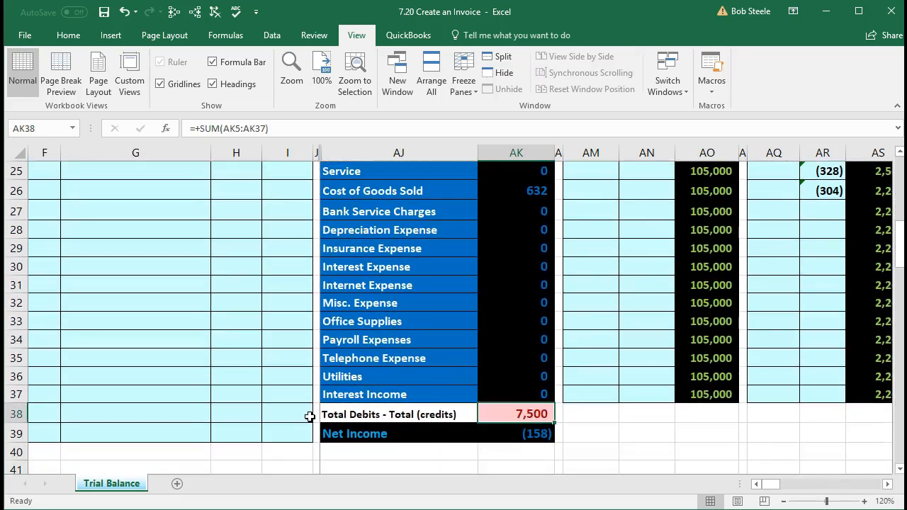
{"action": "scroll", "coordinate": [308, 414], "scroll_direction": "up", "scroll_amount": 3}
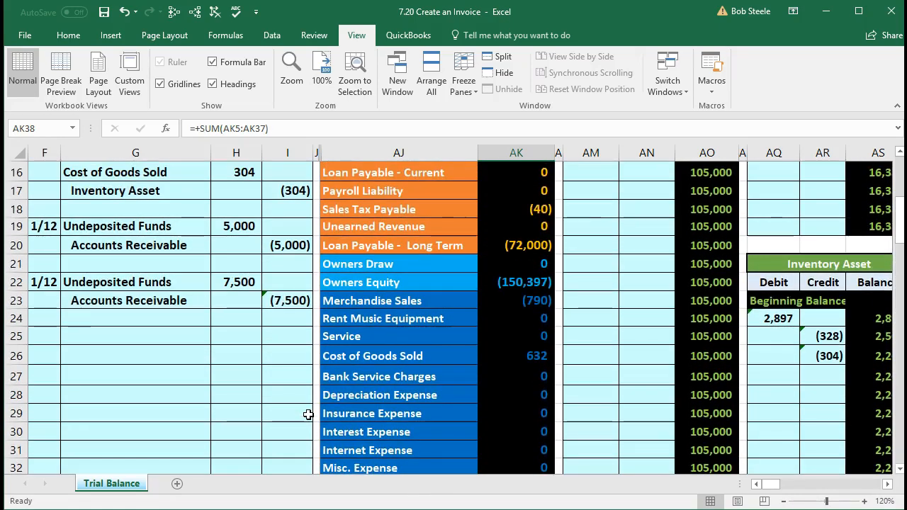
{"action": "left_click", "coordinate": [294, 301]}
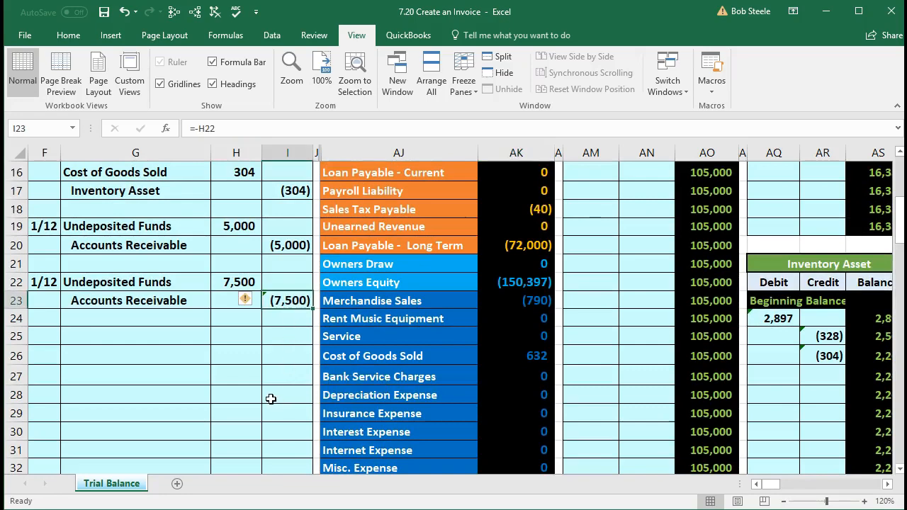
Post the Accounts Receivable credit to the general ledger in AR12 with the formula =I23.
{"action": "scroll", "coordinate": [275, 404], "scroll_direction": "up", "scroll_amount": 4}
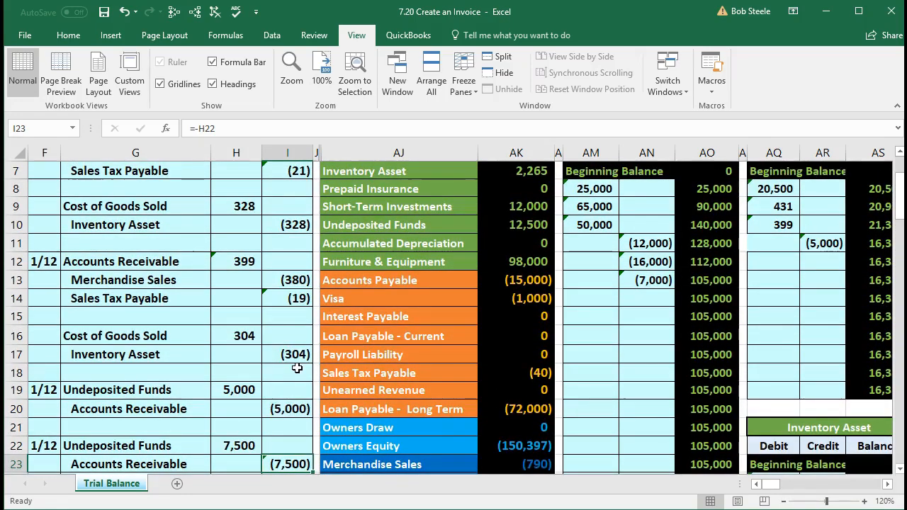
{"action": "left_click_drag", "start_coordinate": [395, 212], "coordinate": [493, 209]}
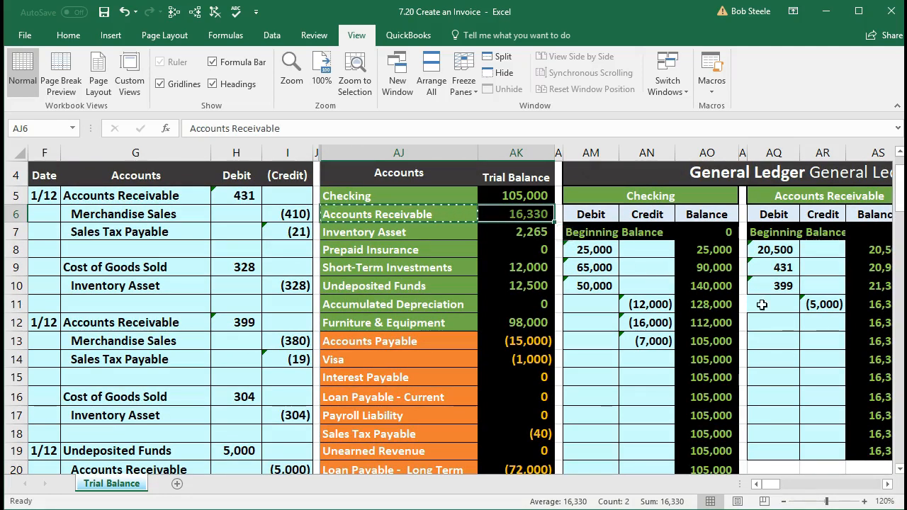
{"action": "left_click", "coordinate": [824, 323]}
{"action": "scroll", "coordinate": [823, 323], "scroll_direction": "down", "scroll_amount": 2}
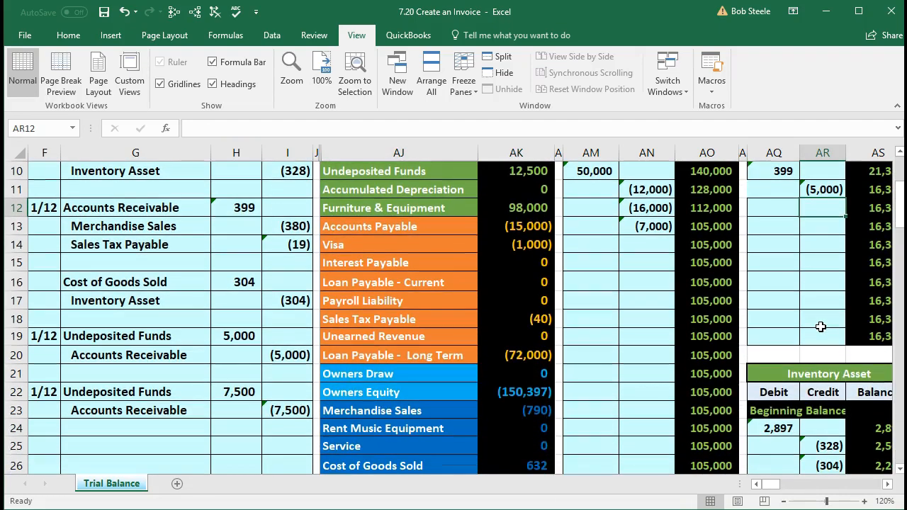
{"action": "scroll", "coordinate": [820, 327], "scroll_direction": "up", "scroll_amount": 1}
{"action": "scroll", "coordinate": [821, 327], "scroll_direction": "down", "scroll_amount": 1}
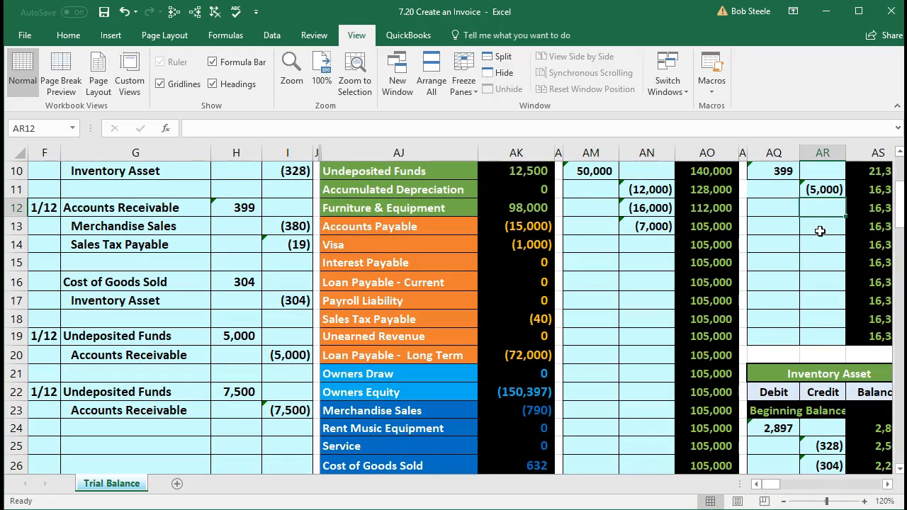
{"action": "type", "text": "="}
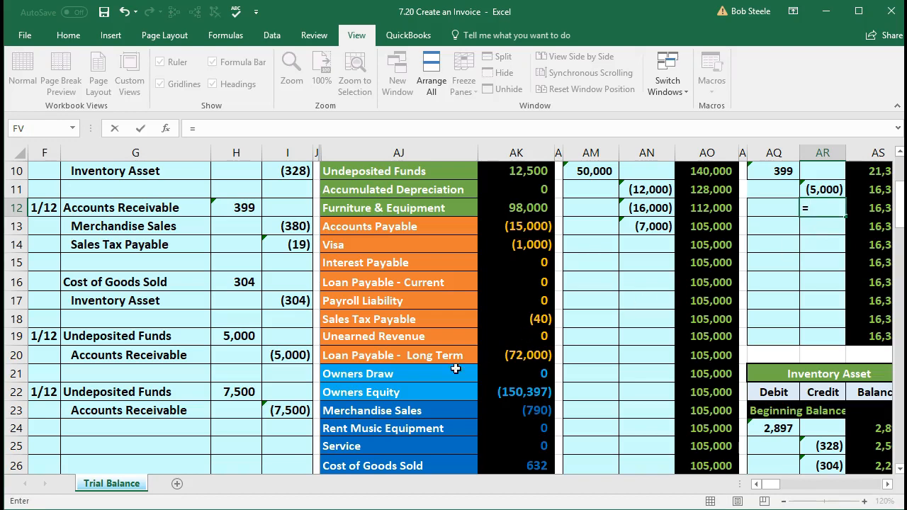
{"action": "left_click", "coordinate": [289, 414]}
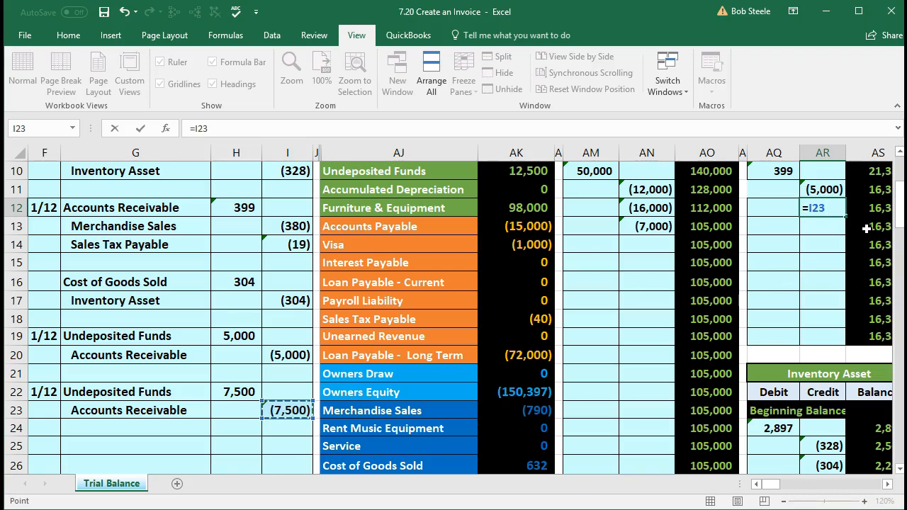
{"action": "key", "text": "Return"}
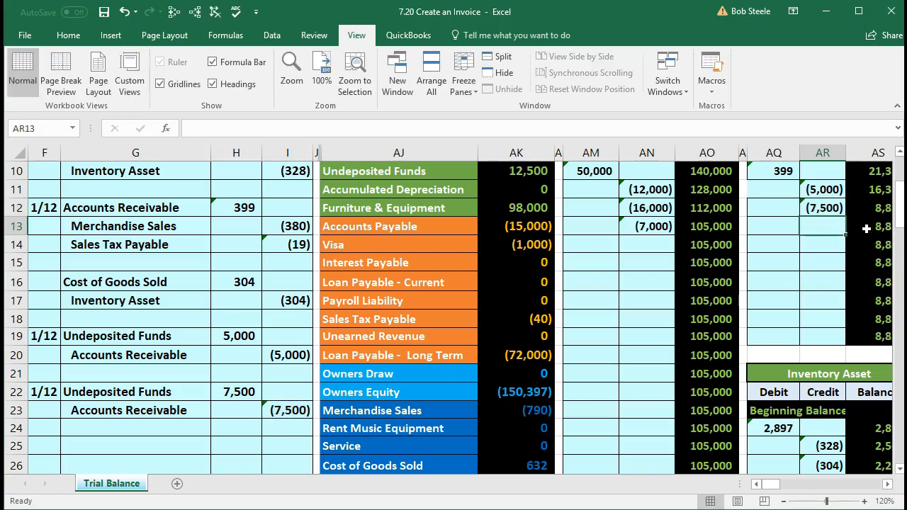
Check the Accounts Receivable ledger balance in AS12 and the matching trial balance amount in AK6.
{"action": "key", "text": "Up"}
{"action": "key", "text": "Right"}
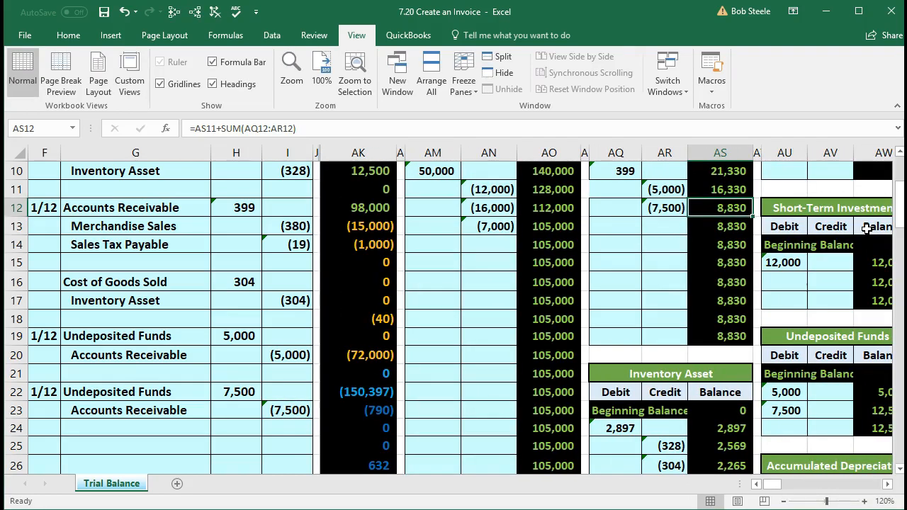
{"action": "key", "text": "Left"}
{"action": "key", "text": "Left"}
{"action": "key", "text": "Left"}
{"action": "key", "text": "Left"}
{"action": "key", "text": "Left"}
{"action": "key", "text": "Left"}
{"action": "key", "text": "Left"}
{"action": "key", "text": "Left"}
{"action": "key", "text": "Left"}
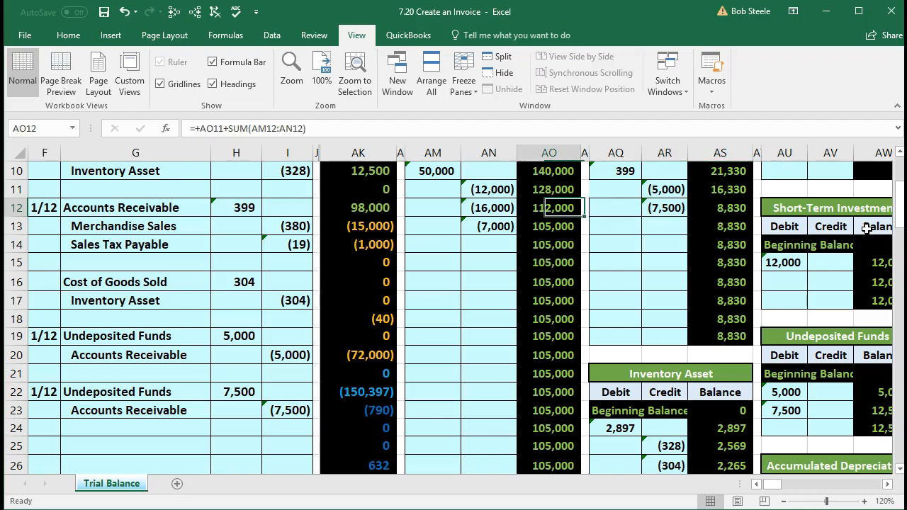
{"action": "key", "text": "Left"}
{"action": "key", "text": "Up"}
{"action": "key", "text": "Up"}
{"action": "key", "text": "Up"}
{"action": "key", "text": "Up"}
{"action": "key", "text": "Up"}
{"action": "key", "text": "Up"}
{"action": "key", "text": "Up"}
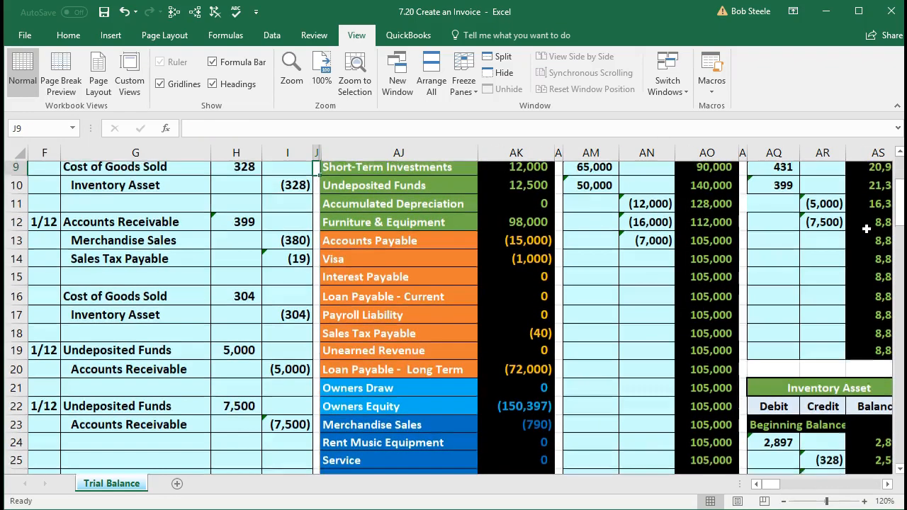
{"action": "key", "text": "Down"}
{"action": "key", "text": "Right"}
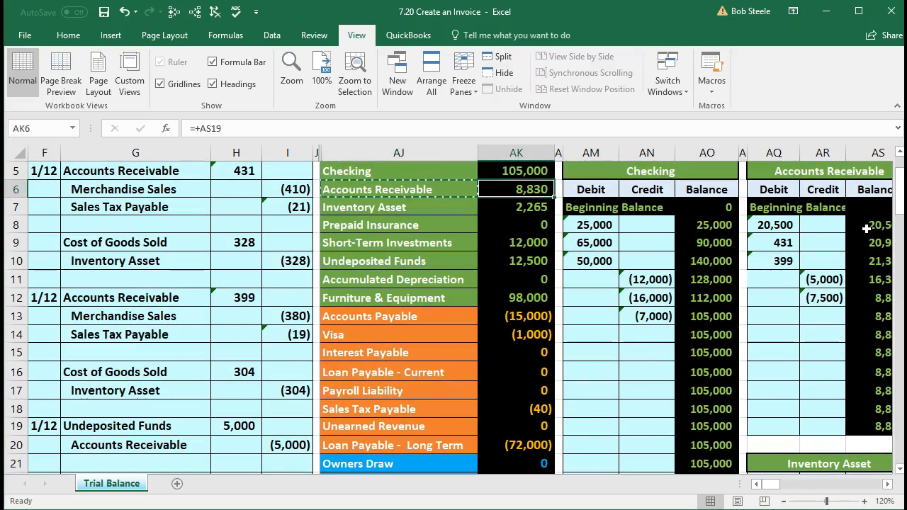
Check the debits minus credits total in AK38 and review the Accounts Receivable journal line in G23:I23.
{"action": "scroll", "coordinate": [706, 349], "scroll_direction": "down", "scroll_amount": 6}
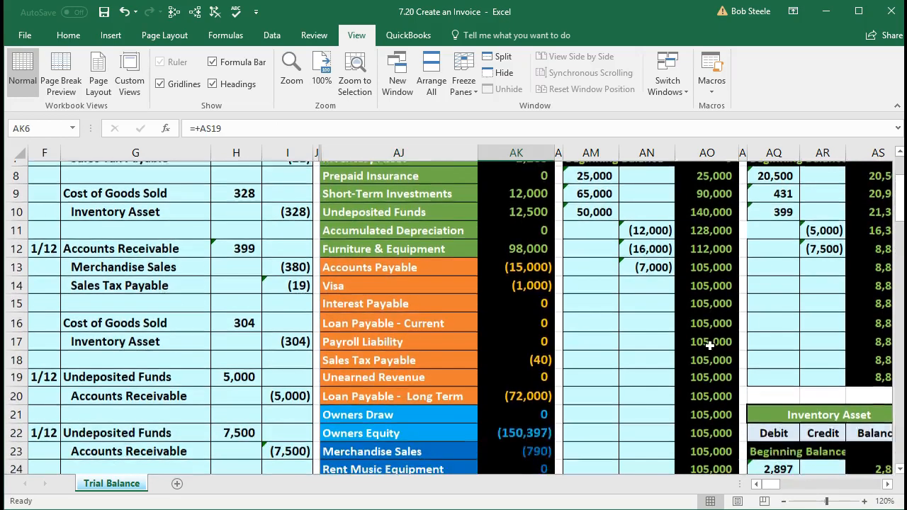
{"action": "left_click", "coordinate": [535, 452]}
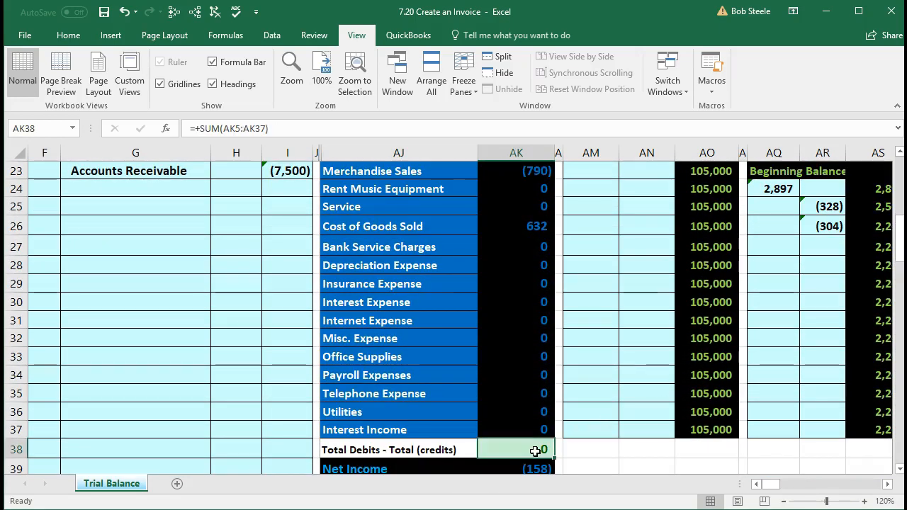
{"action": "scroll", "coordinate": [151, 381], "scroll_direction": "up", "scroll_amount": 3}
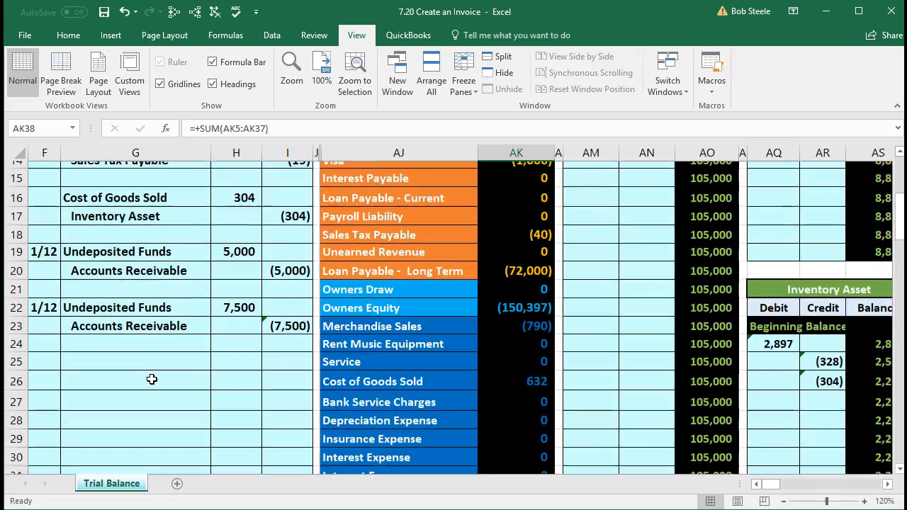
{"action": "left_click_drag", "start_coordinate": [99, 337], "coordinate": [265, 337]}
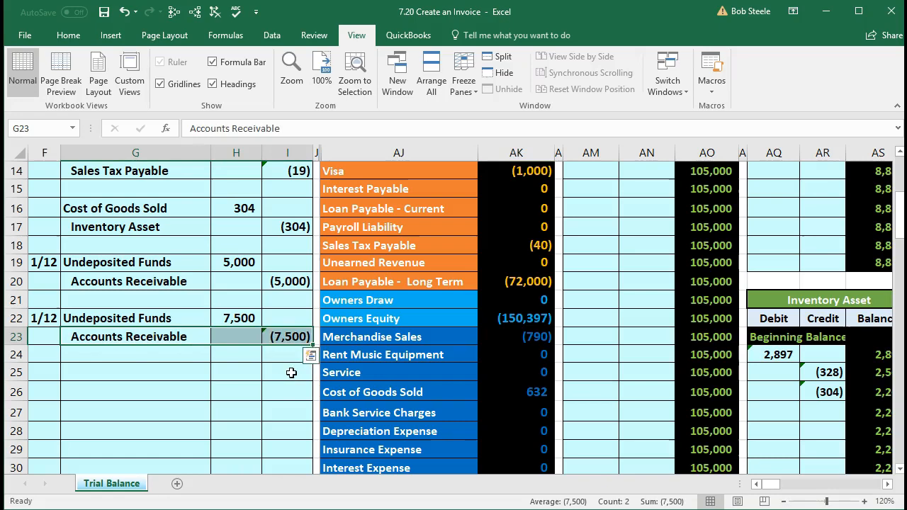
Compare the Accounts Receivable trial balance amount in AK6 with the sum of its ledger entries in AQ8:AR12.
{"action": "scroll", "coordinate": [311, 352], "scroll_direction": "up", "scroll_amount": 4}
{"action": "scroll", "coordinate": [359, 339], "scroll_direction": "up", "scroll_amount": 1}
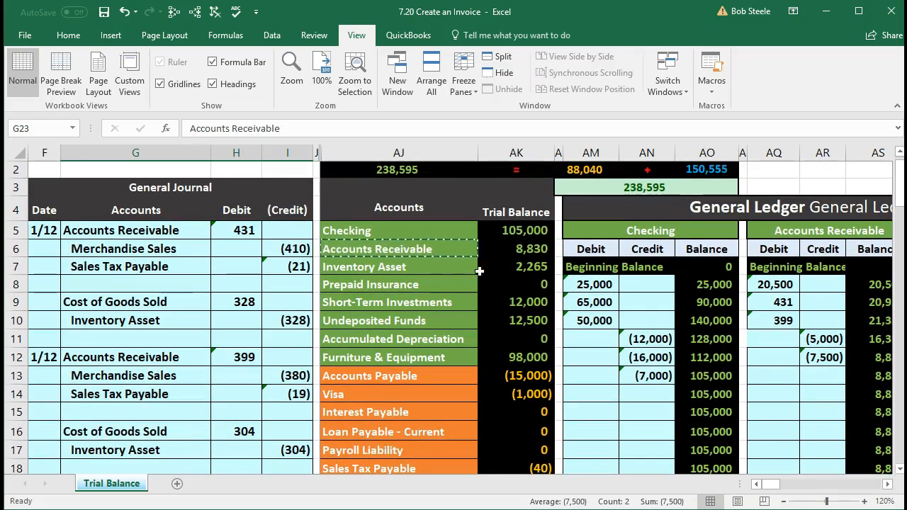
{"action": "left_click", "coordinate": [499, 249]}
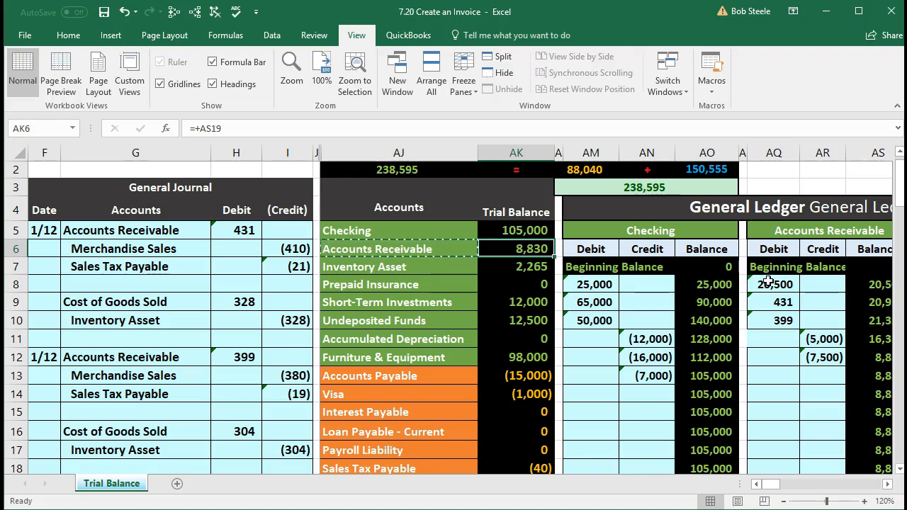
{"action": "left_click_drag", "start_coordinate": [769, 282], "coordinate": [811, 357]}
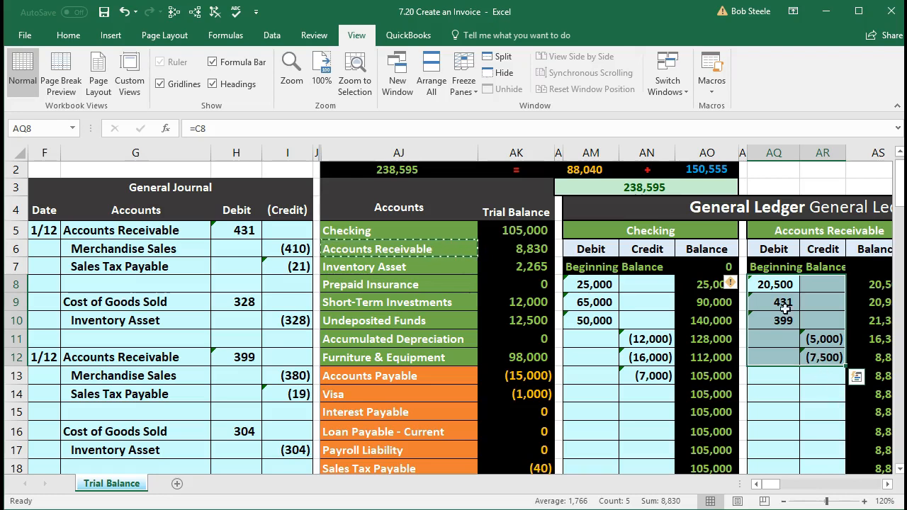
{"action": "left_click", "coordinate": [779, 286]}
{"action": "left_click_drag", "start_coordinate": [779, 285], "coordinate": [810, 357]}
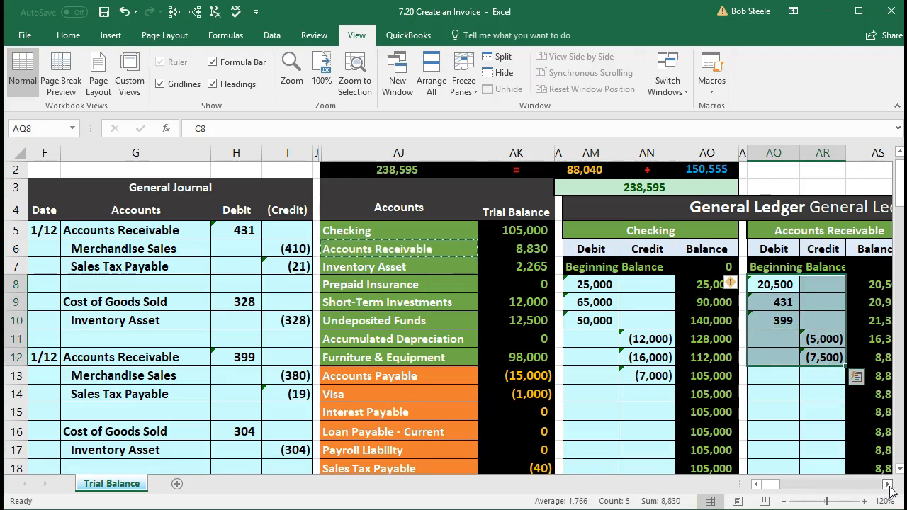
Post the receipt as a credit to Jones Guitars in the accounts receivable subsidiary ledger, using the formula =I23 in CW8.
{"action": "left_click", "coordinate": [887, 484]}
{"action": "left_click", "coordinate": [888, 484]}
{"action": "left_click", "coordinate": [732, 370]}
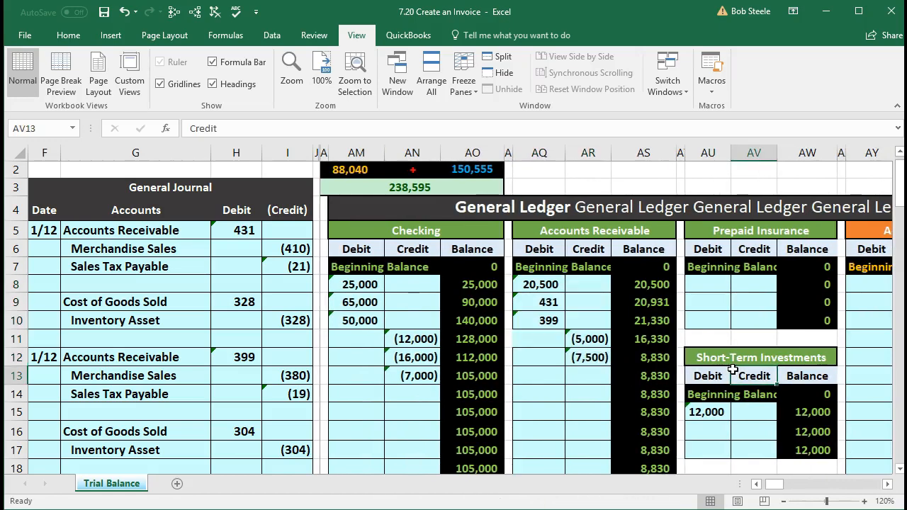
{"action": "key", "text": "Right"}
{"action": "key", "text": "Right"}
{"action": "key", "text": "Right"}
{"action": "key", "text": "Right"}
{"action": "key", "text": "Right"}
{"action": "key", "text": "Right"}
{"action": "key", "text": "Right"}
{"action": "key", "text": "Right"}
{"action": "key", "text": "Right"}
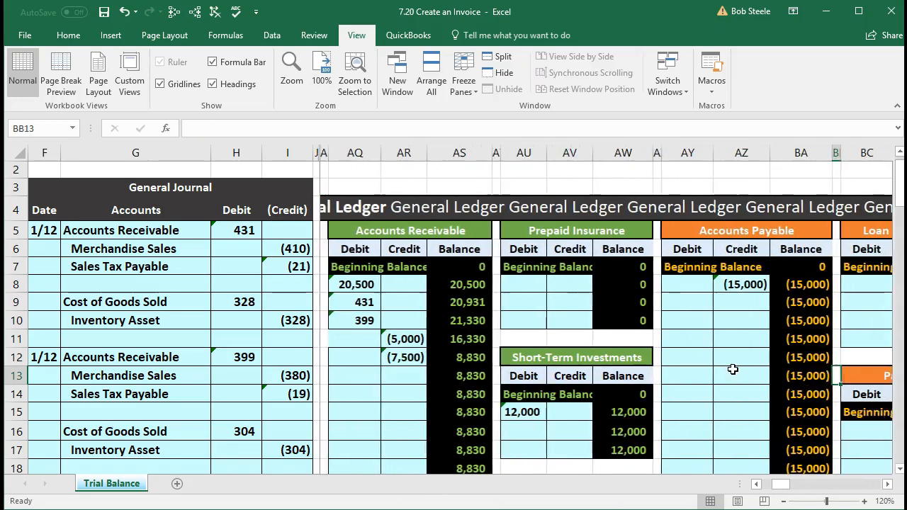
{"action": "key", "text": "Right"}
{"action": "key", "text": "Right"}
{"action": "key", "text": "Right"}
{"action": "key", "text": "Right"}
{"action": "key", "text": "Right"}
{"action": "key", "text": "Right"}
{"action": "key", "text": "Right"}
{"action": "key", "text": "Right"}
{"action": "key", "text": "Right"}
{"action": "key", "text": "Right"}
{"action": "key", "text": "Right"}
{"action": "key", "text": "Right"}
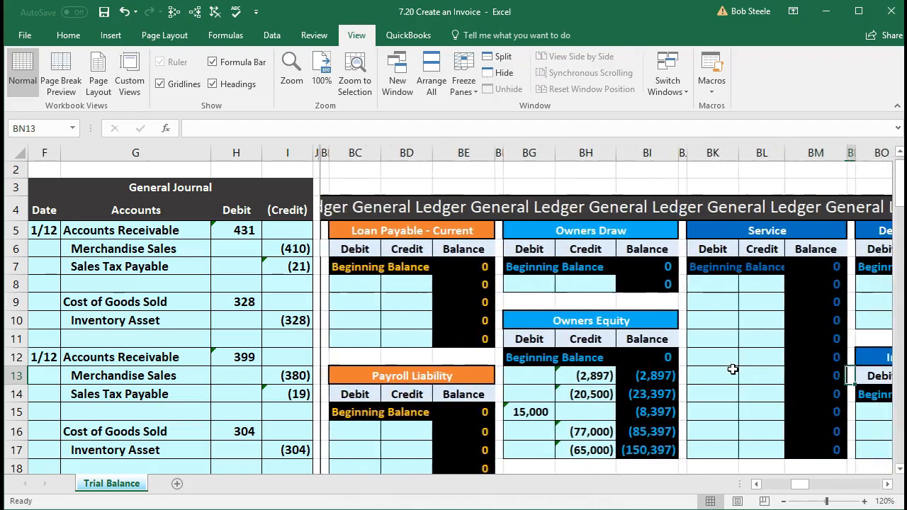
{"action": "key", "text": "Right"}
{"action": "key", "text": "Right"}
{"action": "key", "text": "Right"}
{"action": "key", "text": "Right"}
{"action": "key", "text": "Right"}
{"action": "key", "text": "Right"}
{"action": "key", "text": "Right"}
{"action": "key", "text": "Right"}
{"action": "key", "text": "Right"}
{"action": "key", "text": "Right"}
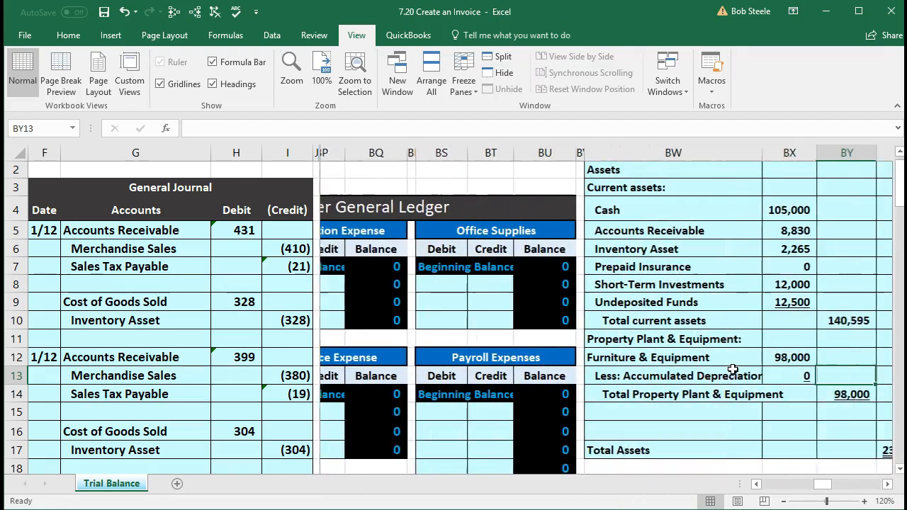
{"action": "key", "text": "Right"}
{"action": "key", "text": "Right"}
{"action": "key", "text": "Right"}
{"action": "key", "text": "Right"}
{"action": "key", "text": "Right"}
{"action": "key", "text": "Right"}
{"action": "key", "text": "Right"}
{"action": "key", "text": "Right"}
{"action": "key", "text": "Right"}
{"action": "key", "text": "Right"}
{"action": "key", "text": "Right"}
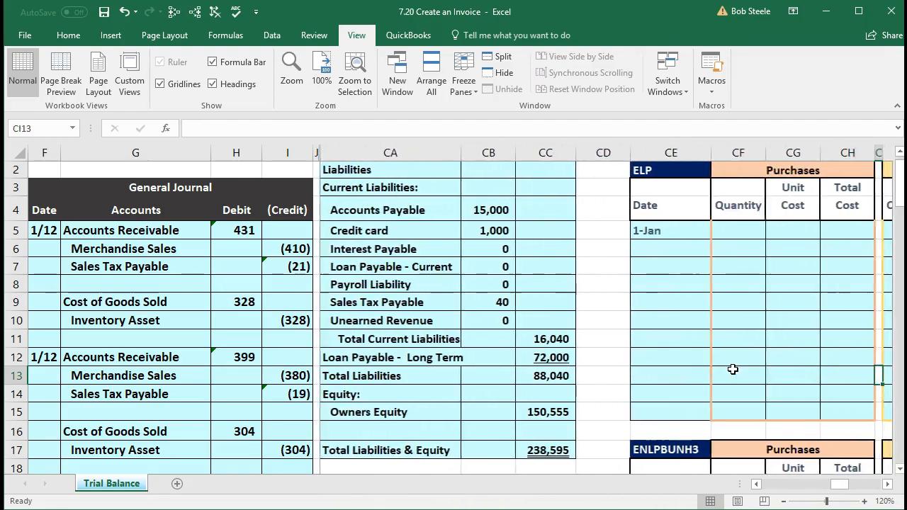
{"action": "key", "text": "Right"}
{"action": "key", "text": "Right"}
{"action": "key", "text": "Right"}
{"action": "key", "text": "Right"}
{"action": "key", "text": "Right"}
{"action": "key", "text": "Right"}
{"action": "key", "text": "Right"}
{"action": "key", "text": "Right"}
{"action": "key", "text": "Right"}
{"action": "key", "text": "Right"}
{"action": "key", "text": "Right"}
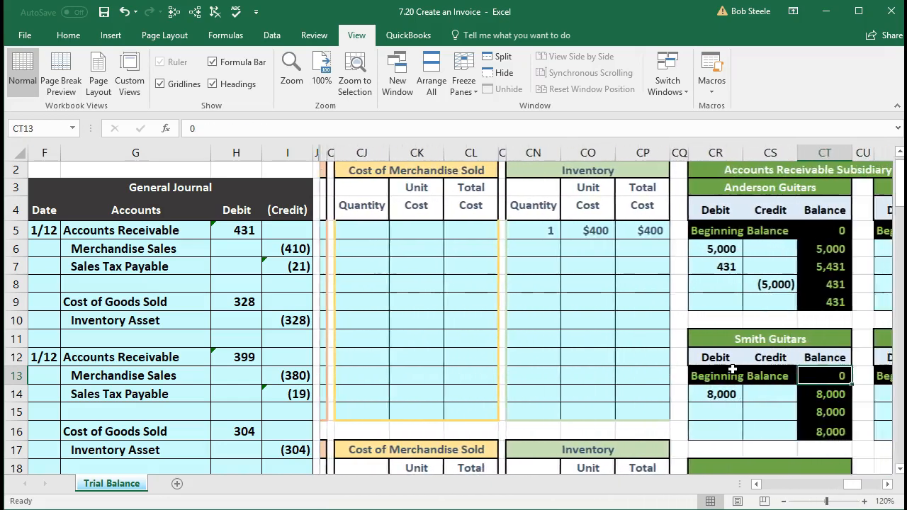
{"action": "key", "text": "Right"}
{"action": "key", "text": "Right"}
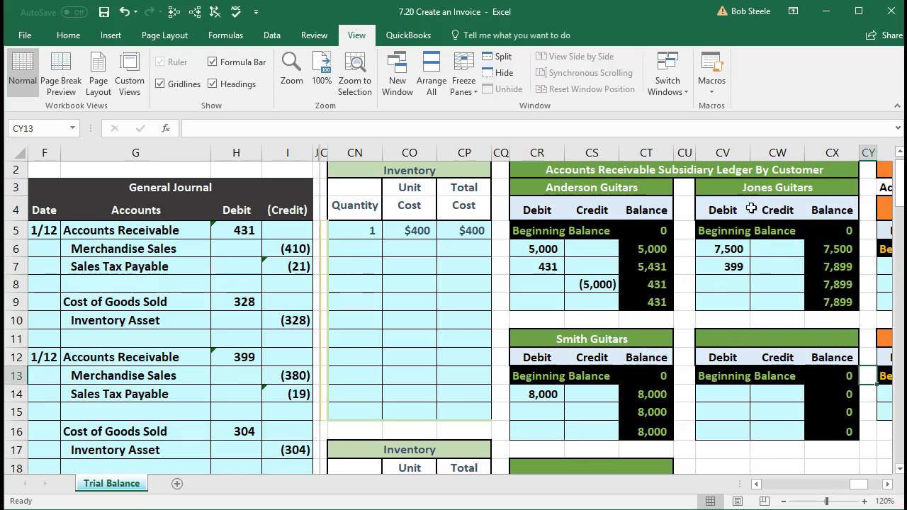
{"action": "left_click", "coordinate": [768, 286]}
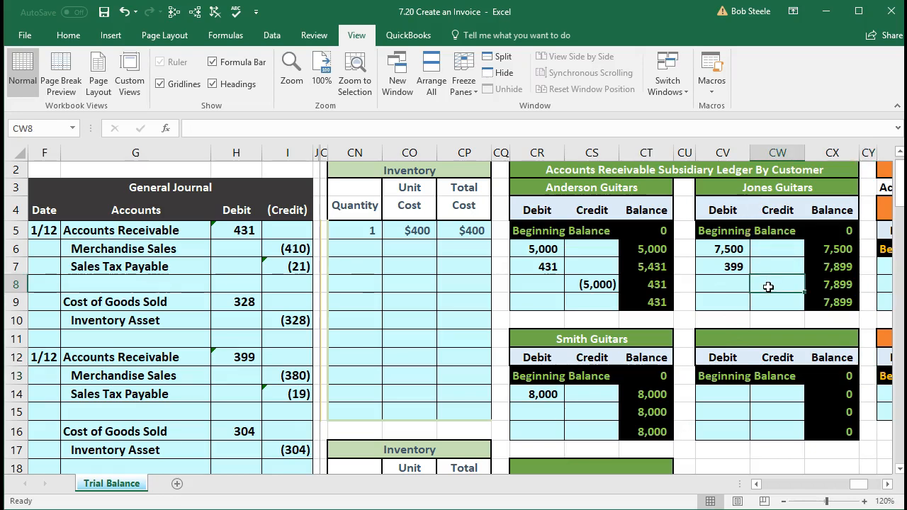
{"action": "scroll", "coordinate": [768, 287], "scroll_direction": "down", "scroll_amount": 3}
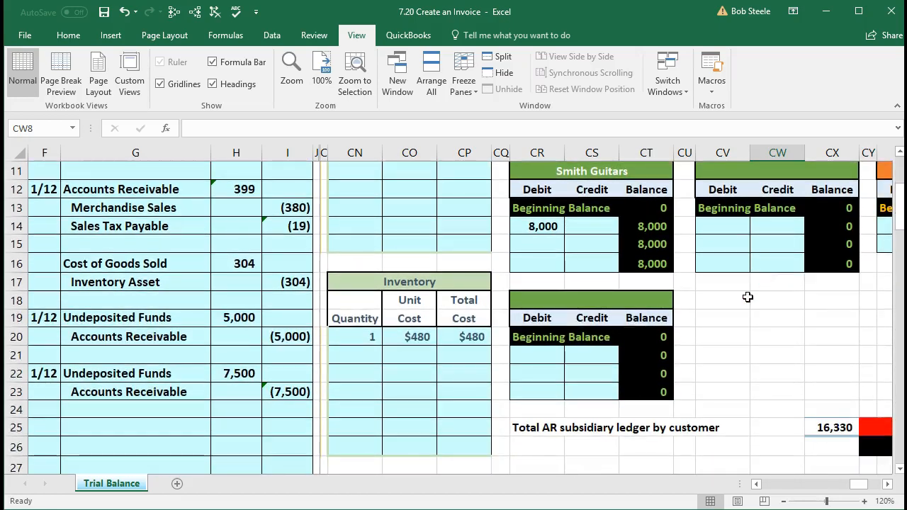
{"action": "scroll", "coordinate": [631, 339], "scroll_direction": "up", "scroll_amount": 3}
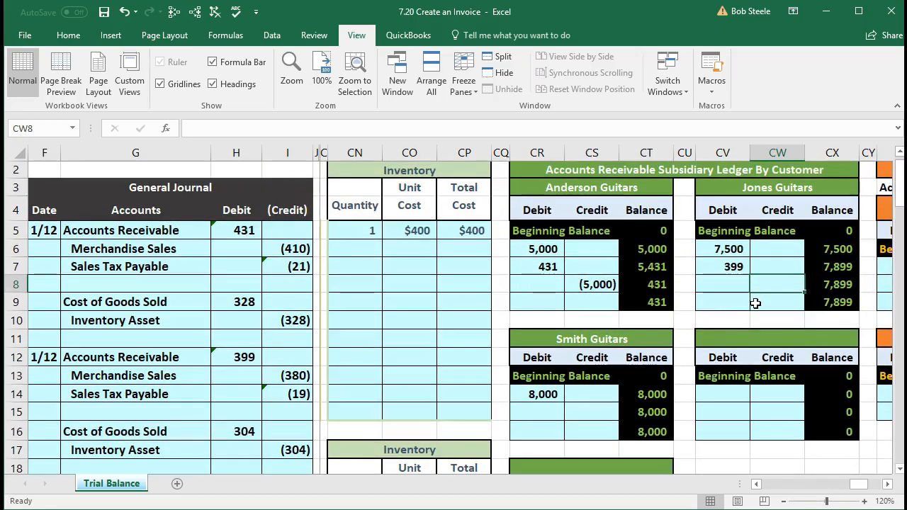
{"action": "type", "text": "="}
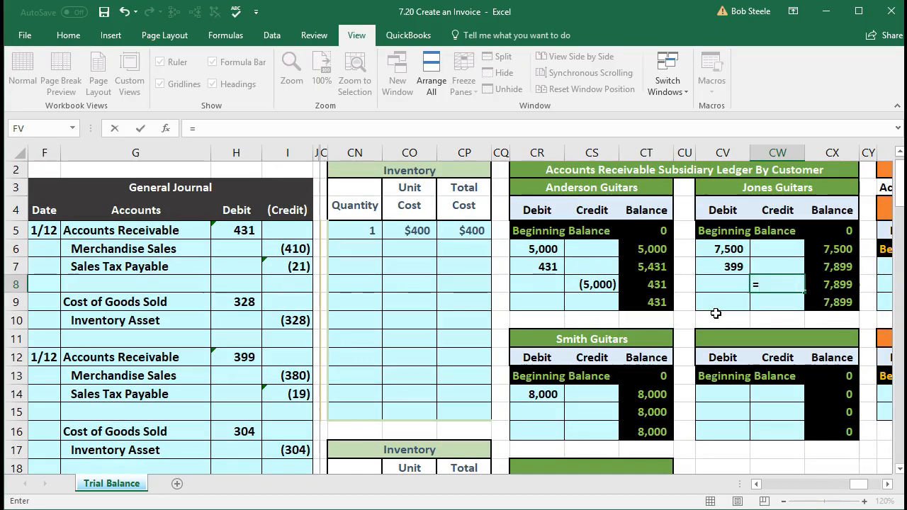
{"action": "scroll", "coordinate": [714, 311], "scroll_direction": "down", "scroll_amount": 3}
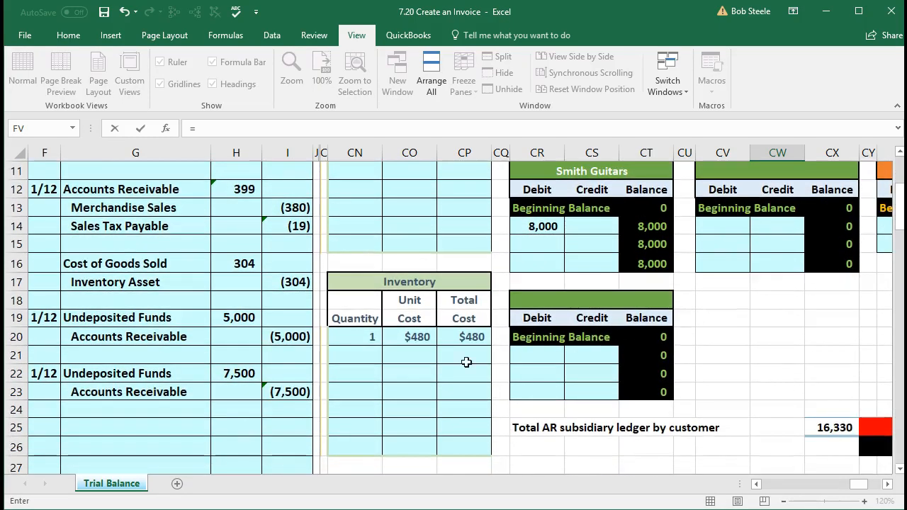
{"action": "left_click", "coordinate": [285, 399]}
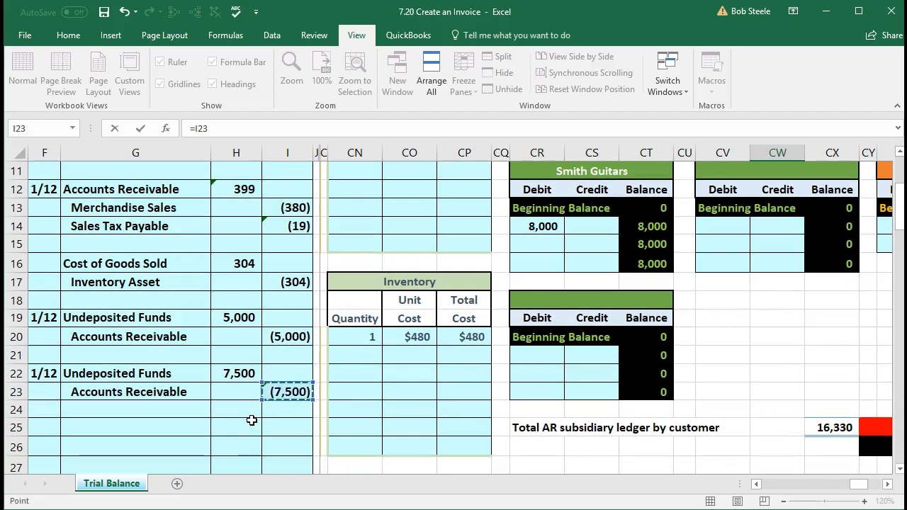
{"action": "key", "text": "Return"}
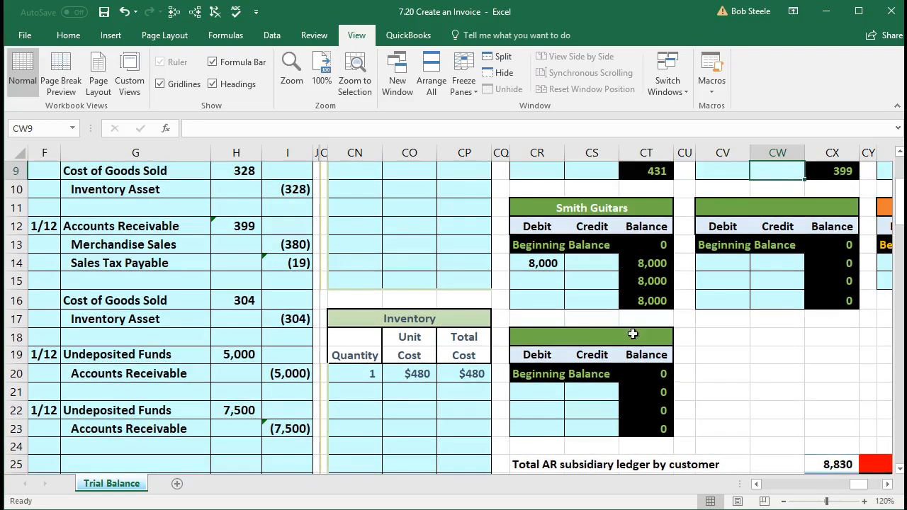
Check the Jones Guitars balance in CX9 and the total AR subsidiary ledger by customer in CX25.
{"action": "scroll", "coordinate": [653, 320], "scroll_direction": "up", "scroll_amount": 2}
{"action": "scroll", "coordinate": [652, 320], "scroll_direction": "up", "scroll_amount": 1}
{"action": "left_click", "coordinate": [835, 343]}
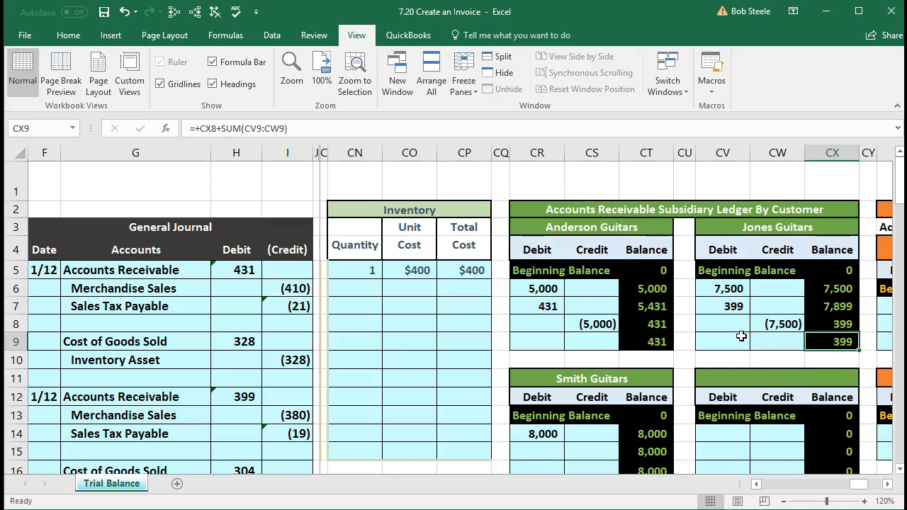
{"action": "scroll", "coordinate": [741, 336], "scroll_direction": "down", "scroll_amount": 3}
{"action": "double_click", "coordinate": [822, 445]}
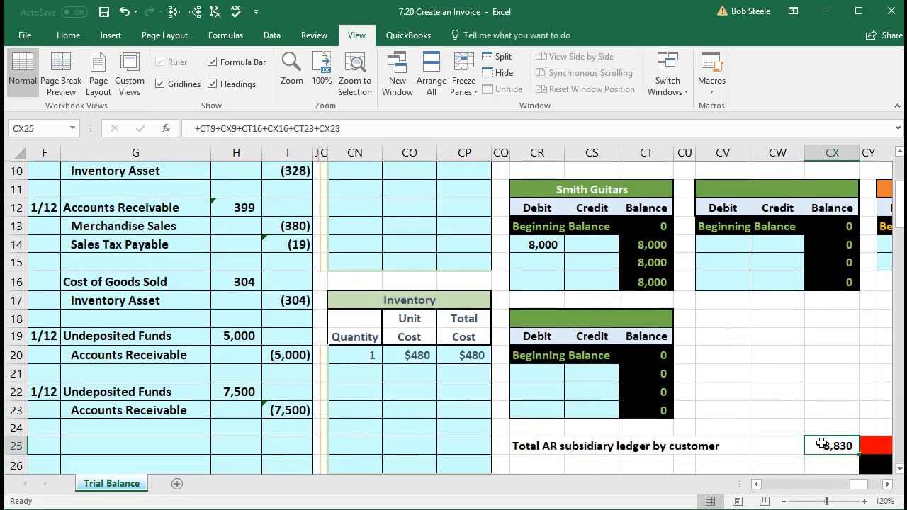
Compare the total AR subsidiary ledger by customer in CX25 with the Accounts Receivable general ledger balance in AS13.
{"action": "key", "text": "Return"}
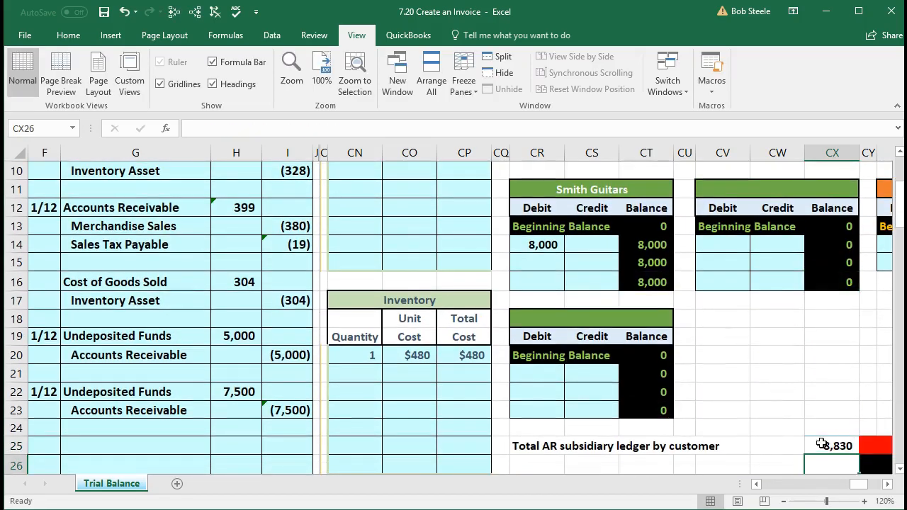
{"action": "left_click", "coordinate": [822, 444]}
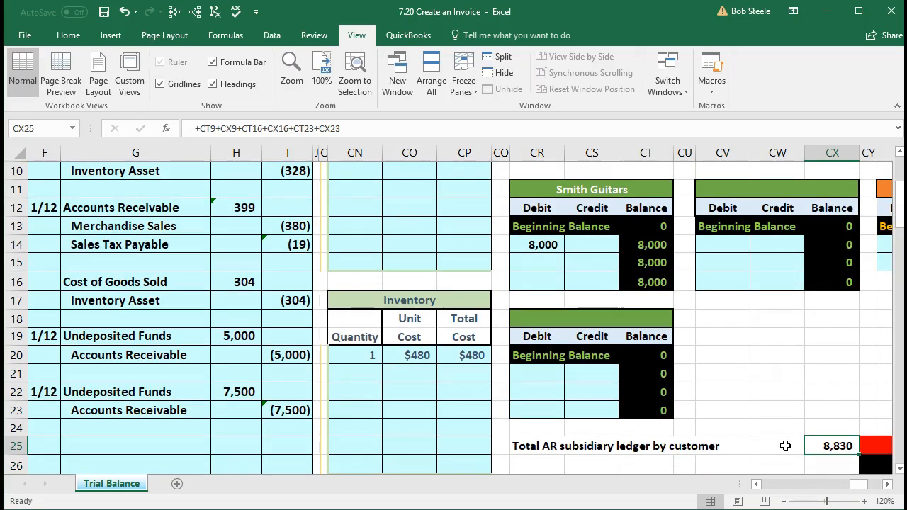
{"action": "scroll", "coordinate": [785, 446], "scroll_direction": "up", "scroll_amount": 3}
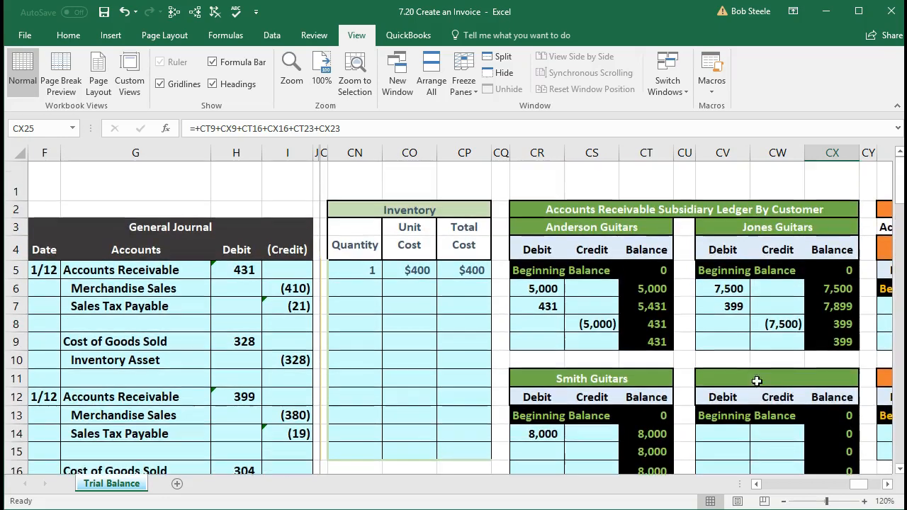
{"action": "left_click", "coordinate": [741, 335]}
{"action": "key", "text": "Left"}
{"action": "key", "text": "Left"}
{"action": "key", "text": "Left"}
{"action": "key", "text": "Left"}
{"action": "key", "text": "Left"}
{"action": "key", "text": "Left"}
{"action": "key", "text": "Left"}
{"action": "key", "text": "Left"}
{"action": "key", "text": "Left"}
{"action": "key", "text": "Left"}
{"action": "key", "text": "Left"}
{"action": "key", "text": "Left"}
{"action": "key", "text": "Left"}
{"action": "key", "text": "Left"}
{"action": "key", "text": "Left"}
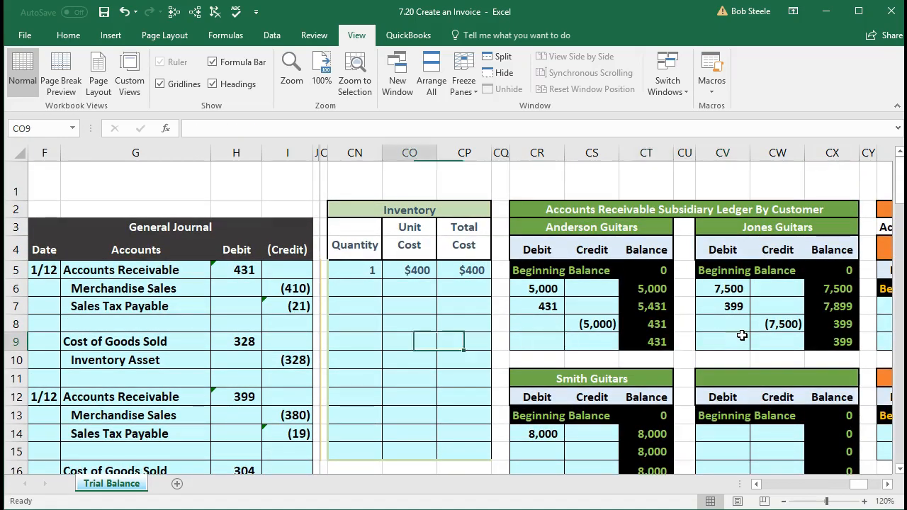
{"action": "key", "text": "Left"}
{"action": "key", "text": "Left"}
{"action": "key", "text": "Left"}
{"action": "key", "text": "Left"}
{"action": "key", "text": "Left"}
{"action": "key", "text": "Left"}
{"action": "key", "text": "Left"}
{"action": "key", "text": "Left"}
{"action": "key", "text": "Left"}
{"action": "key", "text": "Left"}
{"action": "key", "text": "Left"}
{"action": "key", "text": "Left"}
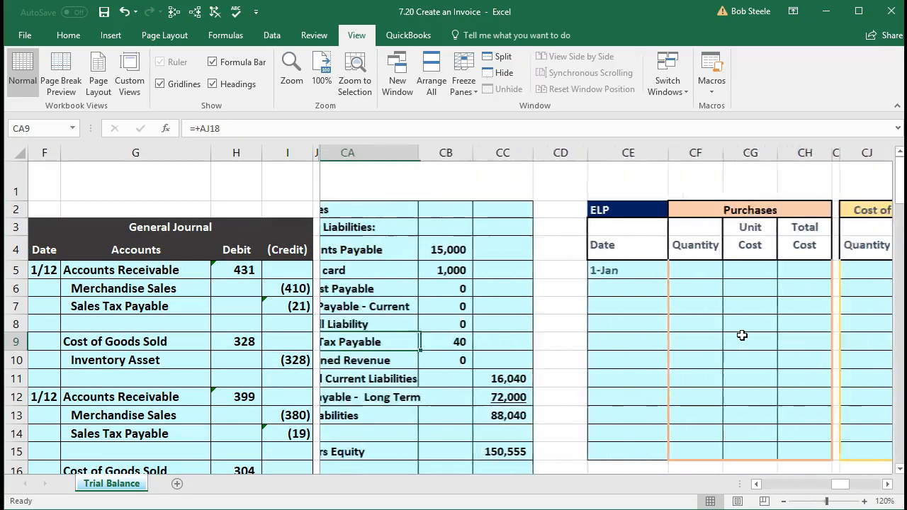
{"action": "key", "text": "Left"}
{"action": "key", "text": "Left"}
{"action": "key", "text": "Left"}
{"action": "key", "text": "Left"}
{"action": "key", "text": "Left"}
{"action": "key", "text": "Left"}
{"action": "key", "text": "Left"}
{"action": "key", "text": "Left"}
{"action": "key", "text": "Left"}
{"action": "key", "text": "Left"}
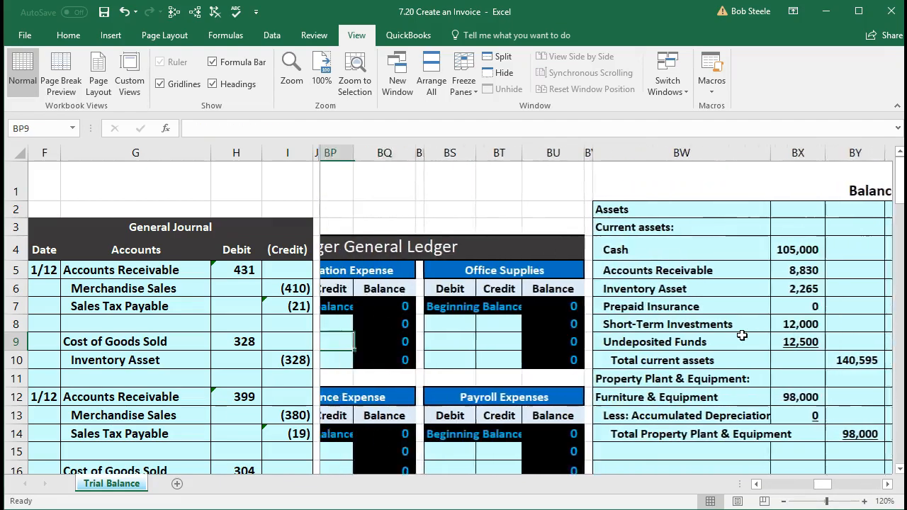
{"action": "key", "text": "Left"}
{"action": "key", "text": "Left"}
{"action": "key", "text": "Left"}
{"action": "key", "text": "Left"}
{"action": "key", "text": "Left"}
{"action": "key", "text": "Left"}
{"action": "key", "text": "Left"}
{"action": "key", "text": "Left"}
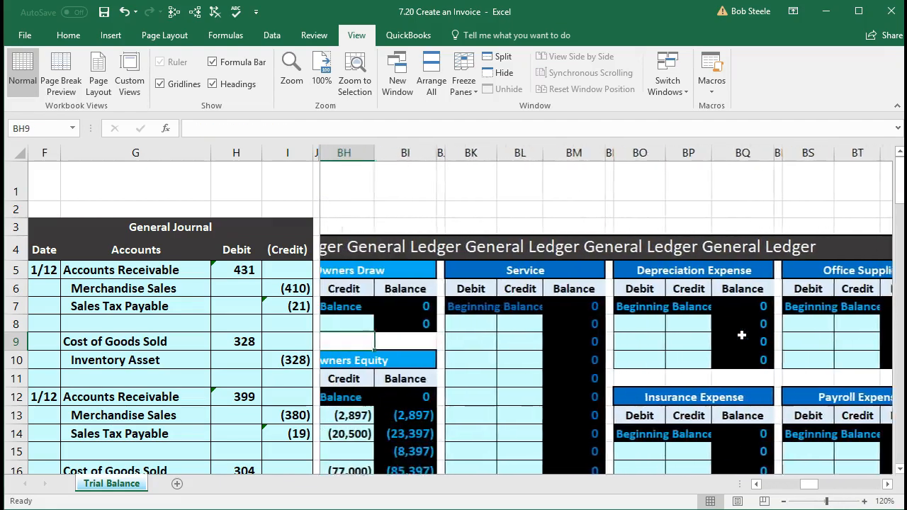
{"action": "key", "text": "Left"}
{"action": "key", "text": "Left"}
{"action": "key", "text": "Left"}
{"action": "key", "text": "Left"}
{"action": "key", "text": "Left"}
{"action": "key", "text": "Left"}
{"action": "key", "text": "Left"}
{"action": "key", "text": "Left"}
{"action": "key", "text": "Left"}
{"action": "key", "text": "Left"}
{"action": "key", "text": "Left"}
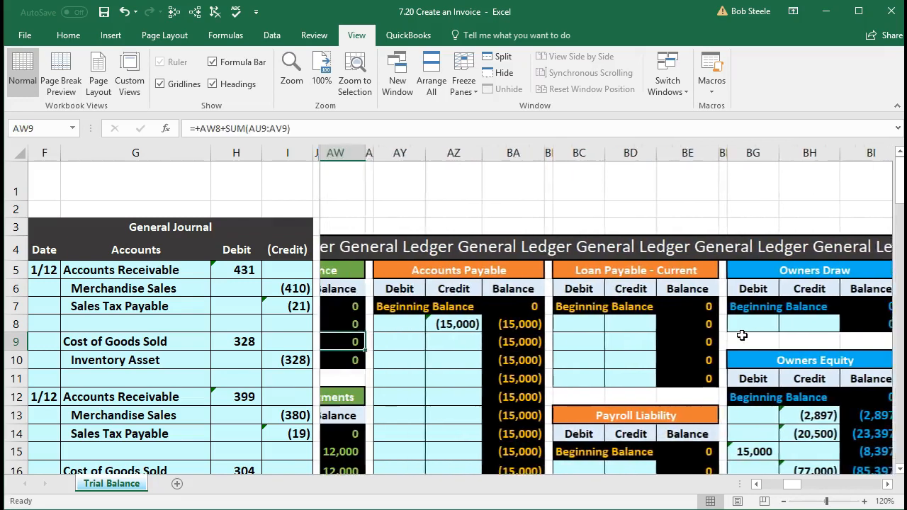
{"action": "key", "text": "Left"}
{"action": "key", "text": "Left"}
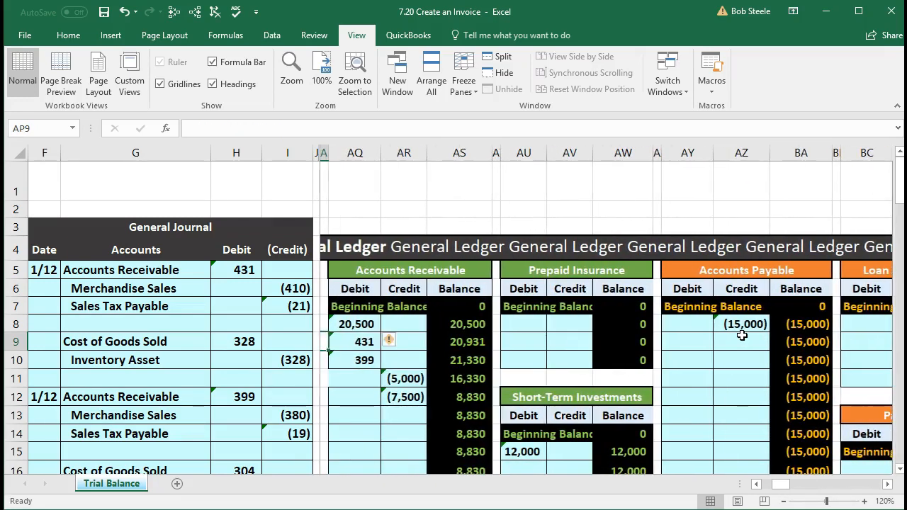
{"action": "key", "text": "Right"}
{"action": "key", "text": "Down"}
{"action": "key", "text": "Down"}
{"action": "key", "text": "Down"}
{"action": "key", "text": "Down"}
{"action": "key", "text": "Right"}
{"action": "key", "text": "Right"}
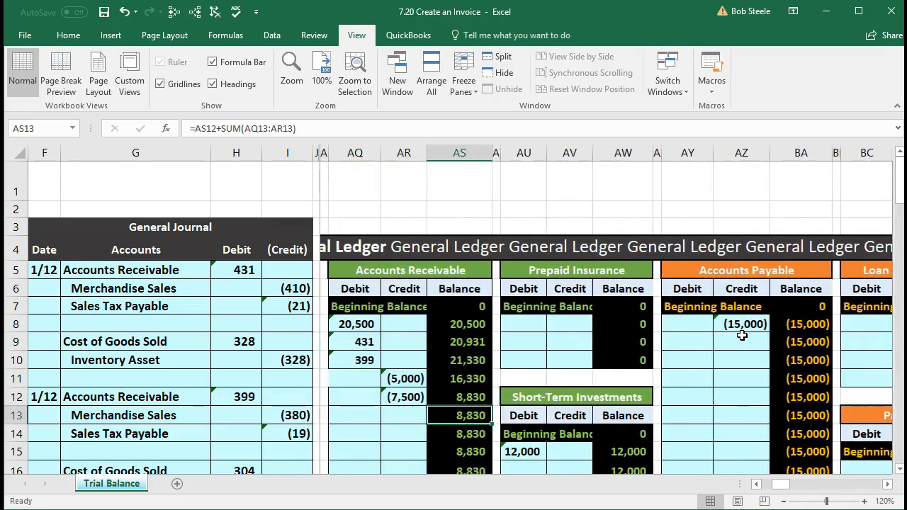
Check the Accounts Receivable amount on the trial balance in AK6 against the general ledger balance.
{"action": "key", "text": "Left"}
{"action": "key", "text": "Left"}
{"action": "key", "text": "Left"}
{"action": "key", "text": "Left"}
{"action": "key", "text": "Left"}
{"action": "key", "text": "Left"}
{"action": "key", "text": "Left"}
{"action": "key", "text": "Left"}
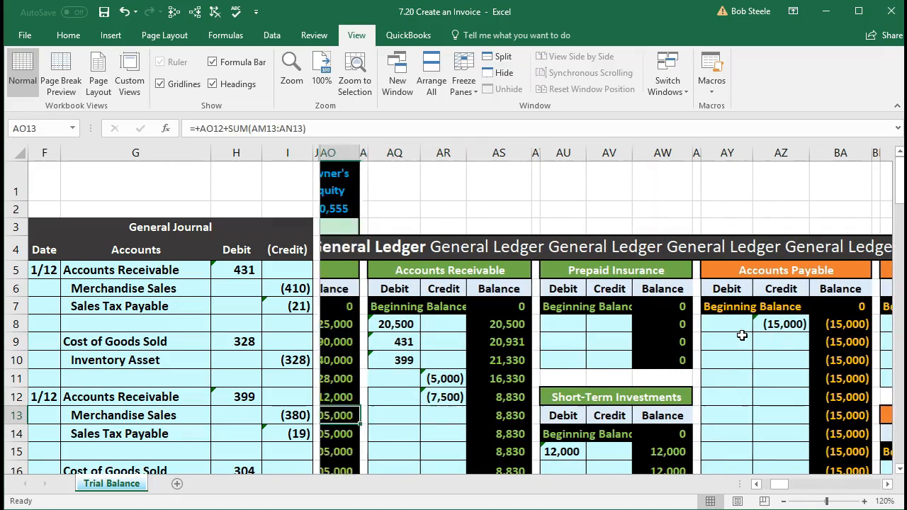
{"action": "key", "text": "Left"}
{"action": "key", "text": "Left"}
{"action": "key", "text": "Up"}
{"action": "key", "text": "Up"}
{"action": "key", "text": "Up"}
{"action": "key", "text": "Up"}
{"action": "key", "text": "Up"}
{"action": "key", "text": "Up"}
{"action": "key", "text": "Up"}
{"action": "key", "text": "Right"}
{"action": "key", "text": "Right"}
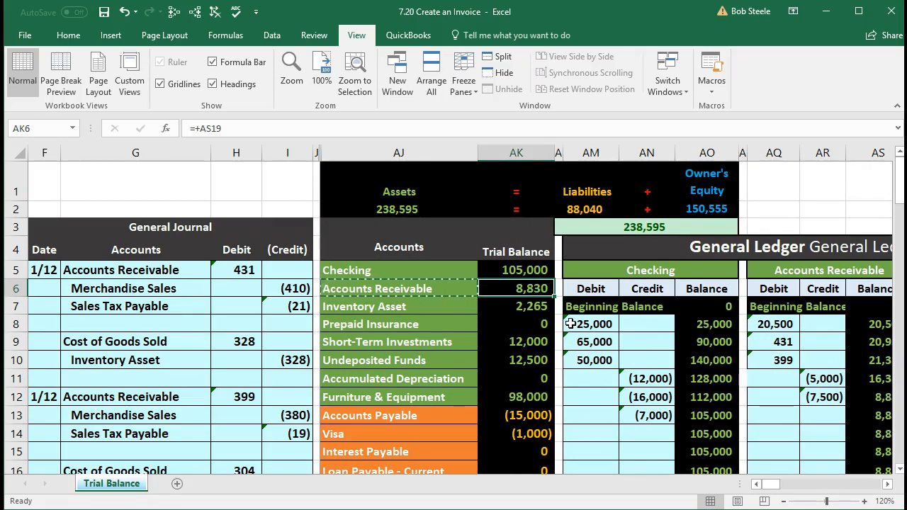
Check the total debits minus credits in AK38 and review the 1/12 Undeposited Funds receipt entries in the general journal.
{"action": "scroll", "coordinate": [569, 325], "scroll_direction": "down", "scroll_amount": 9}
{"action": "scroll", "coordinate": [569, 324], "scroll_direction": "down", "scroll_amount": 1}
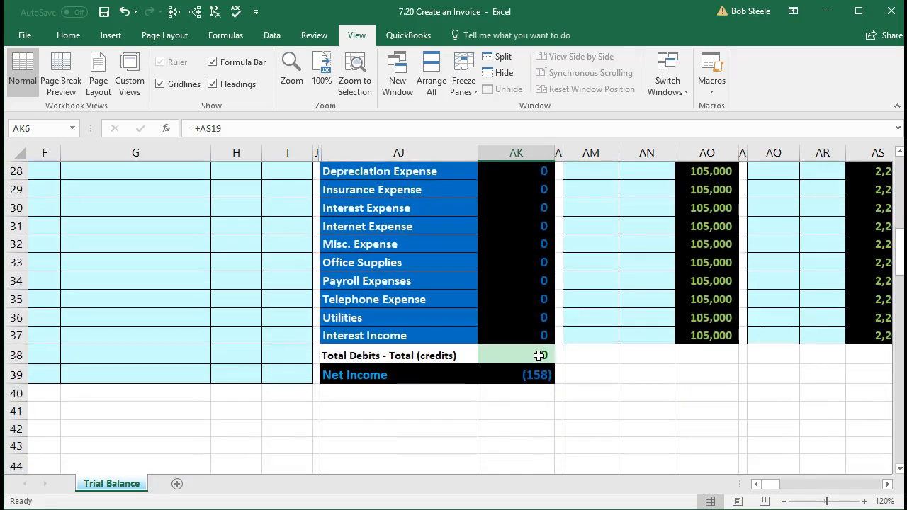
{"action": "left_click", "coordinate": [538, 355]}
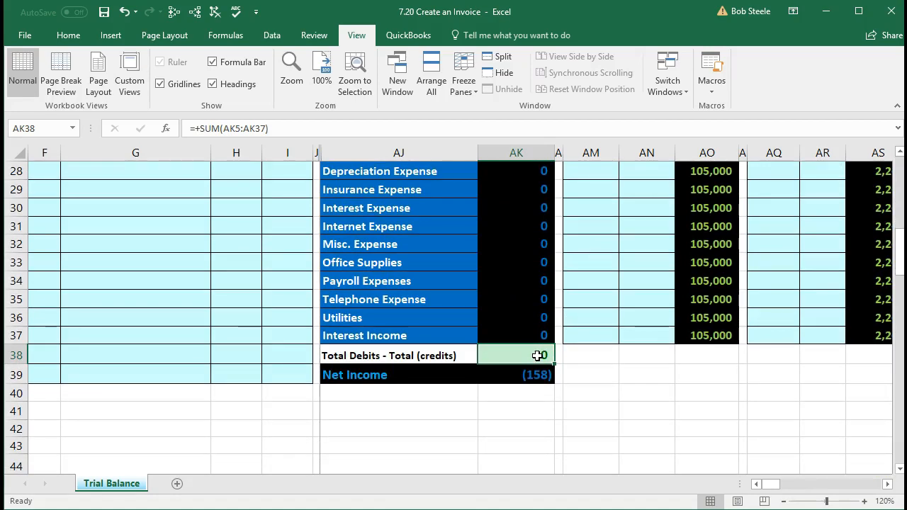
{"action": "scroll", "coordinate": [529, 350], "scroll_direction": "up", "scroll_amount": 3}
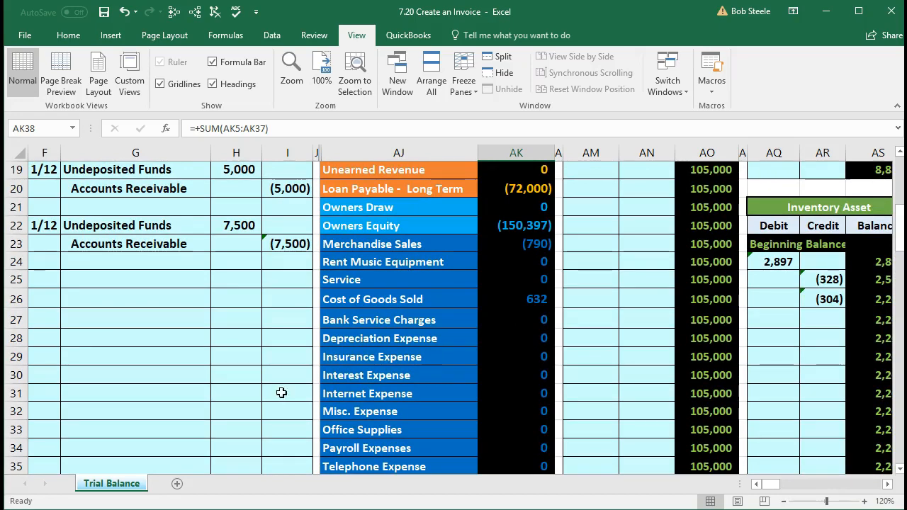
{"action": "scroll", "coordinate": [203, 409], "scroll_direction": "up", "scroll_amount": 4}
{"action": "scroll", "coordinate": [203, 409], "scroll_direction": "down", "scroll_amount": 1}
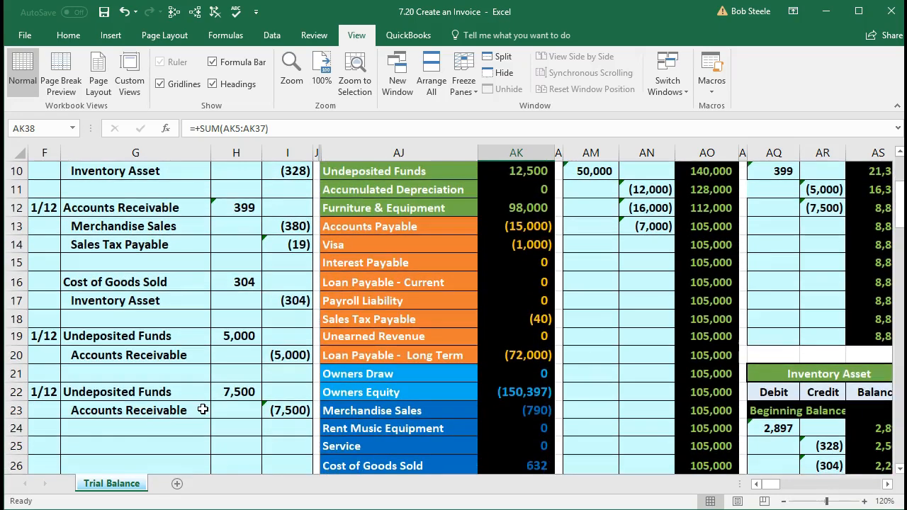
Unfreeze the panes on the Trial Balance worksheet.
{"action": "left_click_drag", "start_coordinate": [205, 392], "coordinate": [217, 393]}
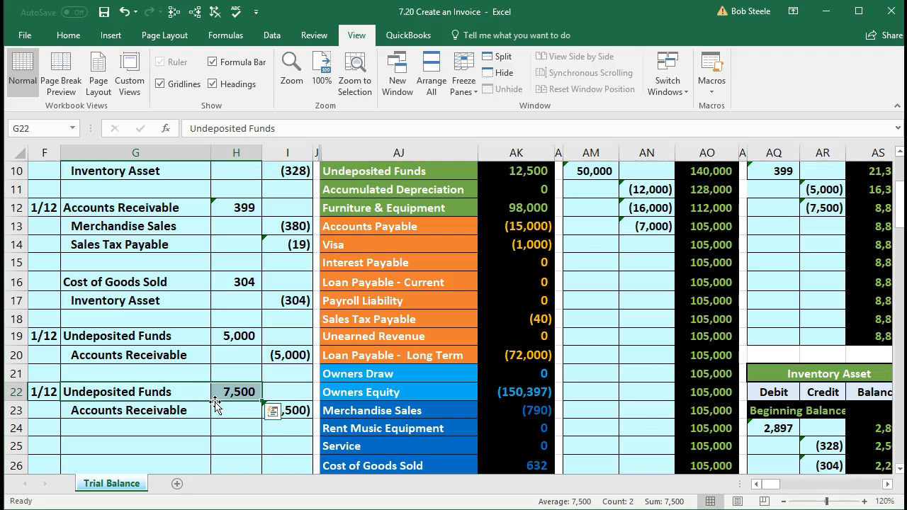
{"action": "scroll", "coordinate": [216, 406], "scroll_direction": "up", "scroll_amount": 3}
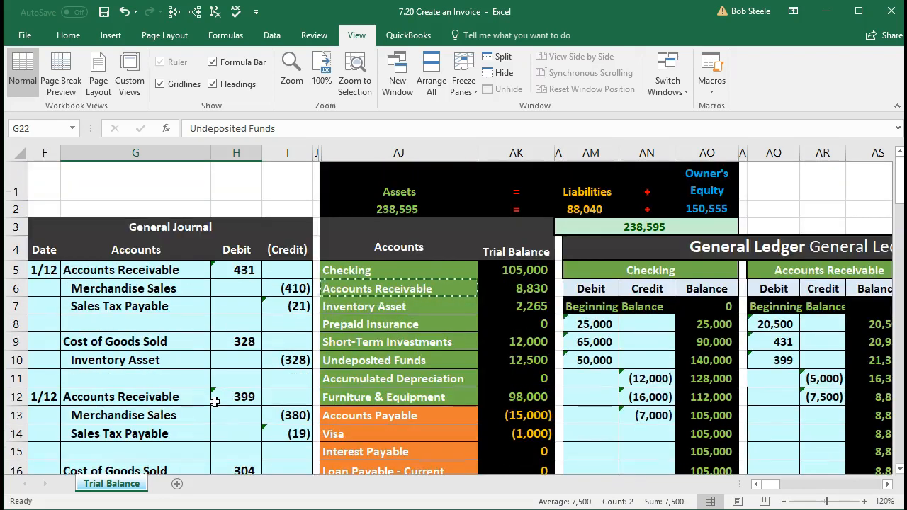
{"action": "left_click", "coordinate": [221, 320]}
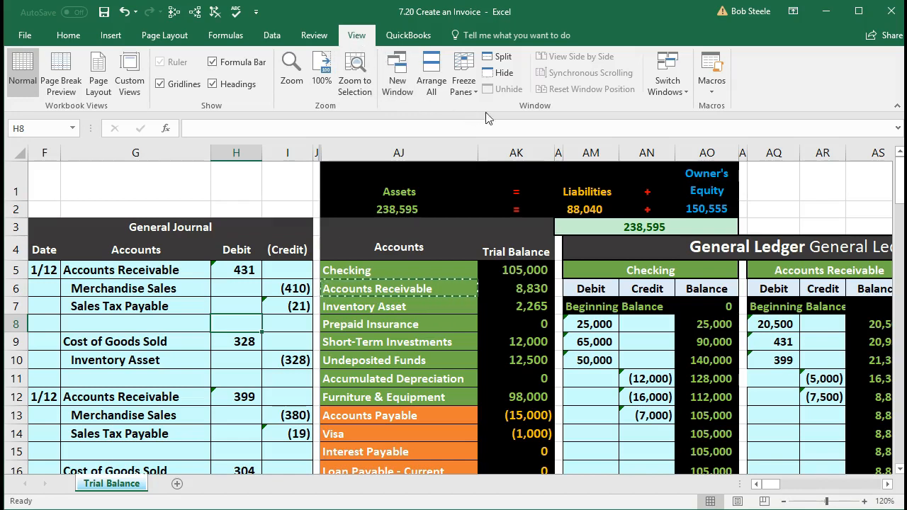
{"action": "left_click", "coordinate": [464, 77]}
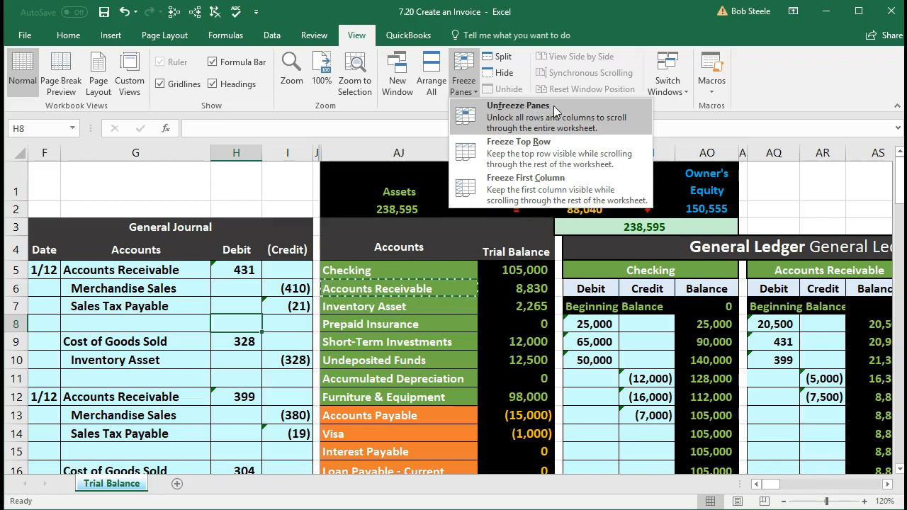
{"action": "key", "text": "Escape"}
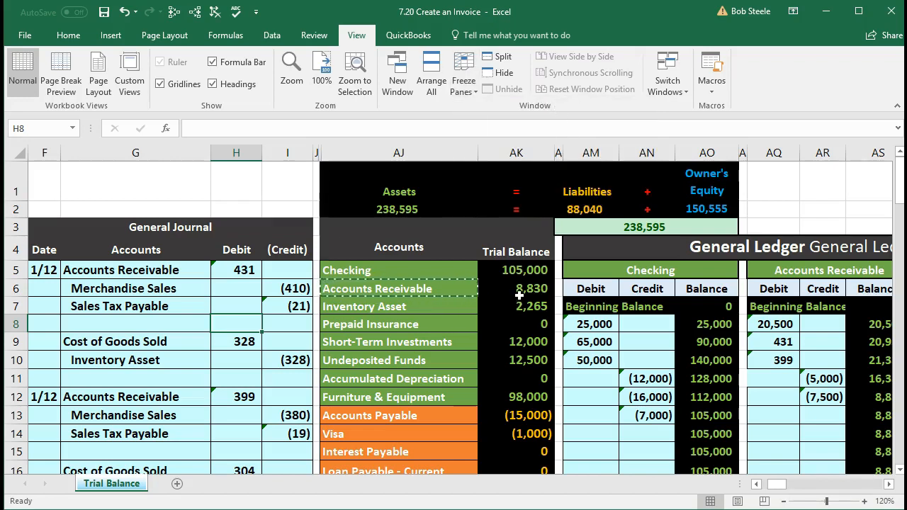
Trace the dependents of the Accounts Receivable and Undeposited Funds balances in the trial balance.
{"action": "left_click", "coordinate": [512, 287]}
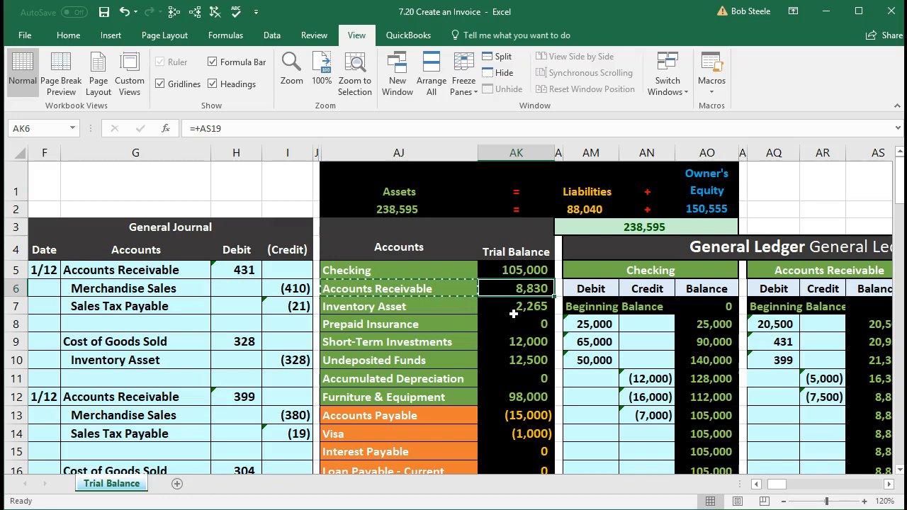
{"action": "left_click", "coordinate": [195, 14]}
{"action": "scroll", "coordinate": [497, 318], "scroll_direction": "down", "scroll_amount": 1}
{"action": "scroll", "coordinate": [497, 319], "scroll_direction": "down", "scroll_amount": 1}
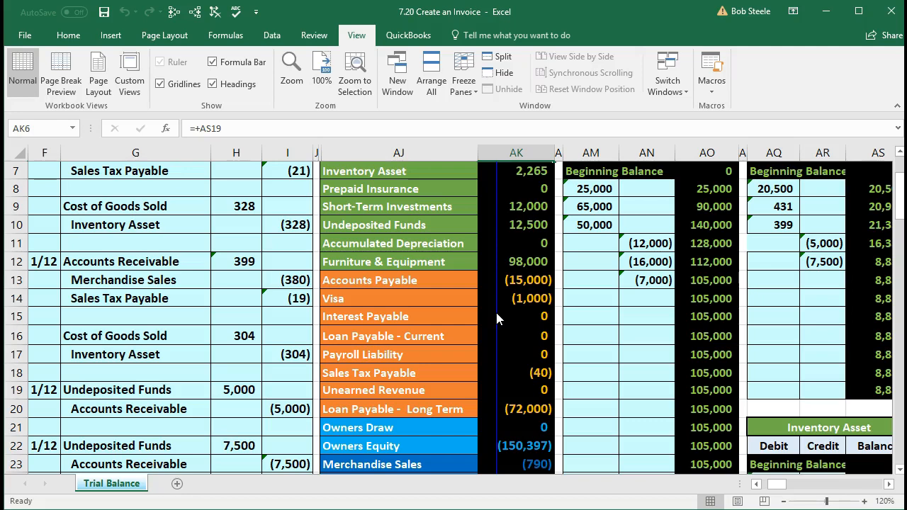
{"action": "left_click", "coordinate": [521, 222]}
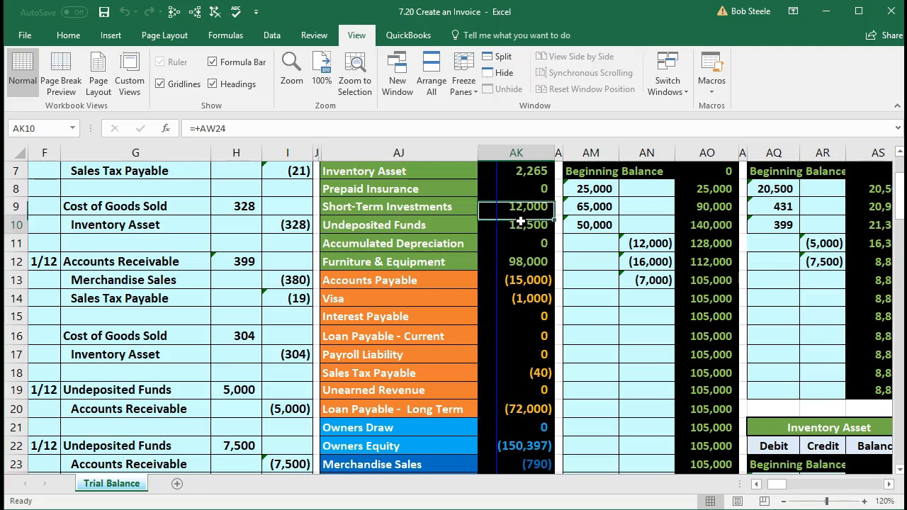
{"action": "left_click", "coordinate": [195, 14]}
Follow the tracer arrows across the general ledger to the Undeposited Funds and Accounts Receivable lines on the Balance Sheet and examine their formulas.
{"action": "left_click", "coordinate": [482, 296]}
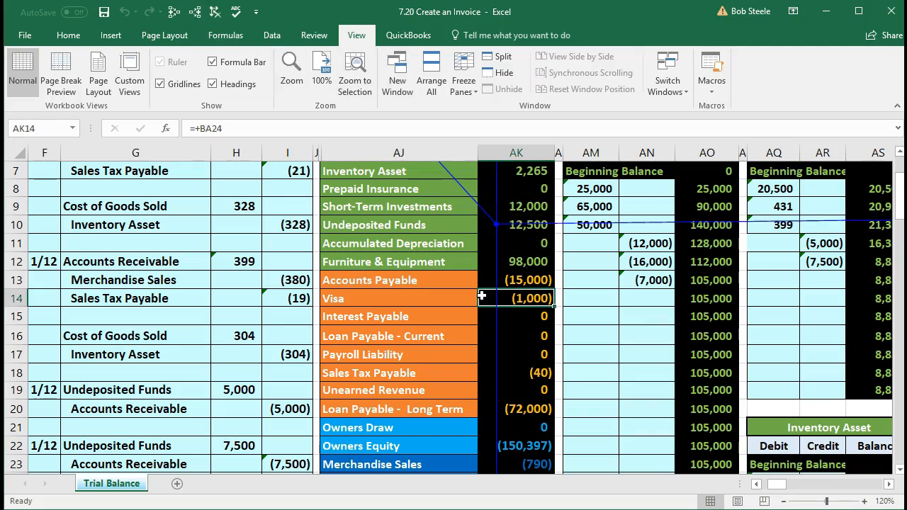
{"action": "key", "text": "Right"}
{"action": "key", "text": "Right"}
{"action": "key", "text": "Right"}
{"action": "key", "text": "Right"}
{"action": "key", "text": "Right"}
{"action": "key", "text": "Right"}
{"action": "key", "text": "Right"}
{"action": "key", "text": "Right"}
{"action": "key", "text": "Right"}
{"action": "key", "text": "Right"}
{"action": "key", "text": "Right"}
{"action": "key", "text": "Right"}
{"action": "key", "text": "Right"}
{"action": "key", "text": "Right"}
{"action": "key", "text": "Right"}
{"action": "key", "text": "Right"}
{"action": "key", "text": "Right"}
{"action": "key", "text": "Right"}
{"action": "key", "text": "Right"}
{"action": "key", "text": "Right"}
{"action": "key", "text": "Right"}
{"action": "key", "text": "Right"}
{"action": "key", "text": "Right"}
{"action": "key", "text": "Right"}
{"action": "key", "text": "Right"}
{"action": "key", "text": "Right"}
{"action": "key", "text": "Right"}
{"action": "key", "text": "Right"}
{"action": "key", "text": "Right"}
{"action": "key", "text": "Right"}
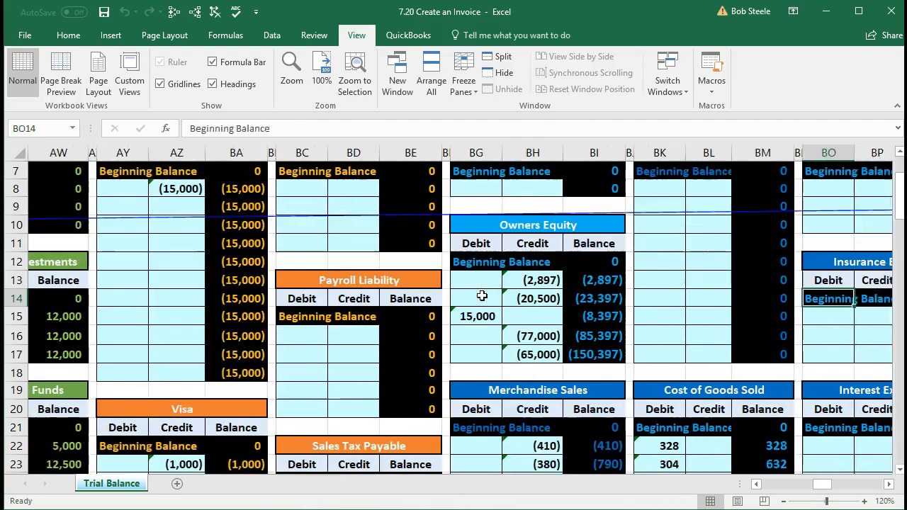
{"action": "key", "text": "Right"}
{"action": "key", "text": "Right"}
{"action": "key", "text": "Right"}
{"action": "key", "text": "Right"}
{"action": "key", "text": "Right"}
{"action": "key", "text": "Right"}
{"action": "key", "text": "Right"}
{"action": "key", "text": "Right"}
{"action": "key", "text": "Right"}
{"action": "key", "text": "Right"}
{"action": "key", "text": "Right"}
{"action": "key", "text": "Right"}
{"action": "key", "text": "Right"}
{"action": "key", "text": "Right"}
{"action": "key", "text": "Right"}
{"action": "key", "text": "Right"}
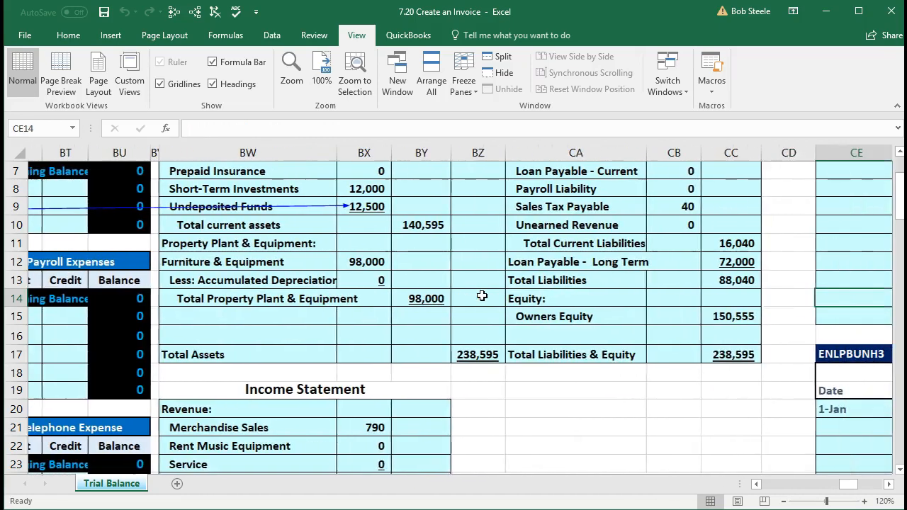
{"action": "scroll", "coordinate": [482, 295], "scroll_direction": "up", "scroll_amount": 2}
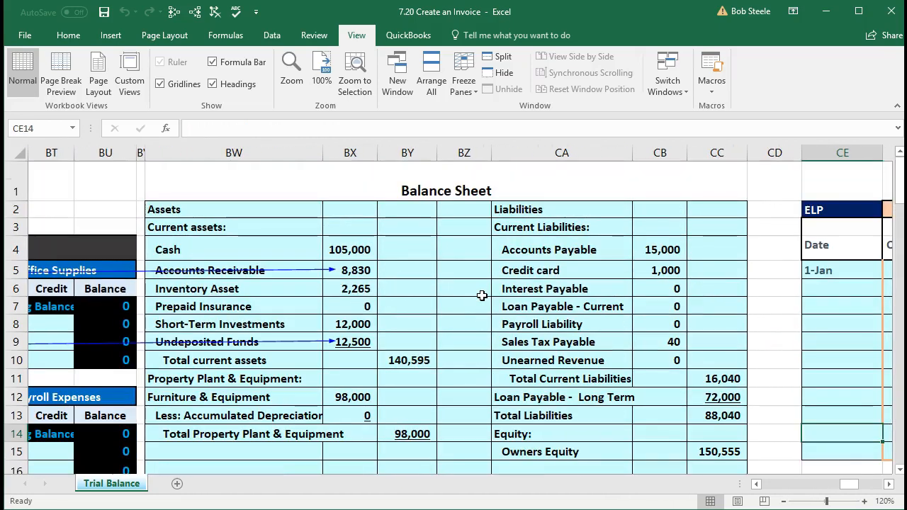
{"action": "scroll", "coordinate": [482, 296], "scroll_direction": "down", "scroll_amount": 1}
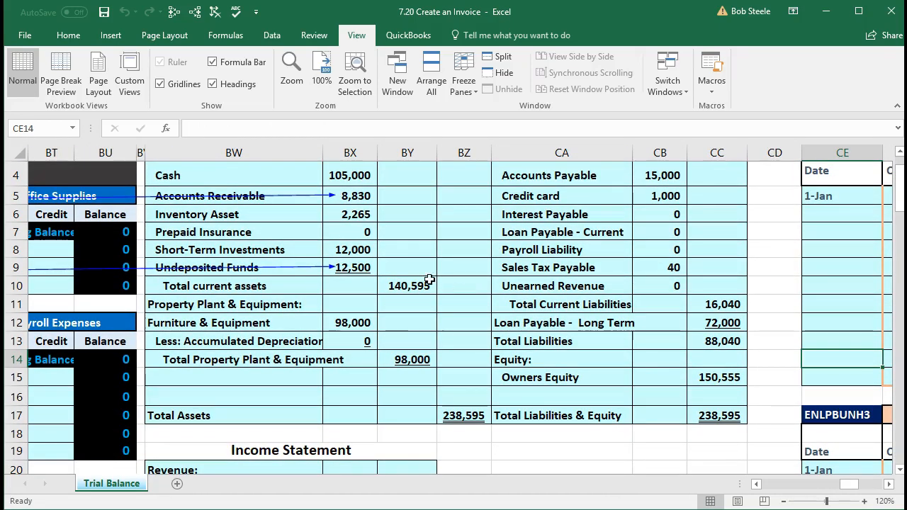
{"action": "left_click", "coordinate": [366, 267]}
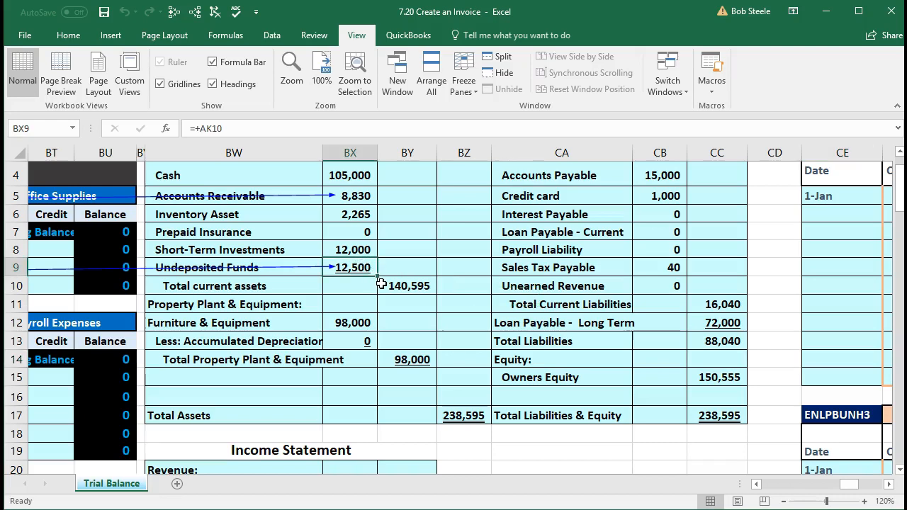
{"action": "left_click", "coordinate": [362, 195]}
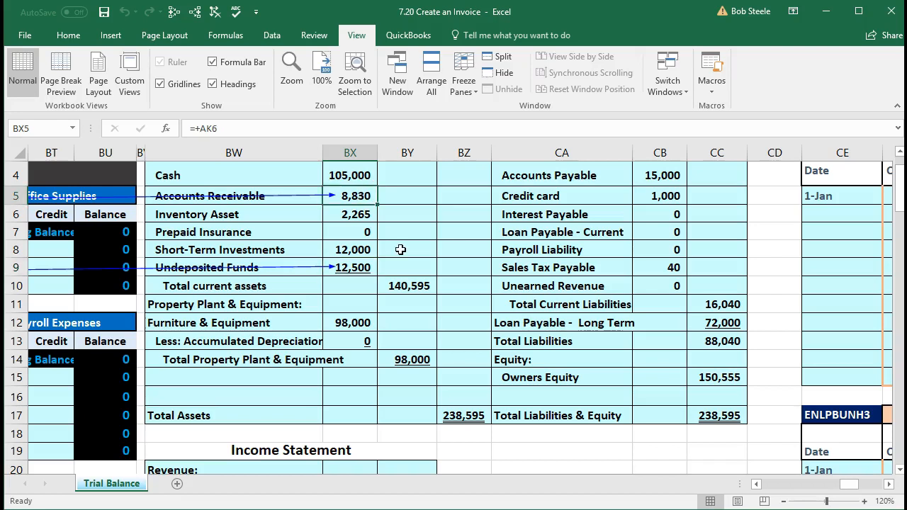
Inspect the formulas for Total Assets and Total Liabilities & Equity on the Balance Sheet.
{"action": "left_click", "coordinate": [466, 417]}
{"action": "double_click", "coordinate": [469, 417]}
{"action": "key", "text": "Return"}
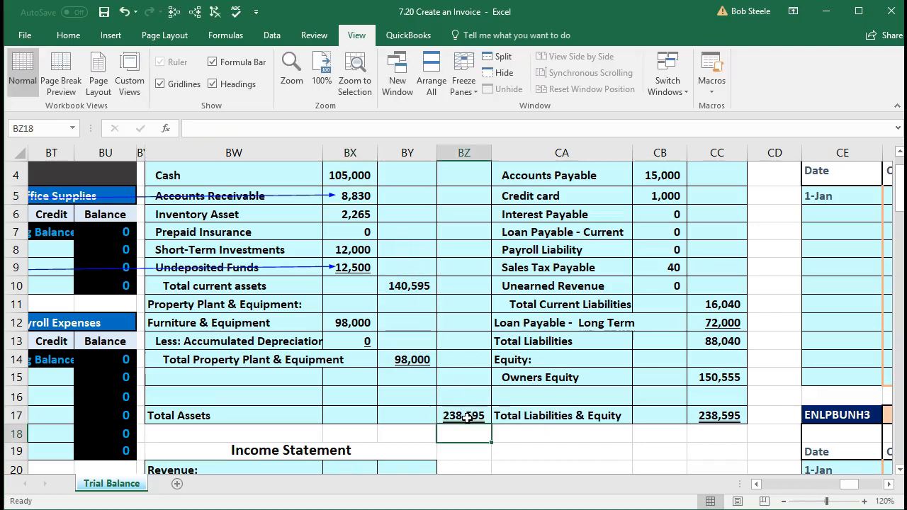
{"action": "left_click", "coordinate": [717, 416]}
{"action": "double_click", "coordinate": [722, 417]}
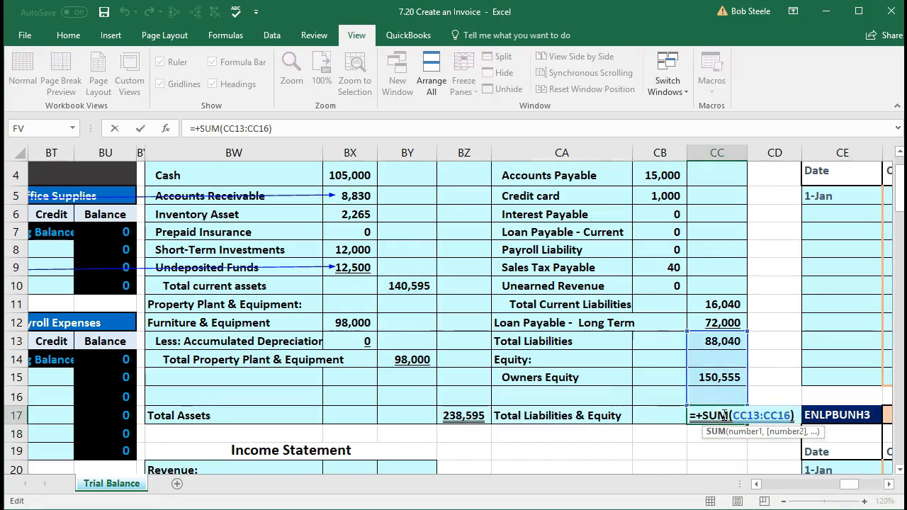
{"action": "key", "text": "Return"}
Examine Net Income on the Income Statement, Ending Owner's Equity on its statement, and Owners Equity on the Balance Sheet.
{"action": "scroll", "coordinate": [640, 438], "scroll_direction": "down", "scroll_amount": 3}
{"action": "scroll", "coordinate": [603, 435], "scroll_direction": "down", "scroll_amount": 2}
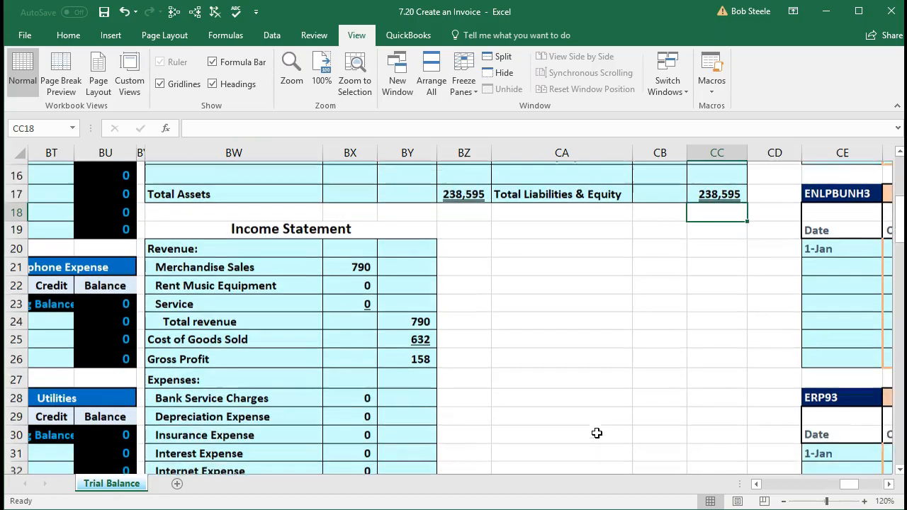
{"action": "scroll", "coordinate": [435, 333], "scroll_direction": "down", "scroll_amount": 5}
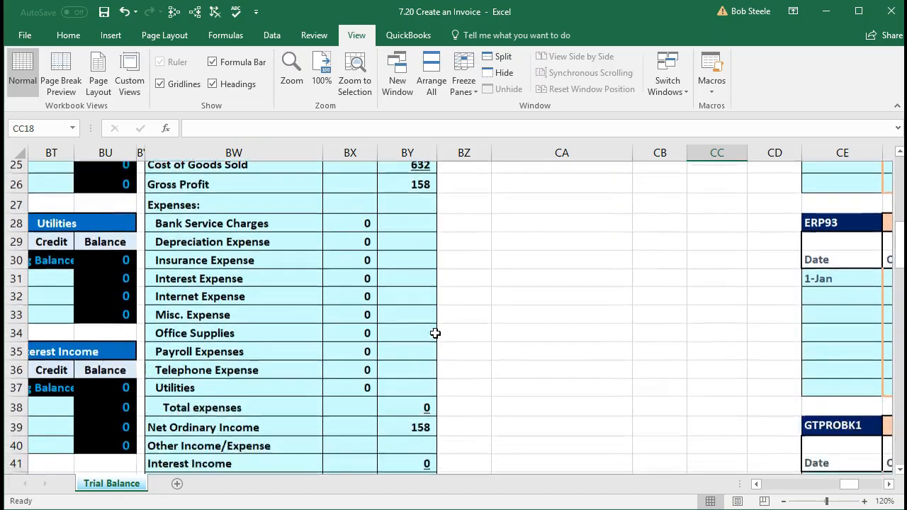
{"action": "left_click", "coordinate": [430, 325]}
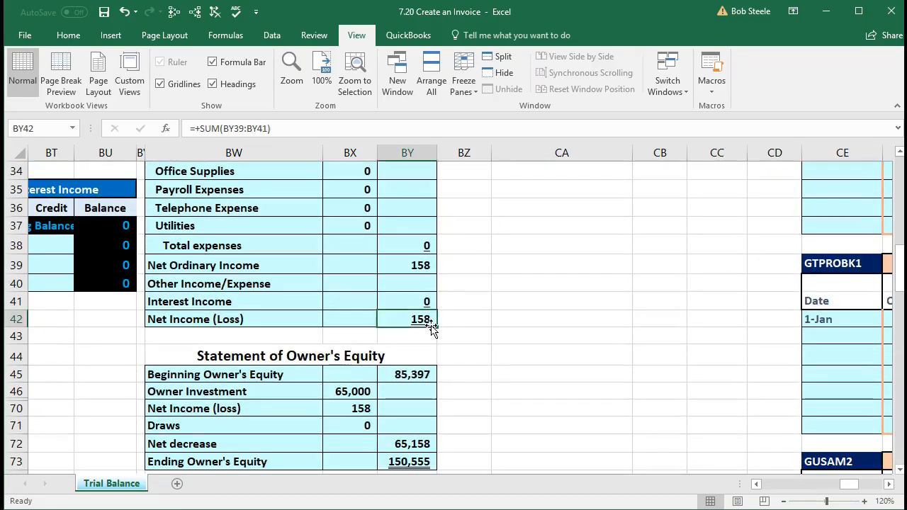
{"action": "scroll", "coordinate": [431, 327], "scroll_direction": "down", "scroll_amount": 1}
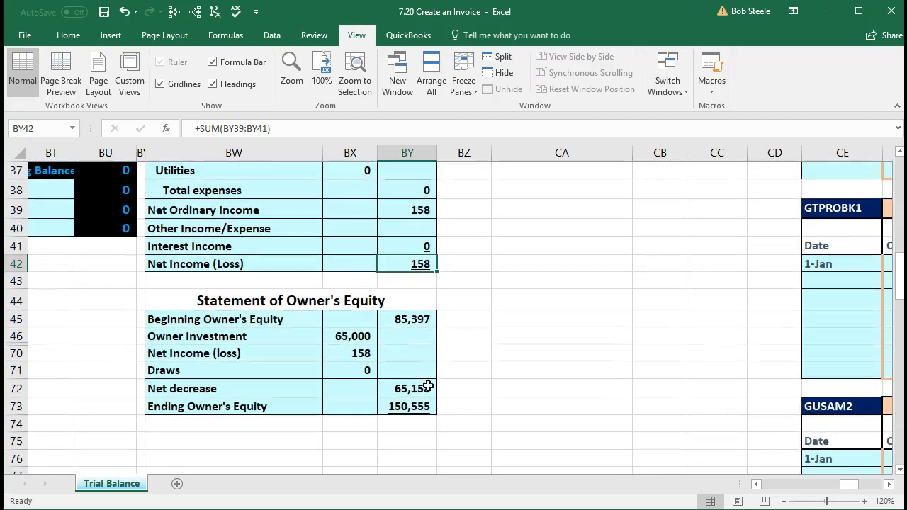
{"action": "left_click", "coordinate": [403, 407]}
{"action": "scroll", "coordinate": [474, 409], "scroll_direction": "up", "scroll_amount": 8}
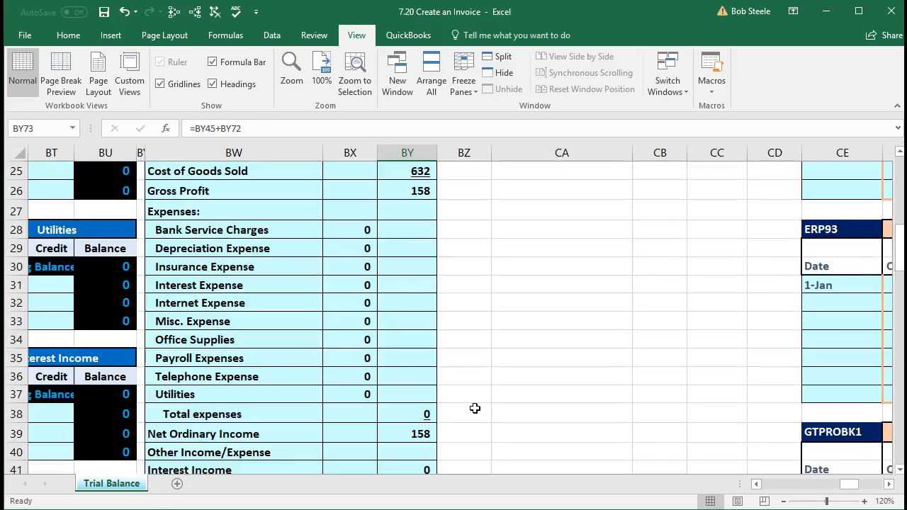
{"action": "left_click", "coordinate": [698, 213]}
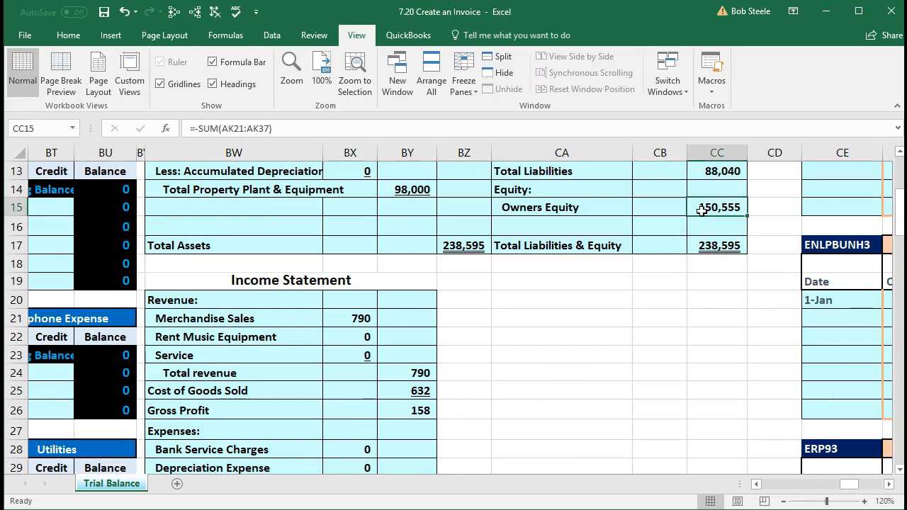
{"action": "scroll", "coordinate": [698, 224], "scroll_direction": "up", "scroll_amount": 1}
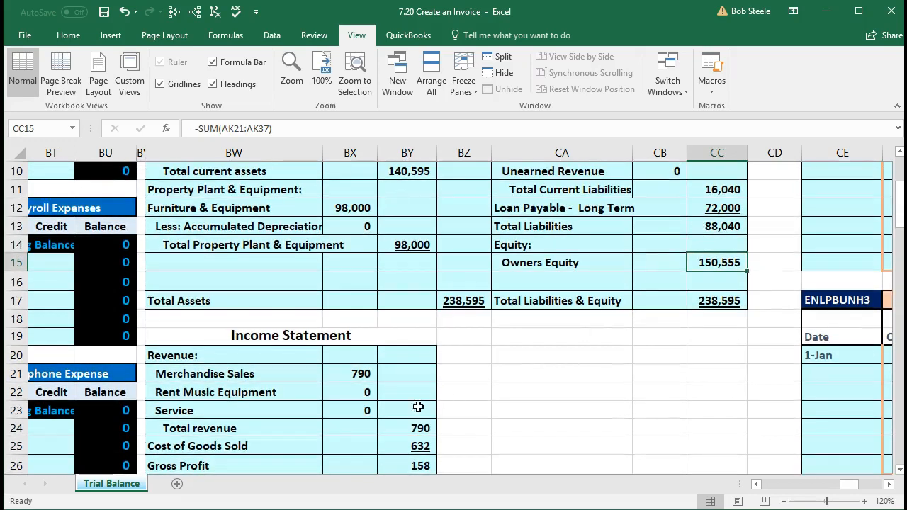
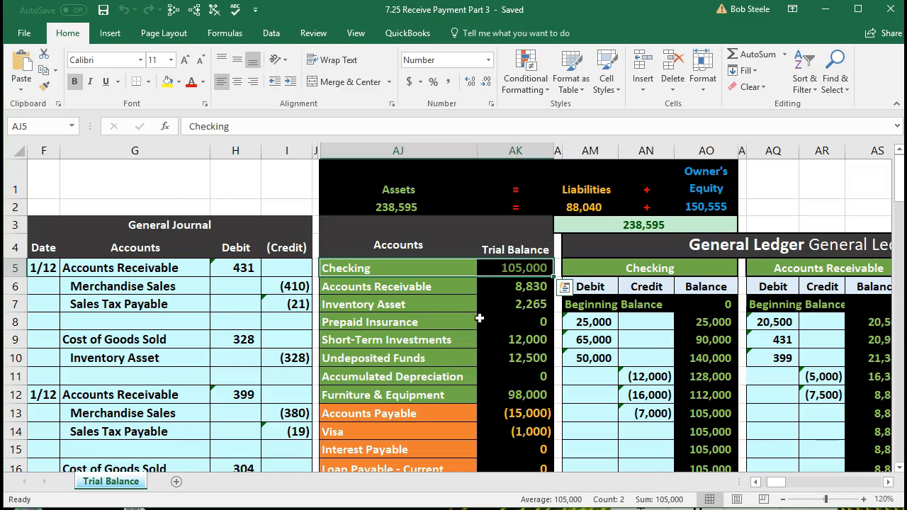
Start a journal entry in row 25 dated 1/12, pasting Undeposited Funds from the trial balance into G25 as values only.
{"action": "left_click_drag", "start_coordinate": [460, 357], "coordinate": [486, 364]}
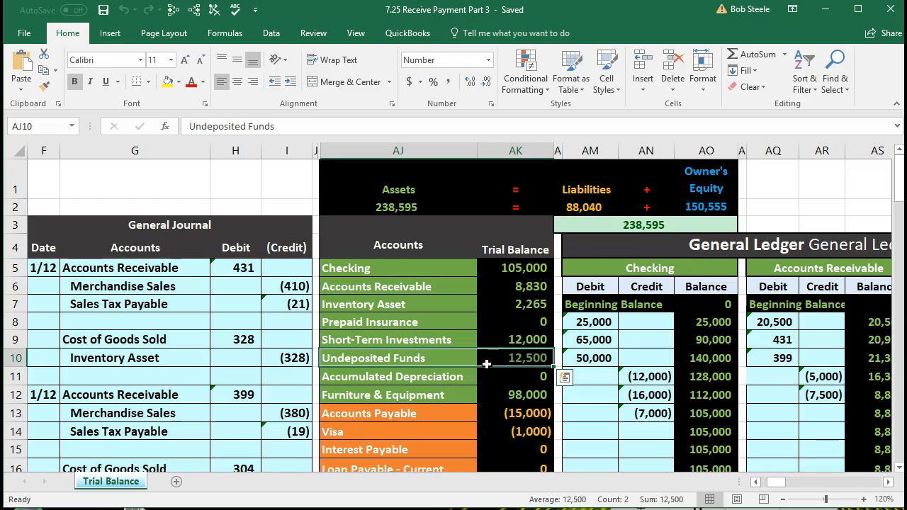
{"action": "left_click", "coordinate": [457, 358]}
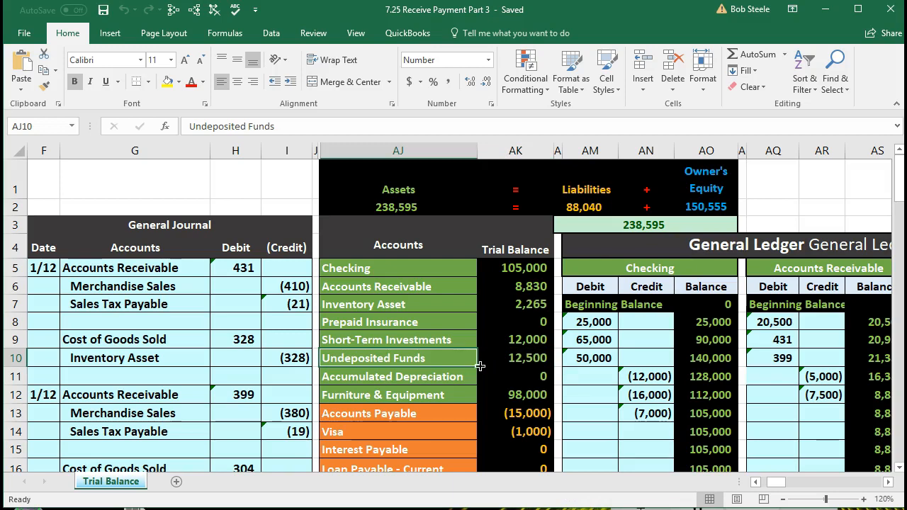
{"action": "right_click", "coordinate": [444, 362]}
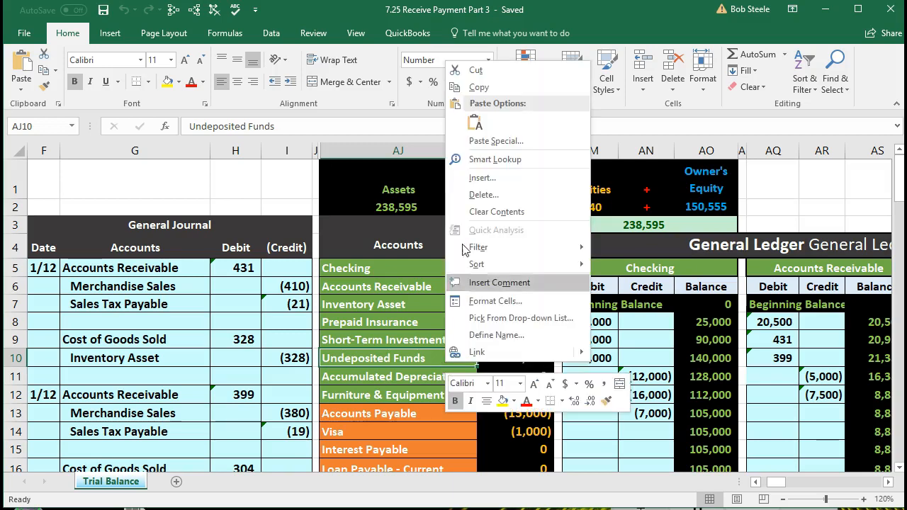
{"action": "left_click", "coordinate": [481, 87]}
{"action": "scroll", "coordinate": [237, 297], "scroll_direction": "down", "scroll_amount": 5}
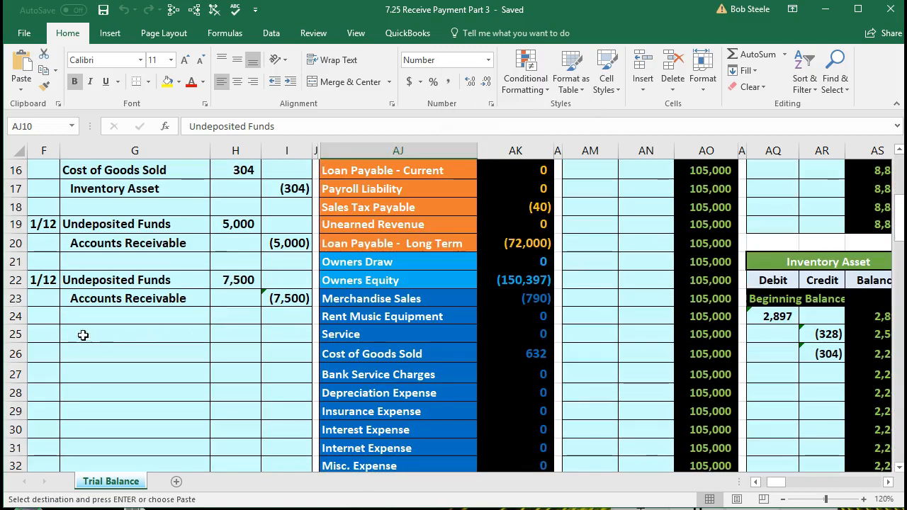
{"action": "left_click", "coordinate": [45, 331]}
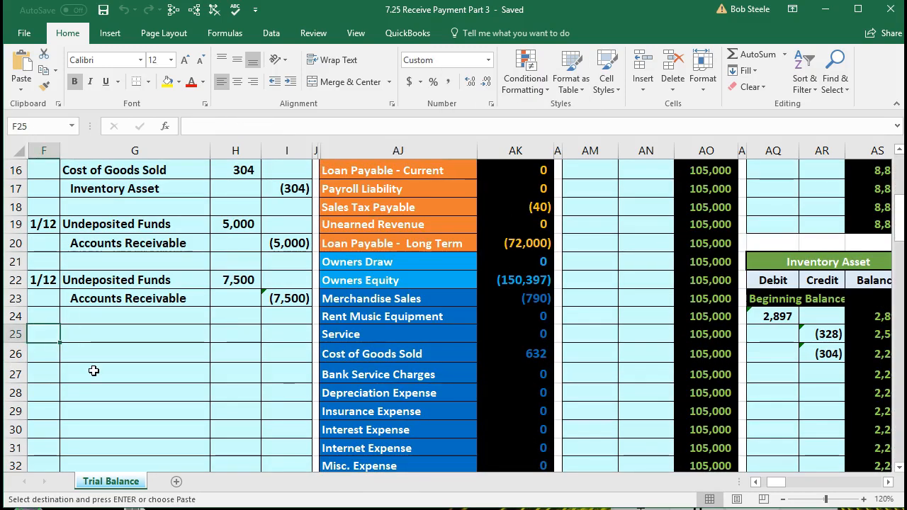
{"action": "type", "text": "1/12"}
{"action": "key", "text": "Tab"}
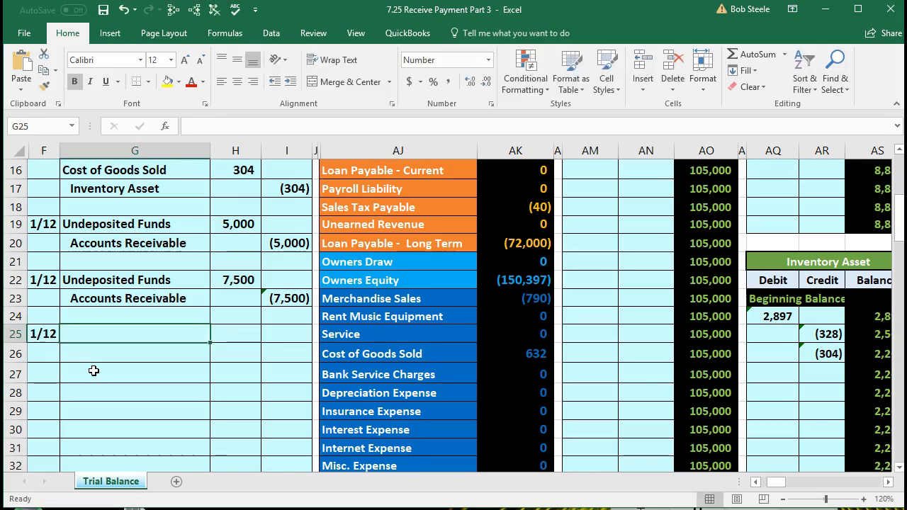
{"action": "right_click", "coordinate": [105, 336]}
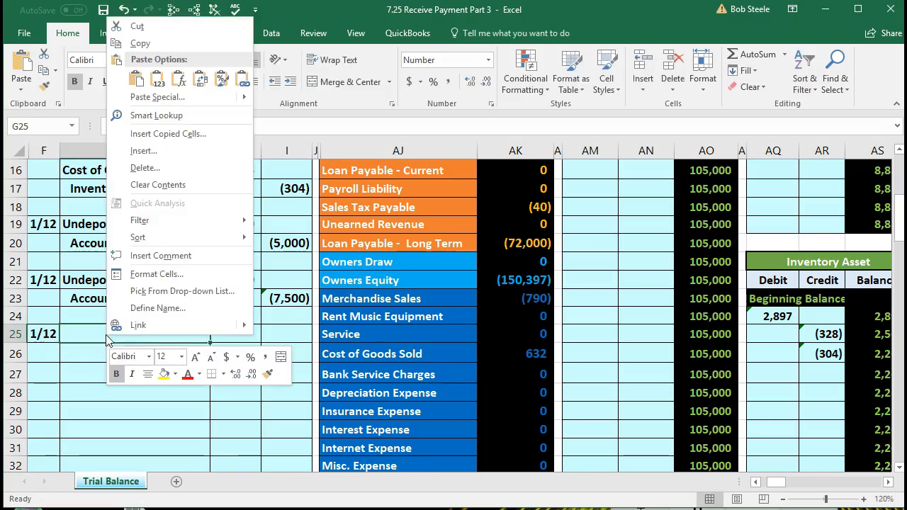
{"action": "left_click", "coordinate": [158, 83]}
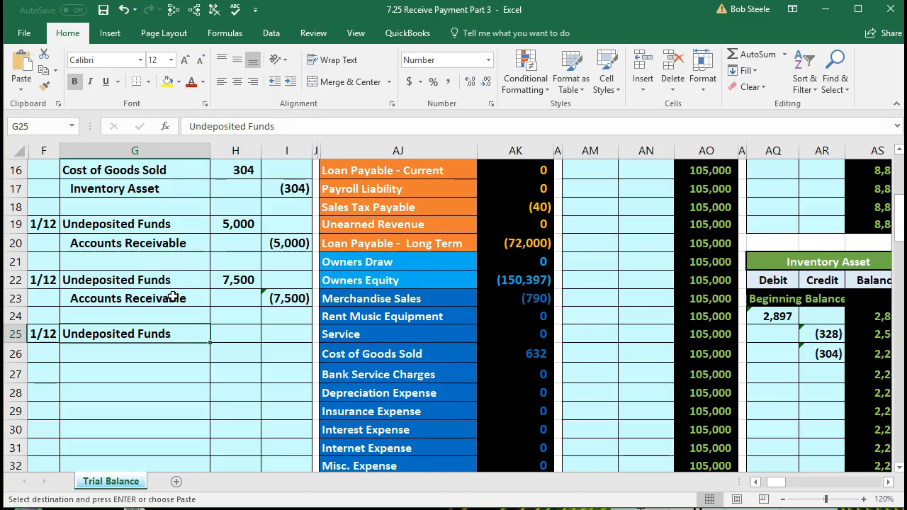
Enter 8,000 as the Undeposited Funds debit in H25 and its negative, -H25, as the credit in I26.
{"action": "left_click", "coordinate": [234, 336]}
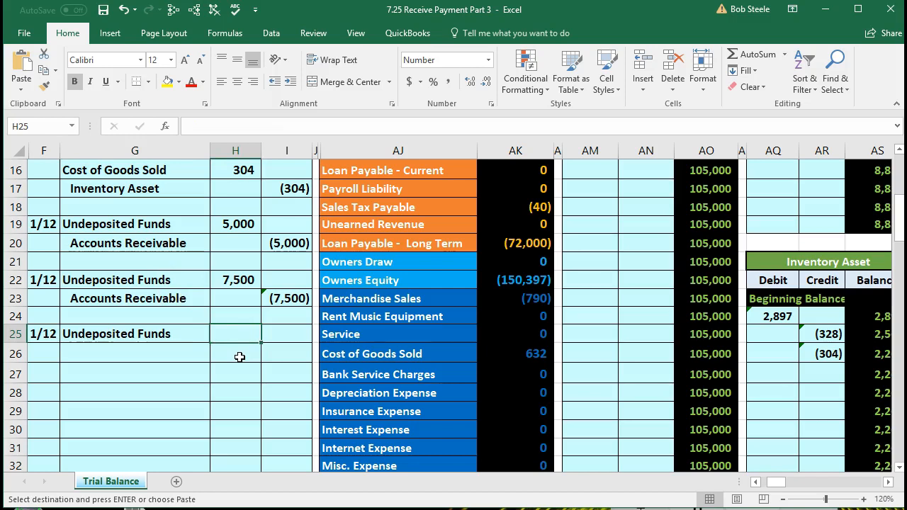
{"action": "type", "text": "8,000"}
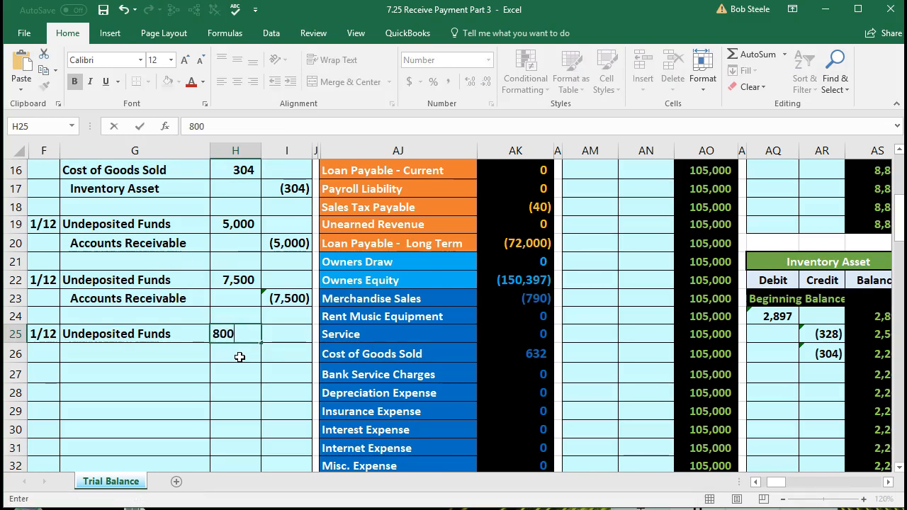
{"action": "key", "text": "Return"}
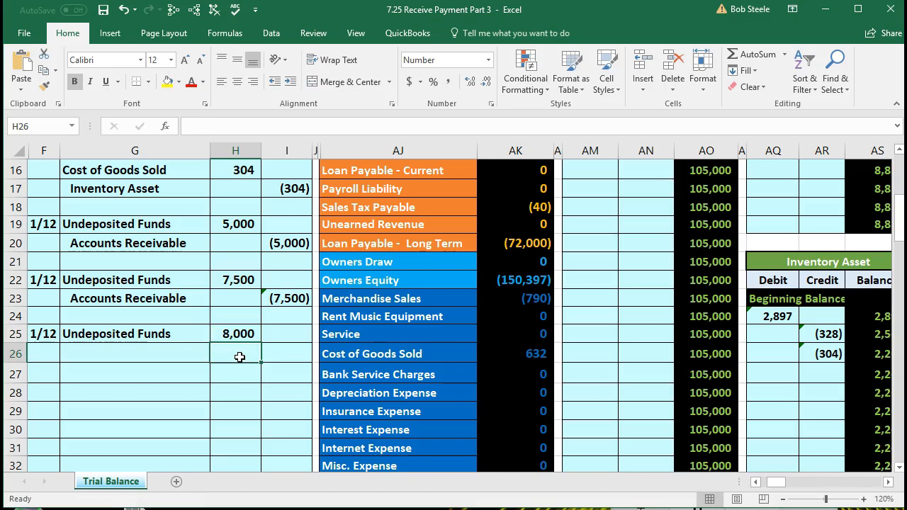
{"action": "key", "text": "Right"}
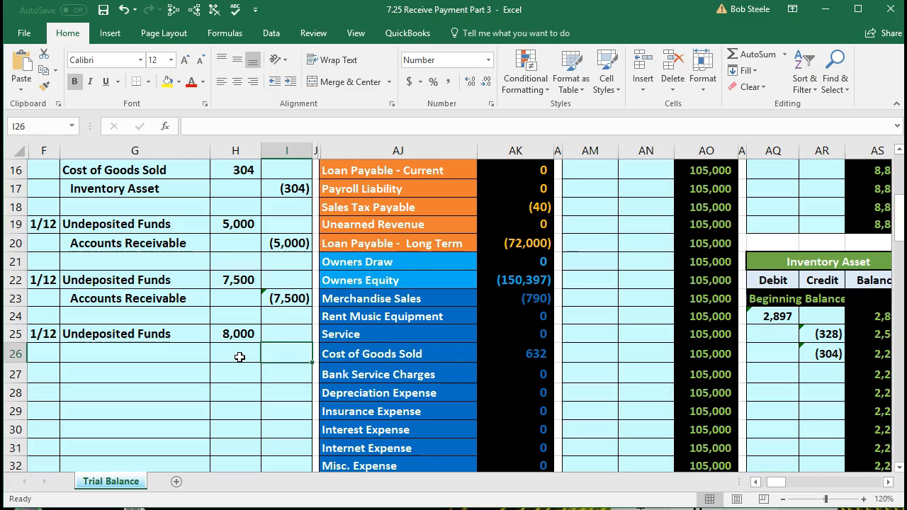
{"action": "type", "text": "-"}
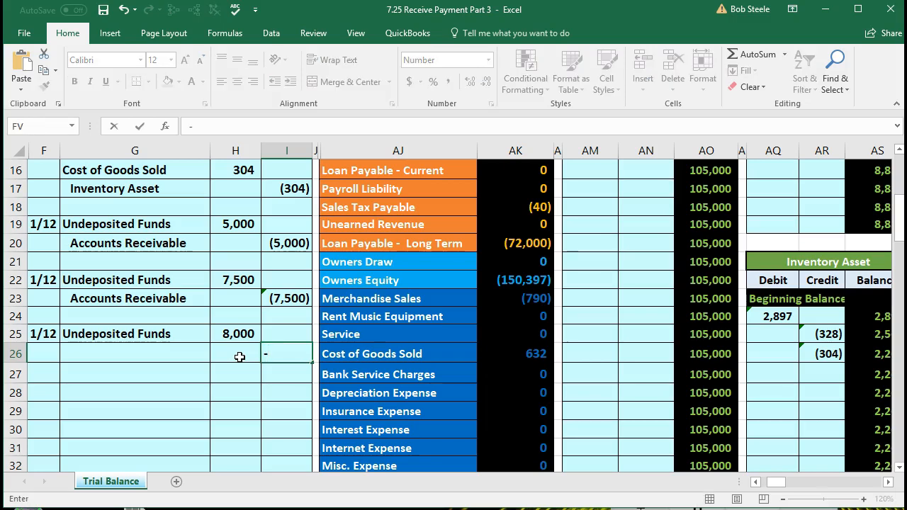
{"action": "key", "text": "Left"}
{"action": "key", "text": "Up"}
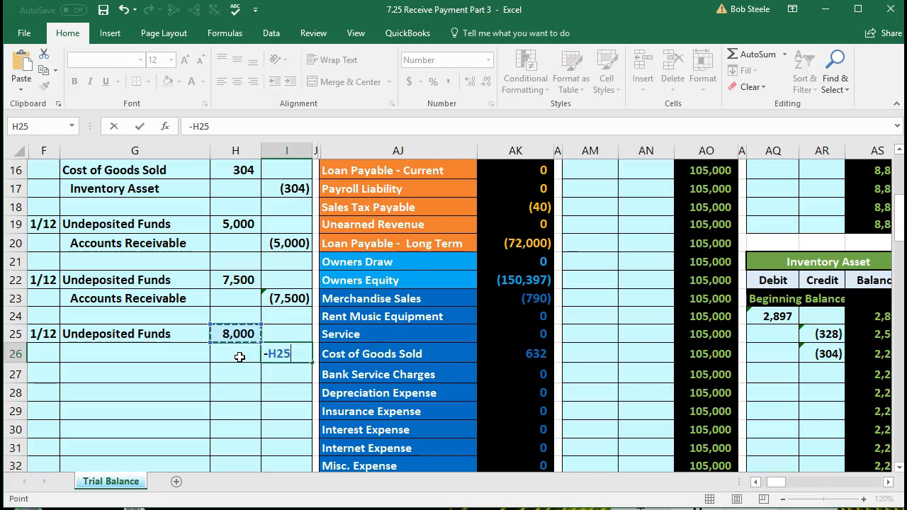
{"action": "key", "text": "Return"}
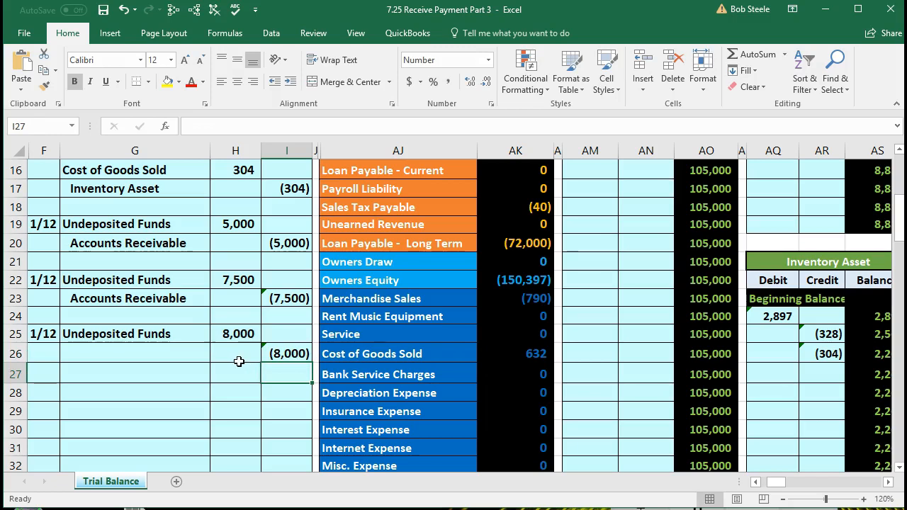
Examine the trial balance for the account to credit, comparing Accounts Receivable with the Merchandise Sales, Rent Music Equipment and Service rows.
{"action": "left_click", "coordinate": [200, 354]}
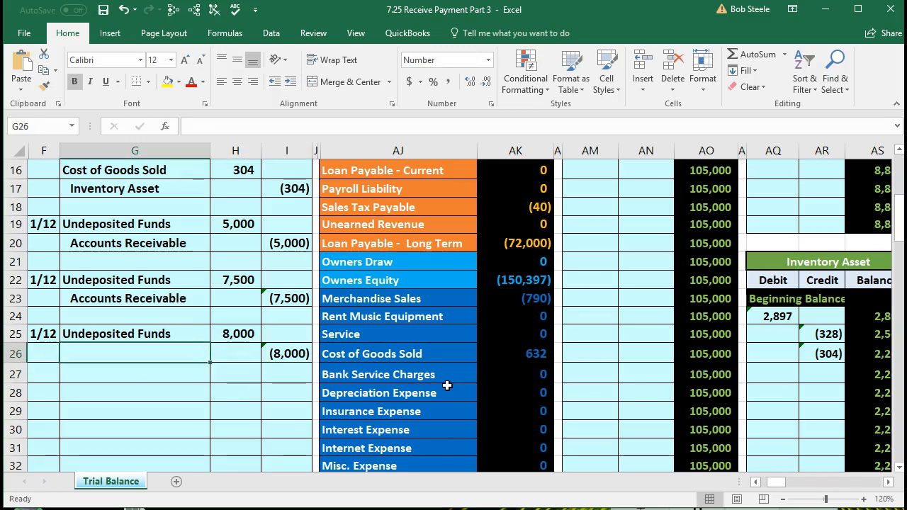
{"action": "left_click", "coordinate": [240, 337]}
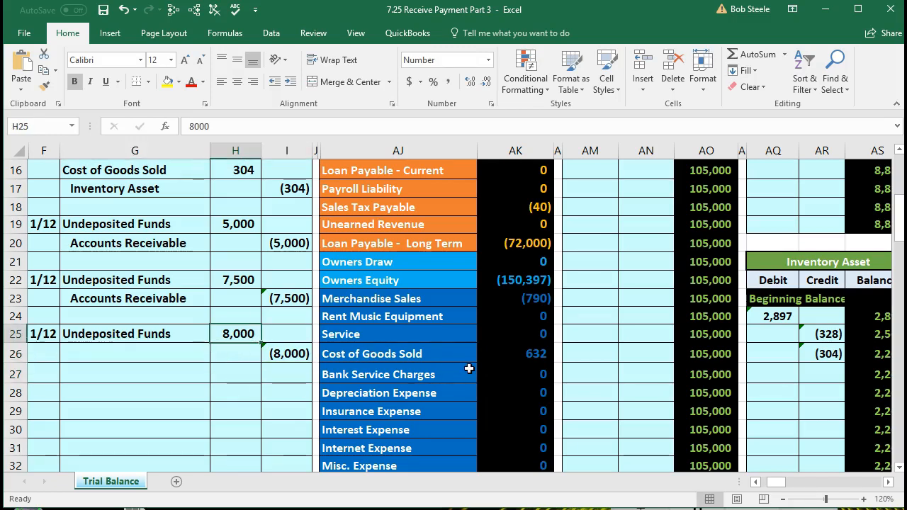
{"action": "scroll", "coordinate": [469, 368], "scroll_direction": "up", "scroll_amount": 1}
{"action": "scroll", "coordinate": [470, 369], "scroll_direction": "up", "scroll_amount": 4}
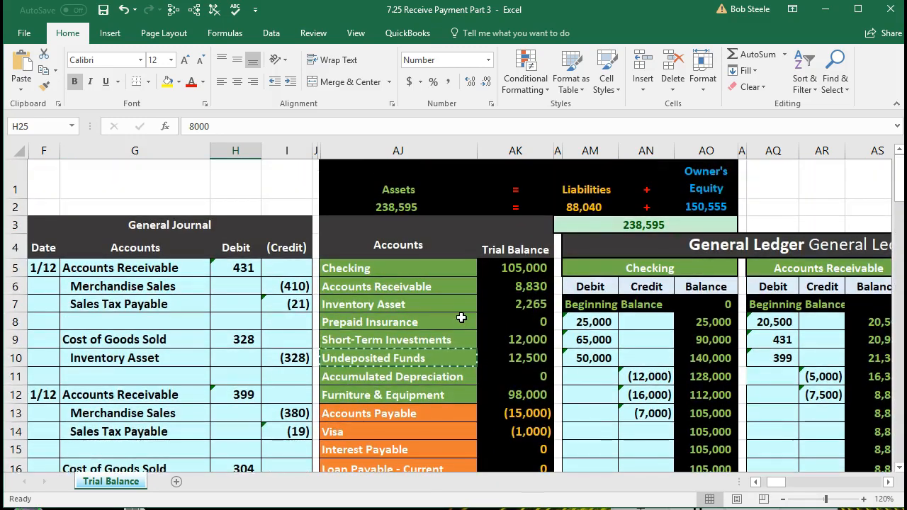
{"action": "left_click", "coordinate": [447, 290]}
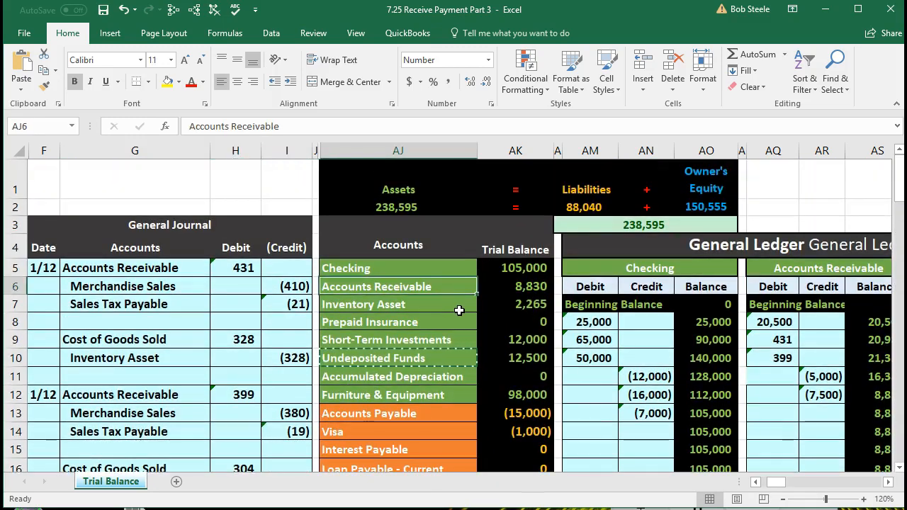
{"action": "scroll", "coordinate": [459, 311], "scroll_direction": "down", "scroll_amount": 4}
{"action": "left_click", "coordinate": [439, 352]}
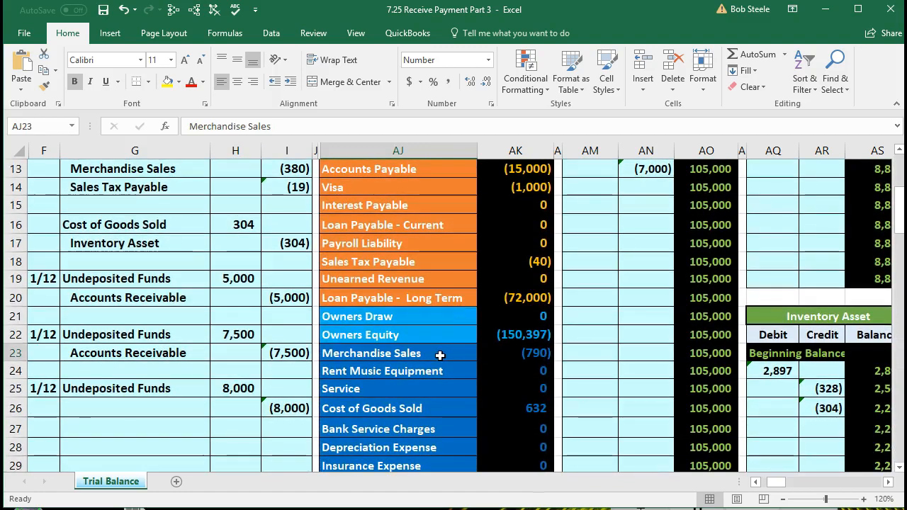
{"action": "left_click_drag", "start_coordinate": [476, 354], "coordinate": [489, 384]}
{"action": "scroll", "coordinate": [489, 383], "scroll_direction": "up", "scroll_amount": 4}
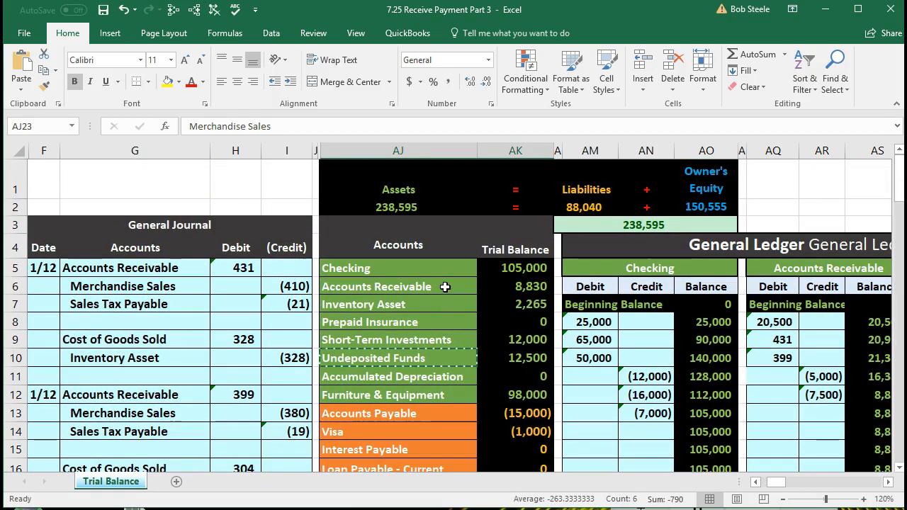
Copy Accounts Receivable from the trial balance into G26 as values only and indent it one level.
{"action": "left_click", "coordinate": [445, 287]}
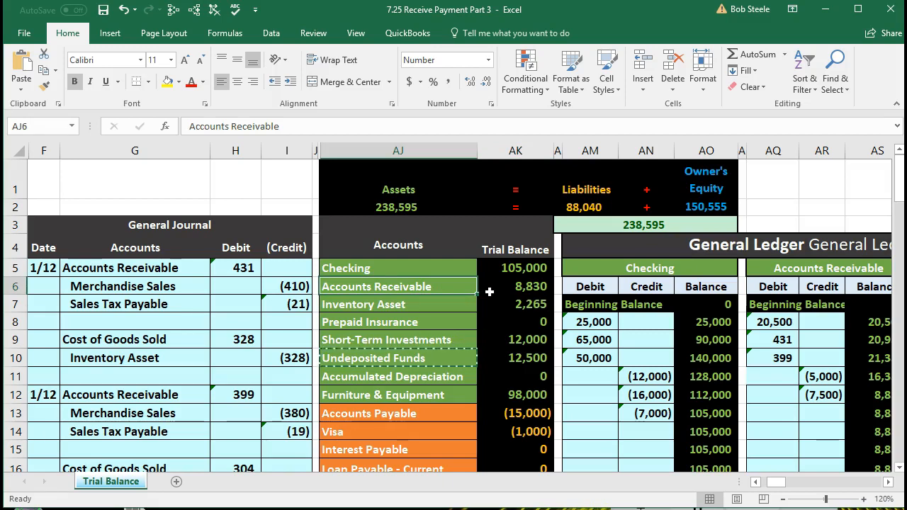
{"action": "right_click", "coordinate": [452, 283]}
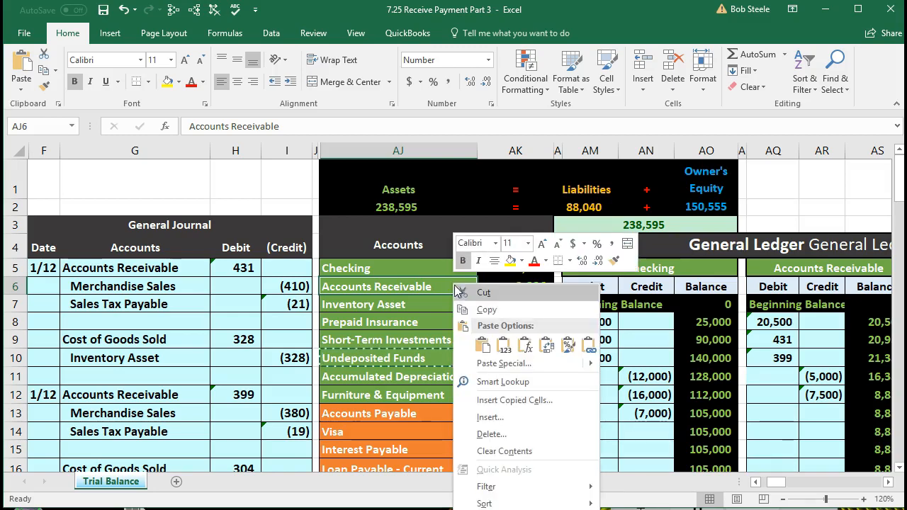
{"action": "left_click", "coordinate": [464, 308]}
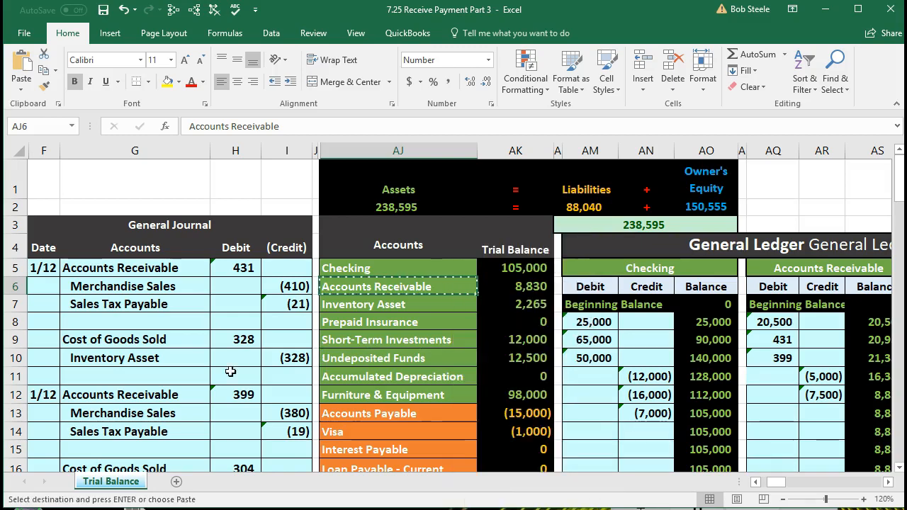
{"action": "scroll", "coordinate": [214, 375], "scroll_direction": "down", "scroll_amount": 4}
{"action": "scroll", "coordinate": [214, 374], "scroll_direction": "down", "scroll_amount": 1}
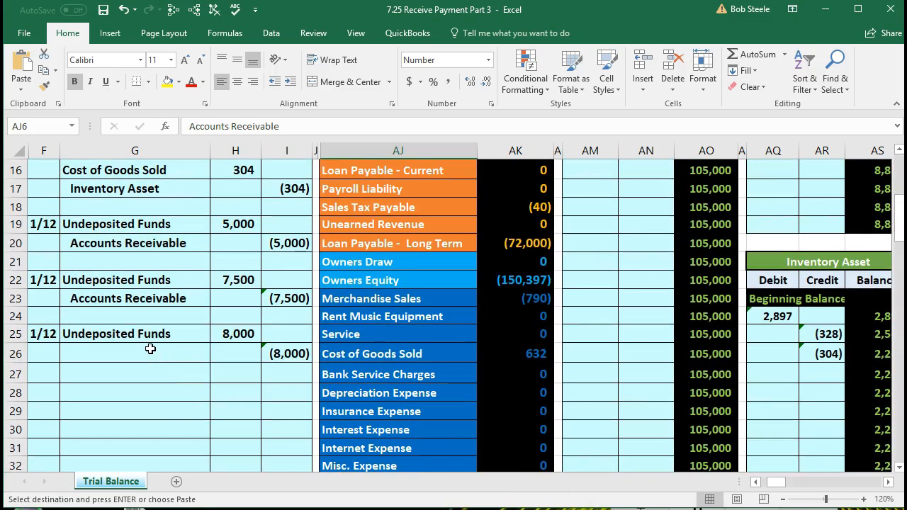
{"action": "left_click", "coordinate": [150, 349]}
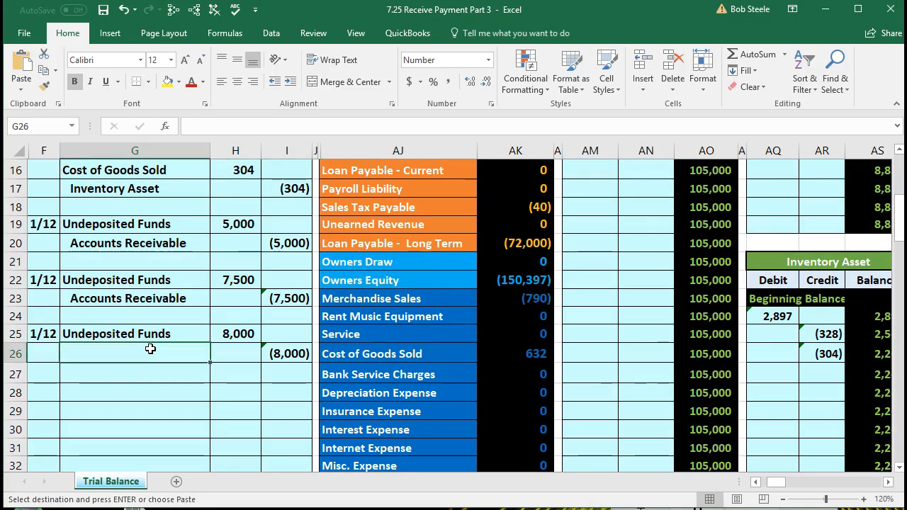
{"action": "right_click", "coordinate": [150, 350]}
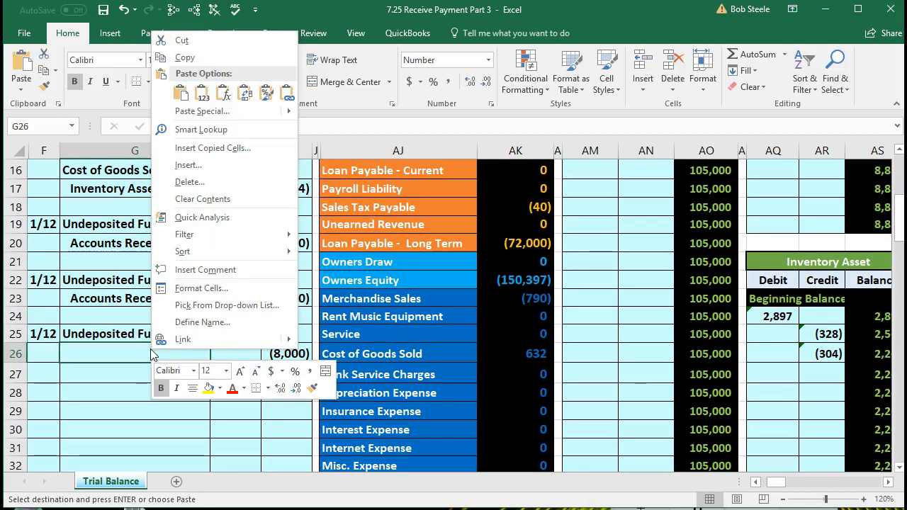
{"action": "left_click", "coordinate": [200, 94]}
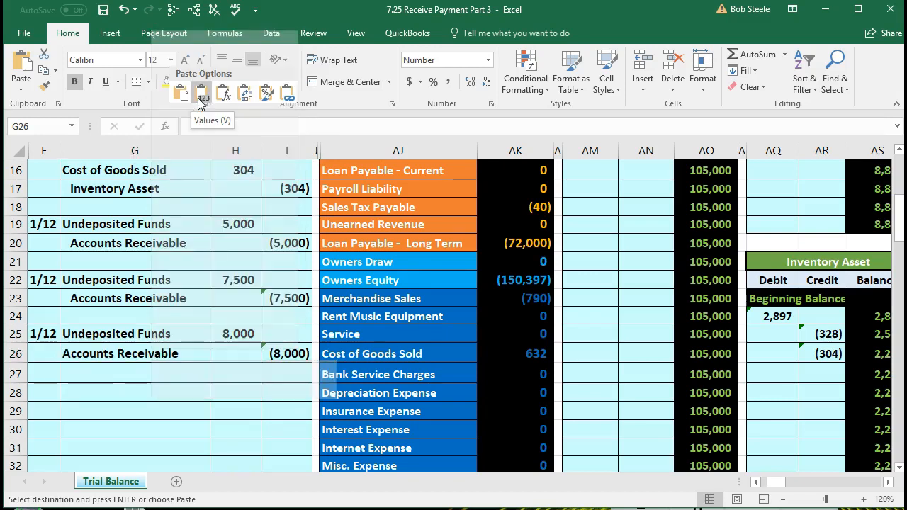
{"action": "left_click", "coordinate": [201, 95]}
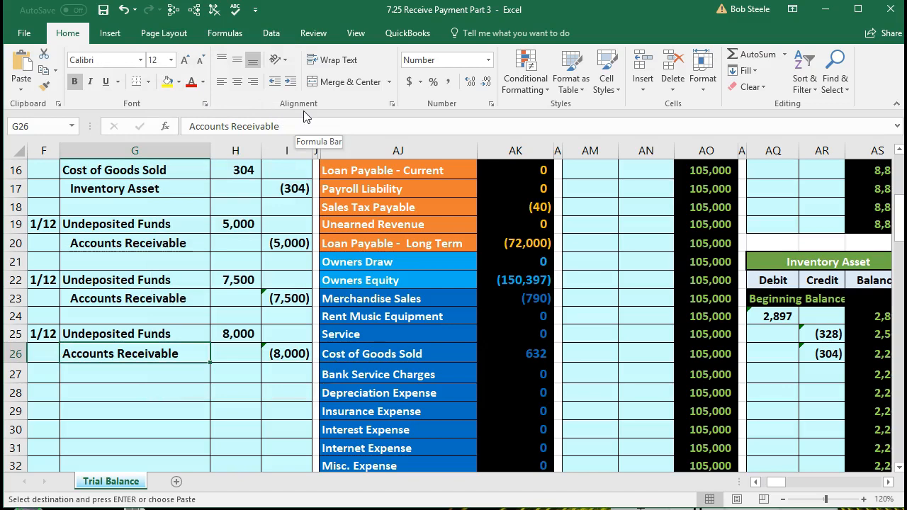
{"action": "left_click", "coordinate": [290, 82]}
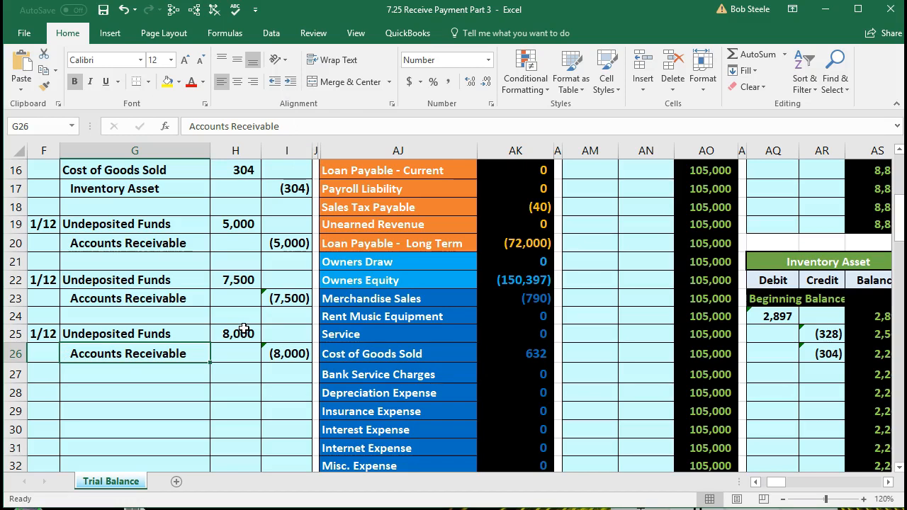
Review the new journal entry in rows 25 and 26 and the Undeposited Funds line of the trial balance.
{"action": "left_click_drag", "start_coordinate": [188, 333], "coordinate": [264, 352]}
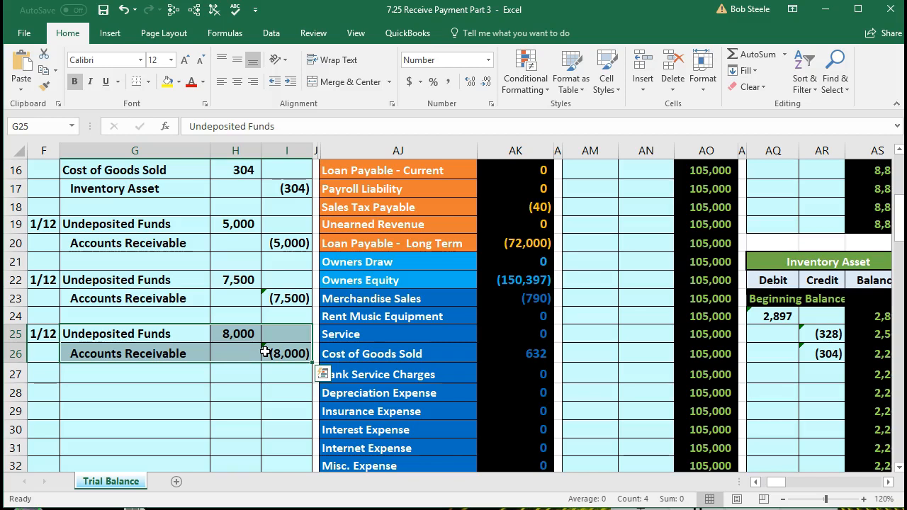
{"action": "left_click_drag", "start_coordinate": [174, 336], "coordinate": [239, 331]}
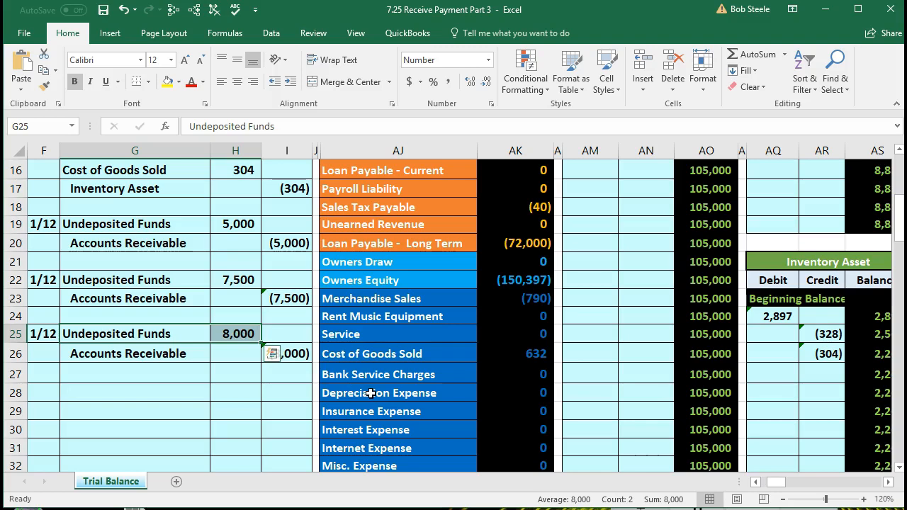
{"action": "scroll", "coordinate": [370, 393], "scroll_direction": "up", "scroll_amount": 4}
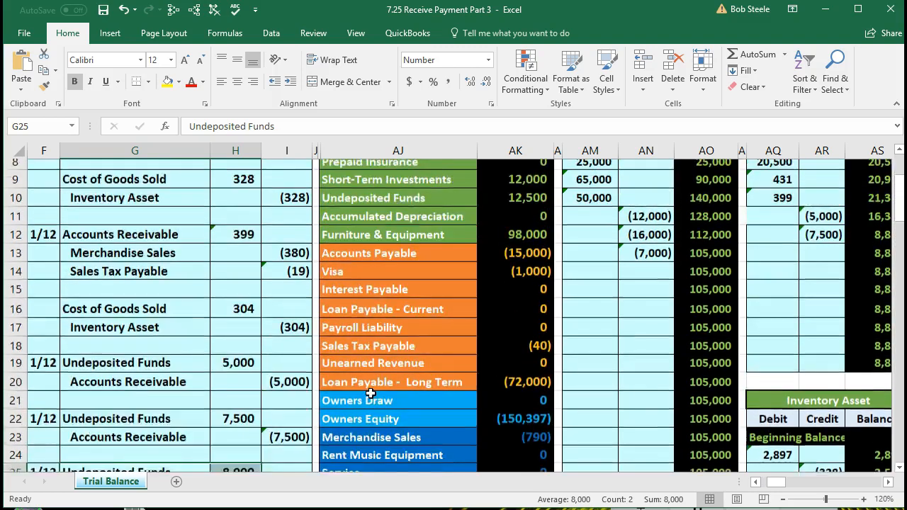
{"action": "left_click_drag", "start_coordinate": [361, 285], "coordinate": [521, 278]}
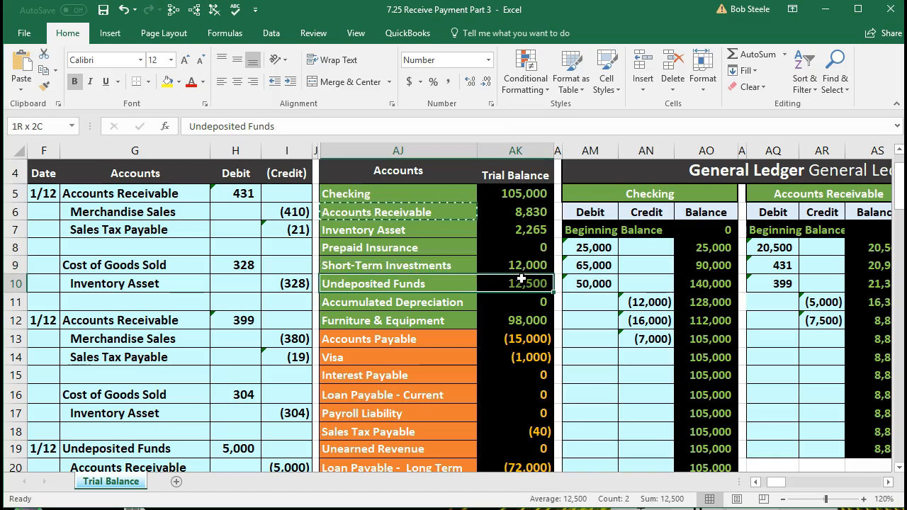
{"action": "left_click", "coordinate": [588, 380]}
{"action": "scroll", "coordinate": [588, 380], "scroll_direction": "up", "scroll_amount": 1}
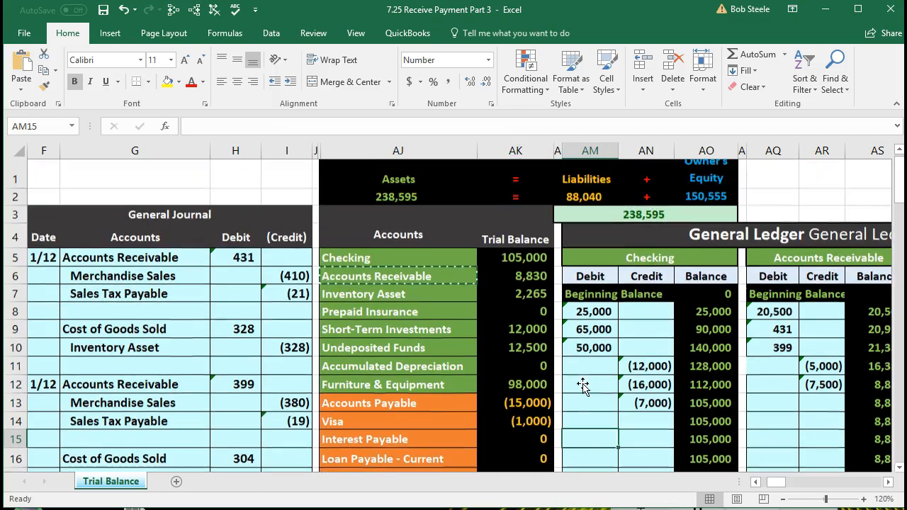
Freeze the worksheet panes at cell AJ1 so the general journal columns remain in view.
{"action": "left_click", "coordinate": [365, 177]}
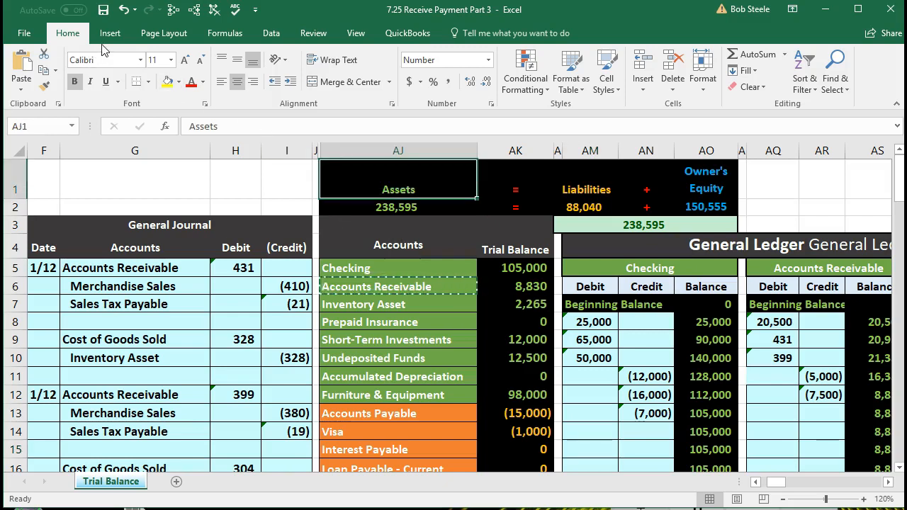
{"action": "left_click", "coordinate": [355, 35]}
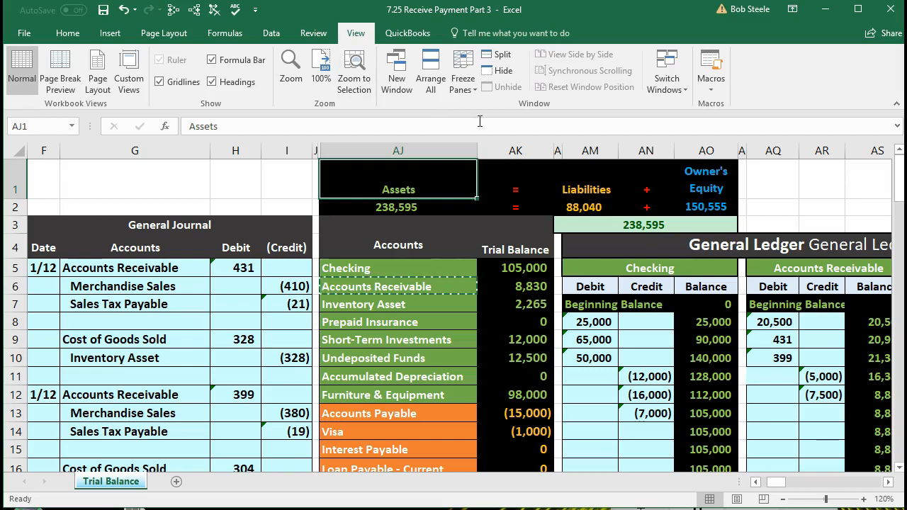
{"action": "left_click", "coordinate": [464, 89]}
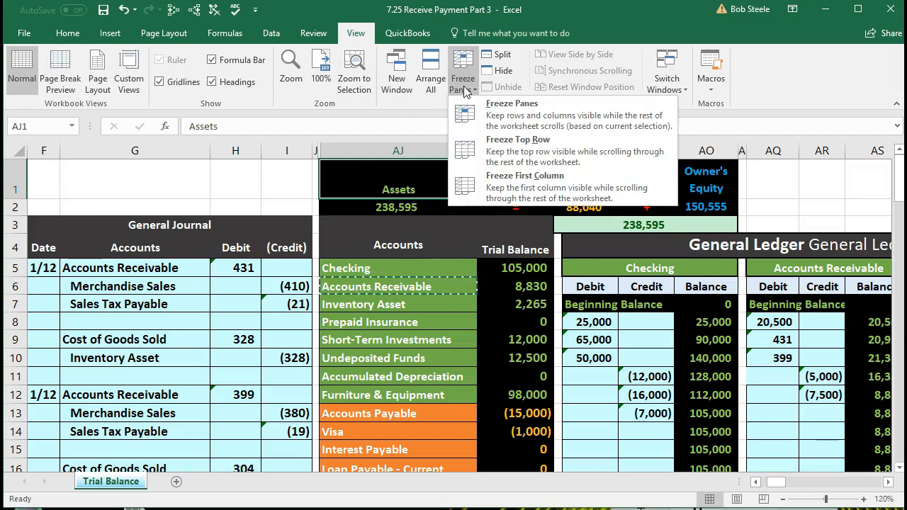
{"action": "left_click", "coordinate": [515, 117]}
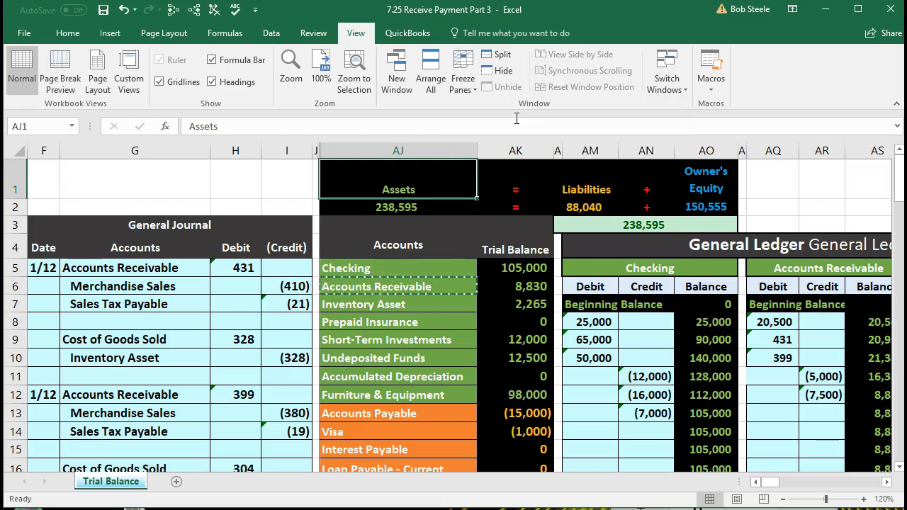
Post the 8,000 debit to the Undeposited Funds ledger account by linking cell AU24 to journal cell H25.
{"action": "left_click", "coordinate": [518, 342]}
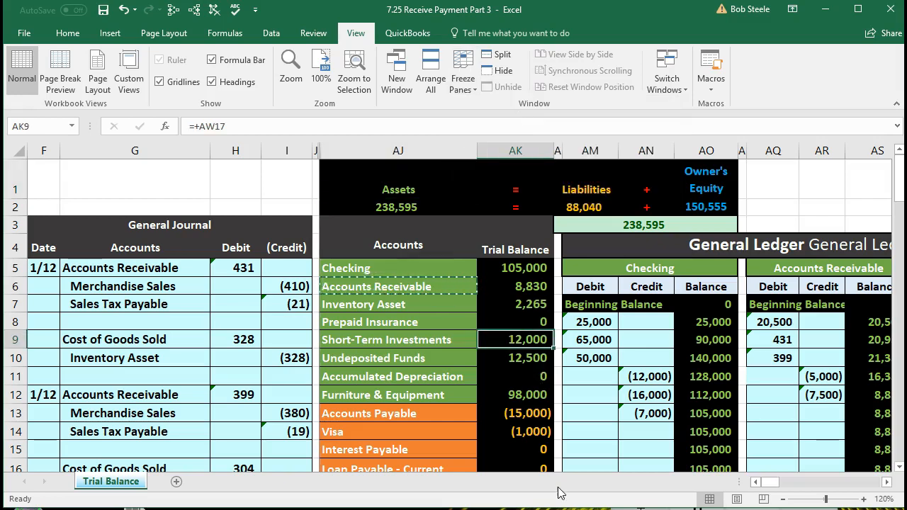
{"action": "key", "text": "Right"}
{"action": "key", "text": "Right"}
{"action": "key", "text": "Right"}
{"action": "key", "text": "Right"}
{"action": "key", "text": "Right"}
{"action": "key", "text": "Right"}
{"action": "key", "text": "Right"}
{"action": "key", "text": "Right"}
{"action": "key", "text": "Right"}
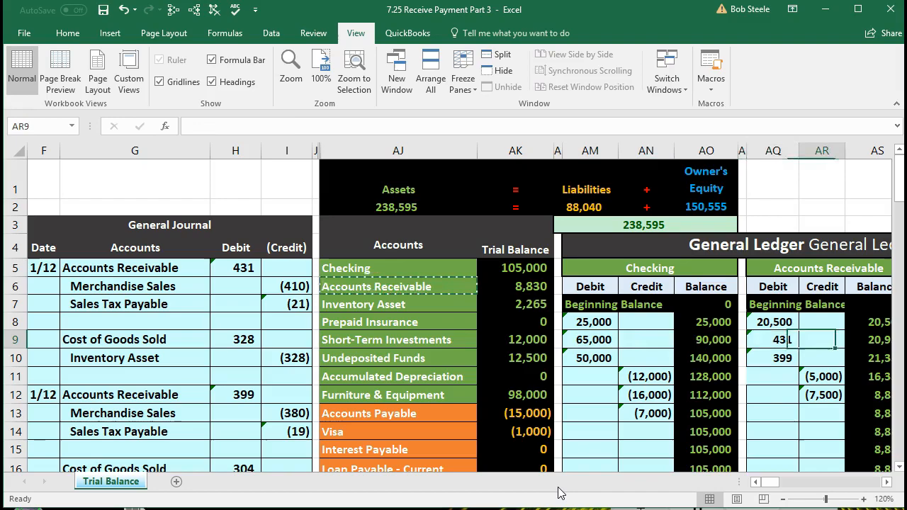
{"action": "key", "text": "Right"}
{"action": "key", "text": "Right"}
{"action": "key", "text": "Right"}
{"action": "key", "text": "Right"}
{"action": "key", "text": "Right"}
{"action": "key", "text": "Right"}
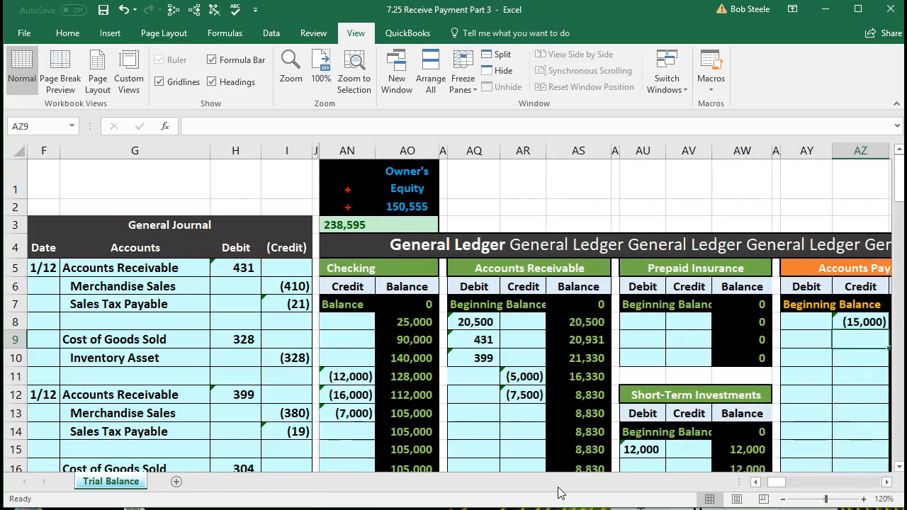
{"action": "scroll", "coordinate": [617, 450], "scroll_direction": "down", "scroll_amount": 5}
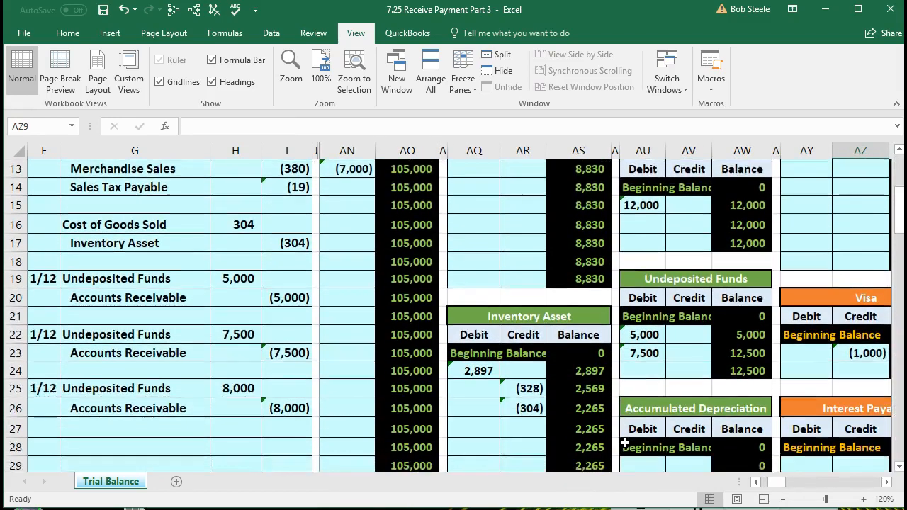
{"action": "left_click", "coordinate": [645, 317]}
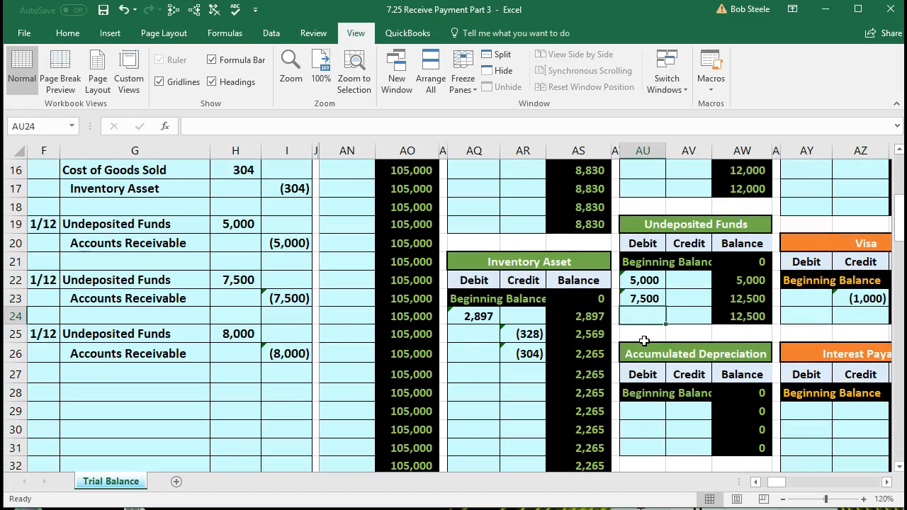
{"action": "scroll", "coordinate": [644, 341], "scroll_direction": "down", "scroll_amount": 1}
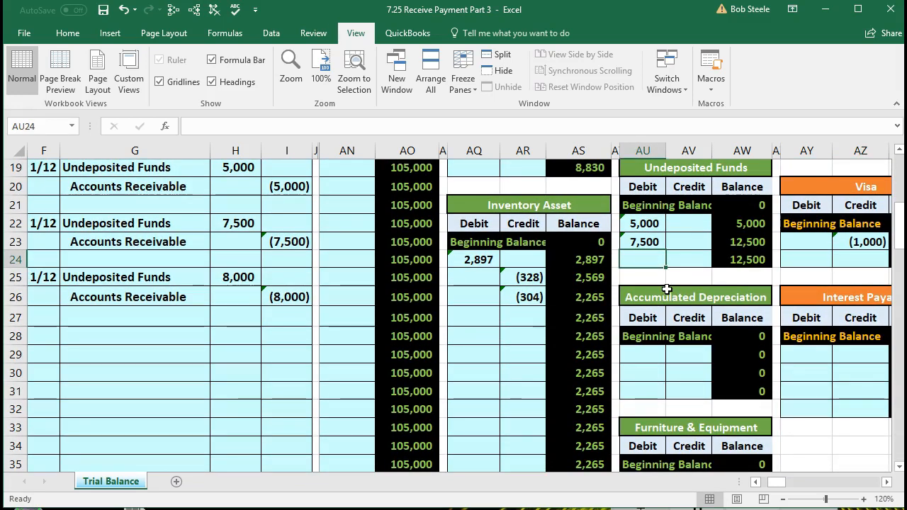
{"action": "type", "text": "="}
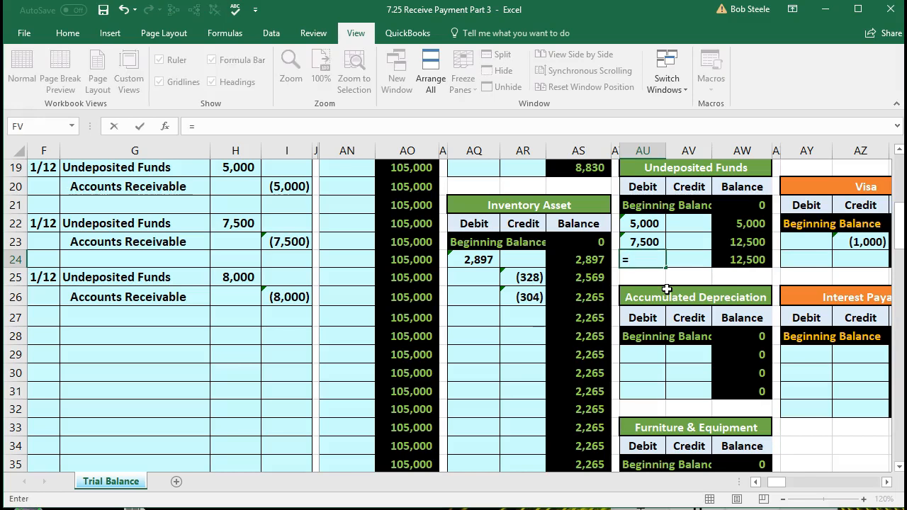
{"action": "left_click", "coordinate": [242, 279]}
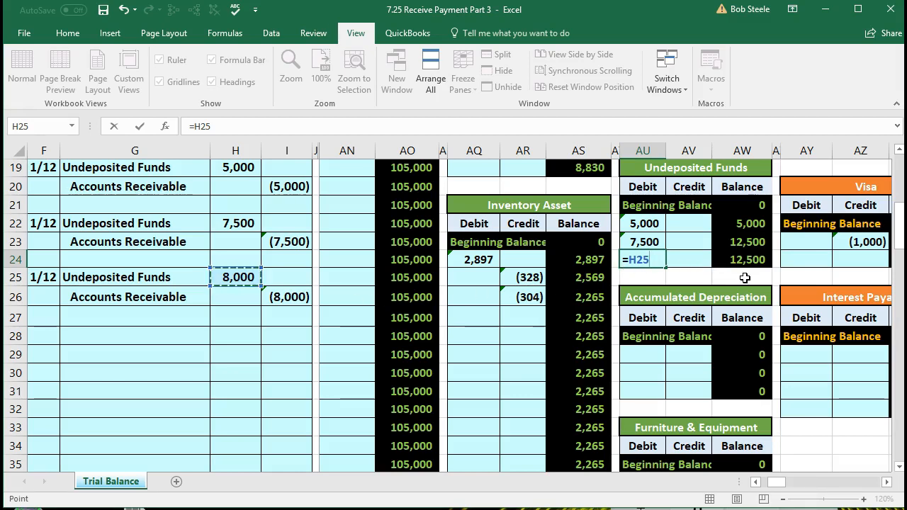
{"action": "key", "text": "Return"}
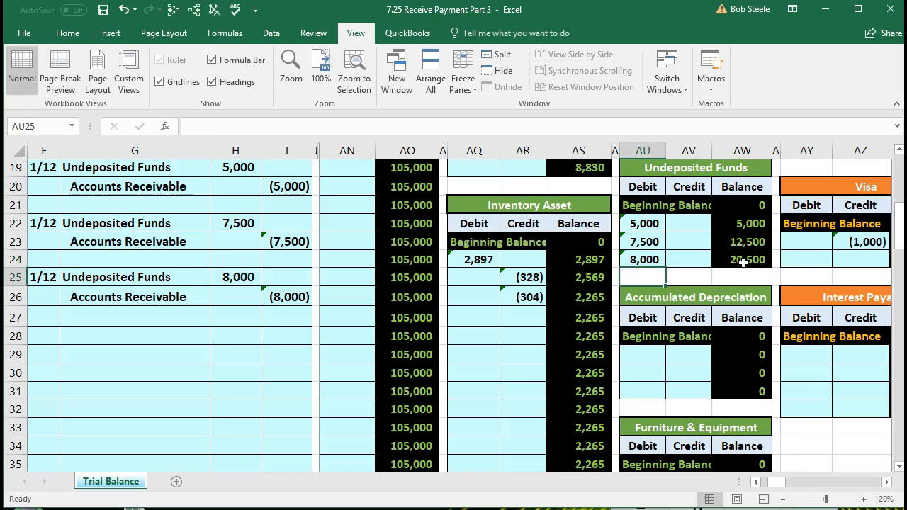
Check the Undeposited Funds balance in the general ledger and on its trial balance line.
{"action": "left_click", "coordinate": [742, 261]}
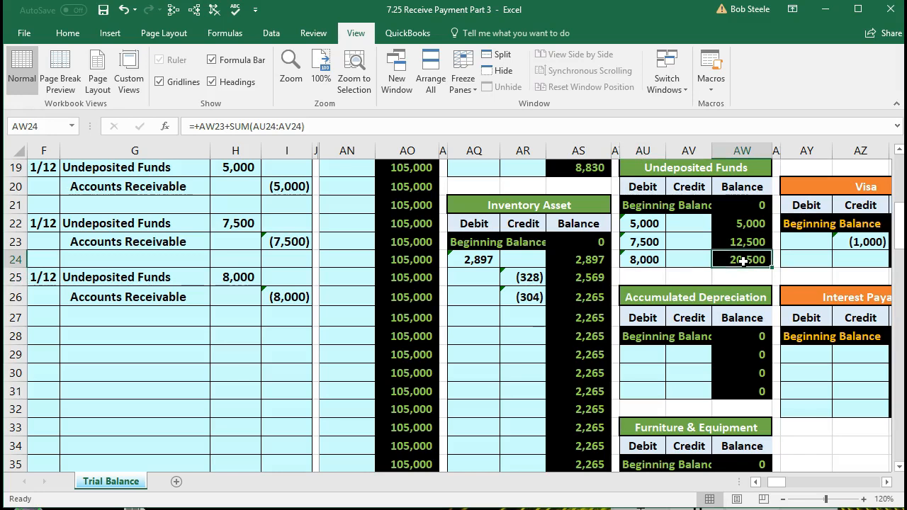
{"action": "key", "text": "Left"}
{"action": "key", "text": "Left"}
{"action": "key", "text": "Left"}
{"action": "key", "text": "Left"}
{"action": "key", "text": "Left"}
{"action": "key", "text": "Left"}
{"action": "key", "text": "Left"}
{"action": "key", "text": "Left"}
{"action": "key", "text": "Left"}
{"action": "key", "text": "Left"}
{"action": "key", "text": "Left"}
{"action": "key", "text": "Left"}
{"action": "key", "text": "Left"}
{"action": "key", "text": "Left"}
{"action": "key", "text": "Left"}
{"action": "key", "text": "Left"}
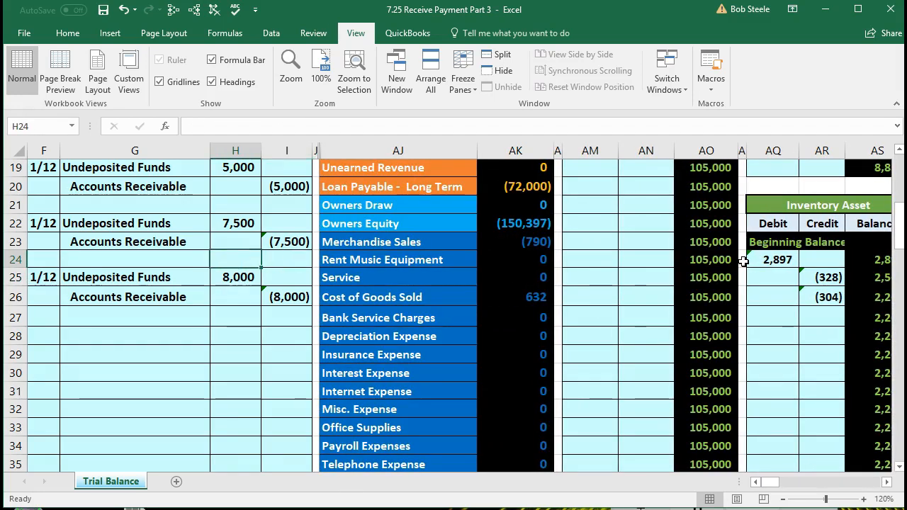
{"action": "scroll", "coordinate": [584, 296], "scroll_direction": "up", "scroll_amount": 3}
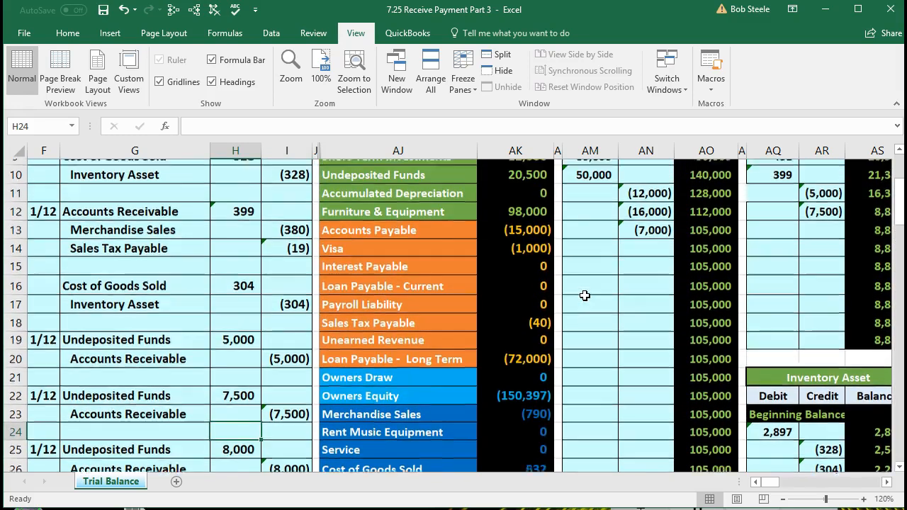
{"action": "scroll", "coordinate": [584, 296], "scroll_direction": "up", "scroll_amount": 1}
{"action": "left_click", "coordinate": [529, 222]}
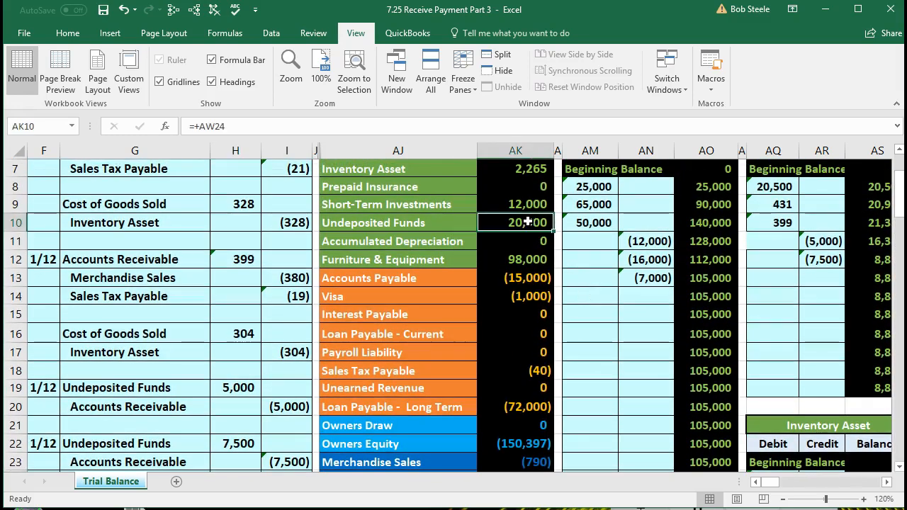
Post the 8,000 credit to the Accounts Receivable ledger account by linking cell AR13 to journal cell I26.
{"action": "scroll", "coordinate": [524, 287], "scroll_direction": "down", "scroll_amount": 3}
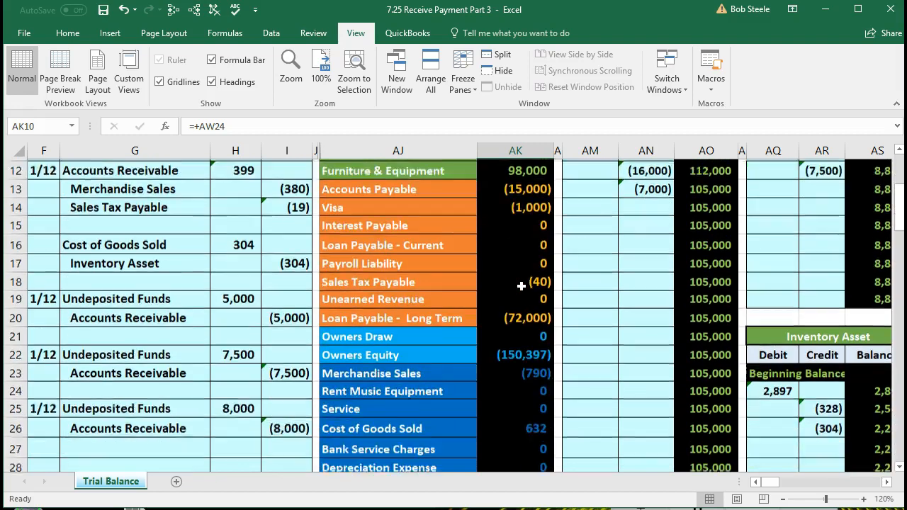
{"action": "left_click_drag", "start_coordinate": [149, 357], "coordinate": [290, 352]}
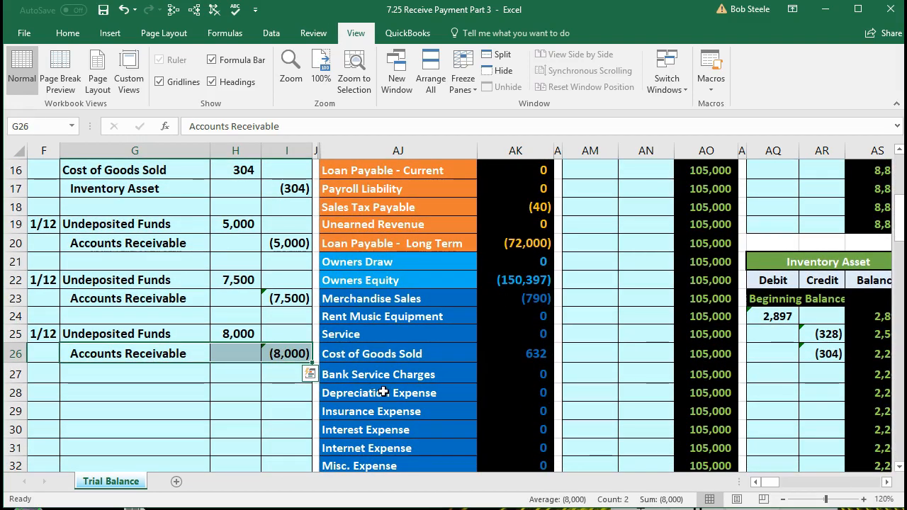
{"action": "scroll", "coordinate": [372, 386], "scroll_direction": "up", "scroll_amount": 4}
{"action": "left_click_drag", "start_coordinate": [363, 212], "coordinate": [509, 213]}
{"action": "scroll", "coordinate": [539, 311], "scroll_direction": "up", "scroll_amount": 1}
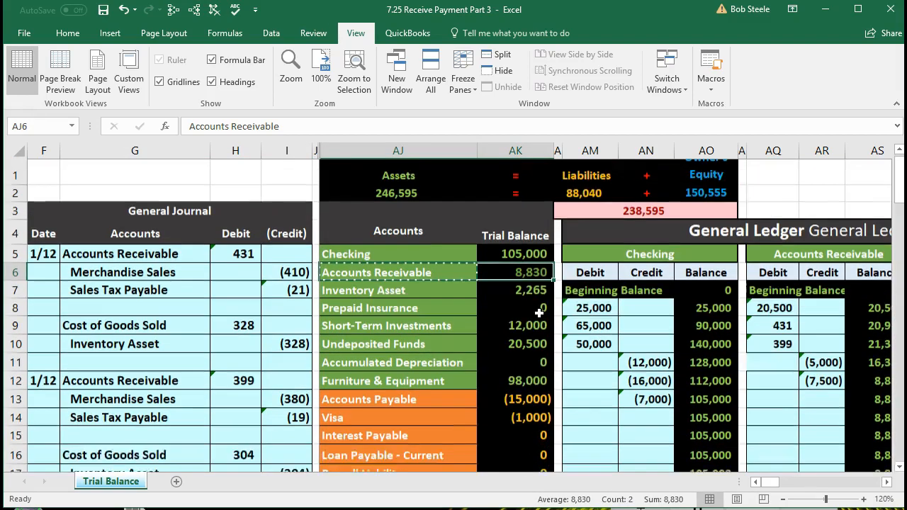
{"action": "left_click", "coordinate": [735, 354]}
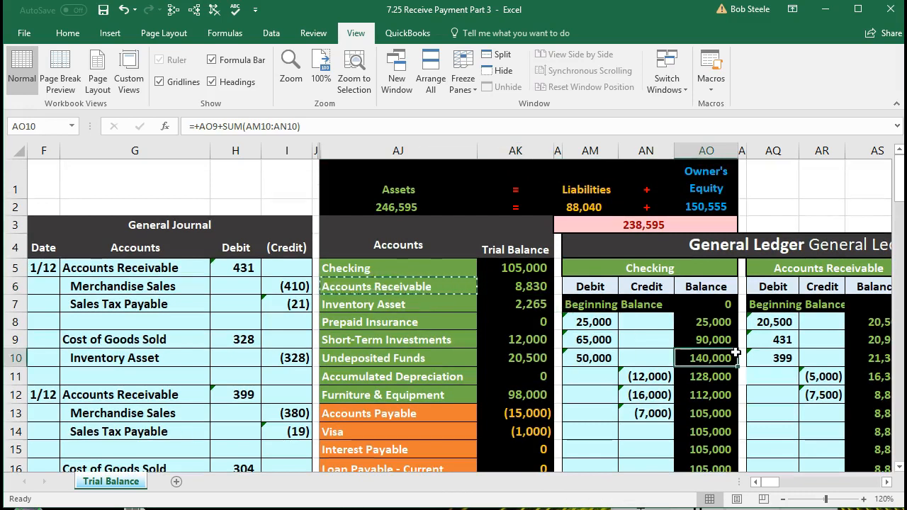
{"action": "key", "text": "Right"}
{"action": "key", "text": "Right"}
{"action": "key", "text": "Right"}
{"action": "key", "text": "Right"}
{"action": "key", "text": "Right"}
{"action": "key", "text": "Right"}
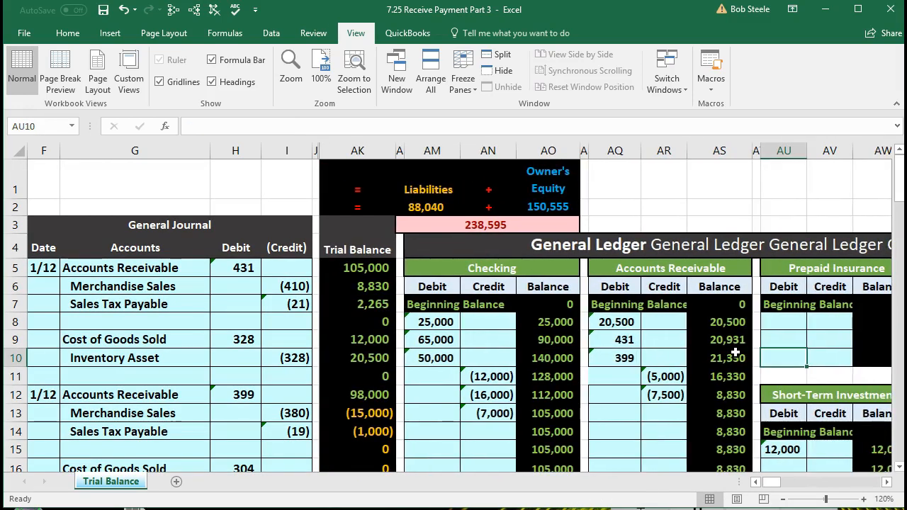
{"action": "scroll", "coordinate": [675, 322], "scroll_direction": "down", "scroll_amount": 1}
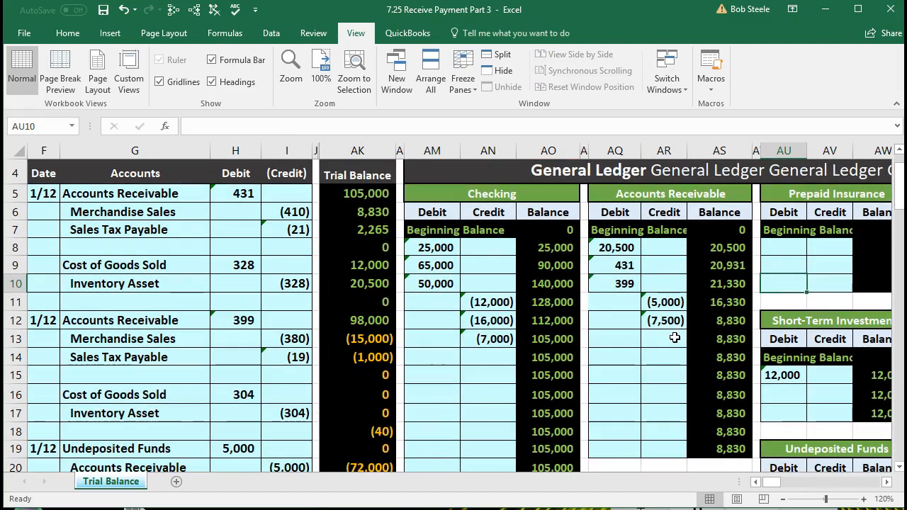
{"action": "left_click", "coordinate": [674, 338]}
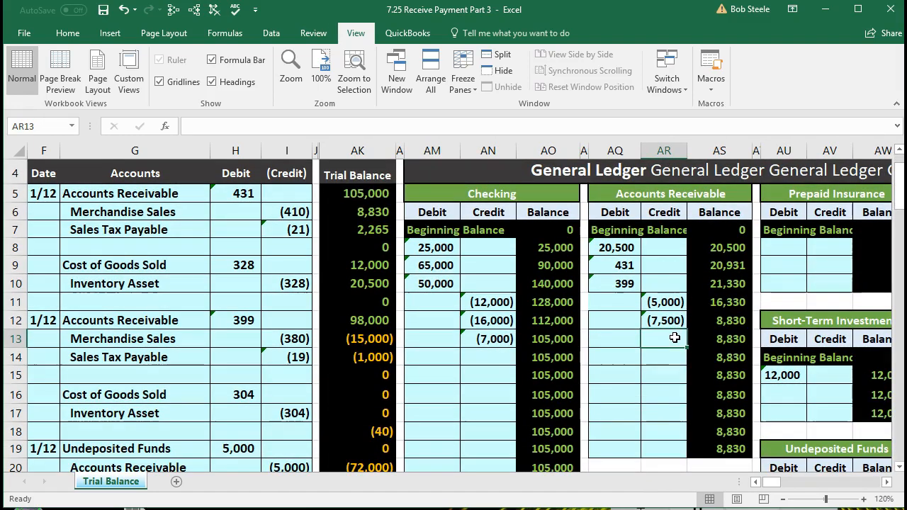
{"action": "scroll", "coordinate": [675, 338], "scroll_direction": "down", "scroll_amount": 2}
{"action": "scroll", "coordinate": [675, 338], "scroll_direction": "down", "scroll_amount": 1}
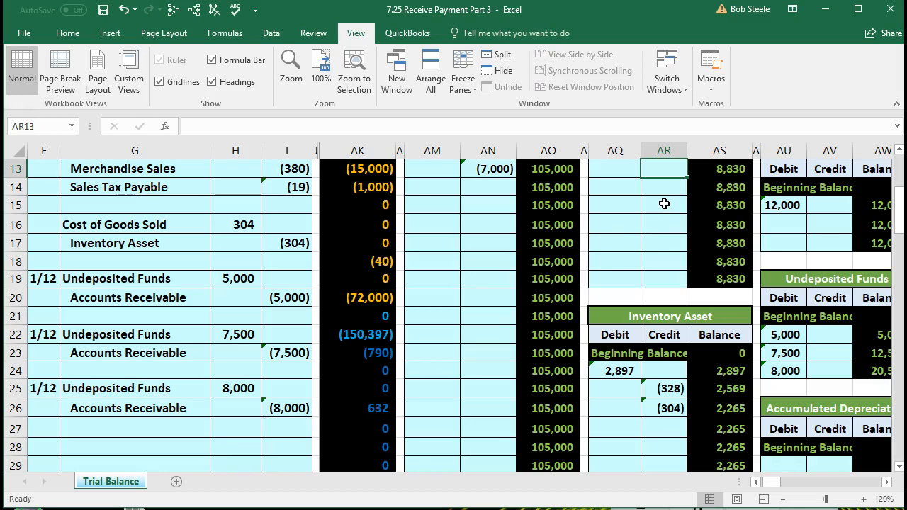
{"action": "type", "text": "="}
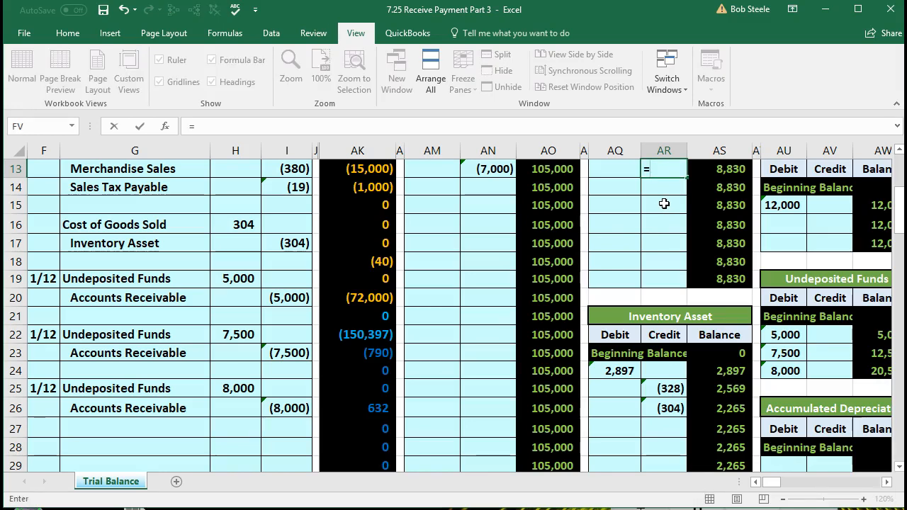
{"action": "left_click", "coordinate": [290, 408]}
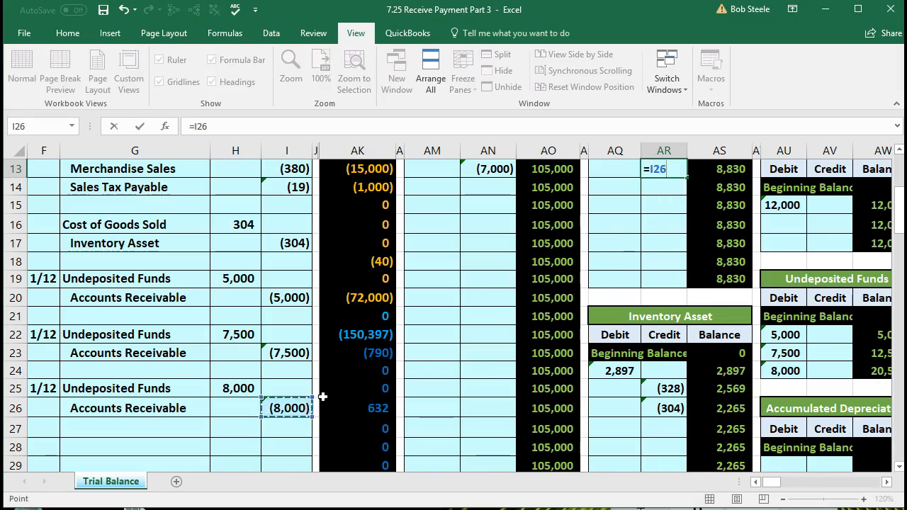
{"action": "scroll", "coordinate": [603, 347], "scroll_direction": "up", "scroll_amount": 1}
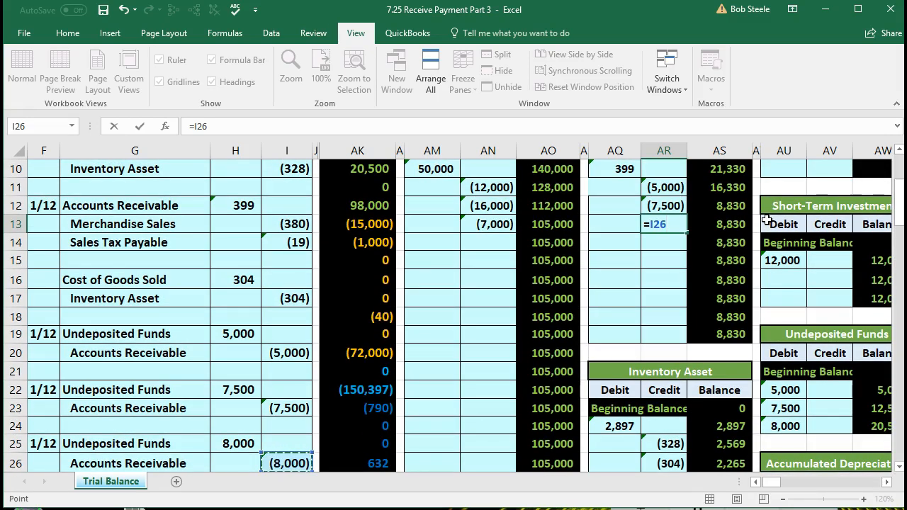
{"action": "key", "text": "Return"}
Check the Accounts Receivable ledger balance in AS13 against its trial balance line and review the account's debit and credit entries.
{"action": "left_click", "coordinate": [740, 231]}
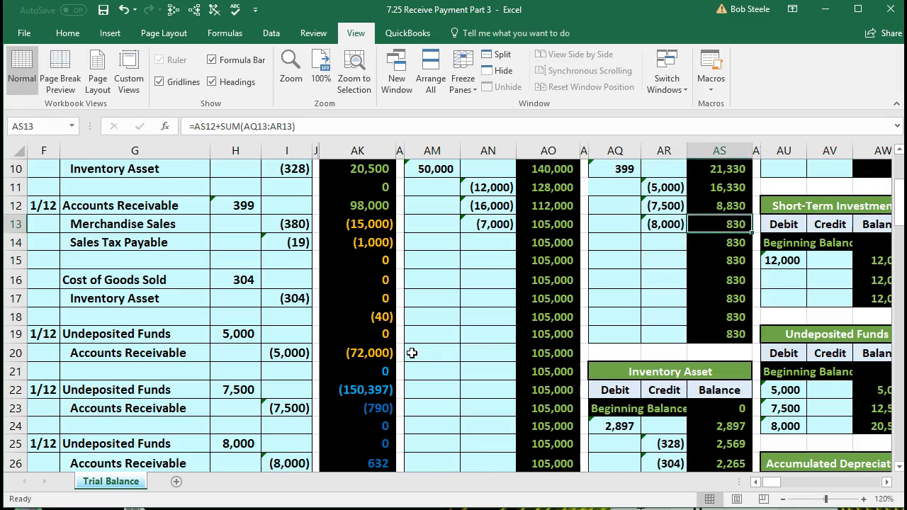
{"action": "key", "text": "Left"}
{"action": "key", "text": "Left"}
{"action": "key", "text": "Left"}
{"action": "key", "text": "Left"}
{"action": "key", "text": "Left"}
{"action": "key", "text": "Left"}
{"action": "key", "text": "Left"}
{"action": "key", "text": "Left"}
{"action": "key", "text": "Left"}
{"action": "key", "text": "Left"}
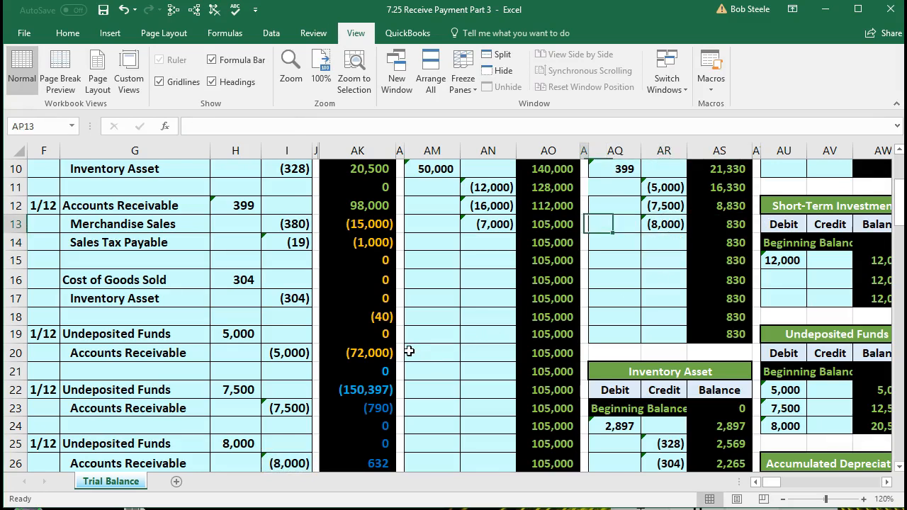
{"action": "key", "text": "Left"}
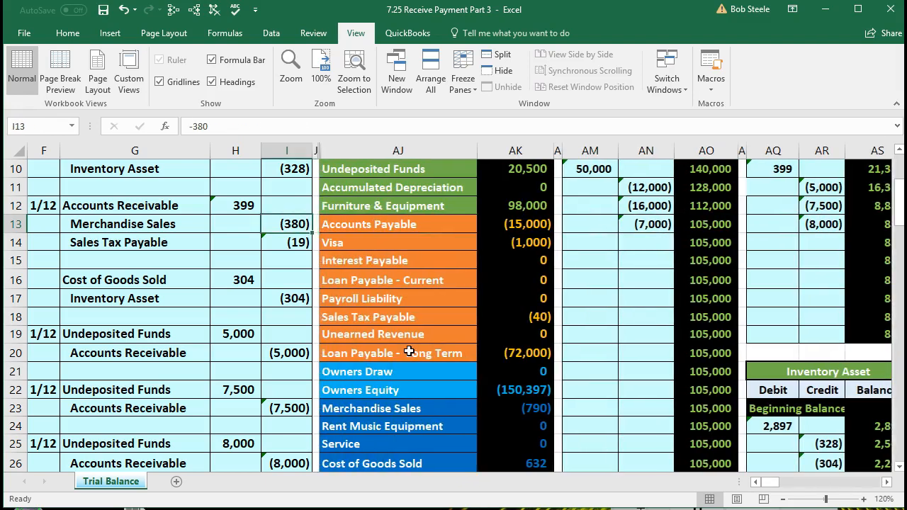
{"action": "scroll", "coordinate": [409, 351], "scroll_direction": "up", "scroll_amount": 2}
{"action": "left_click", "coordinate": [514, 213]}
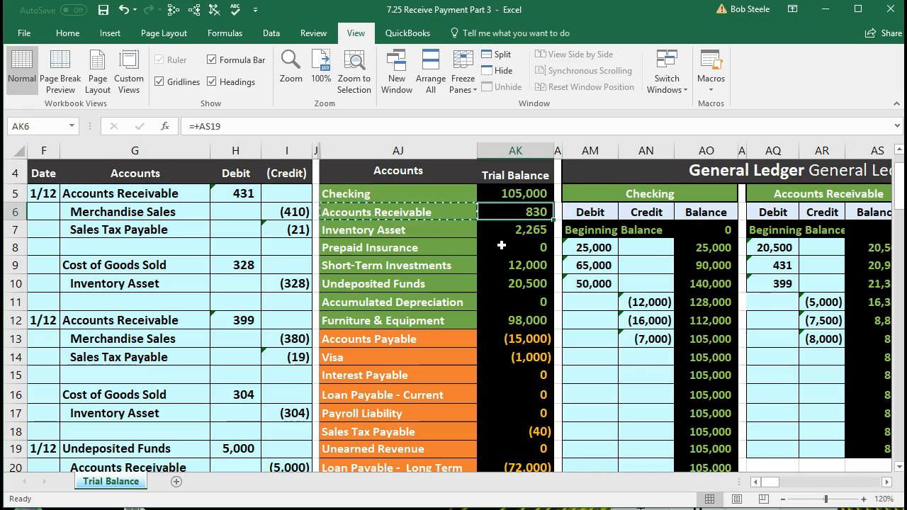
{"action": "left_click_drag", "start_coordinate": [761, 245], "coordinate": [788, 341]}
{"action": "left_click", "coordinate": [784, 369]}
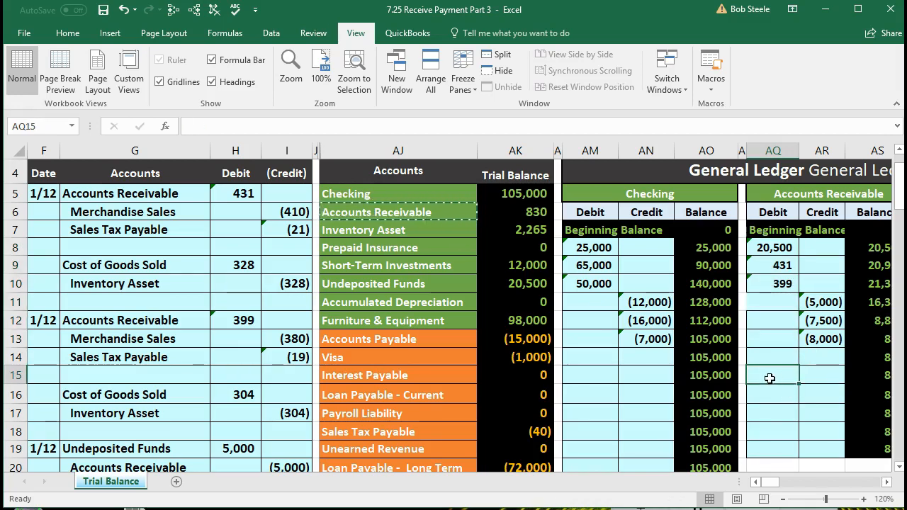
{"action": "left_click", "coordinate": [523, 227]}
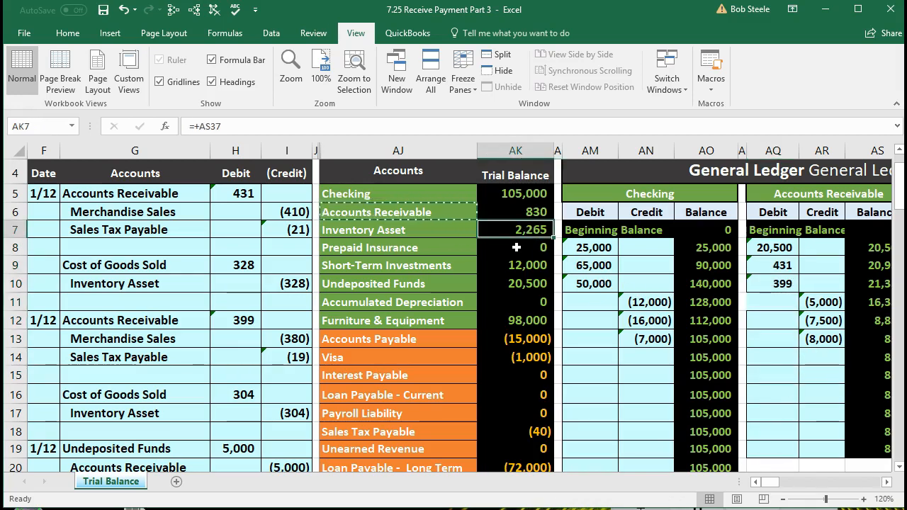
{"action": "key", "text": "Up"}
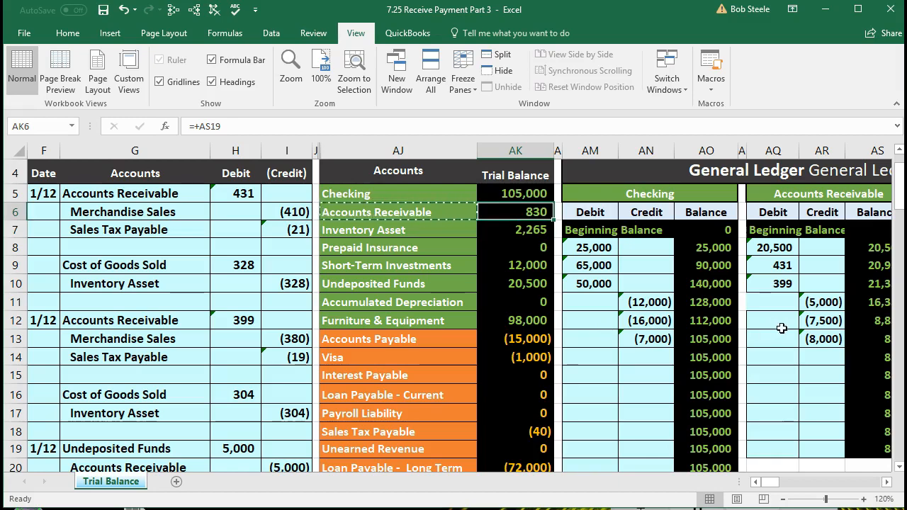
Compare the 8,000 credit posted in the Accounts Receivable ledger with its source entry in journal cell I26.
{"action": "left_click", "coordinate": [822, 338]}
{"action": "scroll", "coordinate": [402, 372], "scroll_direction": "down", "scroll_amount": 2}
{"action": "scroll", "coordinate": [401, 372], "scroll_direction": "down", "scroll_amount": 2}
{"action": "left_click", "coordinate": [288, 293]}
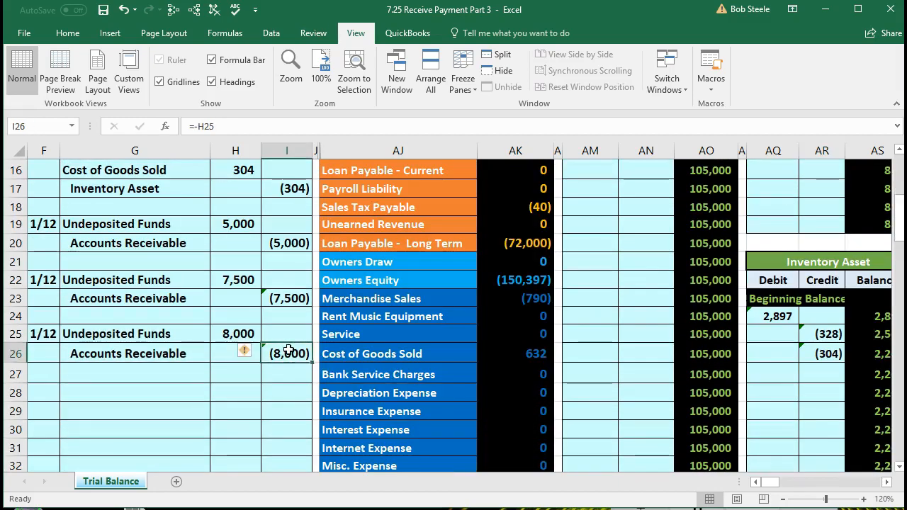
{"action": "scroll", "coordinate": [325, 381], "scroll_direction": "up", "scroll_amount": 4}
{"action": "scroll", "coordinate": [325, 381], "scroll_direction": "up", "scroll_amount": 1}
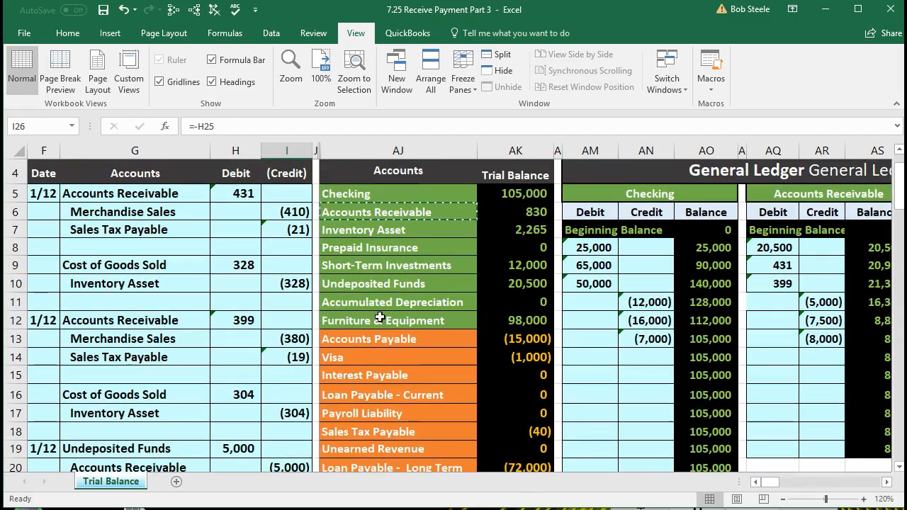
Post the 8,000 credit to the Smith Guitars account in the accounts receivable subsidiary ledger by linking cell CS15 to journal cell I26.
{"action": "left_click", "coordinate": [457, 215]}
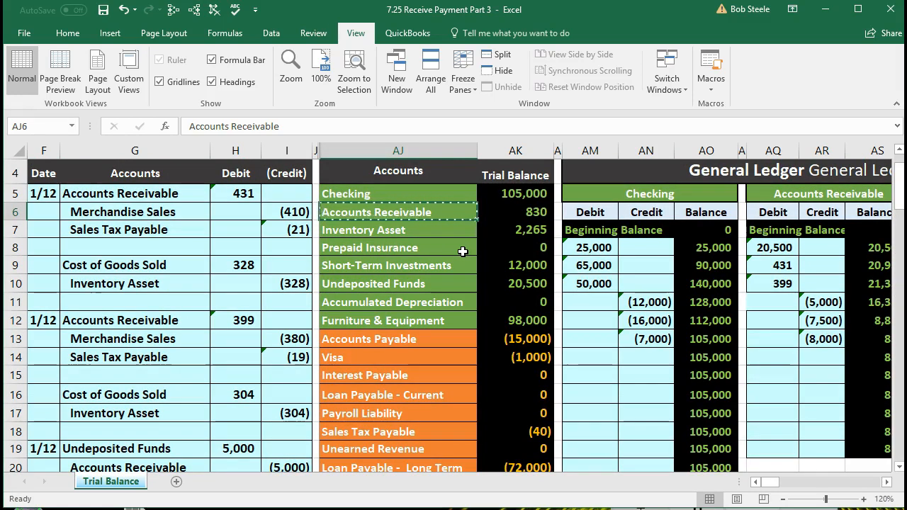
{"action": "key", "text": "Right"}
{"action": "key", "text": "Right"}
{"action": "key", "text": "Right"}
{"action": "key", "text": "Right"}
{"action": "key", "text": "Right"}
{"action": "key", "text": "Right"}
{"action": "key", "text": "Right"}
{"action": "key", "text": "Right"}
{"action": "key", "text": "Right"}
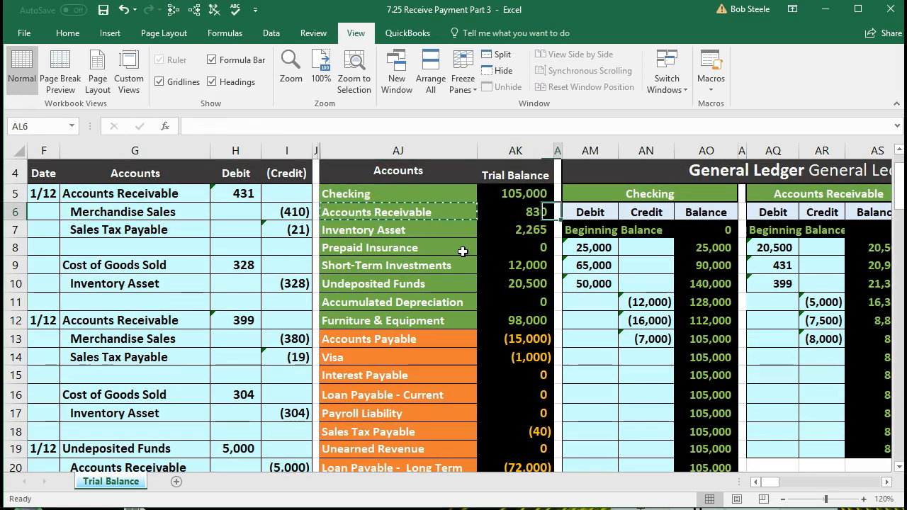
{"action": "key", "text": "Right"}
{"action": "key", "text": "Right"}
{"action": "key", "text": "Right"}
{"action": "key", "text": "Right"}
{"action": "key", "text": "Right"}
{"action": "key", "text": "Right"}
{"action": "key", "text": "Right"}
{"action": "key", "text": "Right"}
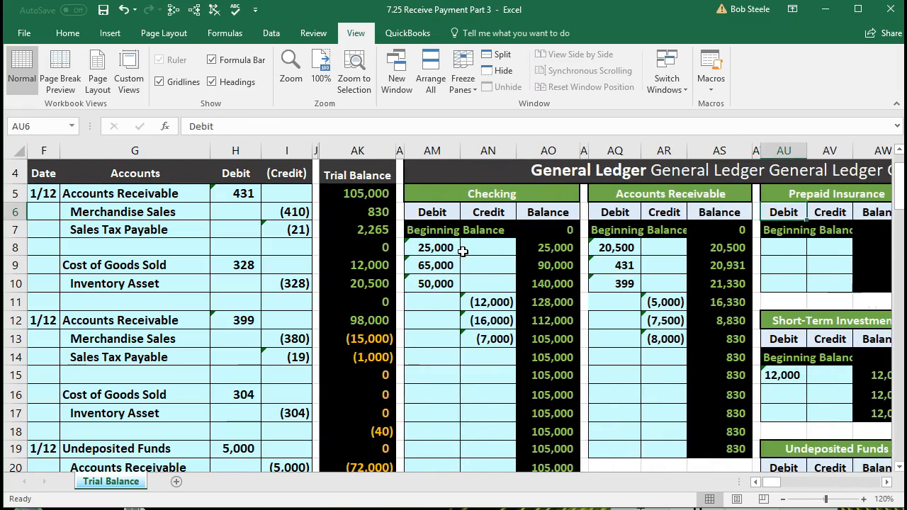
{"action": "key", "text": "Right"}
{"action": "key", "text": "Right"}
{"action": "key", "text": "Right"}
{"action": "key", "text": "Right"}
{"action": "key", "text": "Right"}
{"action": "key", "text": "Right"}
{"action": "key", "text": "Right"}
{"action": "key", "text": "Right"}
{"action": "key", "text": "Right"}
{"action": "key", "text": "Right"}
{"action": "key", "text": "Right"}
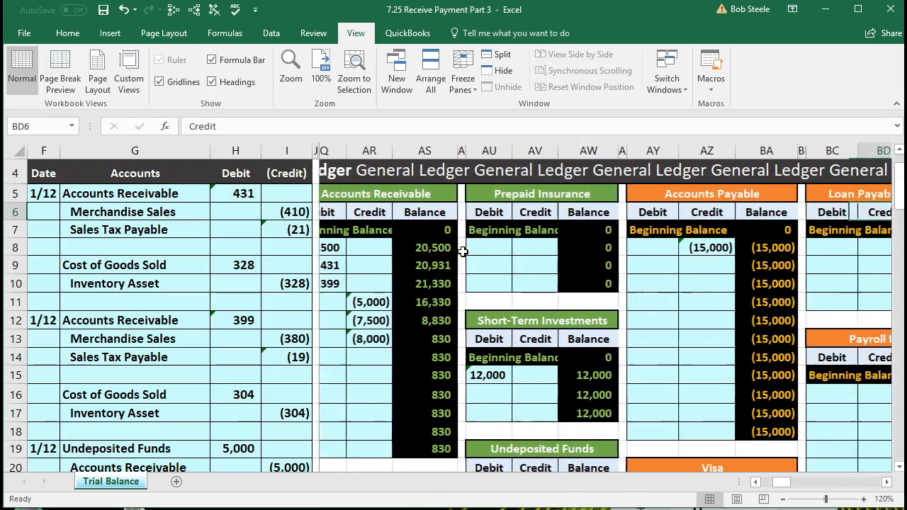
{"action": "key", "text": "Right"}
{"action": "key", "text": "Right"}
{"action": "key", "text": "Right"}
{"action": "key", "text": "Right"}
{"action": "key", "text": "Right"}
{"action": "key", "text": "Right"}
{"action": "key", "text": "Right"}
{"action": "key", "text": "Right"}
{"action": "key", "text": "Right"}
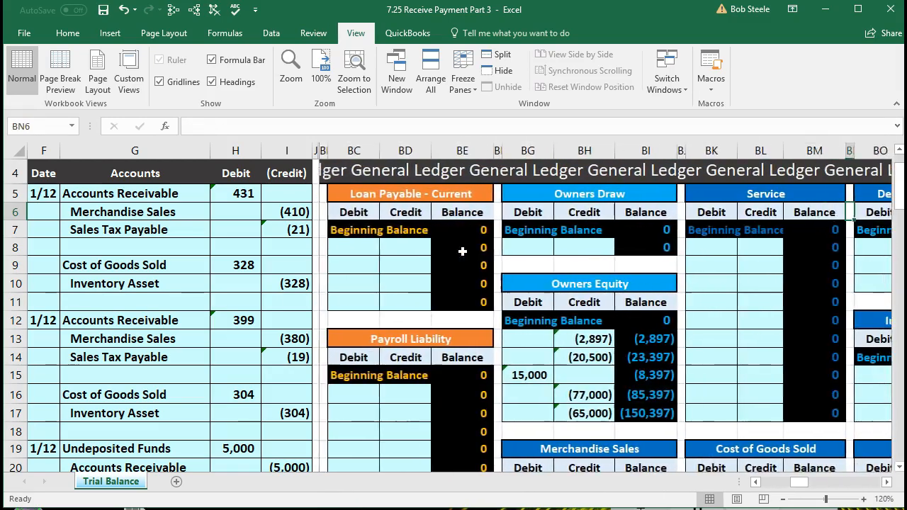
{"action": "key", "text": "Right"}
{"action": "key", "text": "Right"}
{"action": "key", "text": "Right"}
{"action": "key", "text": "Right"}
{"action": "key", "text": "Right"}
{"action": "key", "text": "Right"}
{"action": "key", "text": "Right"}
{"action": "key", "text": "Right"}
{"action": "key", "text": "Right"}
{"action": "key", "text": "Right"}
{"action": "key", "text": "Right"}
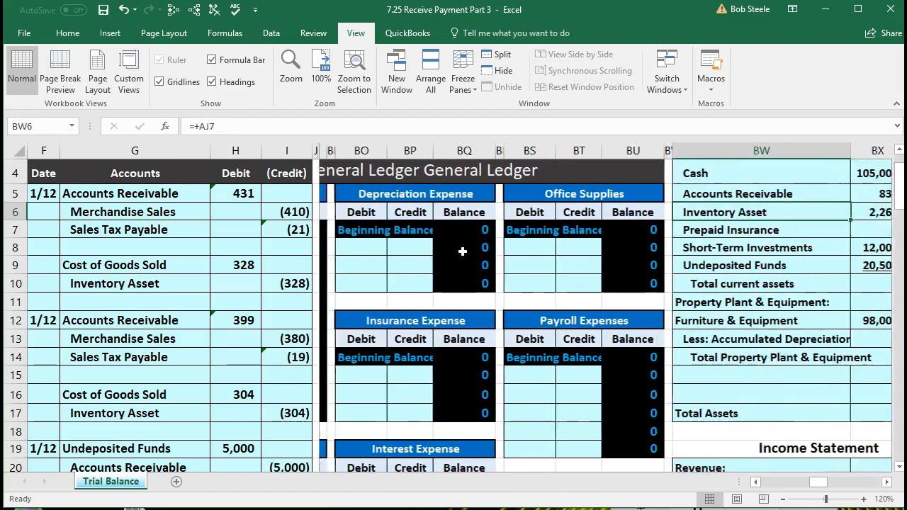
{"action": "key", "text": "Right"}
{"action": "key", "text": "Right"}
{"action": "key", "text": "Right"}
{"action": "key", "text": "Right"}
{"action": "key", "text": "Right"}
{"action": "key", "text": "Right"}
{"action": "key", "text": "Right"}
{"action": "key", "text": "Right"}
{"action": "key", "text": "Right"}
{"action": "key", "text": "Right"}
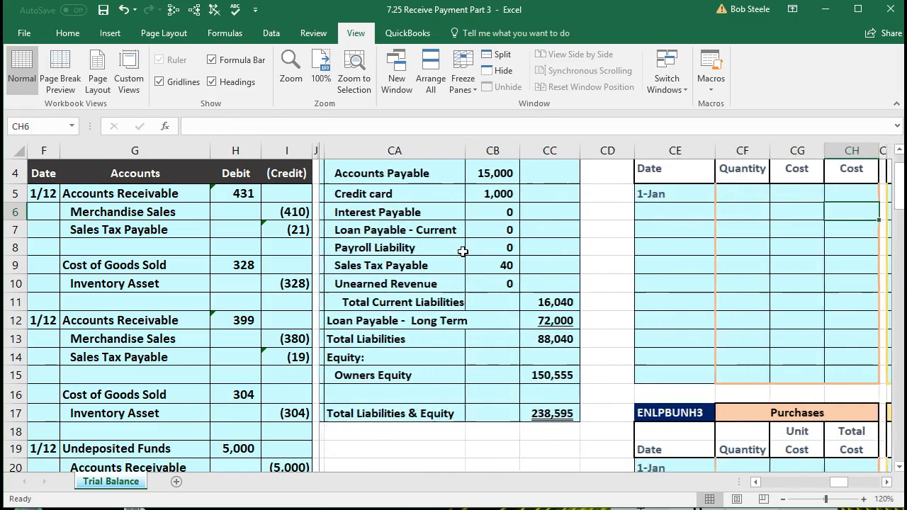
{"action": "key", "text": "Right"}
{"action": "key", "text": "Right"}
{"action": "key", "text": "Right"}
{"action": "key", "text": "Right"}
{"action": "key", "text": "Right"}
{"action": "key", "text": "Right"}
{"action": "key", "text": "Right"}
{"action": "key", "text": "Right"}
{"action": "key", "text": "Right"}
{"action": "key", "text": "Right"}
{"action": "key", "text": "Right"}
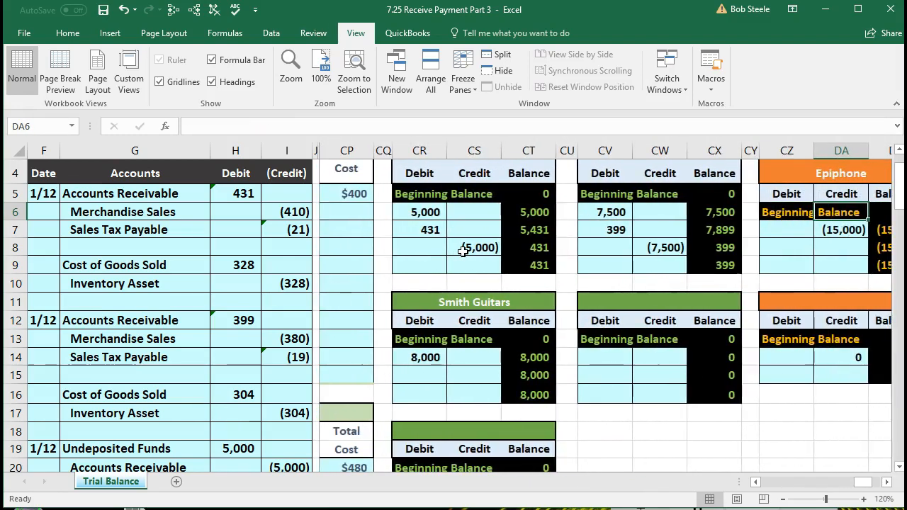
{"action": "scroll", "coordinate": [462, 252], "scroll_direction": "up", "scroll_amount": 1}
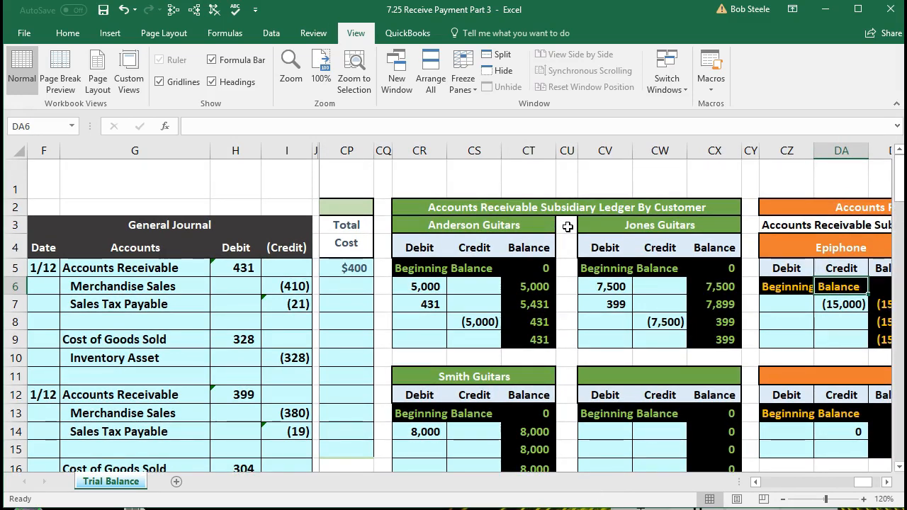
{"action": "scroll", "coordinate": [567, 228], "scroll_direction": "down", "scroll_amount": 1}
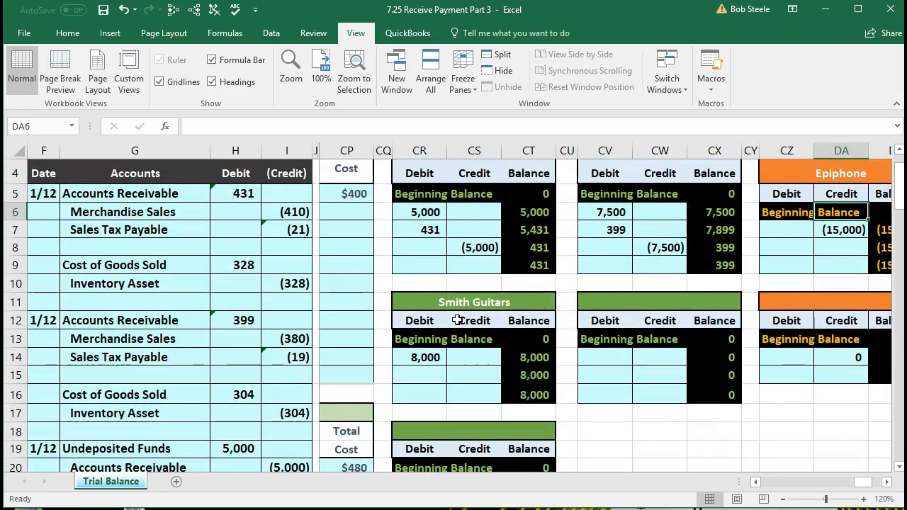
{"action": "left_click", "coordinate": [435, 359]}
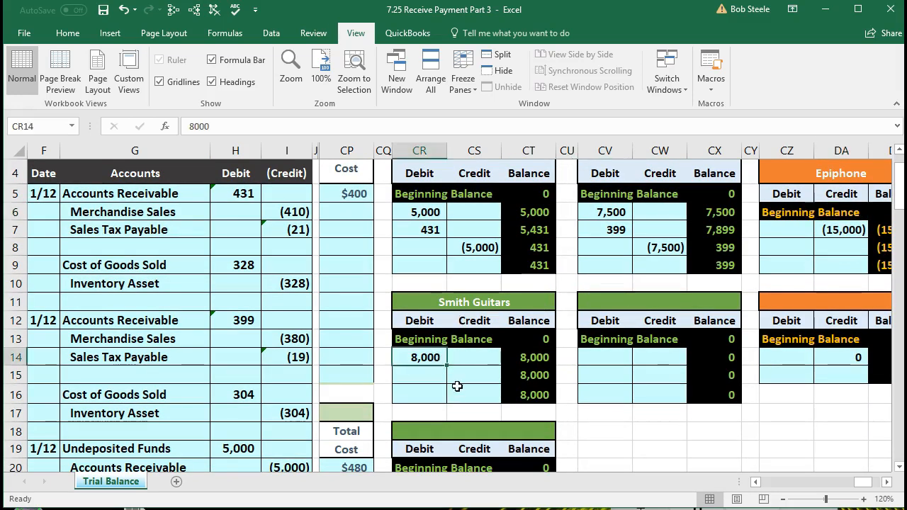
{"action": "left_click", "coordinate": [461, 377]}
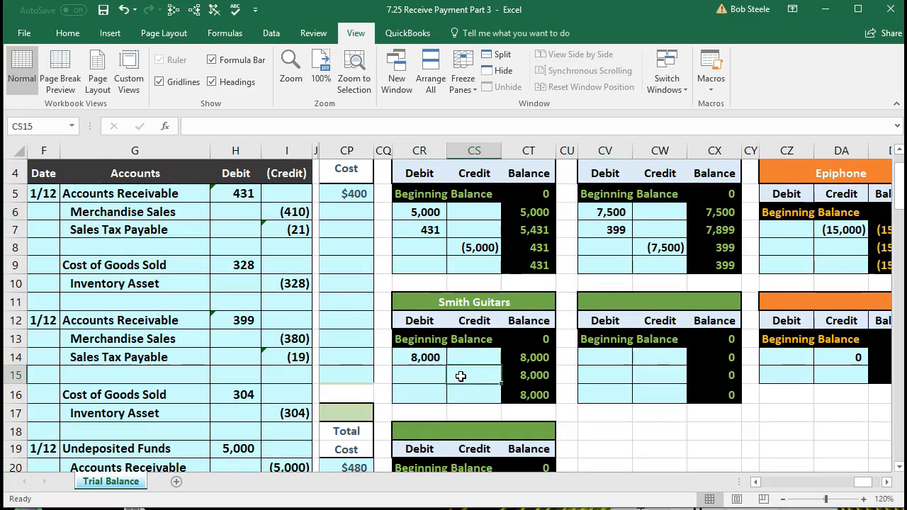
{"action": "scroll", "coordinate": [460, 376], "scroll_direction": "down", "scroll_amount": 3}
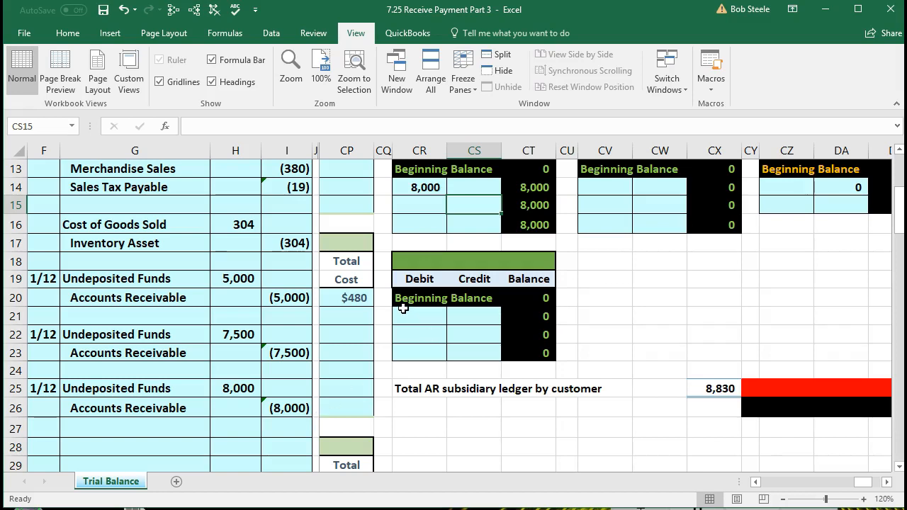
{"action": "type", "text": "="}
{"action": "left_click", "coordinate": [294, 410]}
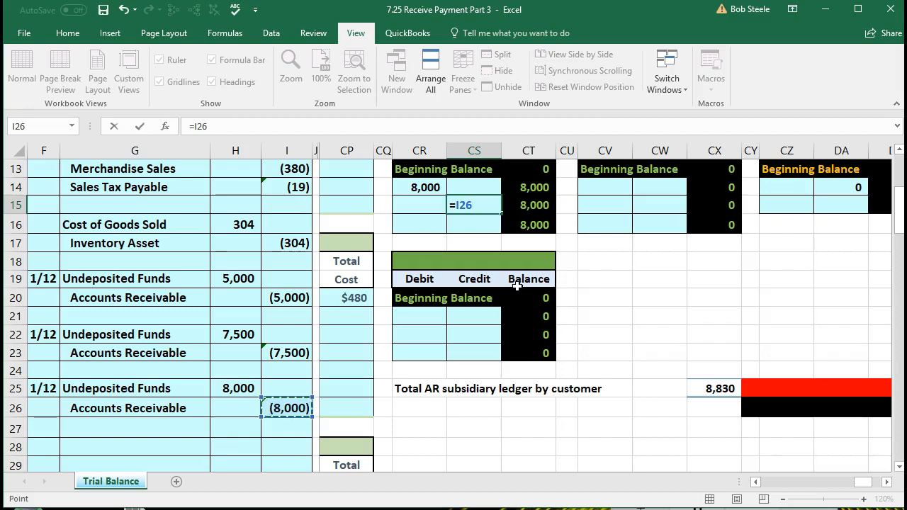
{"action": "key", "text": "Return"}
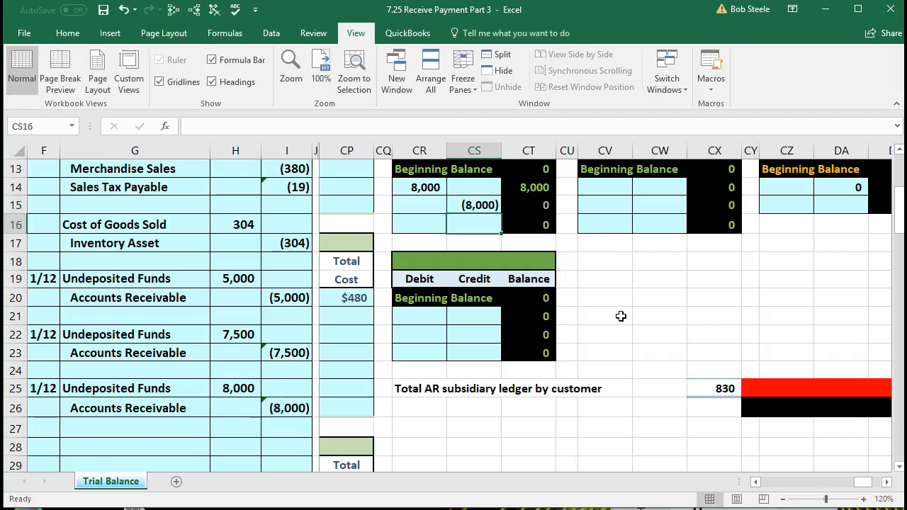
Check the Smith Guitars ending balance in CT16 and inspect the formula behind the total AR subsidiary ledger by customer in CX25.
{"action": "scroll", "coordinate": [641, 333], "scroll_direction": "up", "scroll_amount": 4}
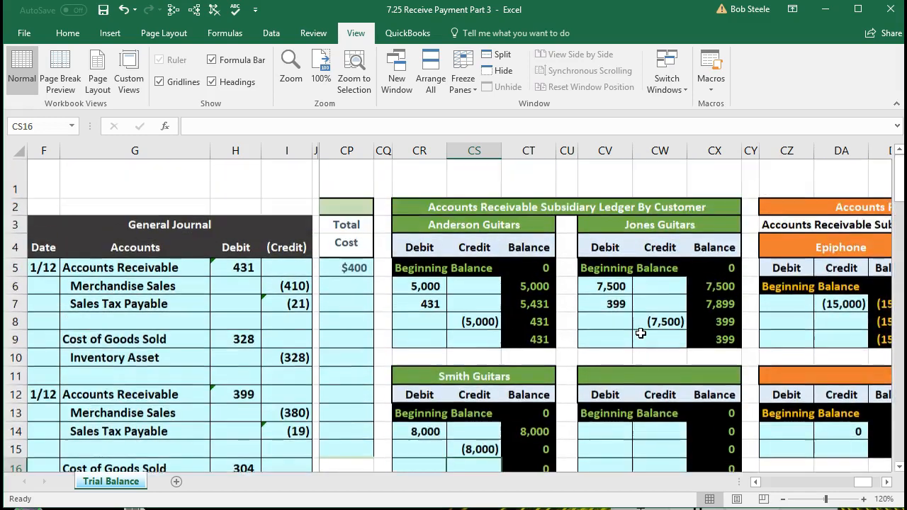
{"action": "scroll", "coordinate": [640, 336], "scroll_direction": "down", "scroll_amount": 1}
{"action": "left_click", "coordinate": [547, 395]}
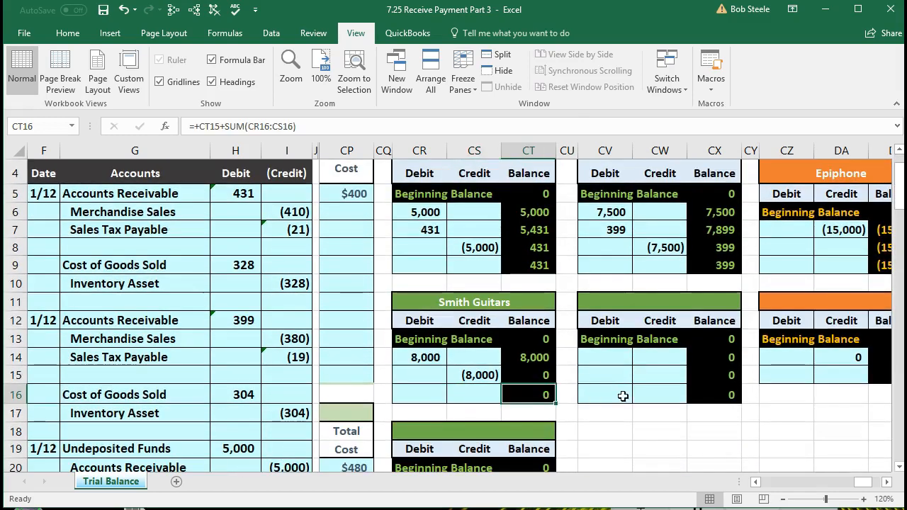
{"action": "scroll", "coordinate": [665, 392], "scroll_direction": "down", "scroll_amount": 3}
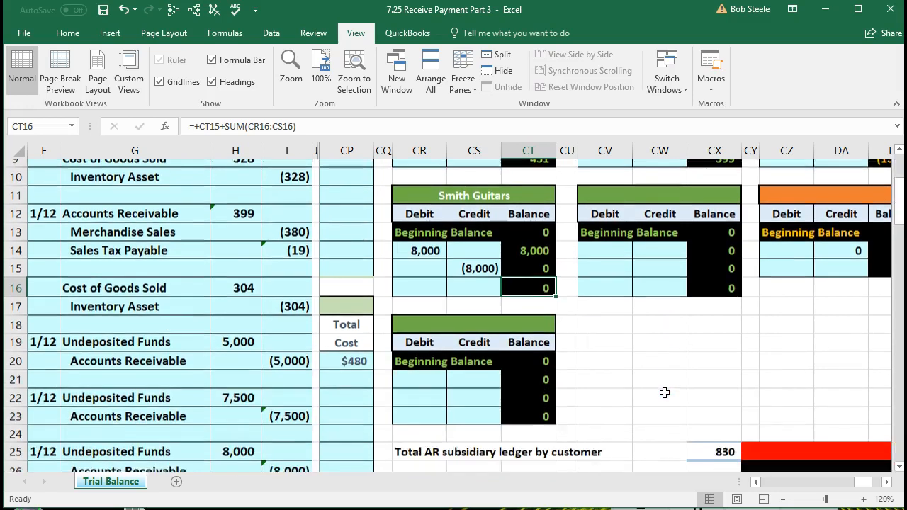
{"action": "double_click", "coordinate": [704, 386]}
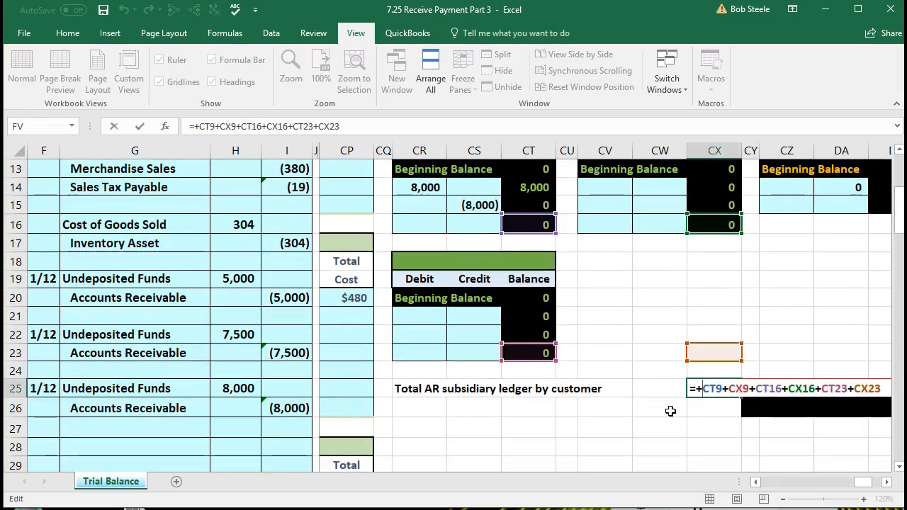
{"action": "key", "text": "Return"}
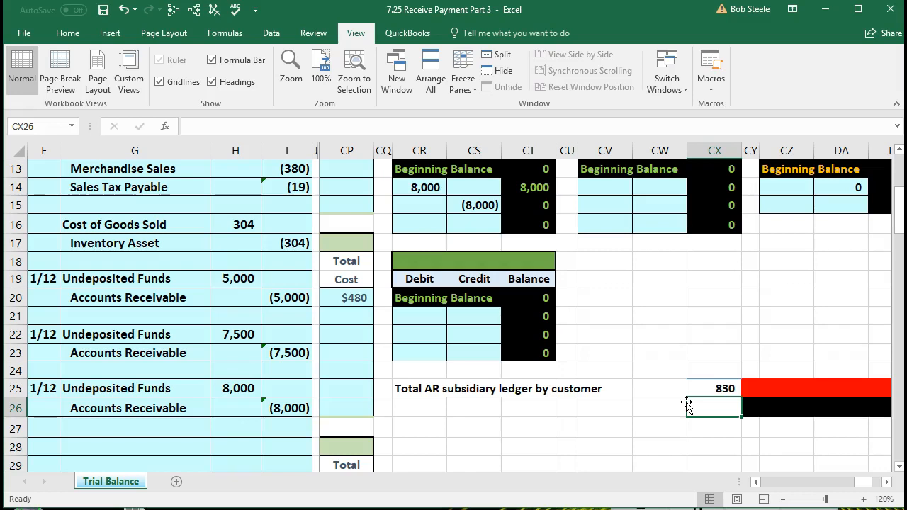
Compare the subsidiary ledger total with the Accounts Receivable general ledger balance and its trial balance line in AK6.
{"action": "key", "text": "Left"}
{"action": "key", "text": "Left"}
{"action": "key", "text": "Left"}
{"action": "key", "text": "Left"}
{"action": "key", "text": "Left"}
{"action": "key", "text": "Left"}
{"action": "key", "text": "Left"}
{"action": "key", "text": "Left"}
{"action": "key", "text": "Left"}
{"action": "key", "text": "Left"}
{"action": "key", "text": "Left"}
{"action": "key", "text": "Left"}
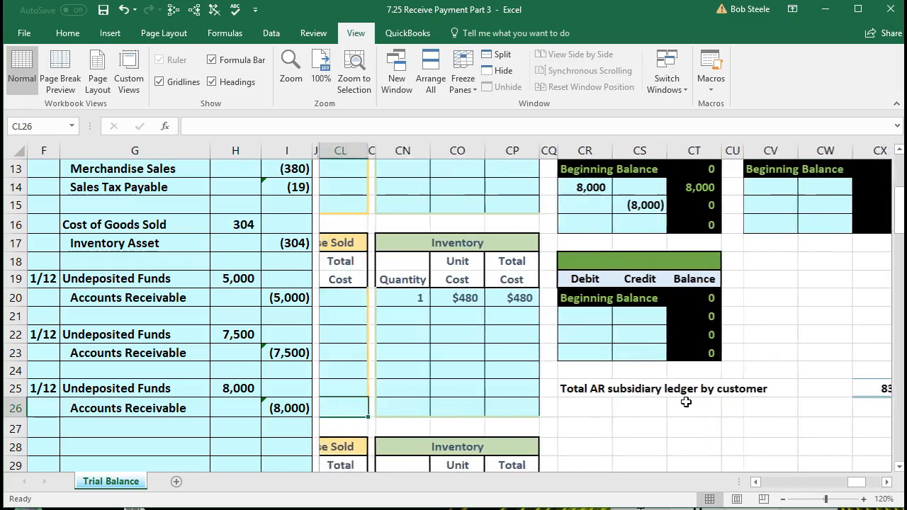
{"action": "key", "text": "Left"}
{"action": "key", "text": "Left"}
{"action": "key", "text": "Left"}
{"action": "key", "text": "Left"}
{"action": "key", "text": "Left"}
{"action": "key", "text": "Left"}
{"action": "key", "text": "Left"}
{"action": "key", "text": "Left"}
{"action": "key", "text": "Left"}
{"action": "key", "text": "Left"}
{"action": "key", "text": "Left"}
{"action": "key", "text": "Left"}
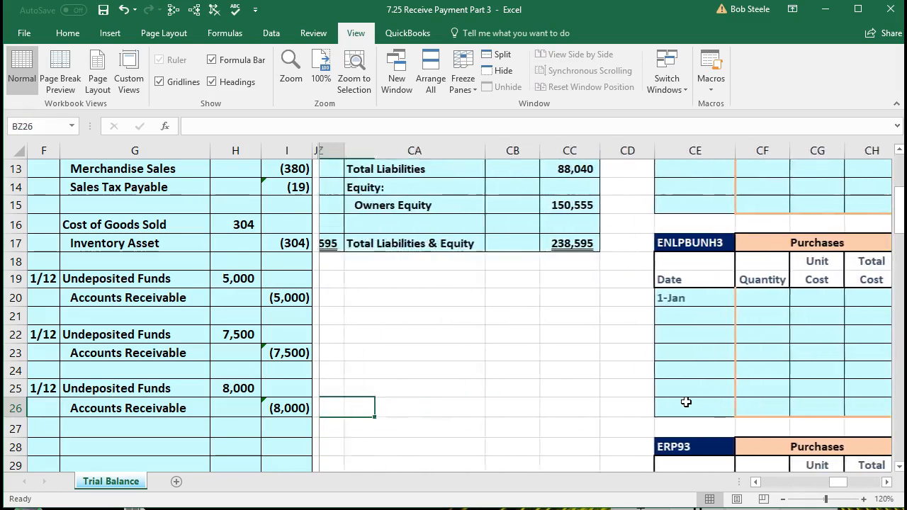
{"action": "key", "text": "Left"}
{"action": "key", "text": "Left"}
{"action": "key", "text": "Left"}
{"action": "key", "text": "Left"}
{"action": "key", "text": "Left"}
{"action": "key", "text": "Left"}
{"action": "key", "text": "Left"}
{"action": "key", "text": "Left"}
{"action": "key", "text": "Left"}
{"action": "key", "text": "Left"}
{"action": "key", "text": "Left"}
{"action": "key", "text": "Left"}
{"action": "key", "text": "Left"}
{"action": "key", "text": "Left"}
{"action": "key", "text": "Left"}
{"action": "key", "text": "Left"}
{"action": "key", "text": "Left"}
{"action": "key", "text": "Left"}
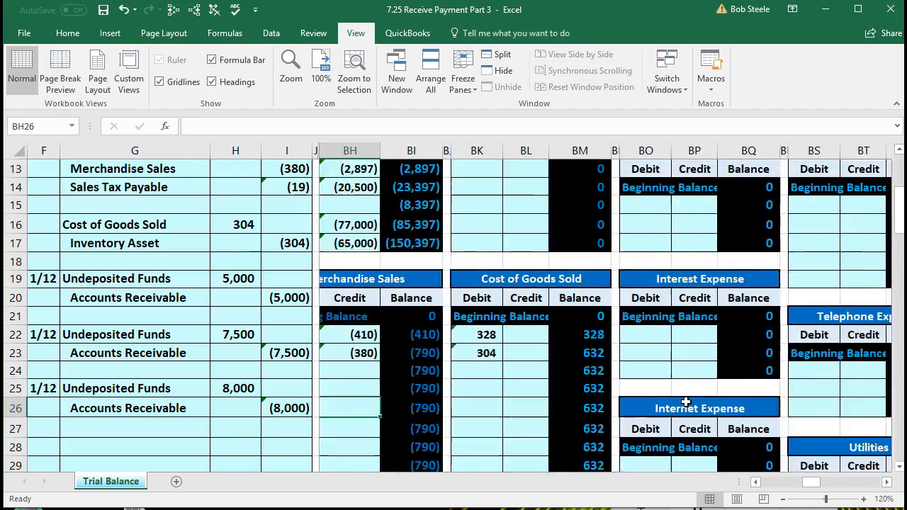
{"action": "key", "text": "Left"}
{"action": "key", "text": "Left"}
{"action": "key", "text": "Left"}
{"action": "key", "text": "Left"}
{"action": "key", "text": "Left"}
{"action": "key", "text": "Left"}
{"action": "key", "text": "Left"}
{"action": "key", "text": "Left"}
{"action": "key", "text": "Left"}
{"action": "key", "text": "Left"}
{"action": "key", "text": "Left"}
{"action": "key", "text": "Left"}
{"action": "key", "text": "Left"}
{"action": "key", "text": "Left"}
{"action": "key", "text": "Left"}
{"action": "key", "text": "Left"}
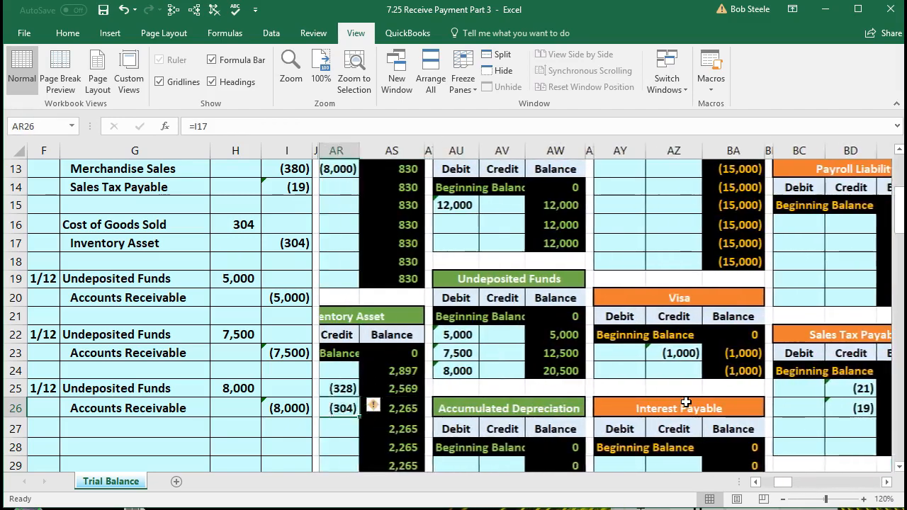
{"action": "key", "text": "Left"}
{"action": "key", "text": "Left"}
{"action": "key", "text": "Left"}
{"action": "key", "text": "Left"}
{"action": "key", "text": "Left"}
{"action": "key", "text": "Left"}
{"action": "key", "text": "Left"}
{"action": "scroll", "coordinate": [686, 403], "scroll_direction": "up", "scroll_amount": 2}
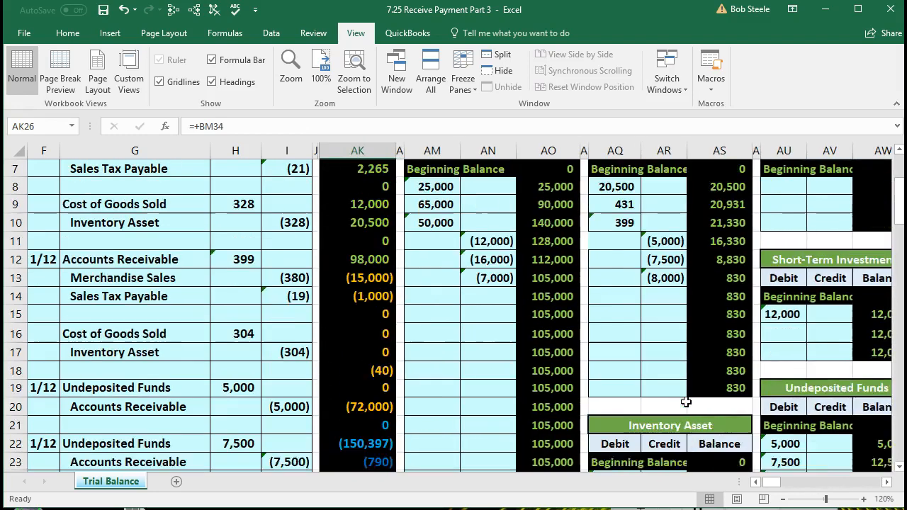
{"action": "scroll", "coordinate": [686, 403], "scroll_direction": "up", "scroll_amount": 1}
{"action": "left_click", "coordinate": [713, 358]}
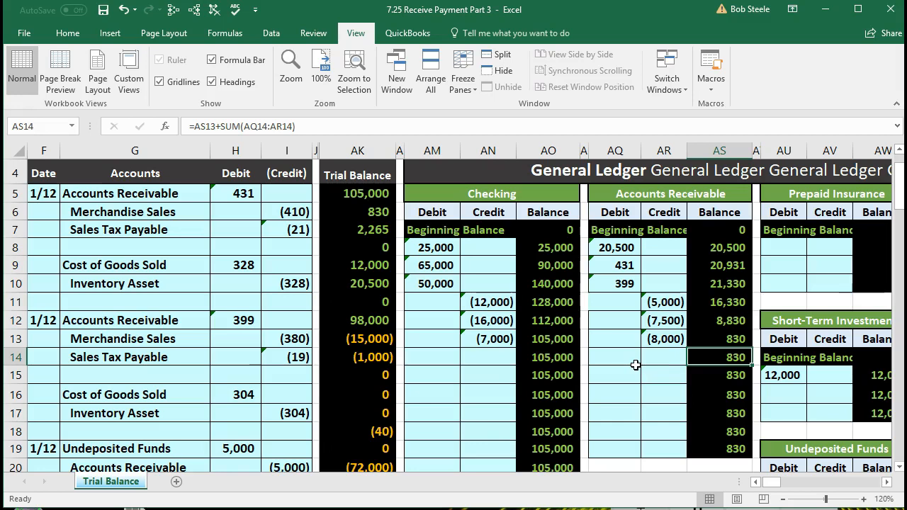
{"action": "left_click", "coordinate": [363, 215]}
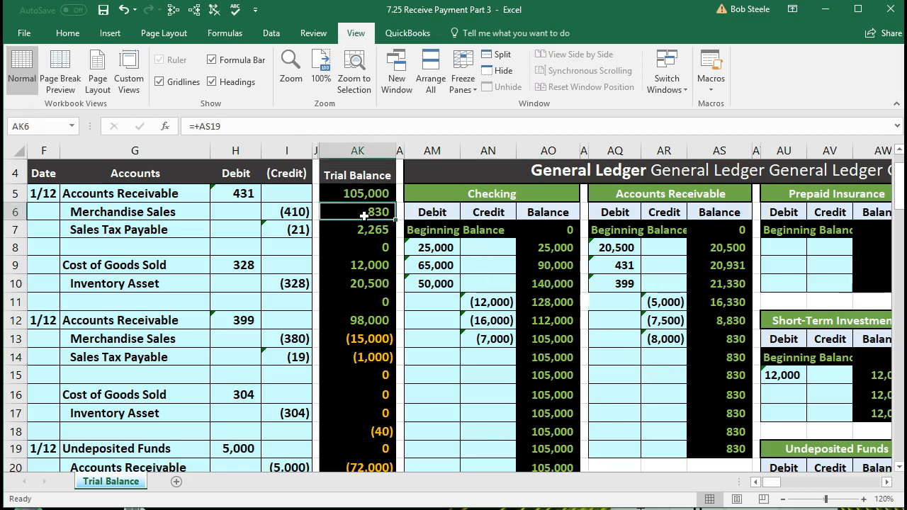
Inspect the Total Debits - Total (credits) formula at the end of the trial balance in AK38.
{"action": "key", "text": "Left"}
{"action": "key", "text": "Left"}
{"action": "key", "text": "Left"}
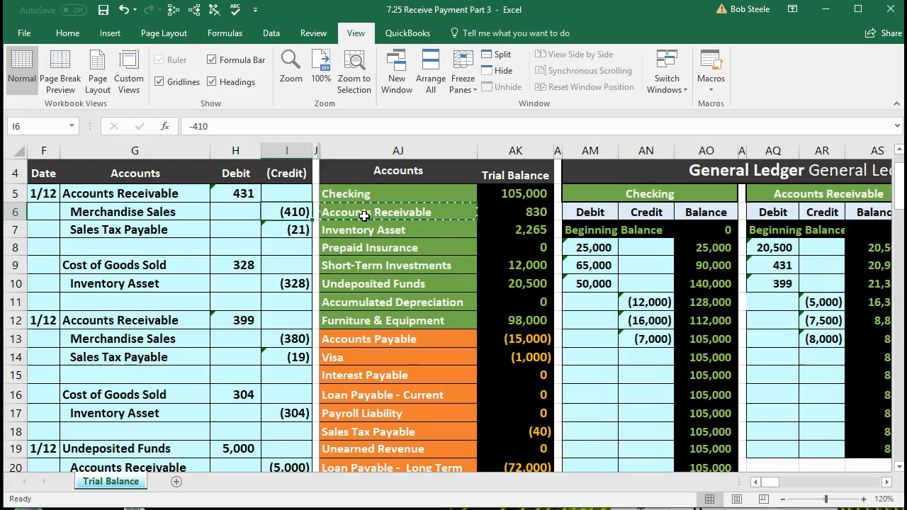
{"action": "scroll", "coordinate": [364, 215], "scroll_direction": "down", "scroll_amount": 6}
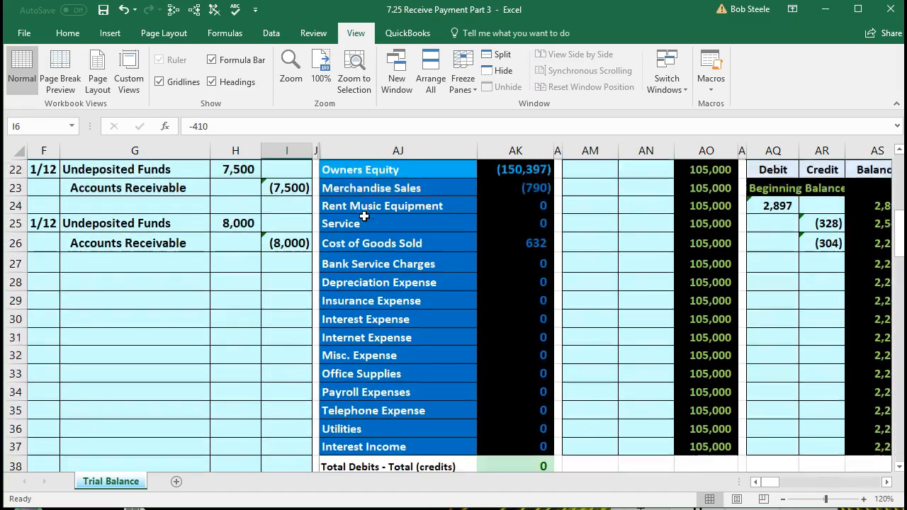
{"action": "scroll", "coordinate": [363, 216], "scroll_direction": "down", "scroll_amount": 1}
{"action": "double_click", "coordinate": [492, 413]}
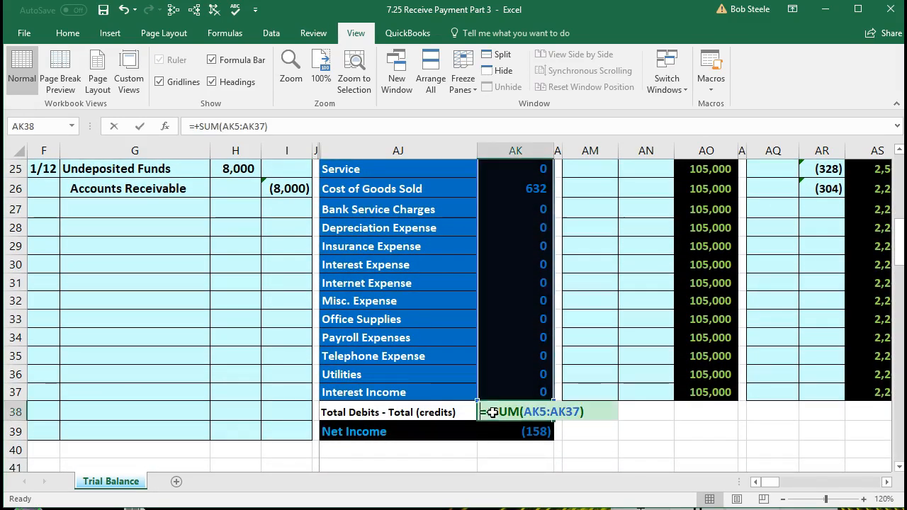
{"action": "key", "text": "Return"}
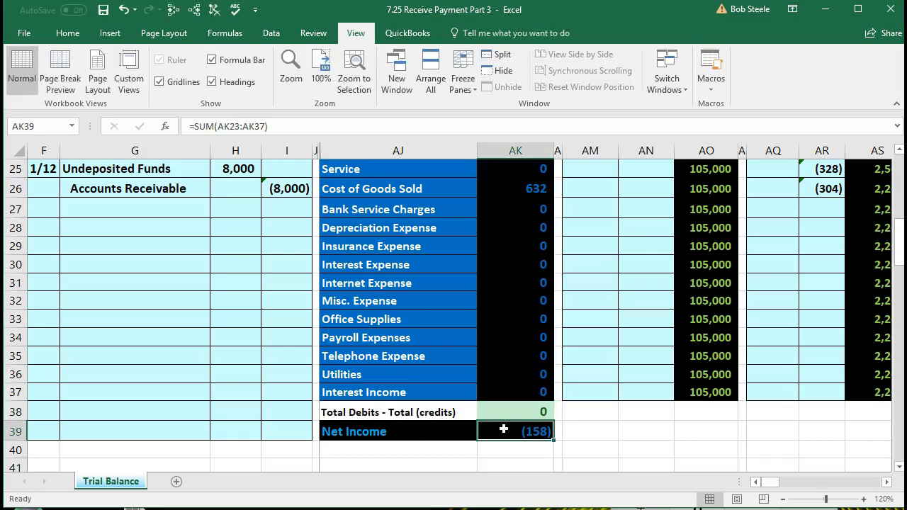
Inspect the Net Income formula in AK39, and compare the Merchandise Sales line with the 8,000 payment entry in the journal.
{"action": "double_click", "coordinate": [503, 428]}
{"action": "scroll", "coordinate": [503, 429], "scroll_direction": "up", "scroll_amount": 1}
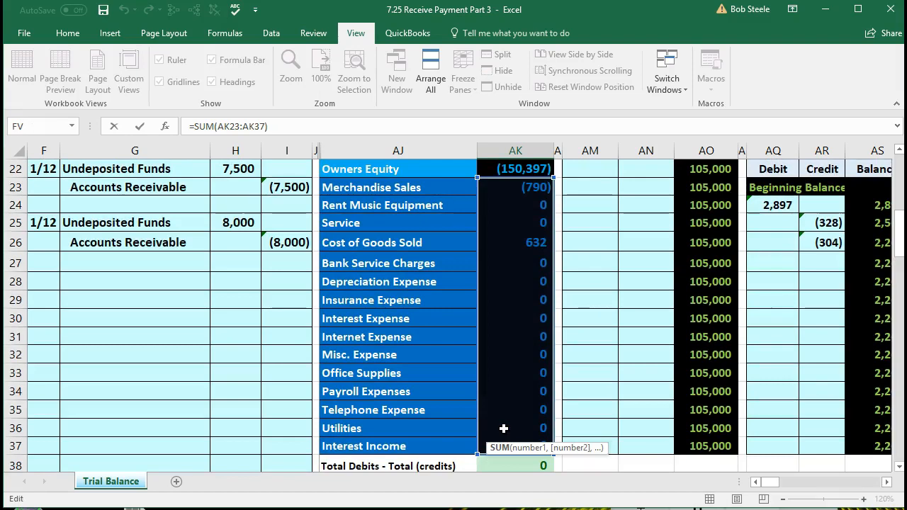
{"action": "key", "text": "Return"}
{"action": "scroll", "coordinate": [503, 429], "scroll_direction": "up", "scroll_amount": 3}
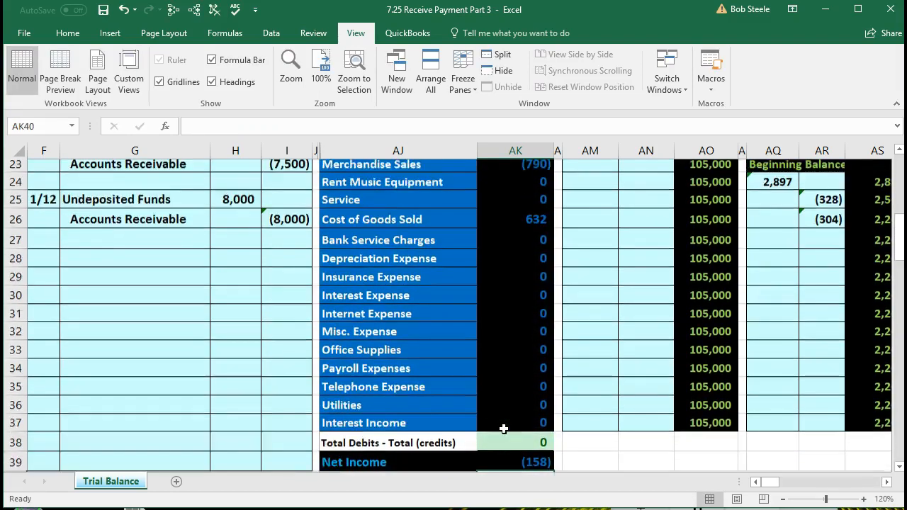
{"action": "left_click", "coordinate": [511, 297]}
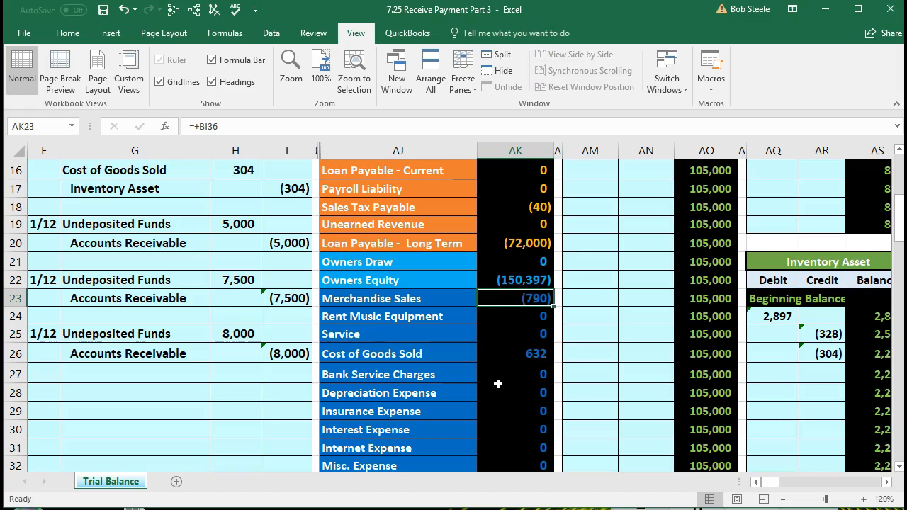
{"action": "left_click", "coordinate": [240, 338]}
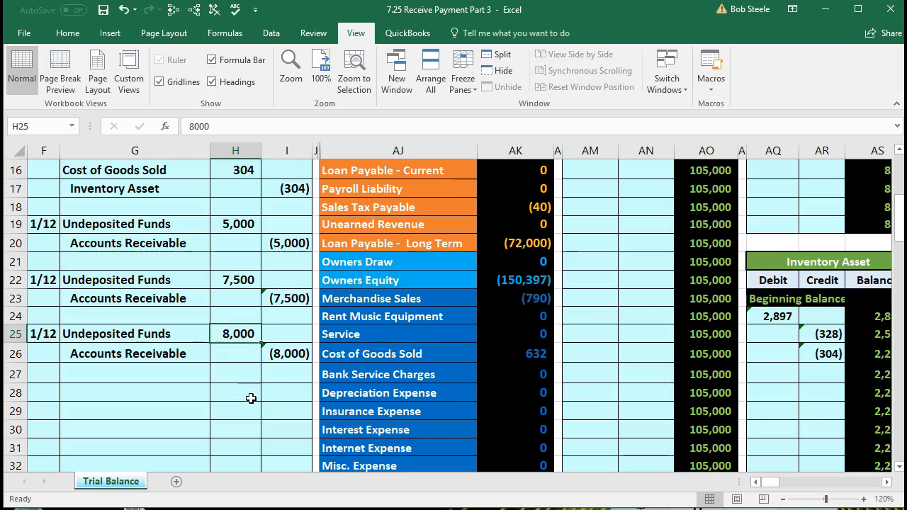
Trace the dependents of the Accounts Receivable and Undeposited Funds trial balance amounts in AK6 and AK10.
{"action": "scroll", "coordinate": [251, 398], "scroll_direction": "up", "scroll_amount": 4}
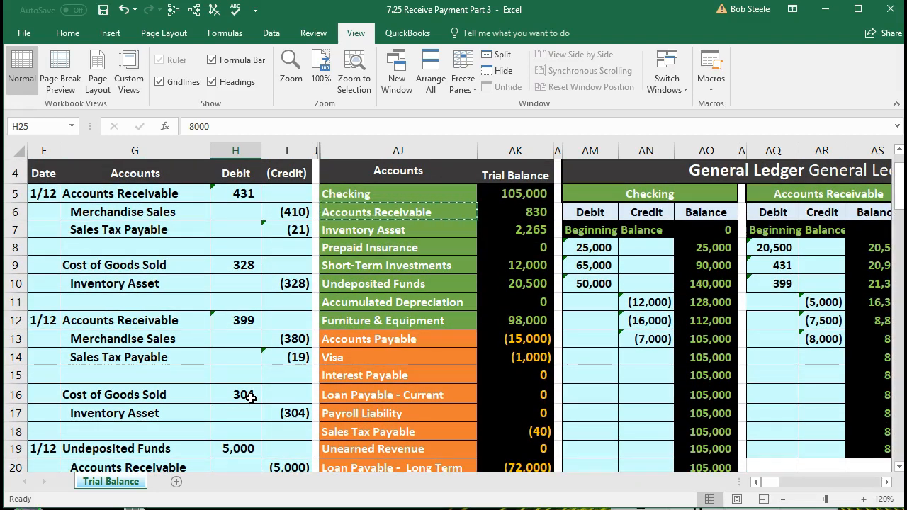
{"action": "left_click", "coordinate": [512, 206]}
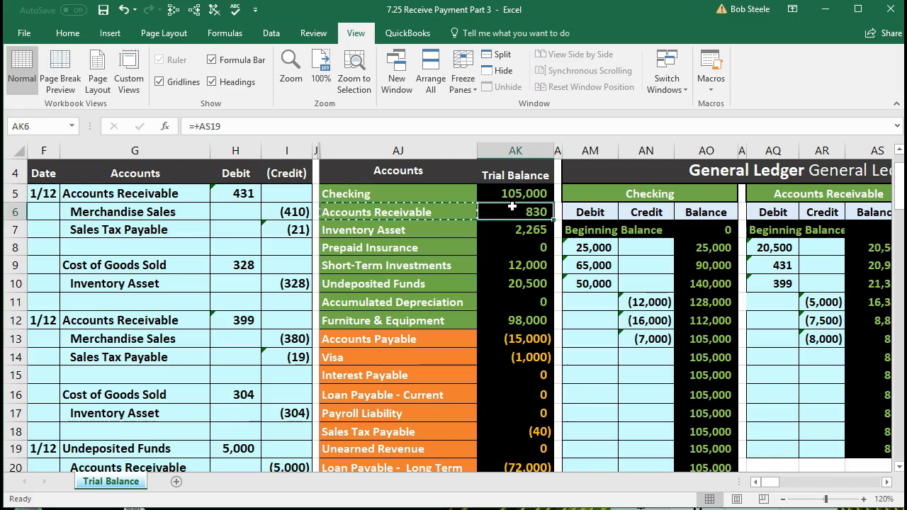
{"action": "left_click", "coordinate": [195, 11]}
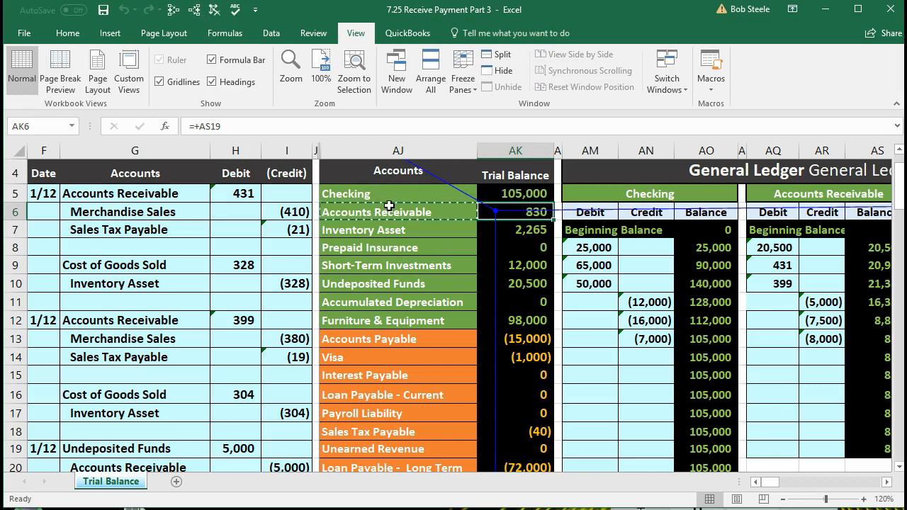
{"action": "left_click", "coordinate": [519, 287]}
{"action": "left_click", "coordinate": [195, 11]}
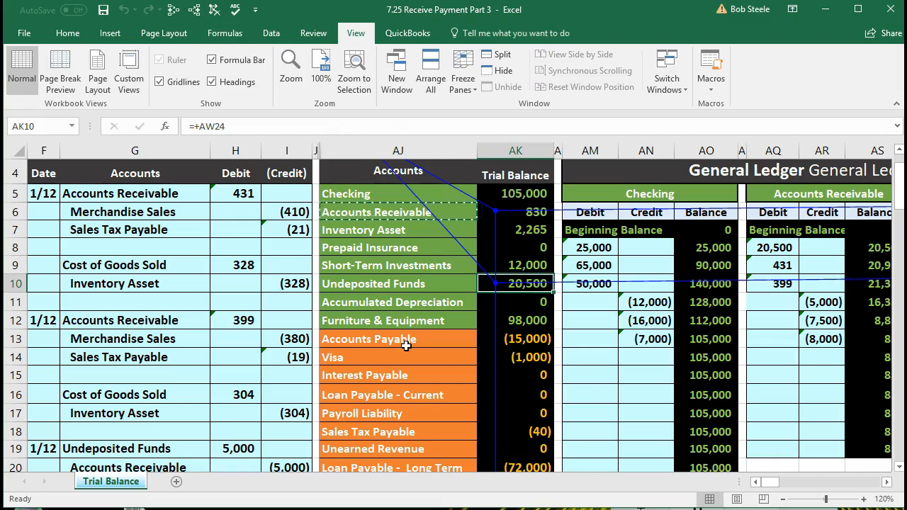
Follow the dependent arrows to the balance sheet and check the Accounts Receivable and Undeposited Funds lines in BX5 and BX9.
{"action": "key", "text": "Right"}
{"action": "key", "text": "Right"}
{"action": "key", "text": "Right"}
{"action": "key", "text": "Right"}
{"action": "key", "text": "Right"}
{"action": "key", "text": "Right"}
{"action": "key", "text": "Right"}
{"action": "key", "text": "Right"}
{"action": "key", "text": "Right"}
{"action": "key", "text": "Right"}
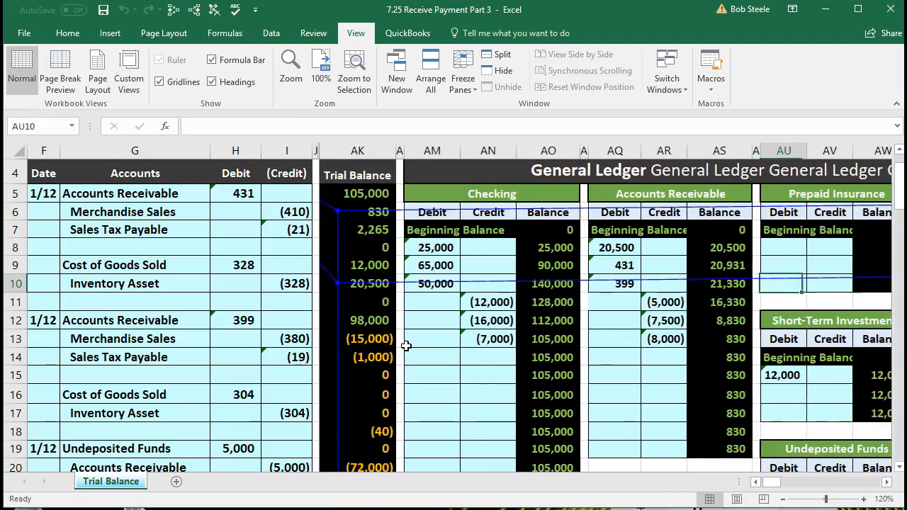
{"action": "key", "text": "Right"}
{"action": "key", "text": "Right"}
{"action": "key", "text": "Right"}
{"action": "key", "text": "Right"}
{"action": "key", "text": "Right"}
{"action": "key", "text": "Right"}
{"action": "key", "text": "Right"}
{"action": "key", "text": "Right"}
{"action": "key", "text": "Right"}
{"action": "key", "text": "Right"}
{"action": "key", "text": "Right"}
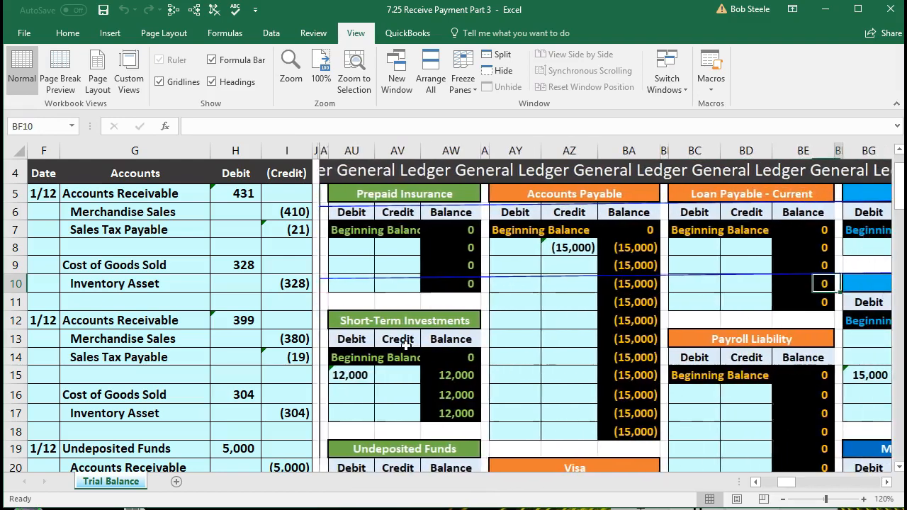
{"action": "key", "text": "Right"}
{"action": "key", "text": "Right"}
{"action": "key", "text": "Right"}
{"action": "key", "text": "Right"}
{"action": "key", "text": "Right"}
{"action": "key", "text": "Right"}
{"action": "key", "text": "Right"}
{"action": "key", "text": "Right"}
{"action": "key", "text": "Right"}
{"action": "key", "text": "Right"}
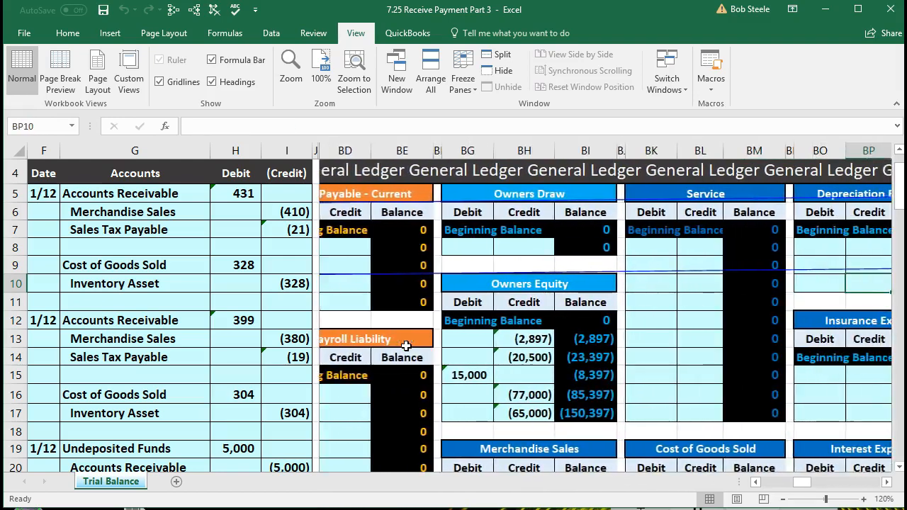
{"action": "key", "text": "Right"}
{"action": "key", "text": "Right"}
{"action": "key", "text": "Right"}
{"action": "key", "text": "Right"}
{"action": "key", "text": "Right"}
{"action": "key", "text": "Right"}
{"action": "key", "text": "Right"}
{"action": "key", "text": "Right"}
{"action": "key", "text": "Right"}
{"action": "key", "text": "Right"}
{"action": "key", "text": "Right"}
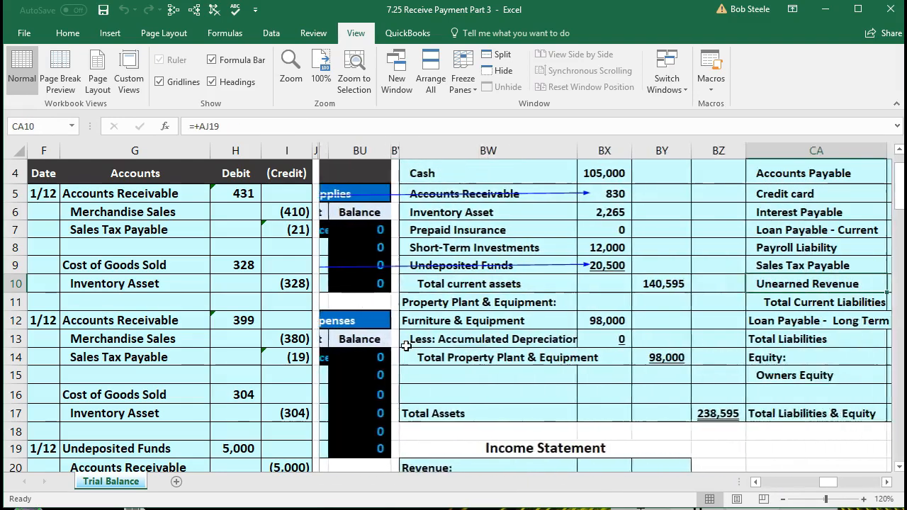
{"action": "key", "text": "Right"}
{"action": "scroll", "coordinate": [406, 345], "scroll_direction": "up", "scroll_amount": 1}
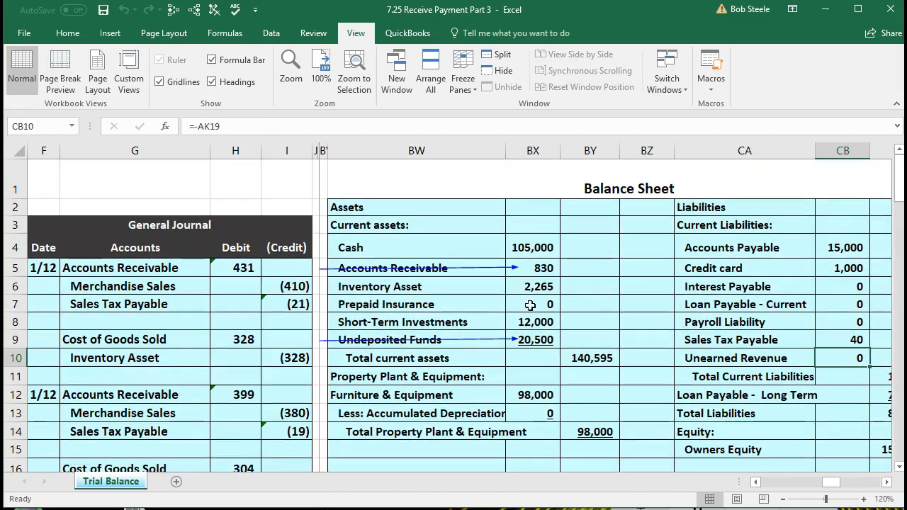
{"action": "left_click", "coordinate": [547, 268]}
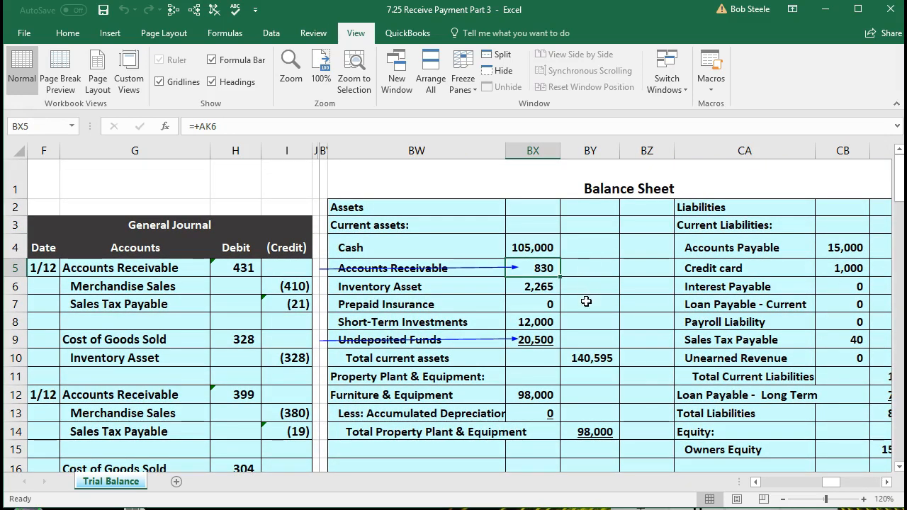
{"action": "left_click", "coordinate": [548, 336]}
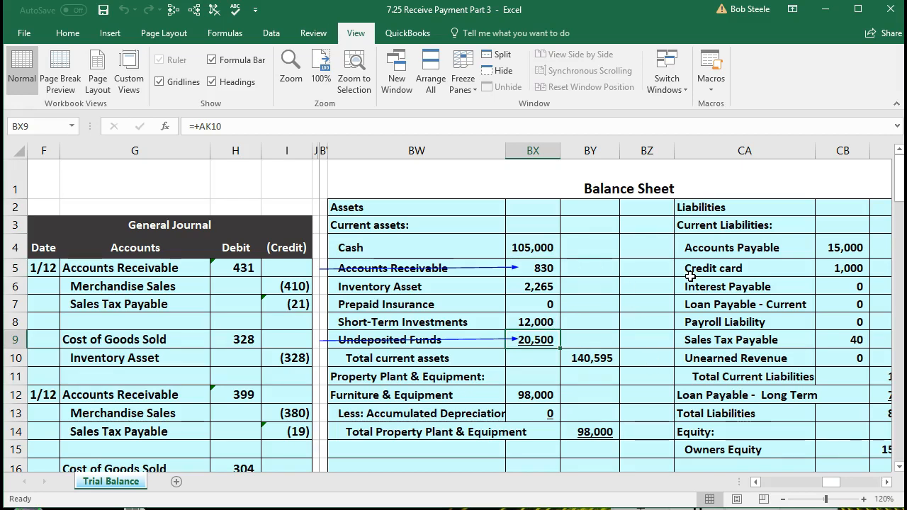
Compare Total Assets in BZ17 with Total Liabilities & Equity in CC17 on the balance sheet.
{"action": "scroll", "coordinate": [689, 277], "scroll_direction": "down", "scroll_amount": 1}
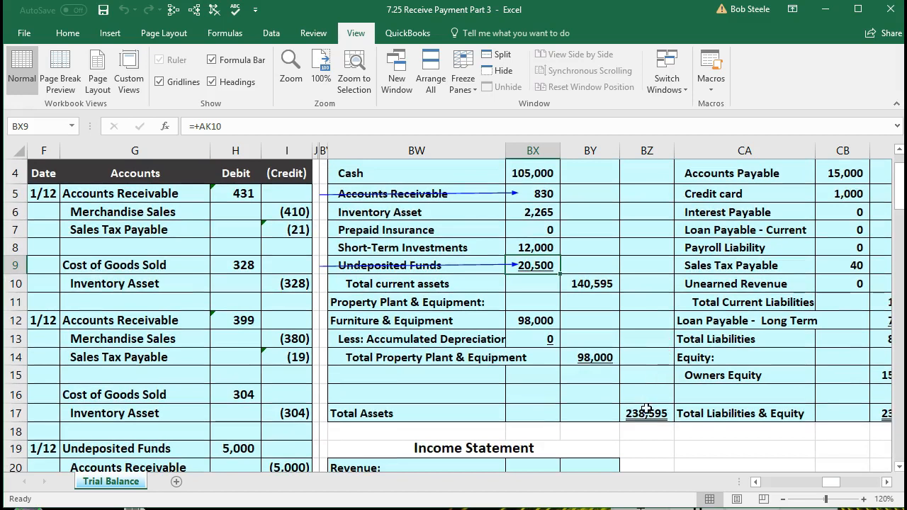
{"action": "double_click", "coordinate": [646, 411]}
{"action": "key", "text": "Return"}
{"action": "key", "text": "Right"}
{"action": "key", "text": "Right"}
{"action": "key", "text": "Right"}
{"action": "key", "text": "Right"}
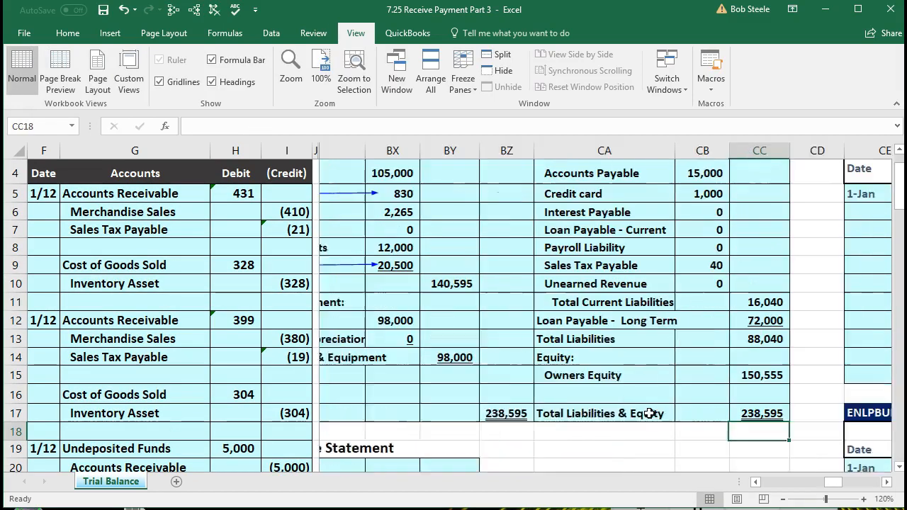
{"action": "key", "text": "Up"}
{"action": "key", "text": "Left"}
{"action": "key", "text": "Left"}
{"action": "key", "text": "Left"}
{"action": "key", "text": "Left"}
{"action": "key", "text": "Left"}
{"action": "key", "text": "Left"}
{"action": "key", "text": "Left"}
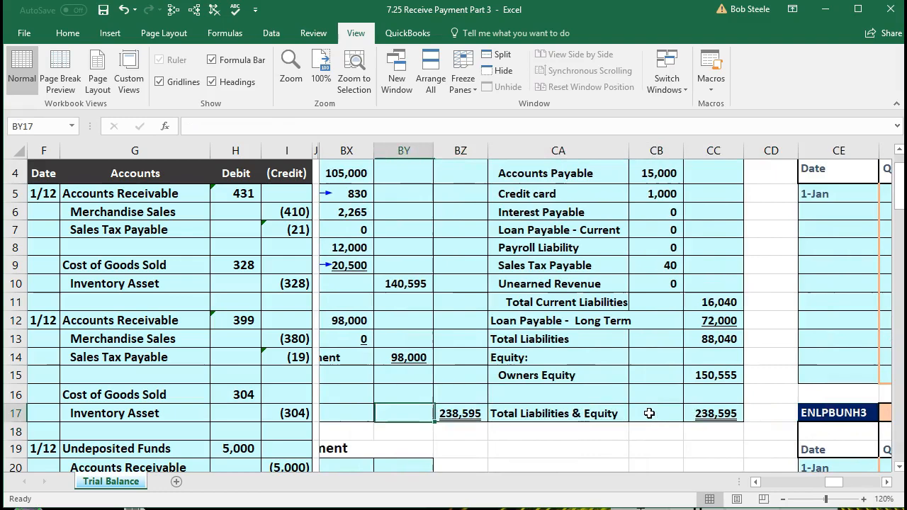
Review the income statement down to its Net Income (Loss) line in BY42.
{"action": "key", "text": "Down"}
{"action": "key", "text": "Down"}
{"action": "key", "text": "Down"}
{"action": "key", "text": "Down"}
{"action": "key", "text": "Down"}
{"action": "key", "text": "Down"}
{"action": "key", "text": "Down"}
{"action": "key", "text": "Down"}
{"action": "key", "text": "Down"}
{"action": "key", "text": "Down"}
{"action": "key", "text": "Down"}
{"action": "key", "text": "Down"}
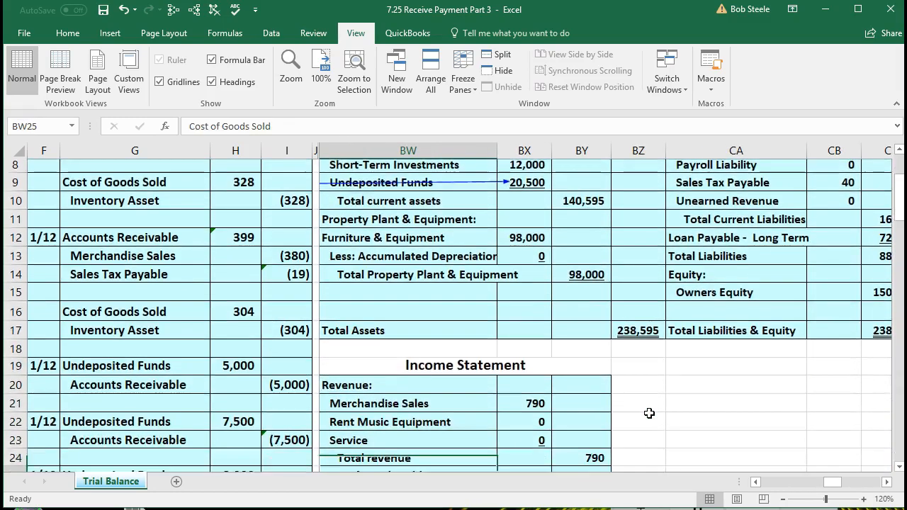
{"action": "scroll", "coordinate": [649, 413], "scroll_direction": "down", "scroll_amount": 5}
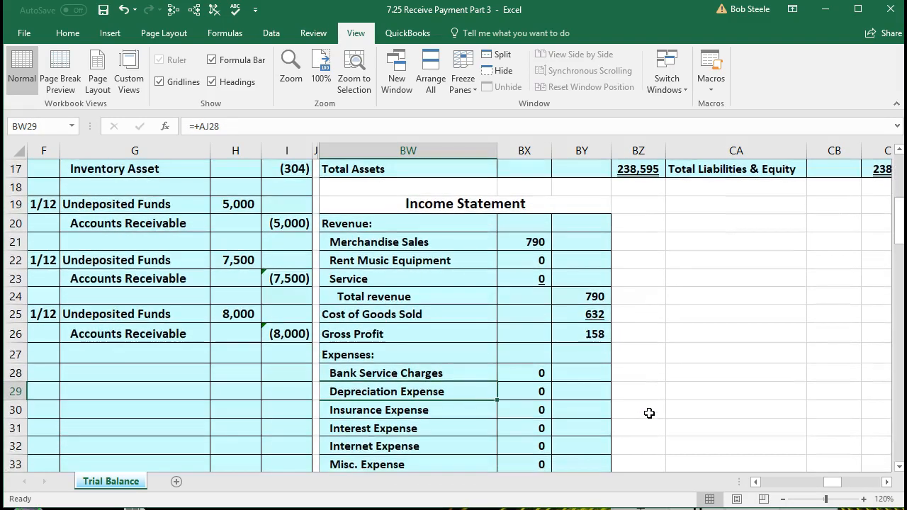
{"action": "left_click", "coordinate": [608, 410]}
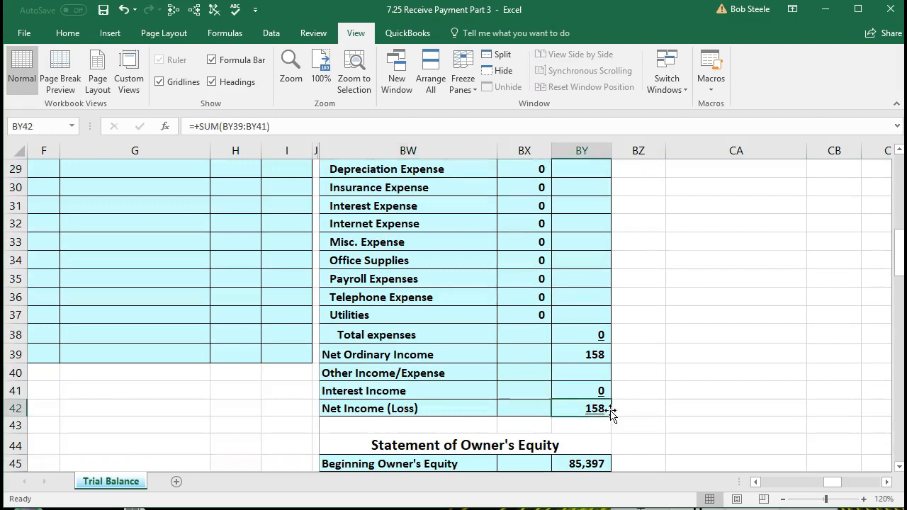
Check net income and Ending Owner's Equity in the Statement of Owner's Equity against the Owners Equity line on the balance sheet.
{"action": "scroll", "coordinate": [666, 397], "scroll_direction": "down", "scroll_amount": 3}
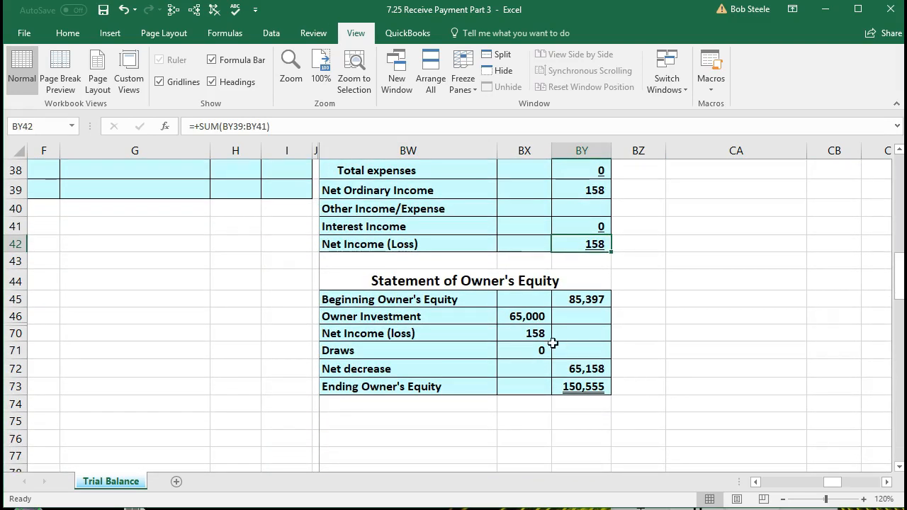
{"action": "left_click", "coordinate": [530, 333]}
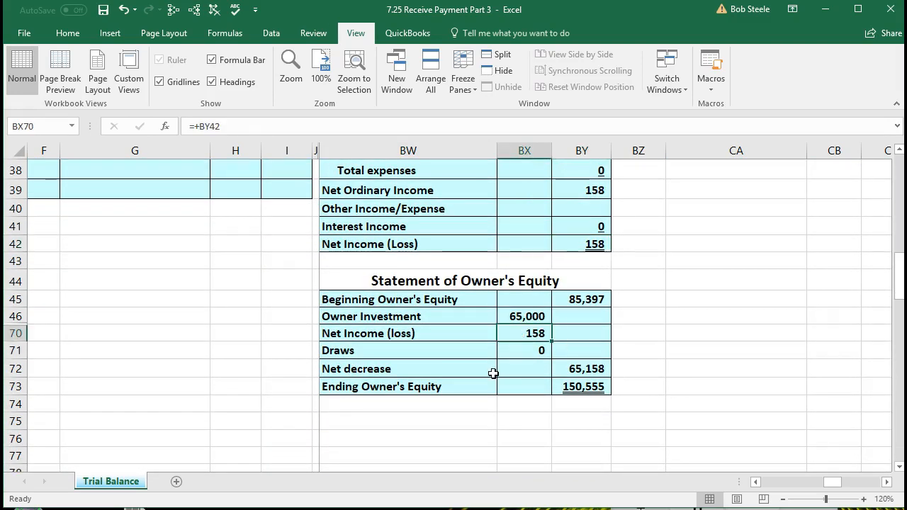
{"action": "left_click", "coordinate": [579, 387]}
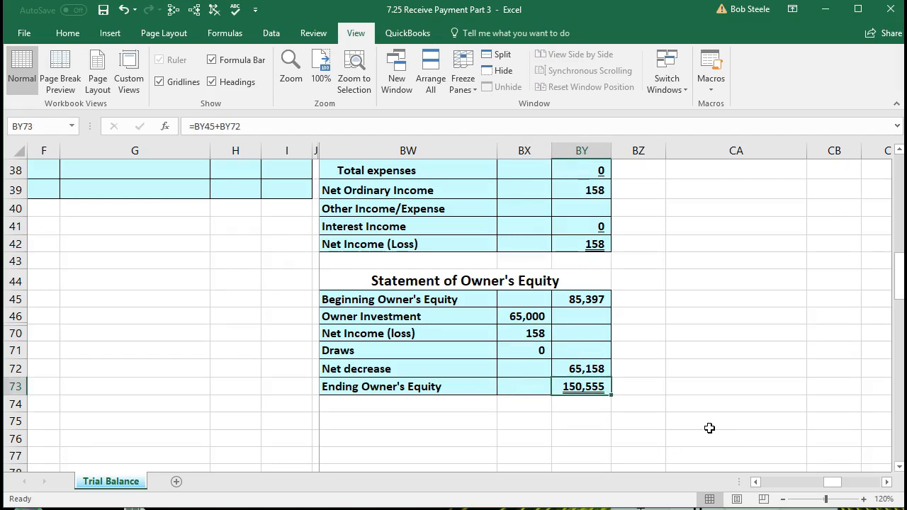
{"action": "scroll", "coordinate": [709, 428], "scroll_direction": "up", "scroll_amount": 10}
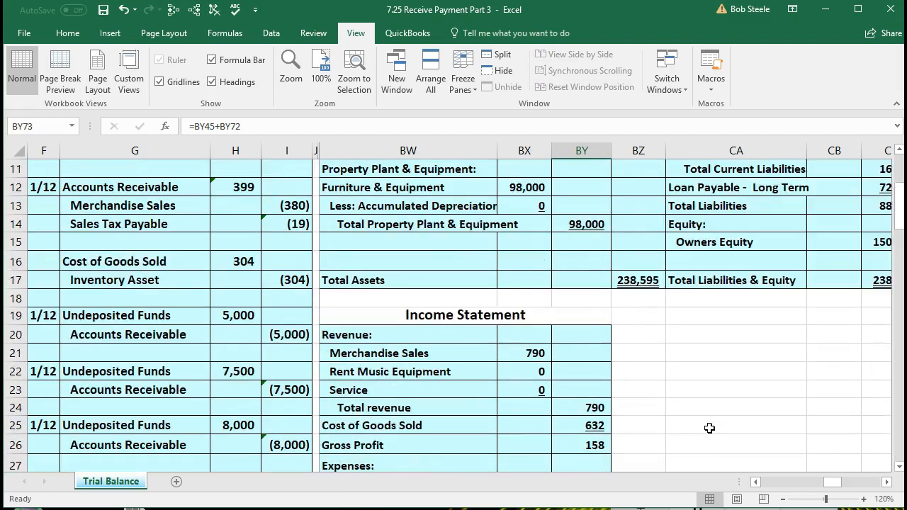
{"action": "left_click", "coordinate": [774, 287]}
{"action": "key", "text": "Right"}
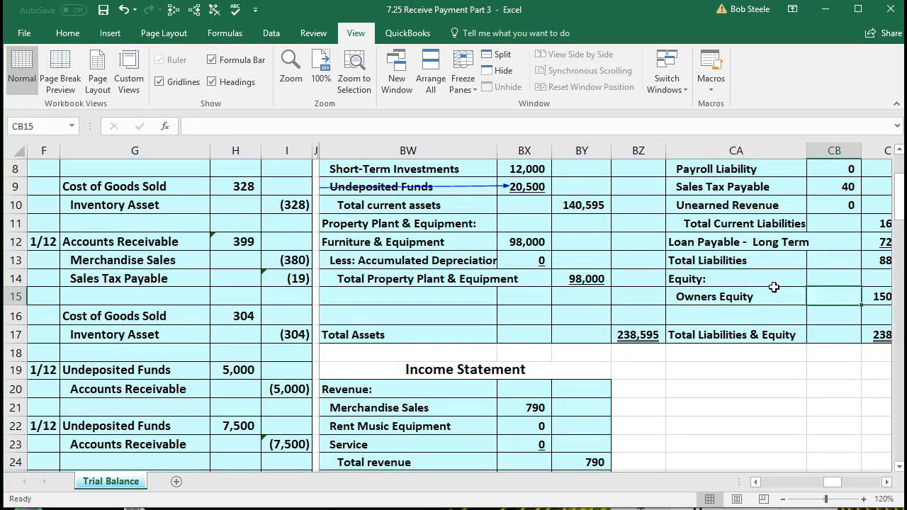
{"action": "key", "text": "Right"}
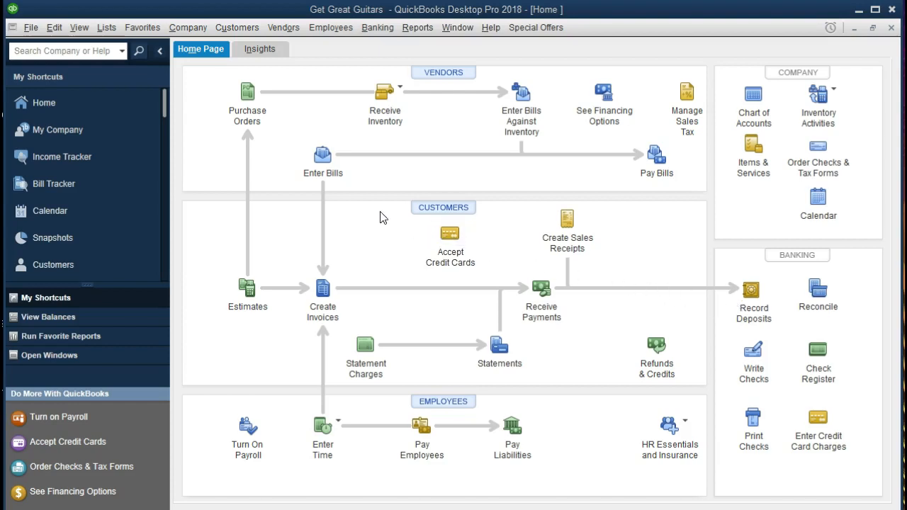
Switch to QuickBooks Desktop and display the open window list for the Get Great Guitars company.
{"action": "left_click", "coordinate": [35, 31]}
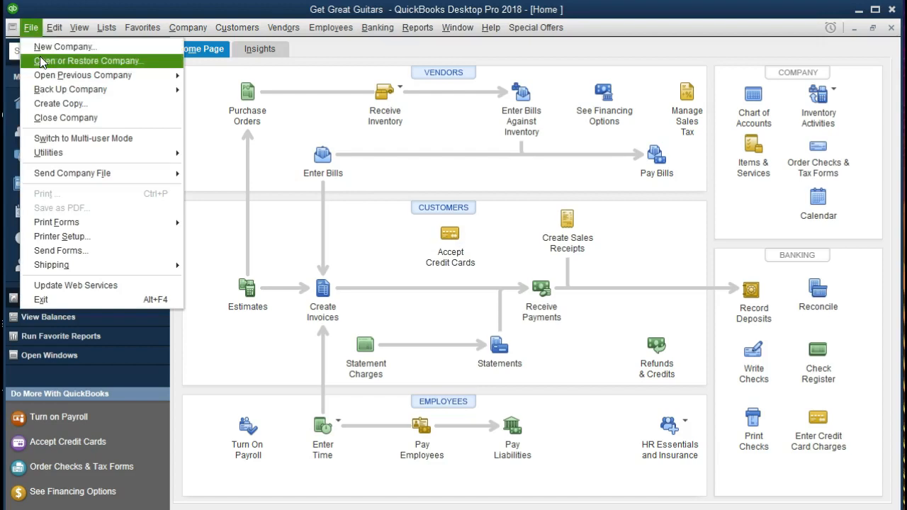
{"action": "left_click", "coordinate": [215, 151]}
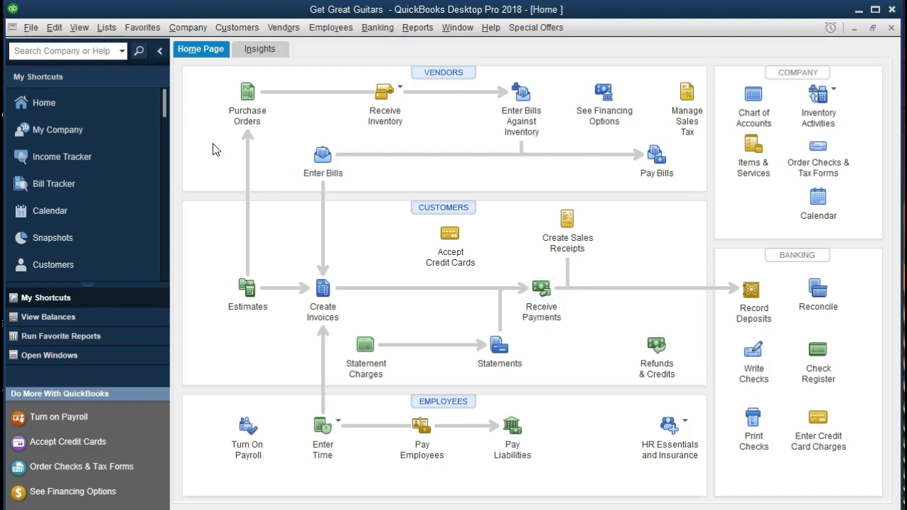
{"action": "left_click", "coordinate": [85, 28]}
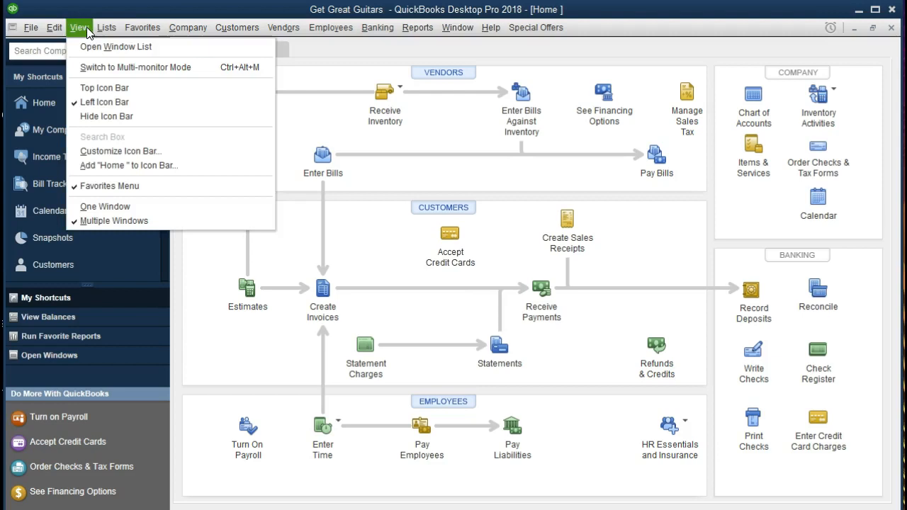
{"action": "left_click", "coordinate": [168, 47]}
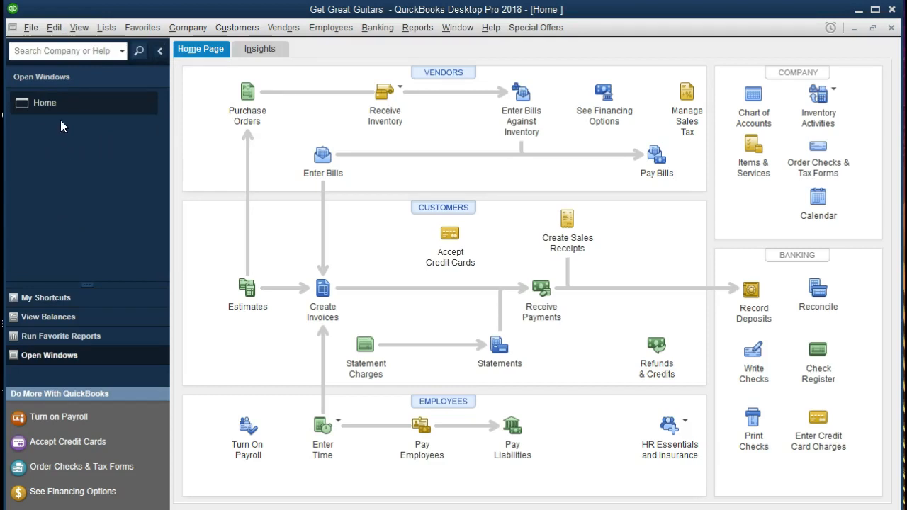
Return to the home page and start a customer payment received from Anderson Guitars.
{"action": "left_click", "coordinate": [184, 29]}
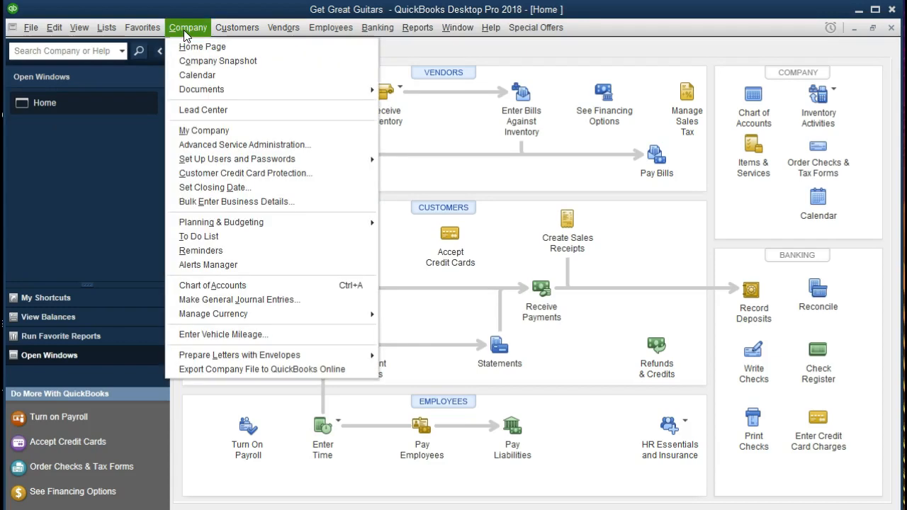
{"action": "left_click", "coordinate": [218, 48]}
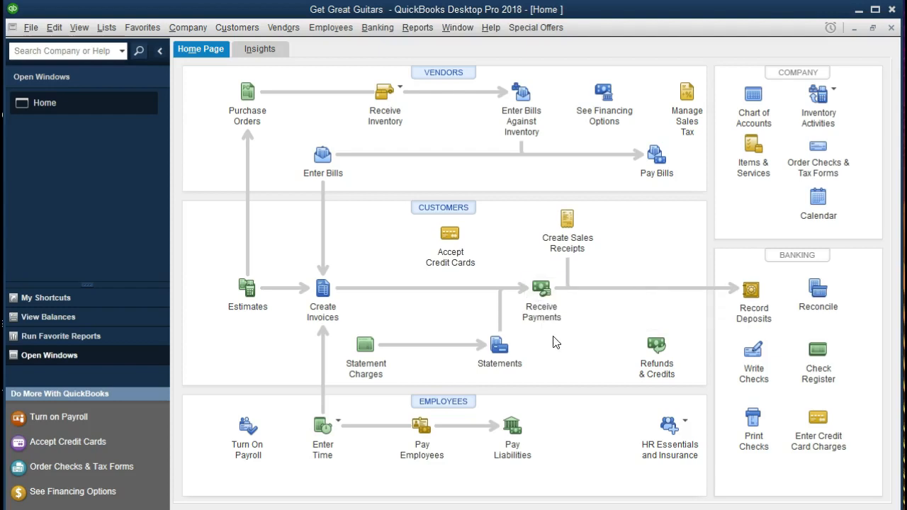
{"action": "left_click", "coordinate": [543, 292]}
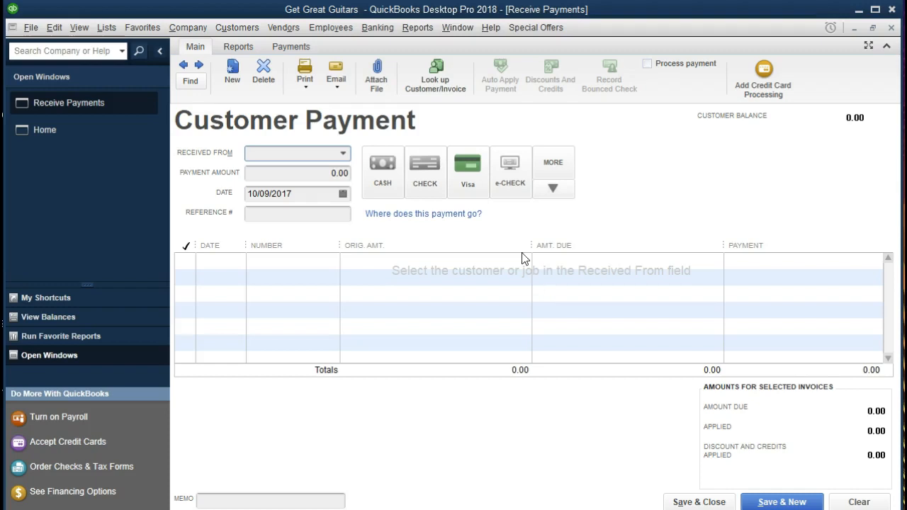
{"action": "left_click", "coordinate": [343, 154]}
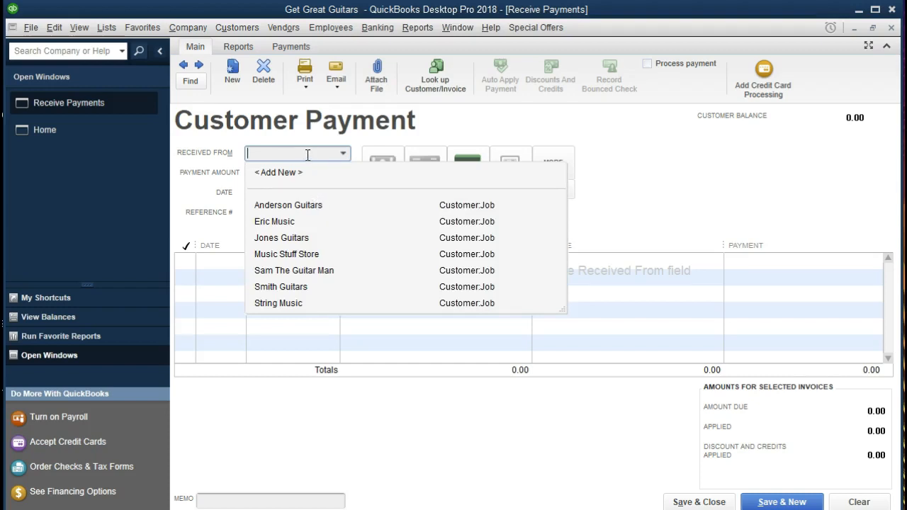
{"action": "type", "text": "Anderson Guitars"}
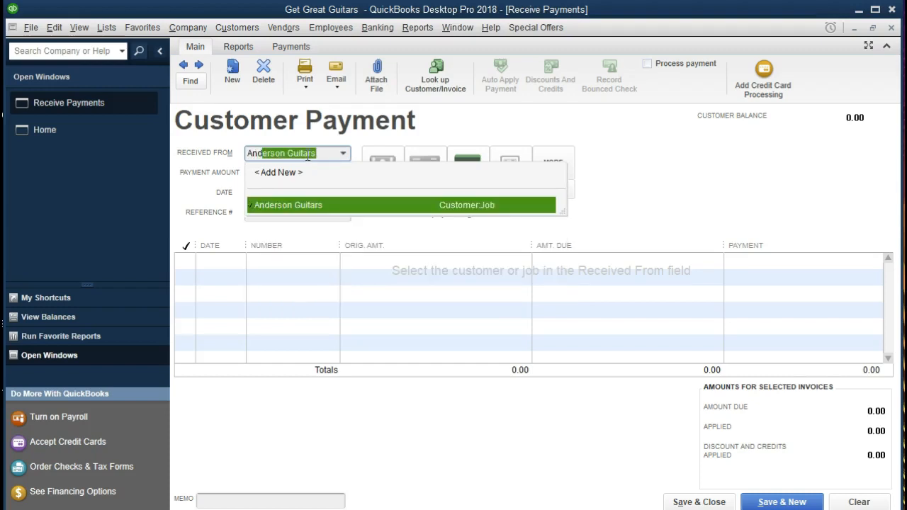
{"action": "key", "text": "Tab"}
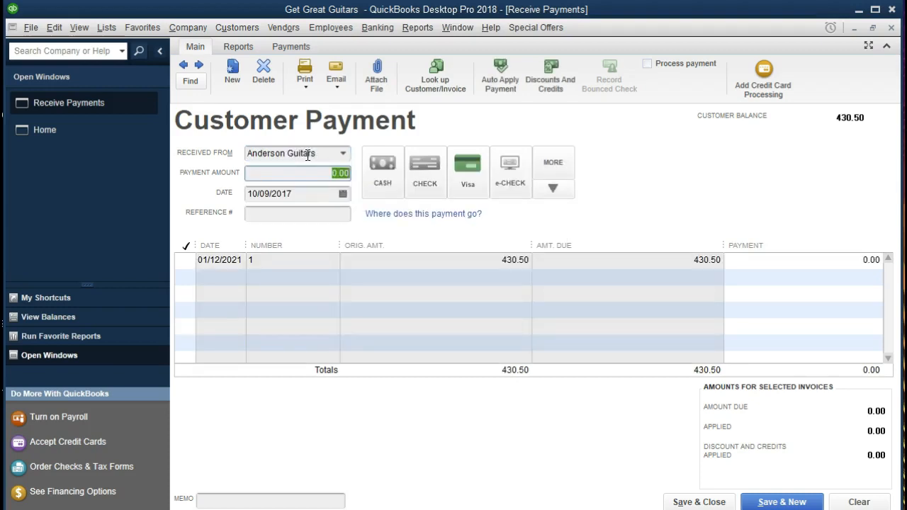
Set the payment method to check and apply 430.50 to invoice 1, keeping automatic payment calculation on.
{"action": "left_click", "coordinate": [377, 174]}
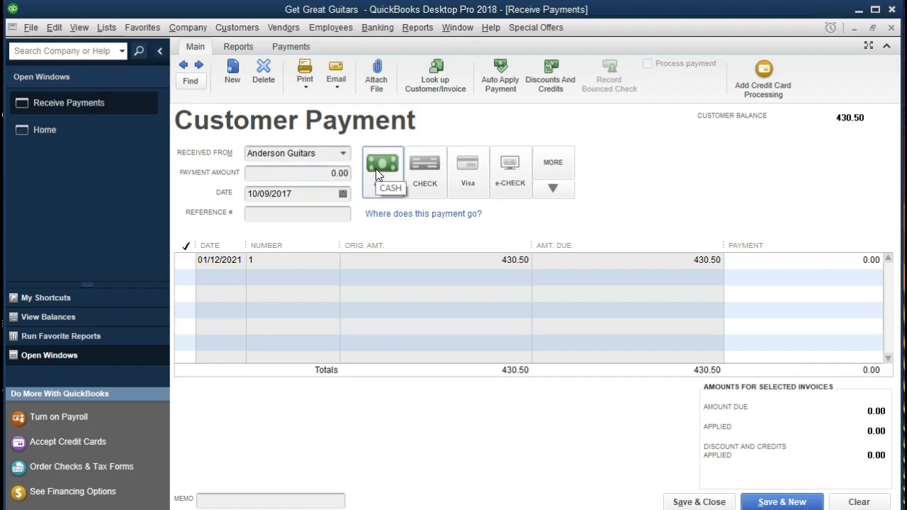
{"action": "left_click", "coordinate": [421, 168]}
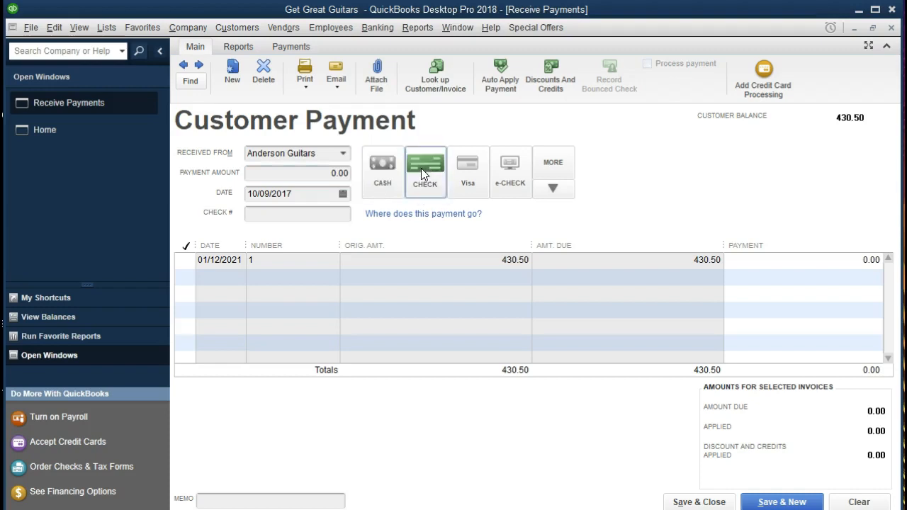
{"action": "left_click", "coordinate": [314, 166]}
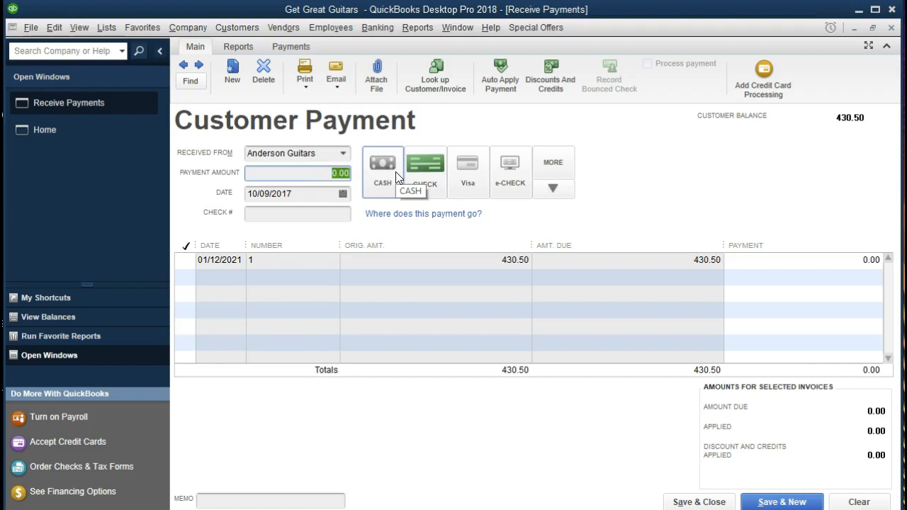
{"action": "type", "text": "4"}
{"action": "key", "text": "BackSpace"}
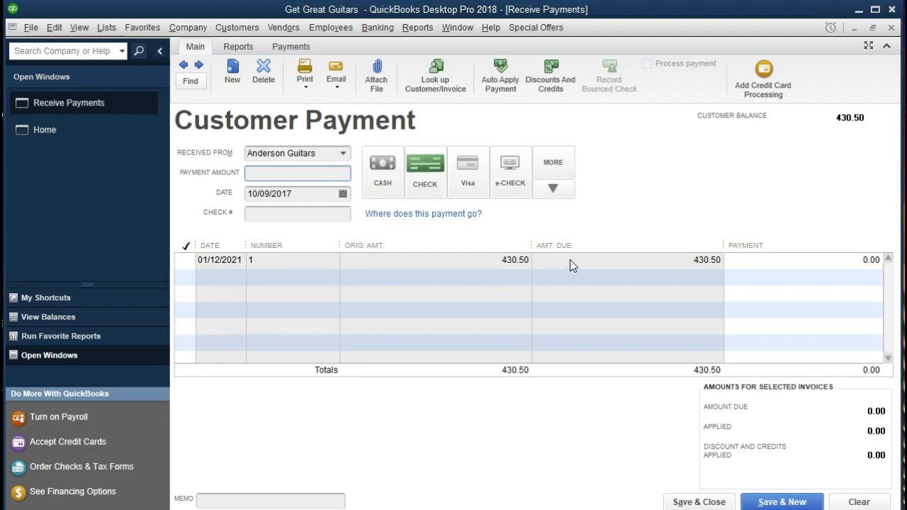
{"action": "left_click", "coordinate": [187, 260]}
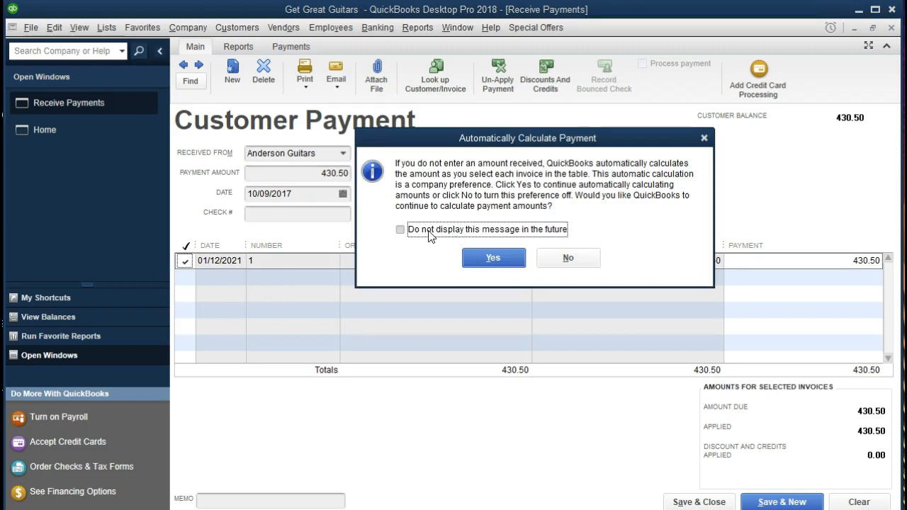
{"action": "left_click", "coordinate": [474, 259]}
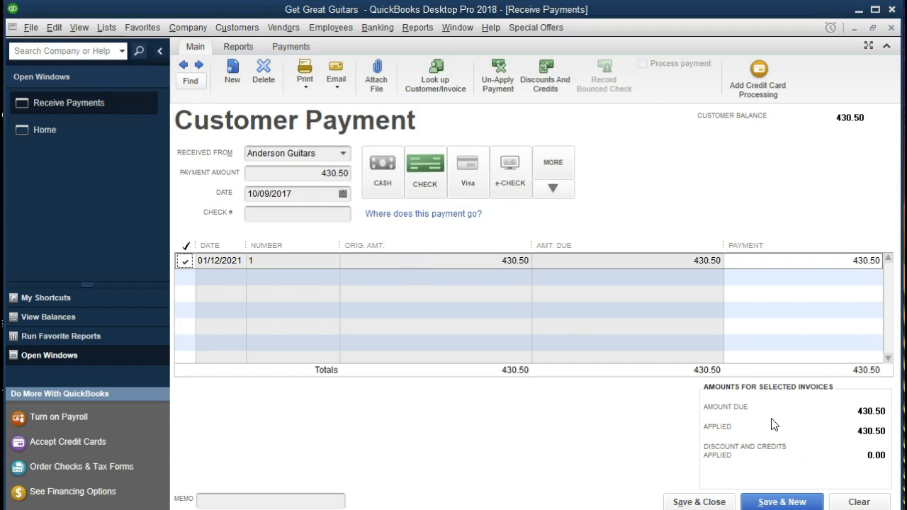
Date the Anderson Guitars payment 01/28/2021, then save and close it.
{"action": "left_click_drag", "start_coordinate": [325, 194], "coordinate": [210, 191]}
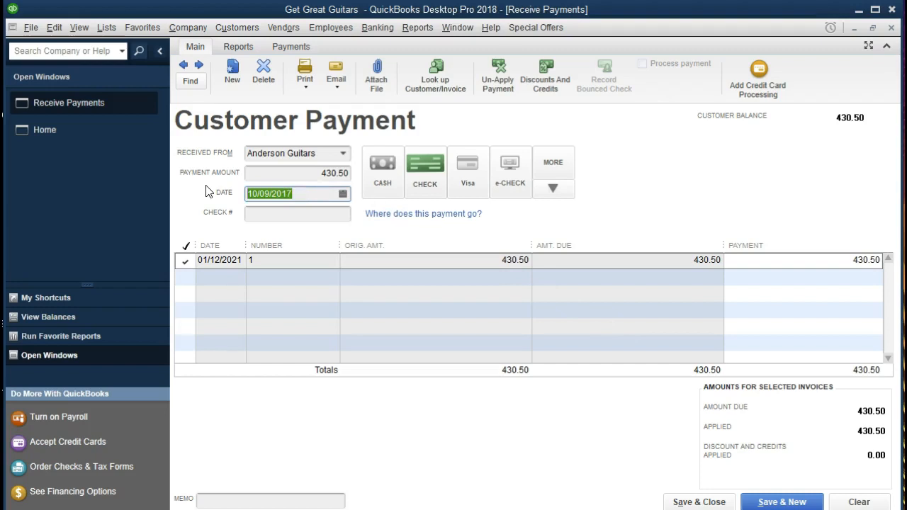
{"action": "type", "text": "01/28/2021"}
{"action": "key", "text": "Tab"}
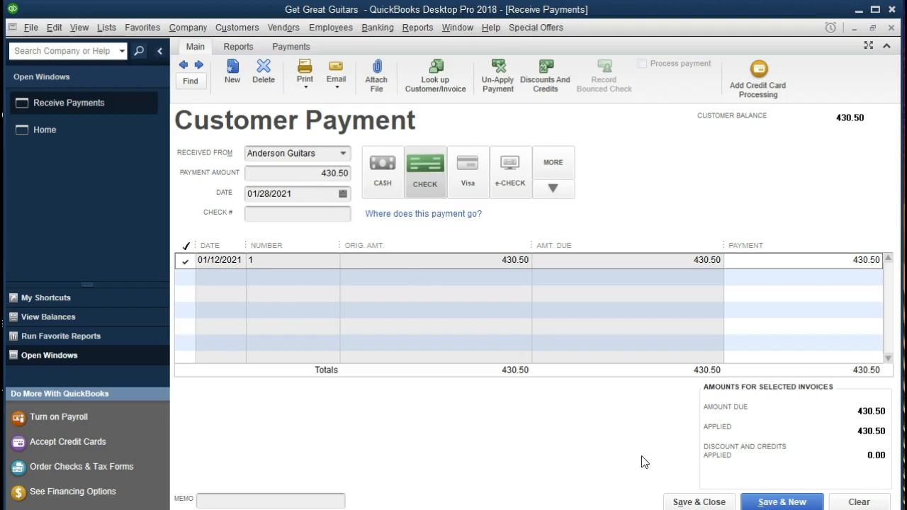
{"action": "left_click", "coordinate": [693, 503]}
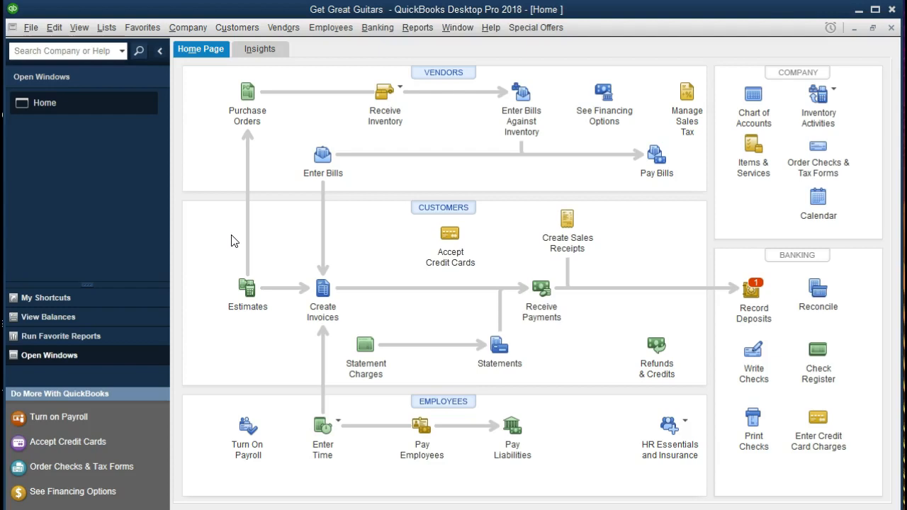
Open the Balance Sheet Standard report for Get Great Guitars.
{"action": "left_click", "coordinate": [417, 31]}
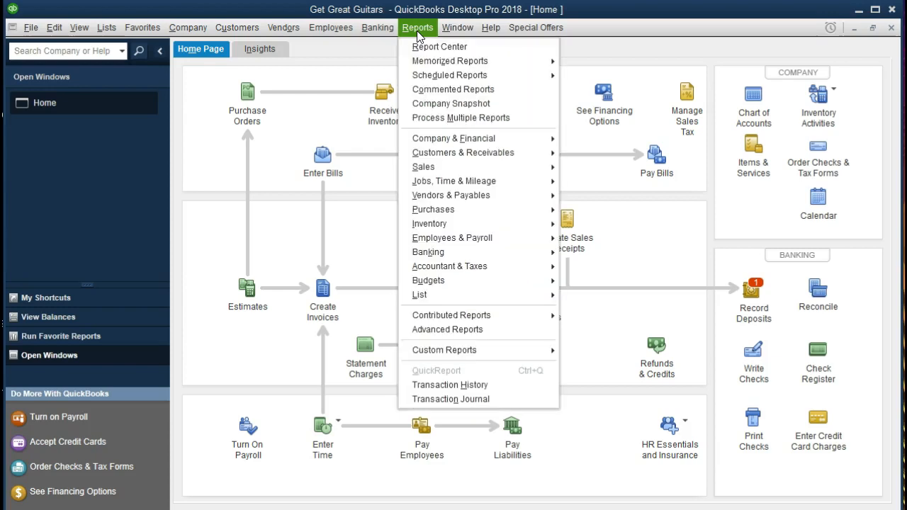
{"action": "mouse_move", "coordinate": [449, 139]}
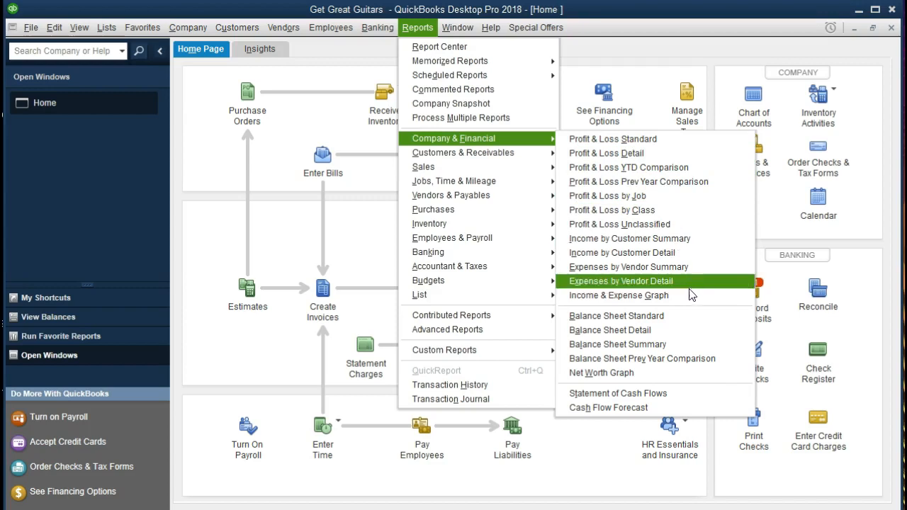
{"action": "left_click", "coordinate": [698, 322]}
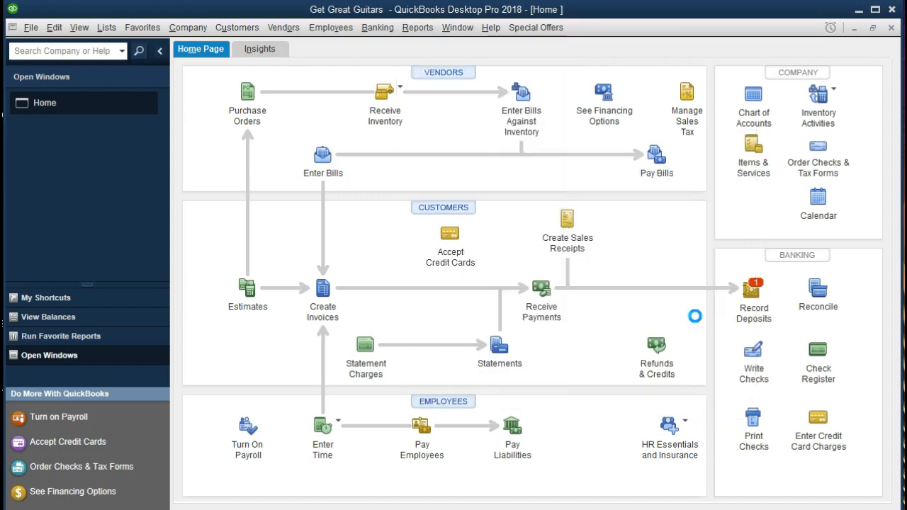
{"action": "key", "text": "Tab"}
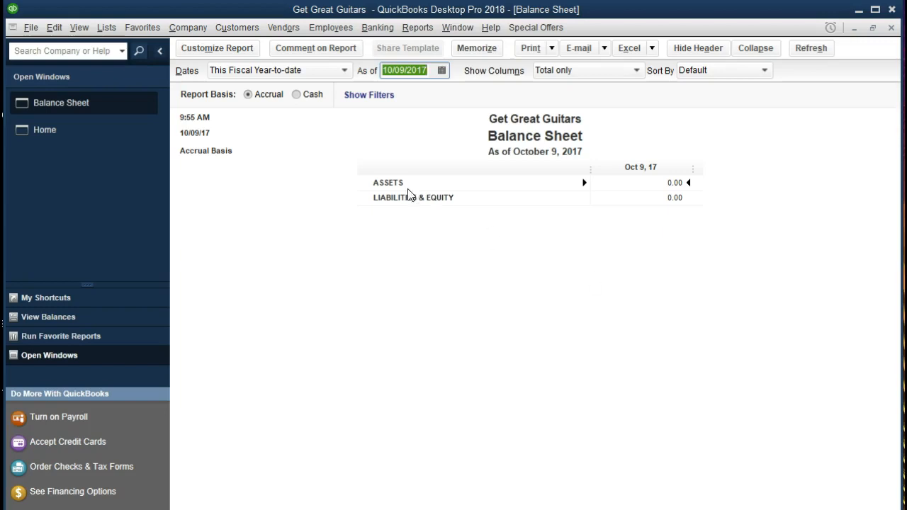
Customize the balance sheet's date range to run from 01/01/2021 to 12/31/2021.
{"action": "left_click", "coordinate": [247, 55]}
{"action": "key", "text": "Tab"}
{"action": "type", "text": "01/01/2021"}
{"action": "key", "text": "Tab"}
{"action": "type", "text": "12/31/2021"}
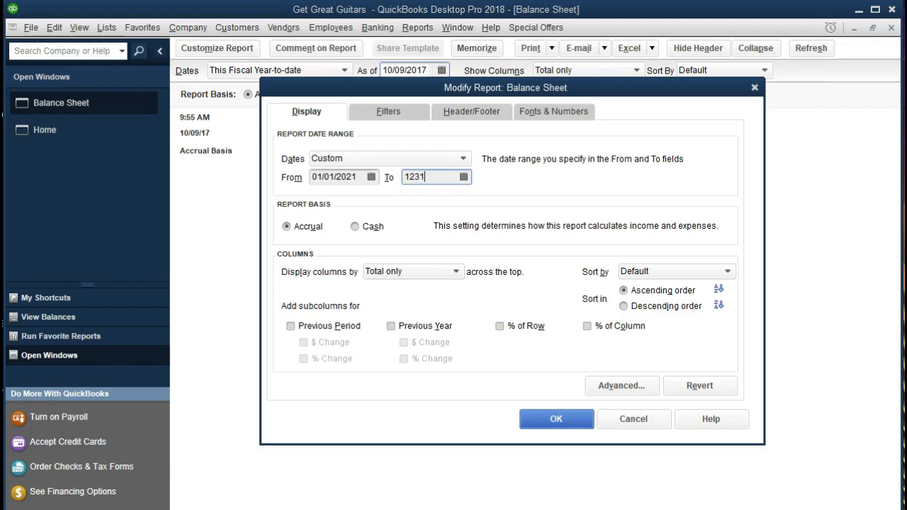
{"action": "key", "text": "Tab"}
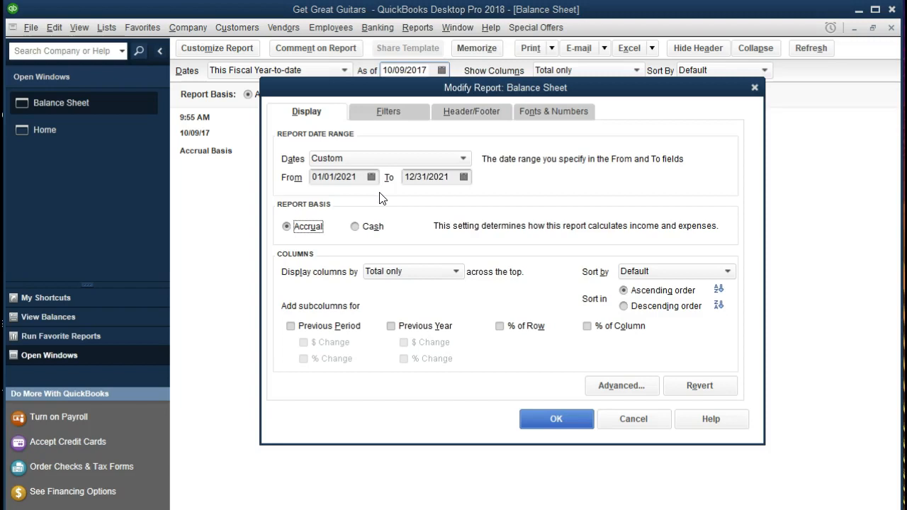
{"action": "left_click", "coordinate": [536, 425]}
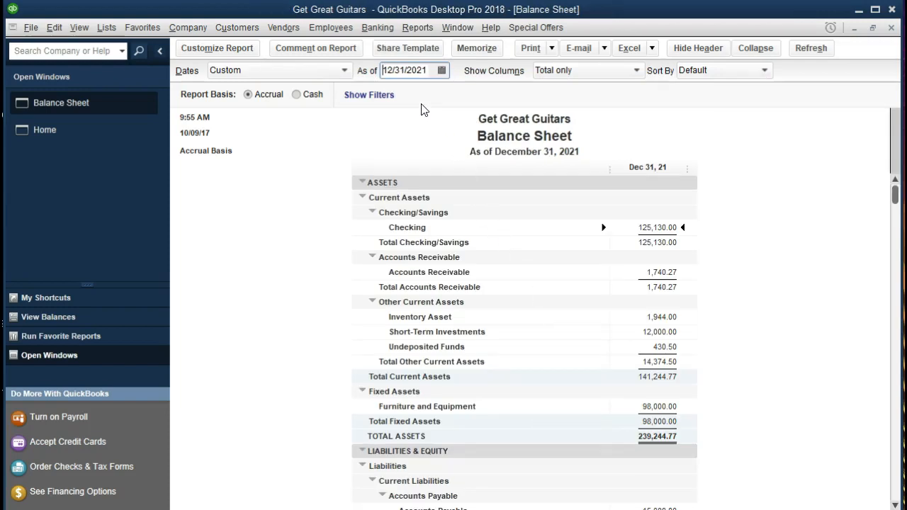
Drill into Accounts Receivable on the balance sheet, view the 01/28/2021 Anderson Guitars payment, and return to the balance sheet.
{"action": "left_click", "coordinate": [655, 273]}
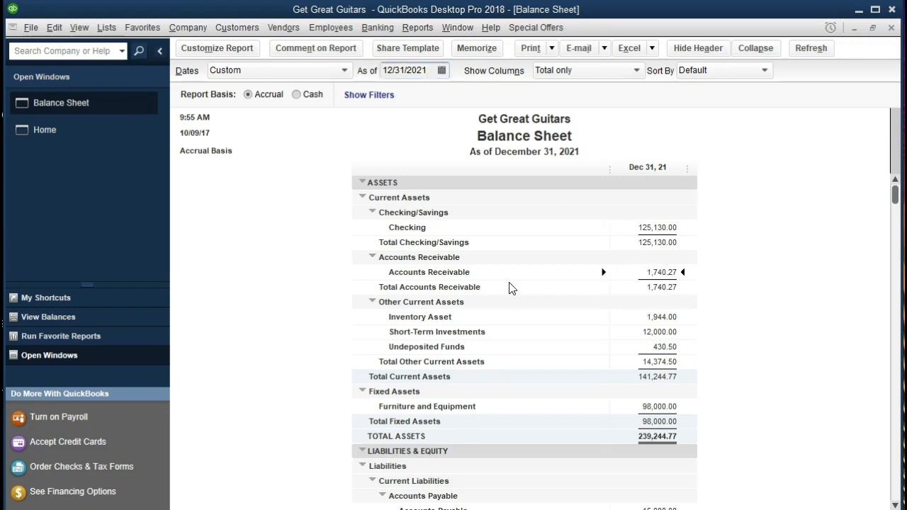
{"action": "double_click", "coordinate": [655, 275]}
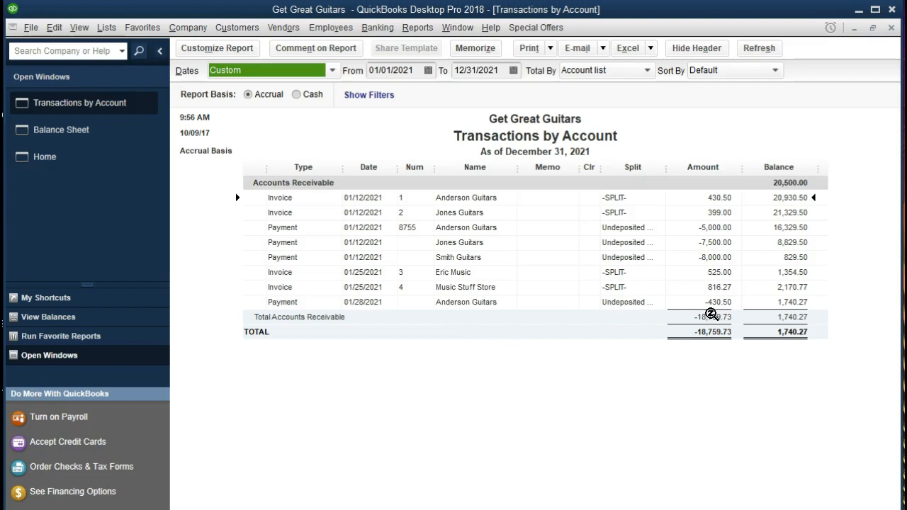
{"action": "double_click", "coordinate": [714, 302]}
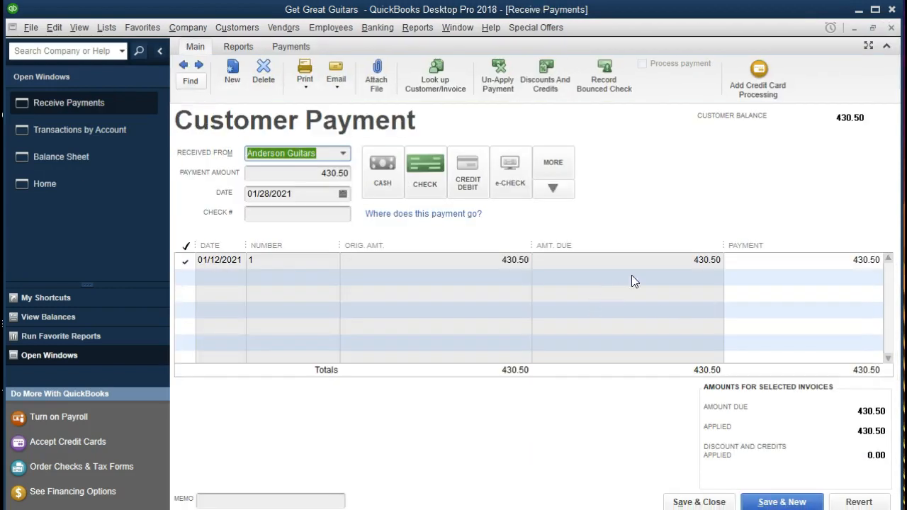
{"action": "left_click", "coordinate": [891, 28]}
{"action": "left_click", "coordinate": [891, 28]}
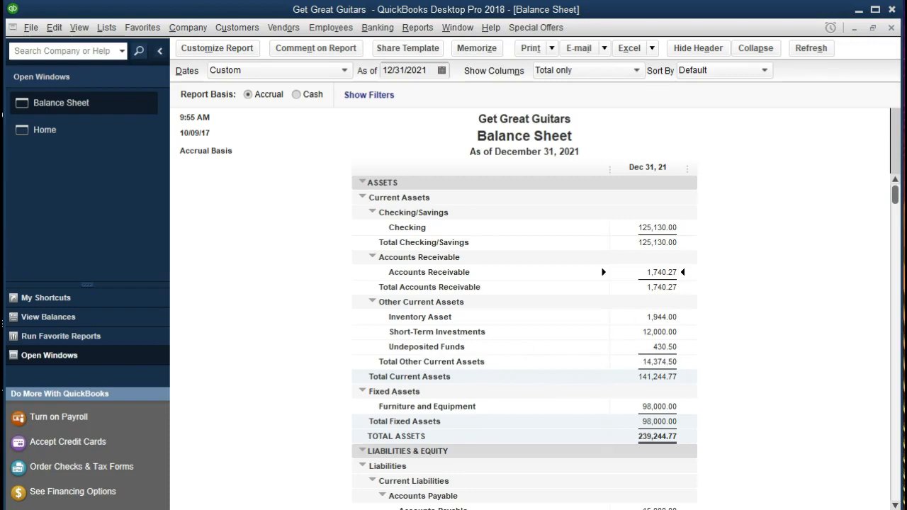
Drill into Undeposited Funds, view the 01/28/2021 Anderson Guitars payment behind it, and return to the balance sheet.
{"action": "double_click", "coordinate": [663, 350]}
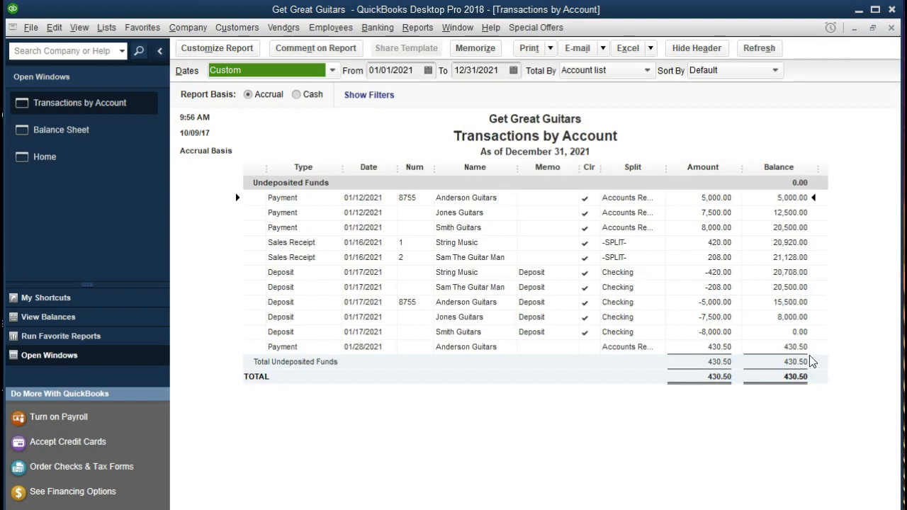
{"action": "left_click", "coordinate": [717, 347]}
{"action": "double_click", "coordinate": [717, 347]}
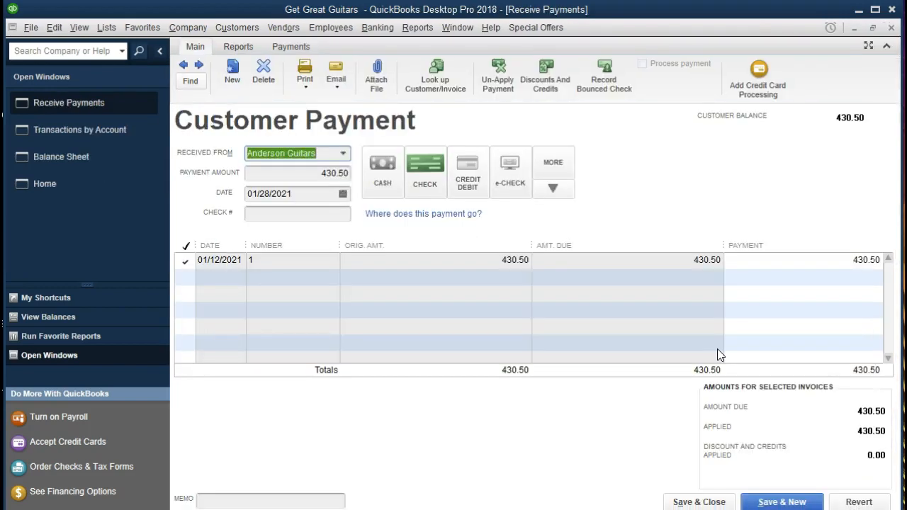
{"action": "left_click", "coordinate": [891, 28]}
{"action": "left_click", "coordinate": [891, 28]}
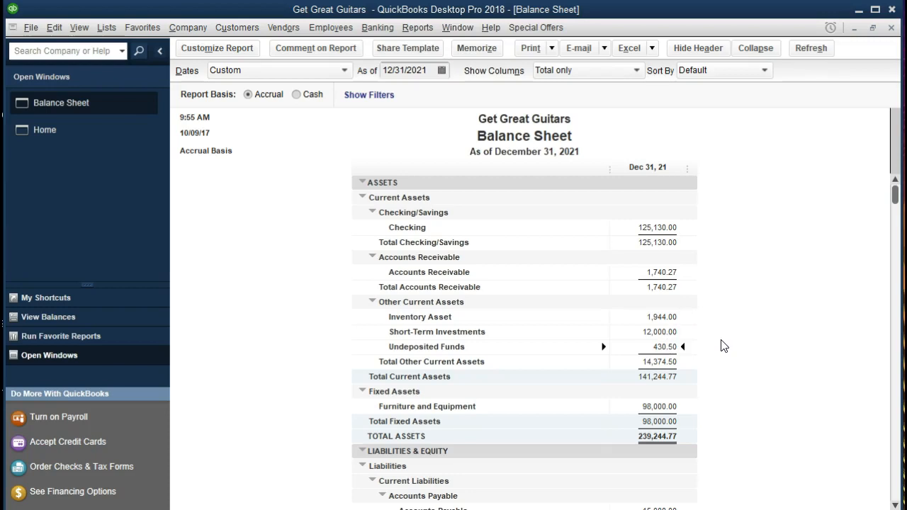
Locate the Checking balance on the balance sheet and open the Customer Balance Detail report.
{"action": "left_click", "coordinate": [671, 225]}
{"action": "left_click", "coordinate": [418, 27]}
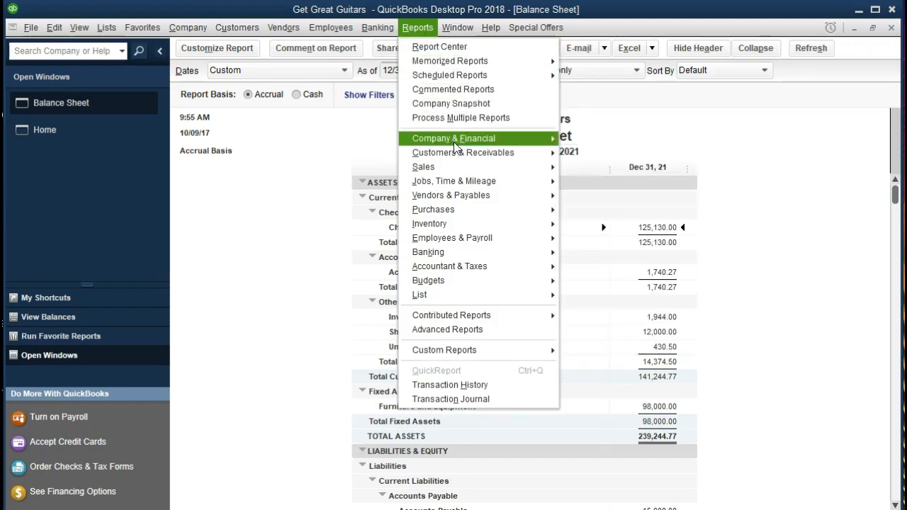
{"action": "mouse_move", "coordinate": [525, 163]}
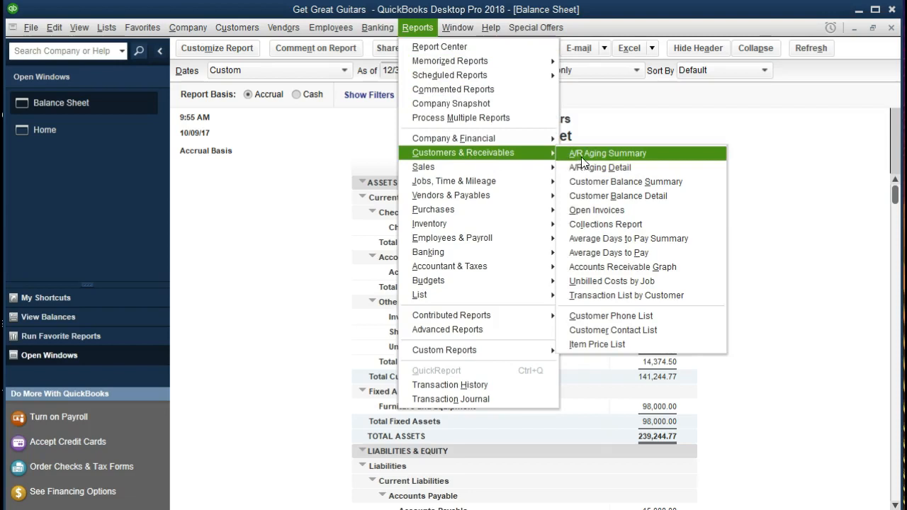
{"action": "left_click", "coordinate": [694, 197]}
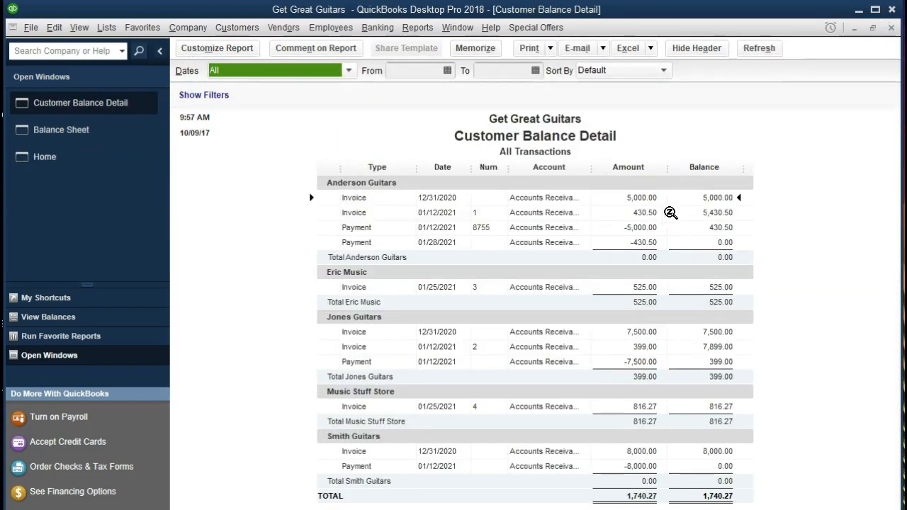
Match Anderson Guitars' invoices against its payments in the Customer Balance Detail report.
{"action": "left_click", "coordinate": [640, 242]}
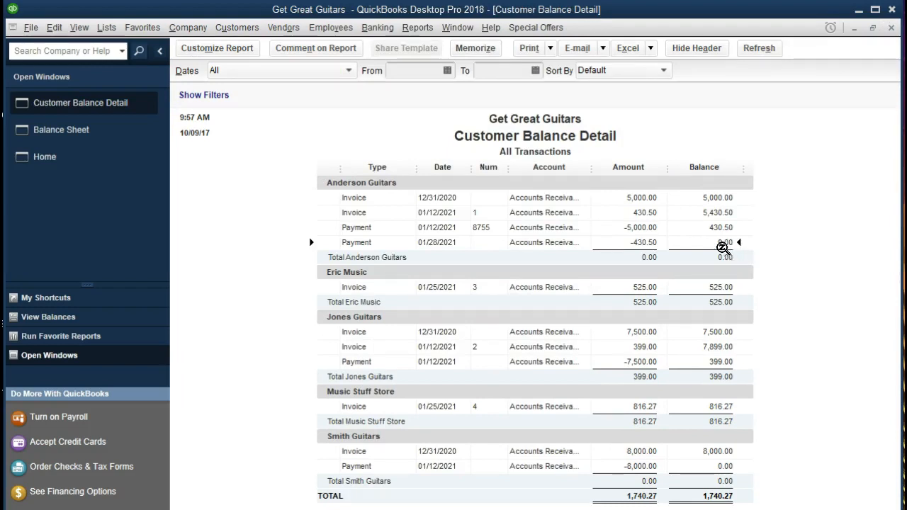
{"action": "left_click", "coordinate": [652, 213]}
{"action": "left_click", "coordinate": [650, 241]}
{"action": "left_click", "coordinate": [644, 212]}
{"action": "left_click", "coordinate": [643, 243]}
{"action": "left_click", "coordinate": [641, 214]}
{"action": "left_click", "coordinate": [640, 242]}
{"action": "left_click", "coordinate": [633, 201]}
{"action": "left_click", "coordinate": [635, 227]}
{"action": "left_click", "coordinate": [639, 243]}
View the 01/28/2021 Anderson Guitars payment from the customer detail, then close it and the report to return to the balance sheet.
{"action": "double_click", "coordinate": [644, 242]}
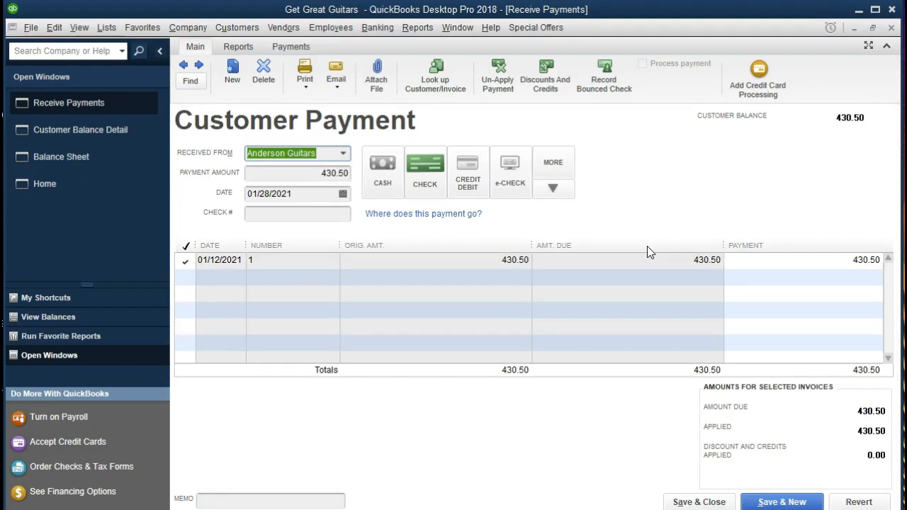
{"action": "left_click", "coordinate": [887, 34]}
{"action": "left_click", "coordinate": [891, 33]}
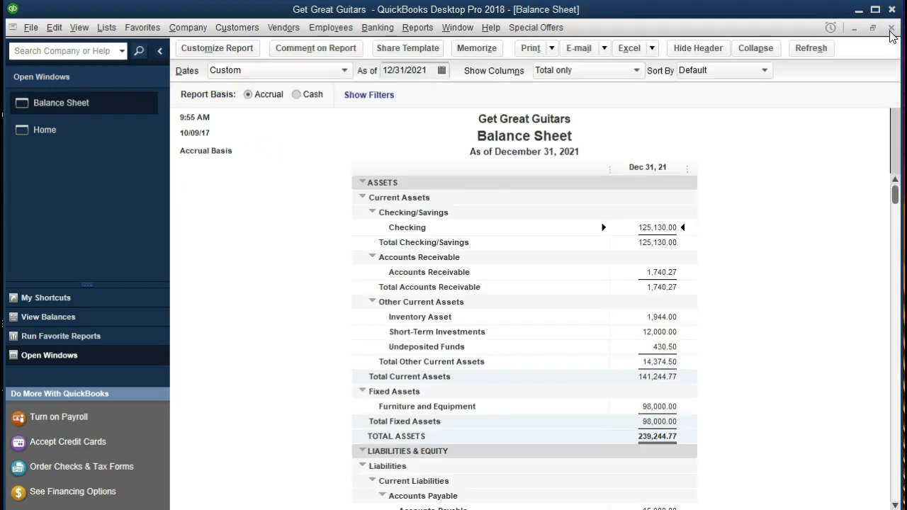
Start a new customer payment and set Eric Music as the customer it is received from.
{"action": "left_click", "coordinate": [111, 130]}
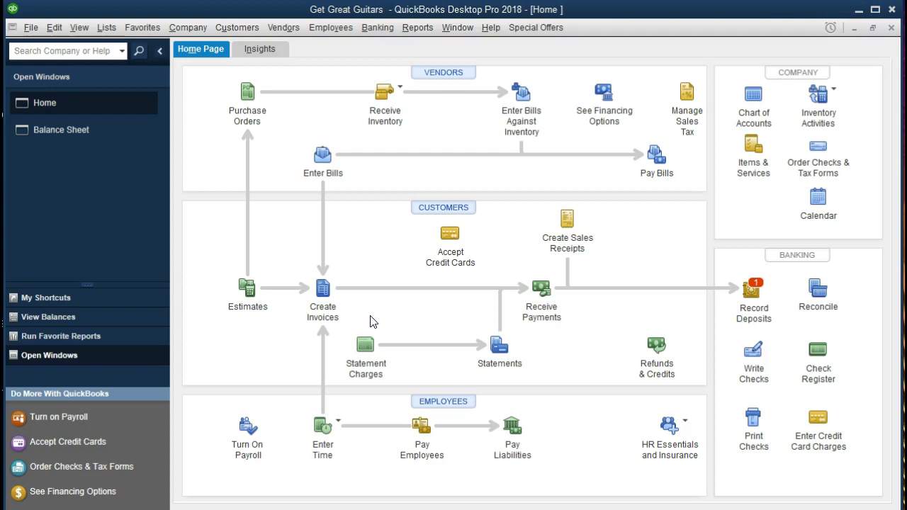
{"action": "left_click", "coordinate": [535, 300]}
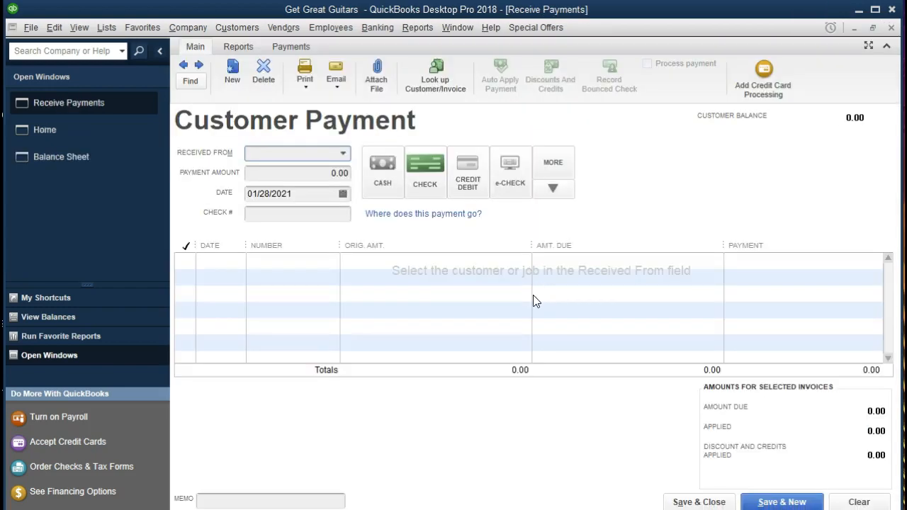
{"action": "type", "text": "Eri"}
{"action": "key", "text": "BackSpace"}
{"action": "key", "text": "BackSpace"}
{"action": "key", "text": "BackSpace"}
{"action": "key", "text": "BackSpace"}
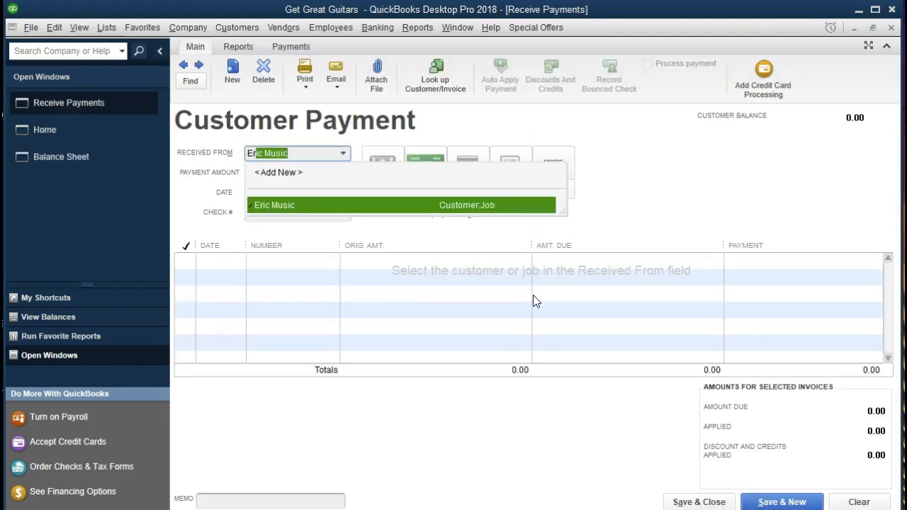
{"action": "left_click", "coordinate": [343, 152]}
{"action": "left_click", "coordinate": [345, 151]}
{"action": "type", "text": "Er"}
{"action": "key", "text": "Tab"}
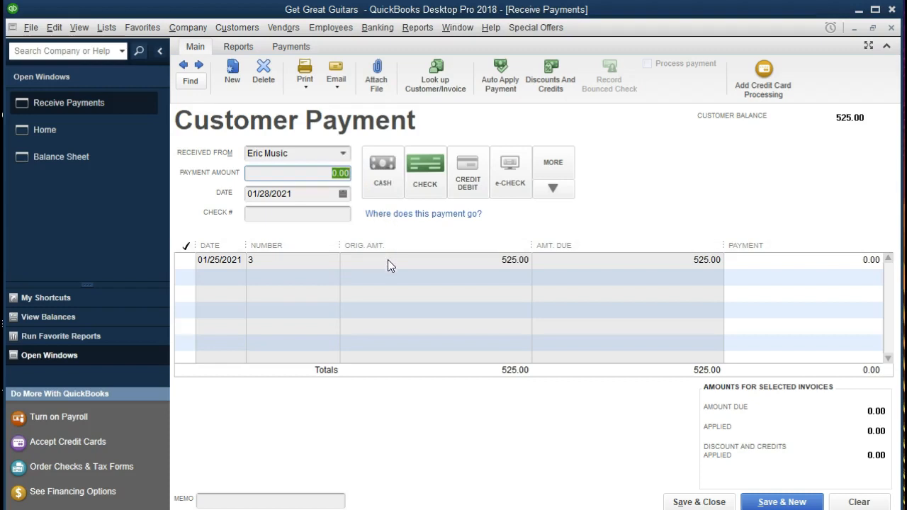
Apply the 525.00 payment to Eric Music's invoice 3, keep the date 01/28/2021, and save and close it.
{"action": "left_click", "coordinate": [185, 261]}
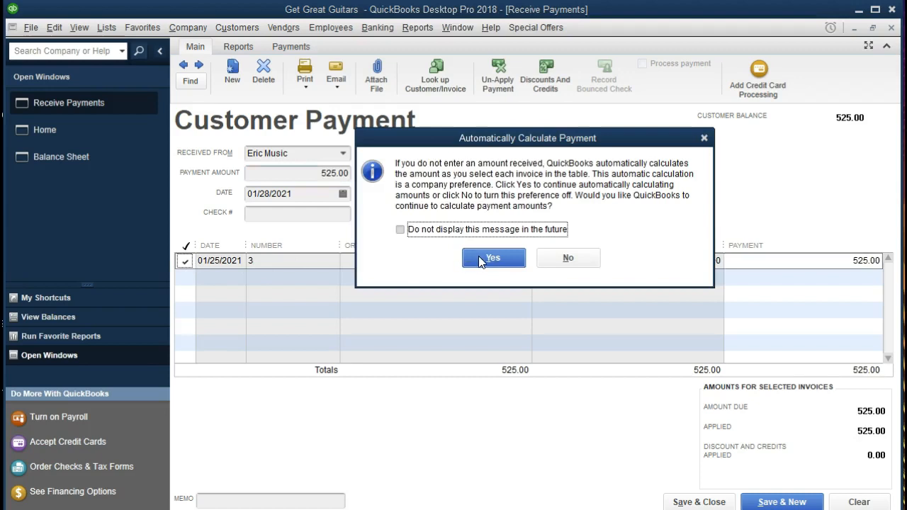
{"action": "left_click", "coordinate": [478, 258]}
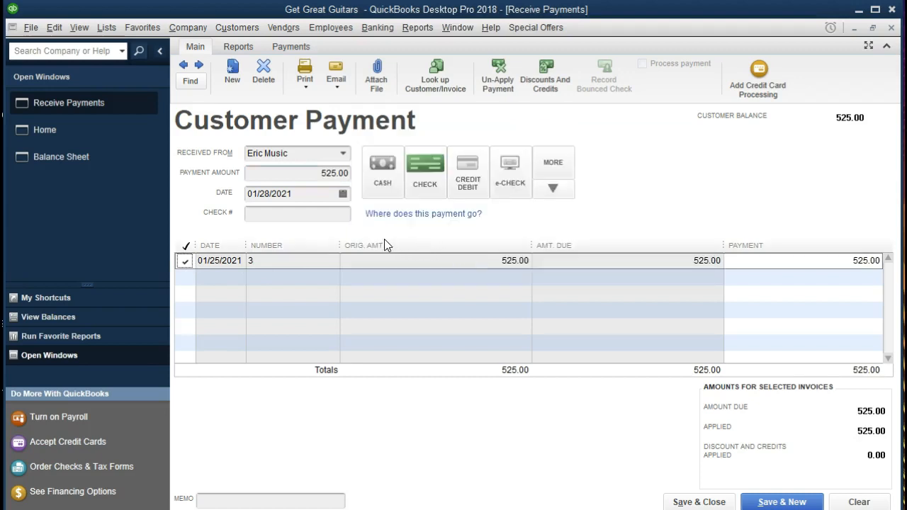
{"action": "left_click", "coordinate": [314, 195]}
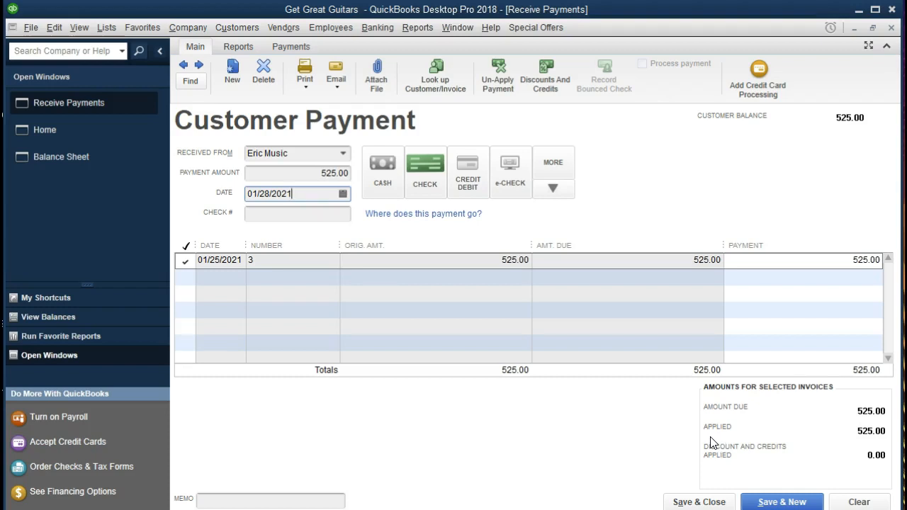
{"action": "left_click", "coordinate": [694, 503]}
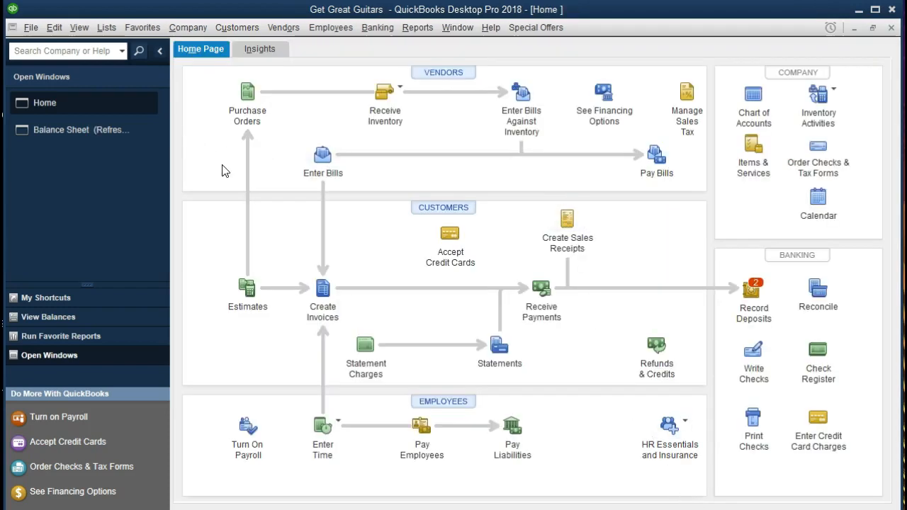
{"action": "left_click", "coordinate": [89, 134]}
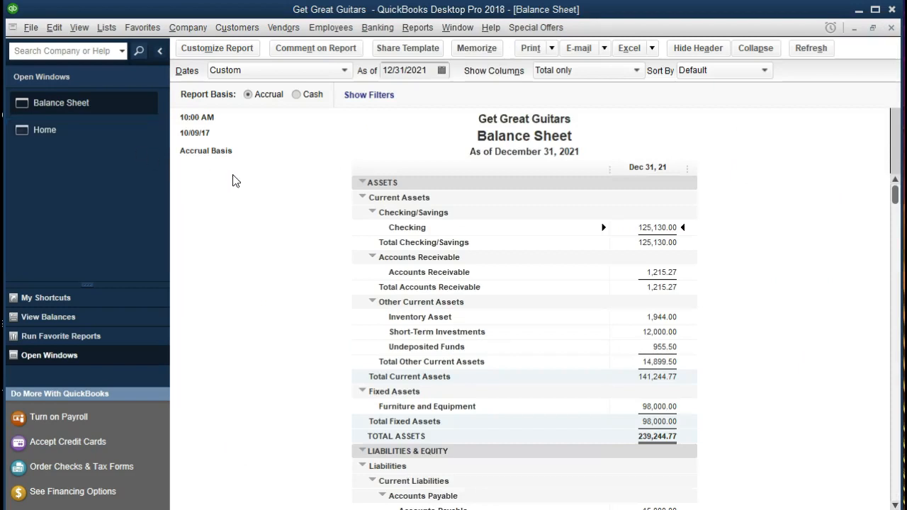
{"action": "double_click", "coordinate": [663, 271]}
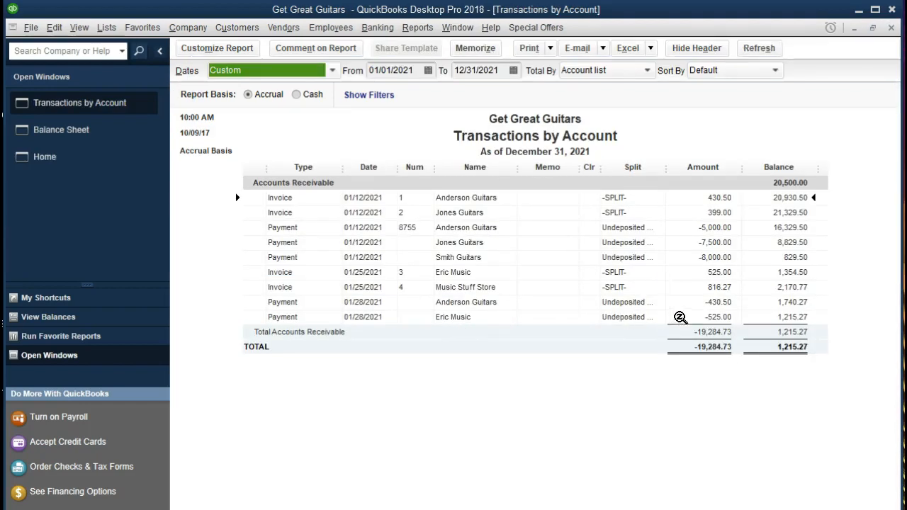
{"action": "double_click", "coordinate": [714, 317]}
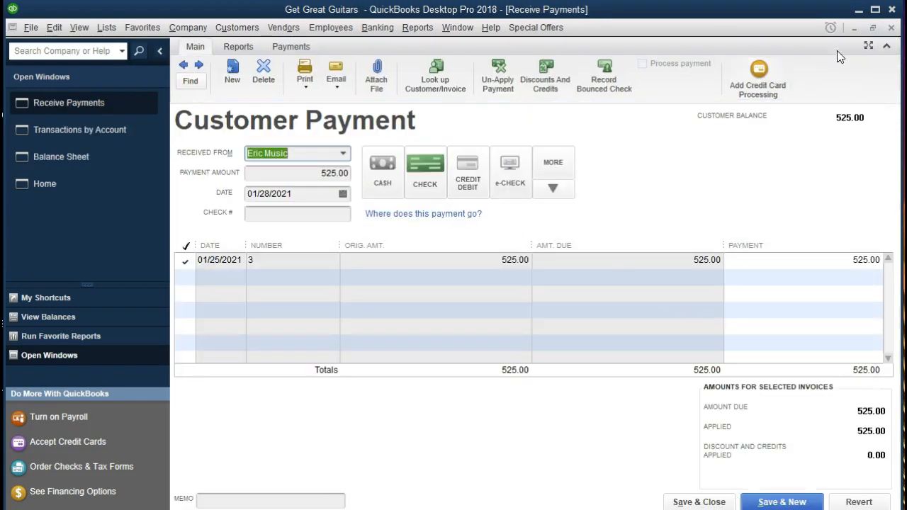
{"action": "left_click", "coordinate": [891, 28]}
{"action": "left_click", "coordinate": [890, 28]}
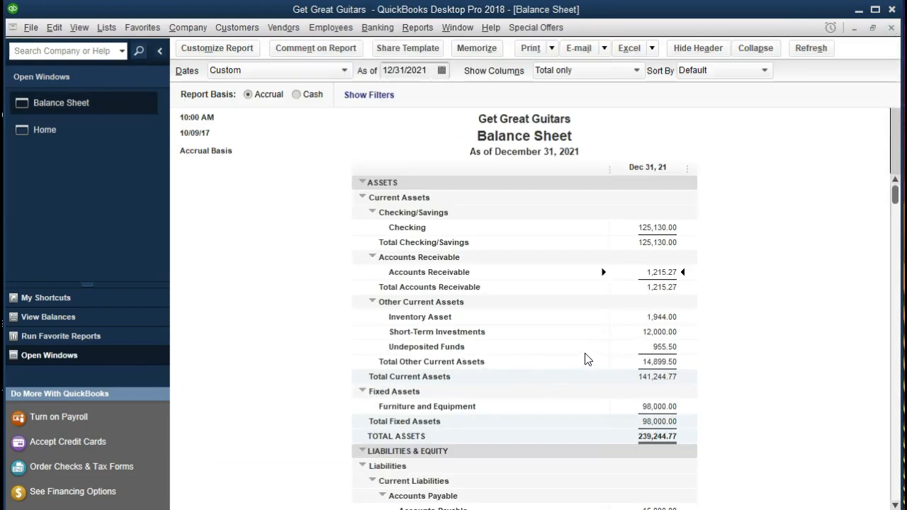
Drill into Undeposited Funds, view the 01/28/2021 Eric Music payment behind it, and return to the balance sheet.
{"action": "left_click", "coordinate": [657, 347]}
{"action": "double_click", "coordinate": [662, 347]}
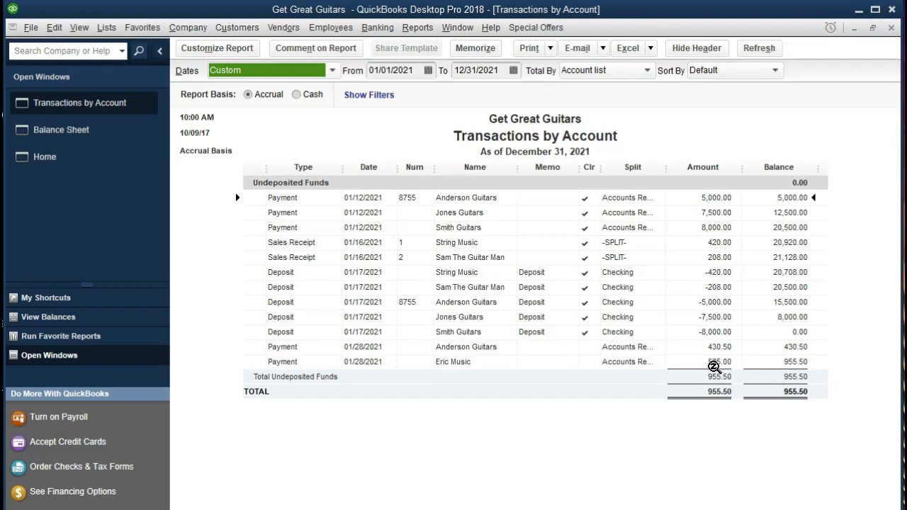
{"action": "double_click", "coordinate": [726, 362]}
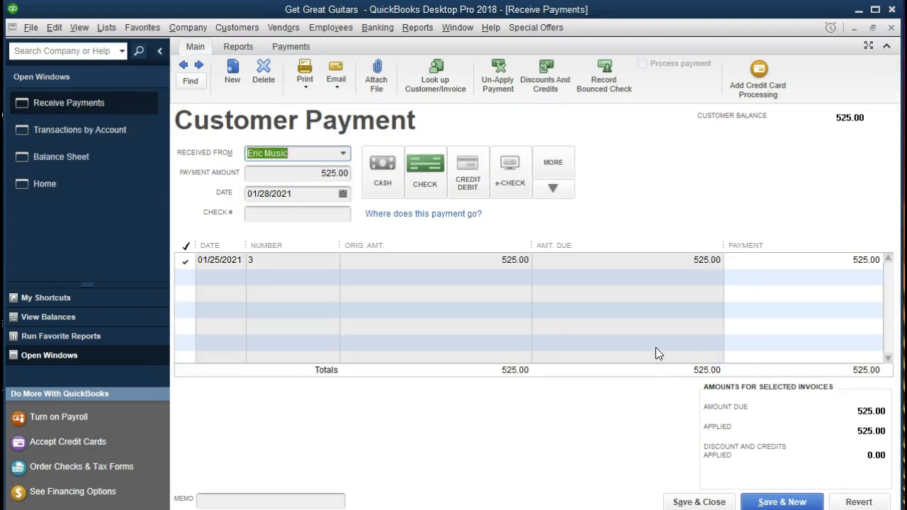
{"action": "left_click", "coordinate": [893, 28]}
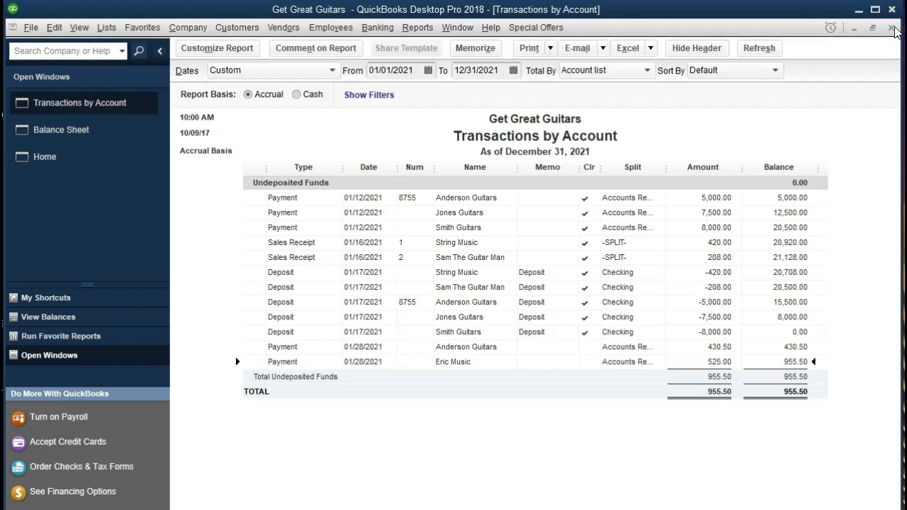
{"action": "left_click", "coordinate": [892, 28]}
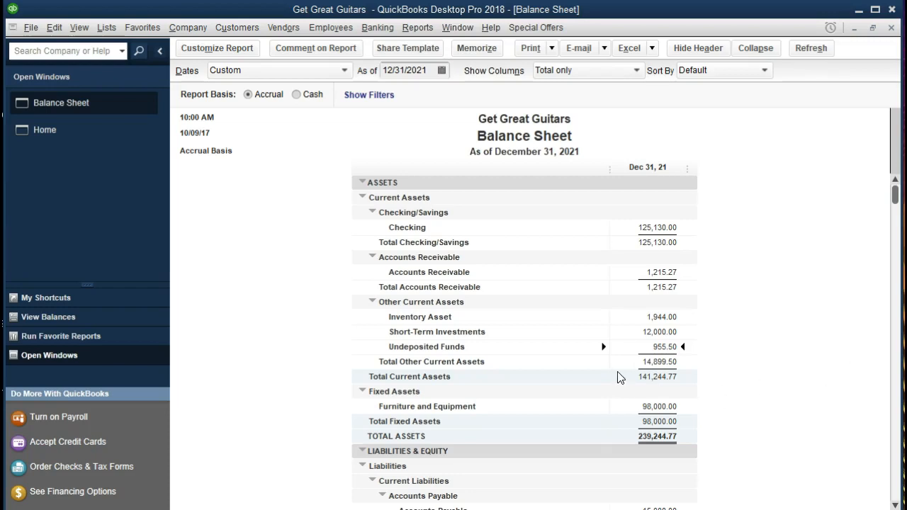
Start a bank deposit and include the Anderson Guitars 430.50 and Eric Music 525.00 payments in it.
{"action": "left_click", "coordinate": [51, 131]}
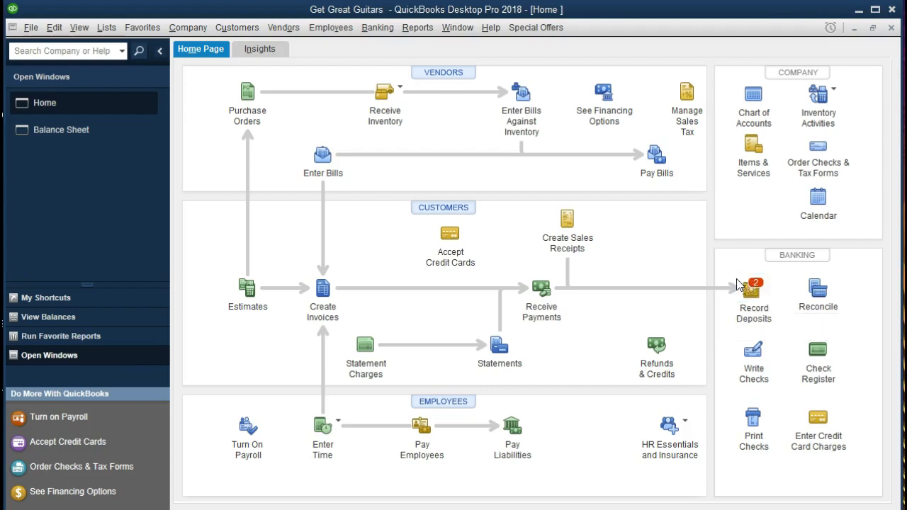
{"action": "left_click", "coordinate": [757, 291]}
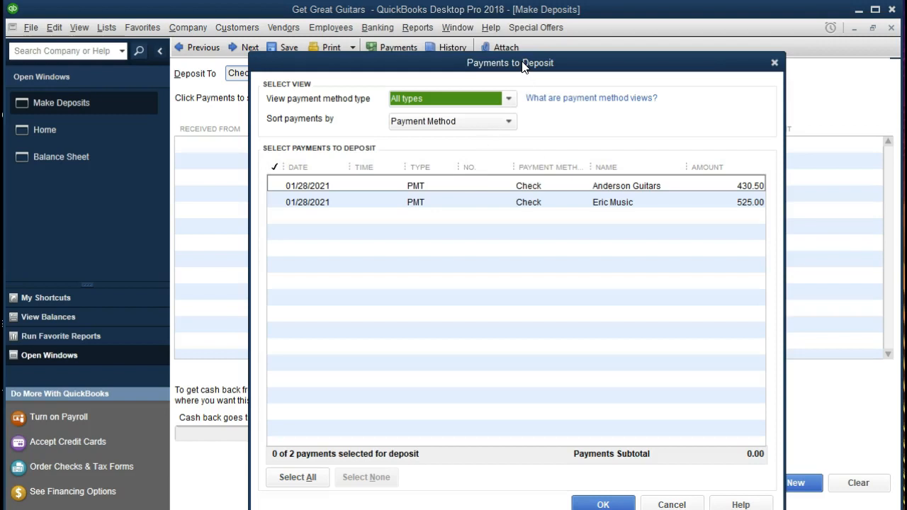
{"action": "left_click_drag", "start_coordinate": [522, 65], "coordinate": [452, 348]}
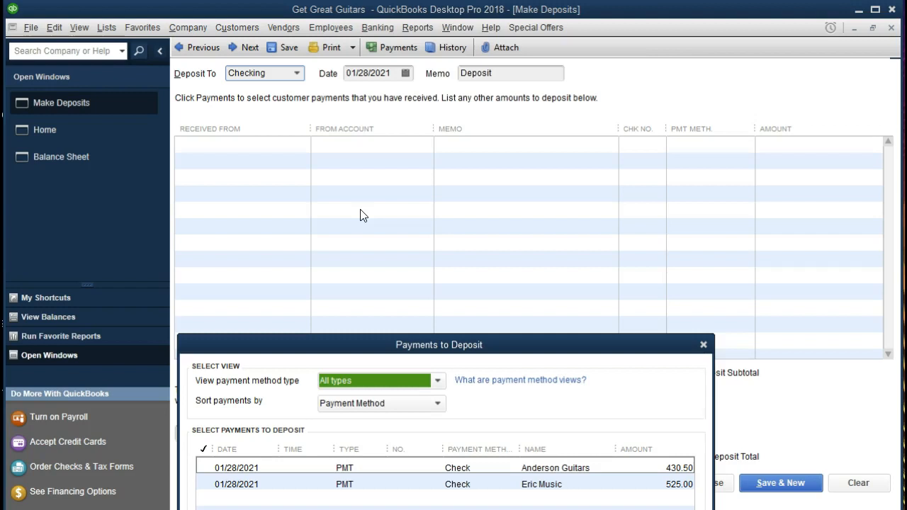
{"action": "left_click_drag", "start_coordinate": [502, 345], "coordinate": [550, 84]}
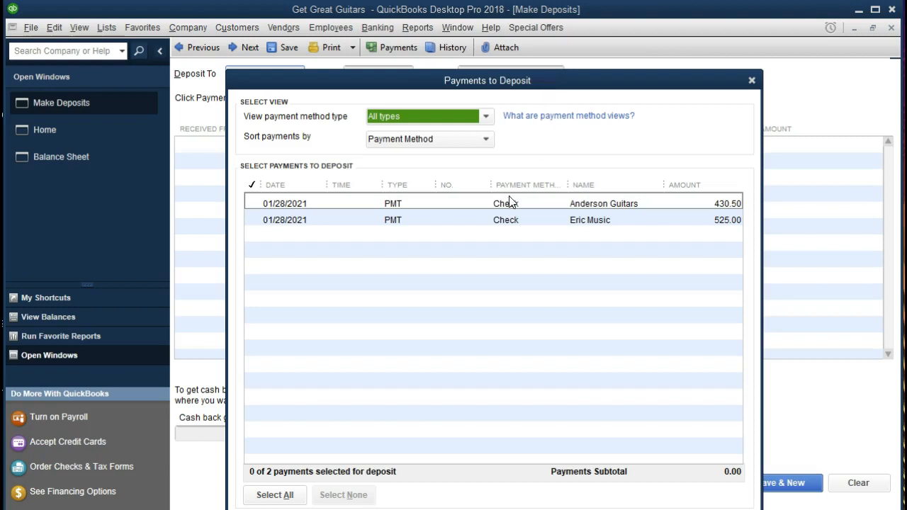
{"action": "left_click", "coordinate": [267, 204]}
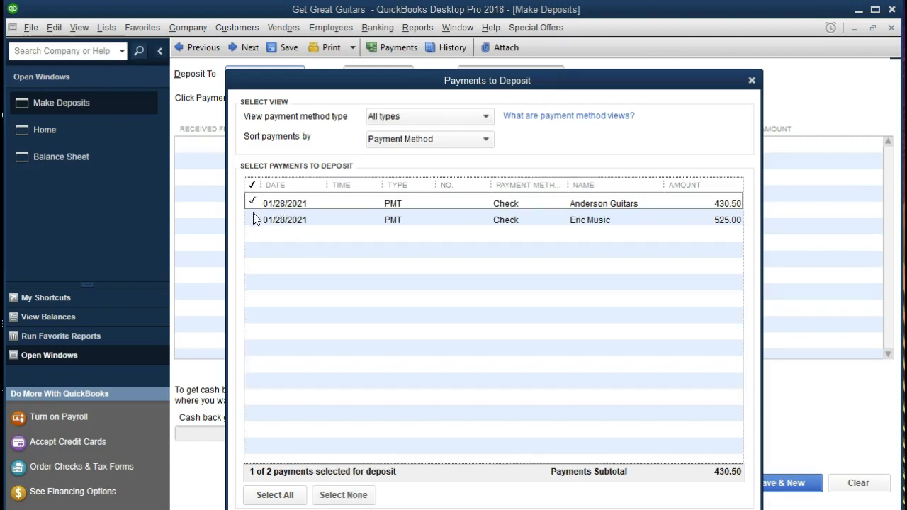
{"action": "left_click", "coordinate": [254, 219]}
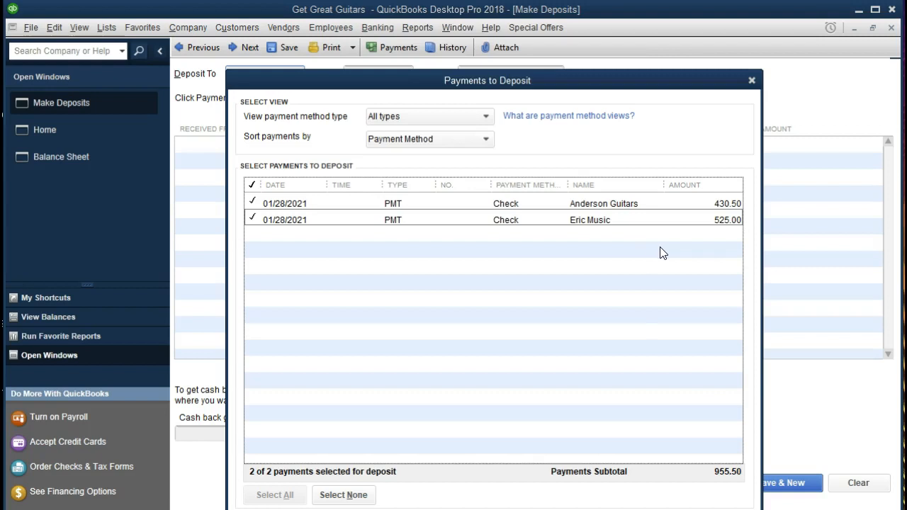
{"action": "left_click_drag", "start_coordinate": [616, 90], "coordinate": [619, 54]}
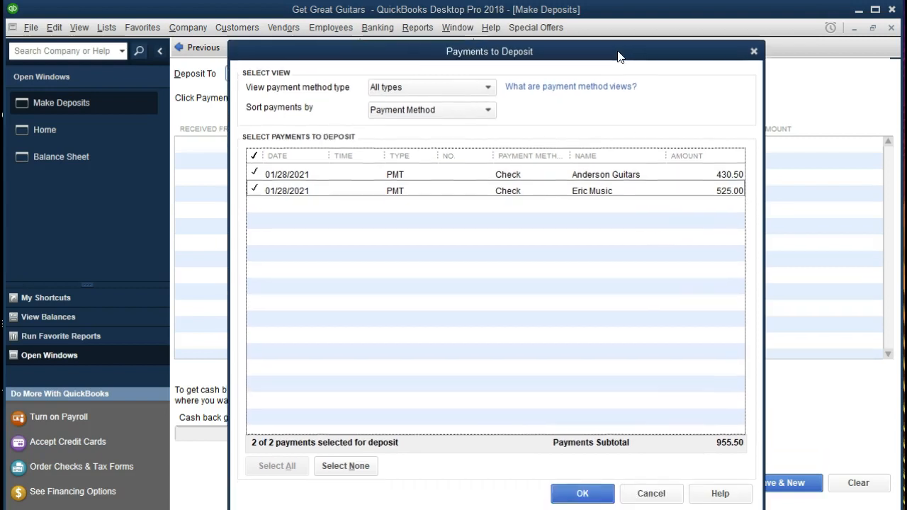
{"action": "left_click", "coordinate": [586, 485]}
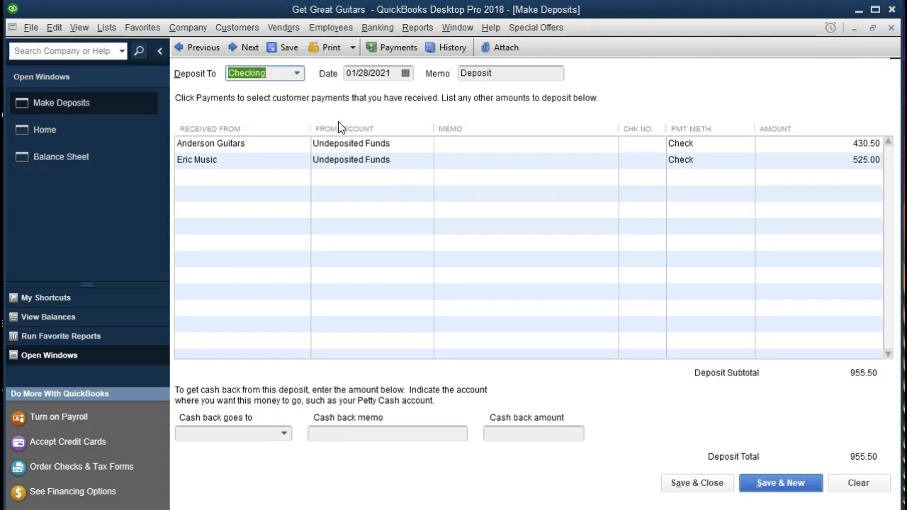
Keep Checking as the deposit account, 01/28/2021 as the date and Deposit as the memo, and save and close the deposit.
{"action": "left_click", "coordinate": [295, 73]}
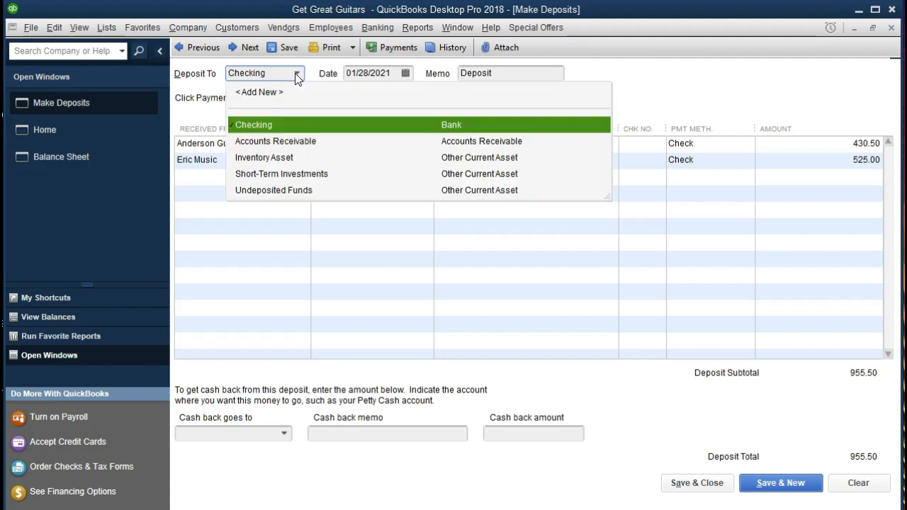
{"action": "left_click", "coordinate": [295, 73]}
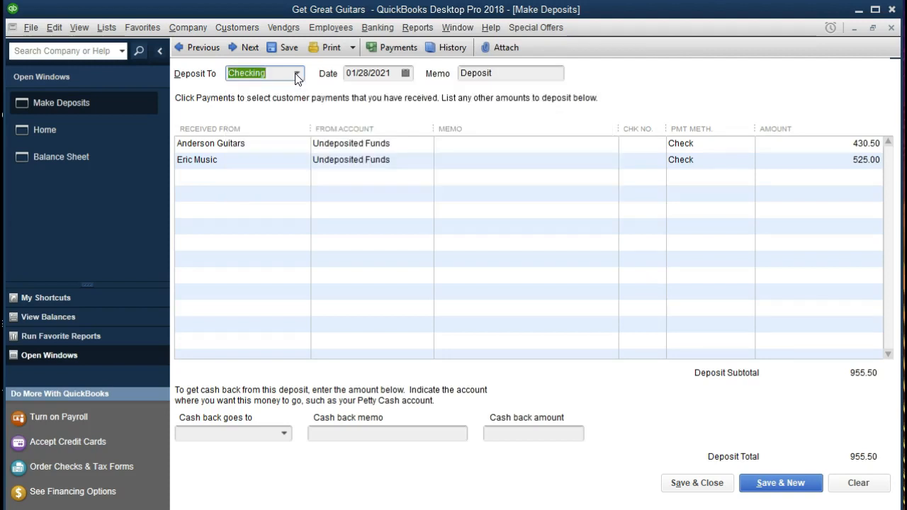
{"action": "key", "text": "Tab"}
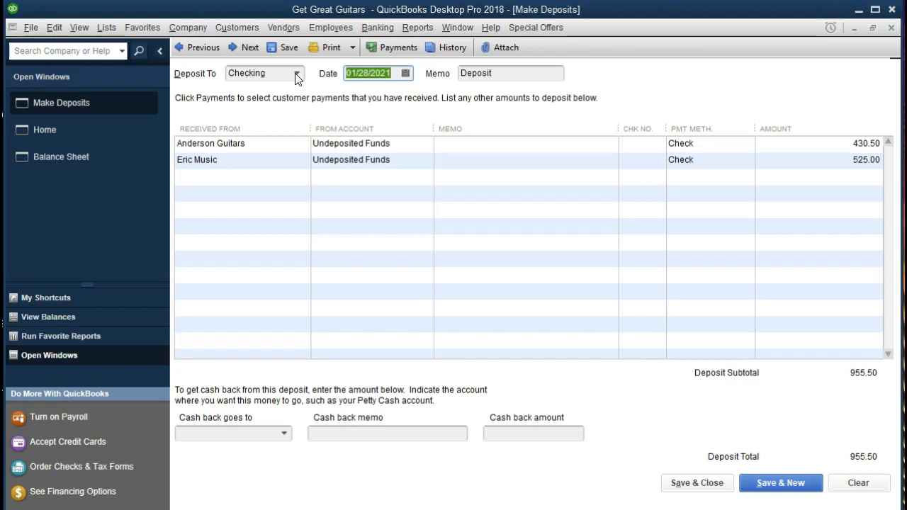
{"action": "key", "text": "Tab"}
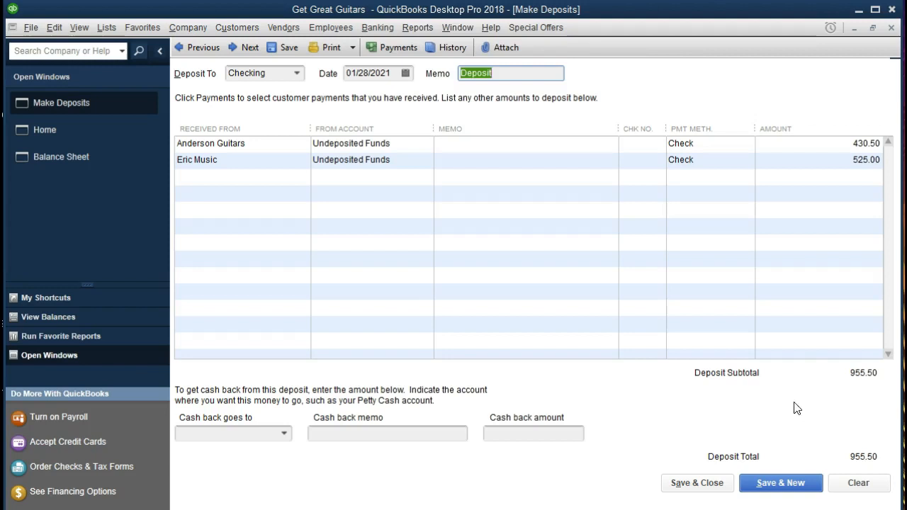
{"action": "left_click", "coordinate": [697, 482]}
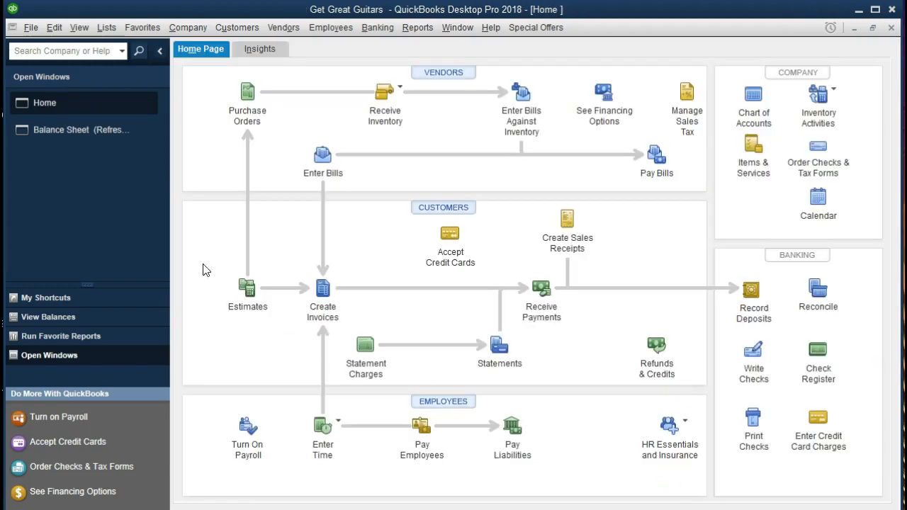
Drill into Checking on the balance sheet, view the 01/28/2021 deposit behind it, and return to the balance sheet.
{"action": "left_click", "coordinate": [84, 133]}
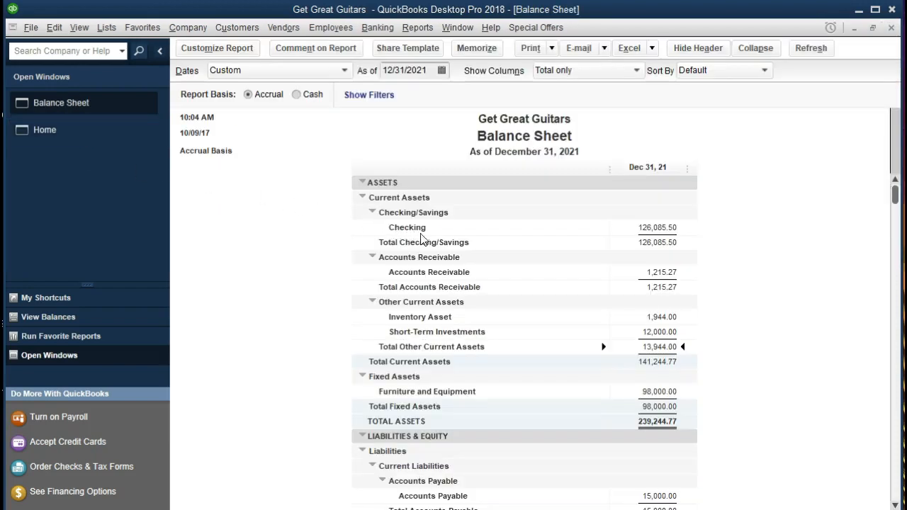
{"action": "double_click", "coordinate": [660, 228]}
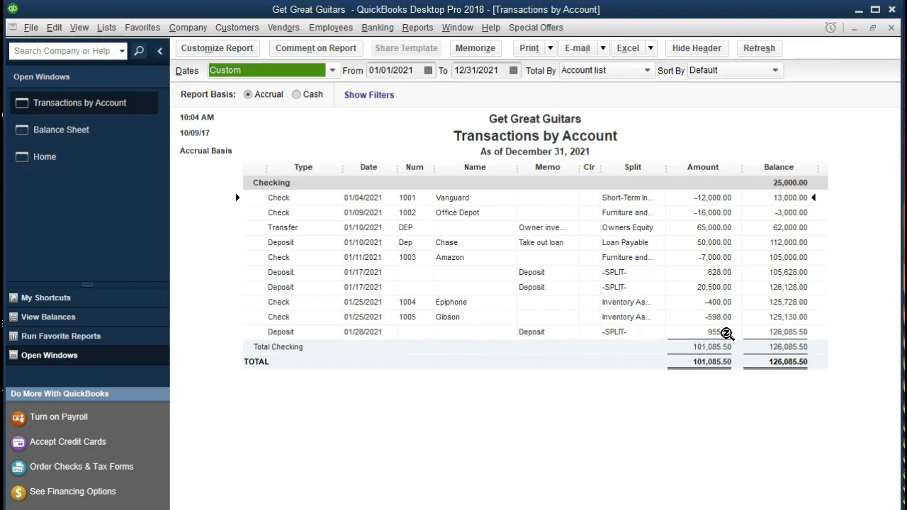
{"action": "double_click", "coordinate": [726, 333]}
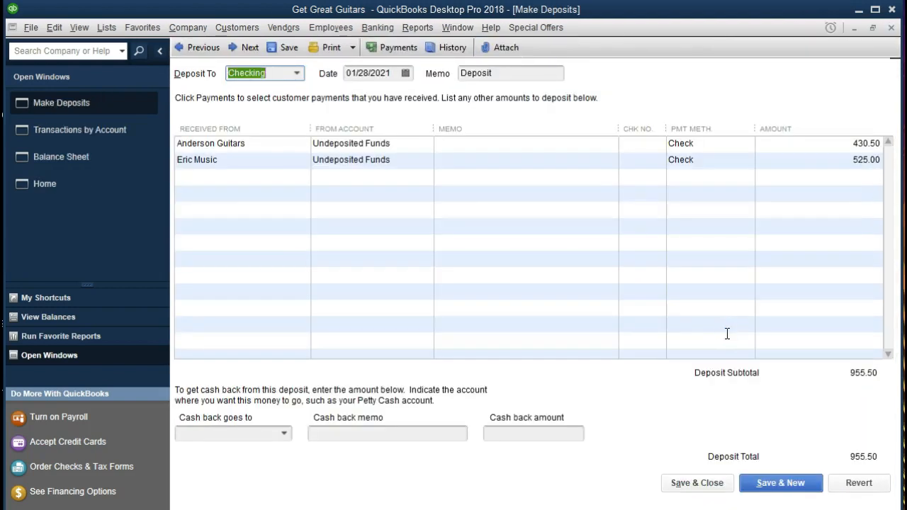
{"action": "left_click", "coordinate": [891, 29]}
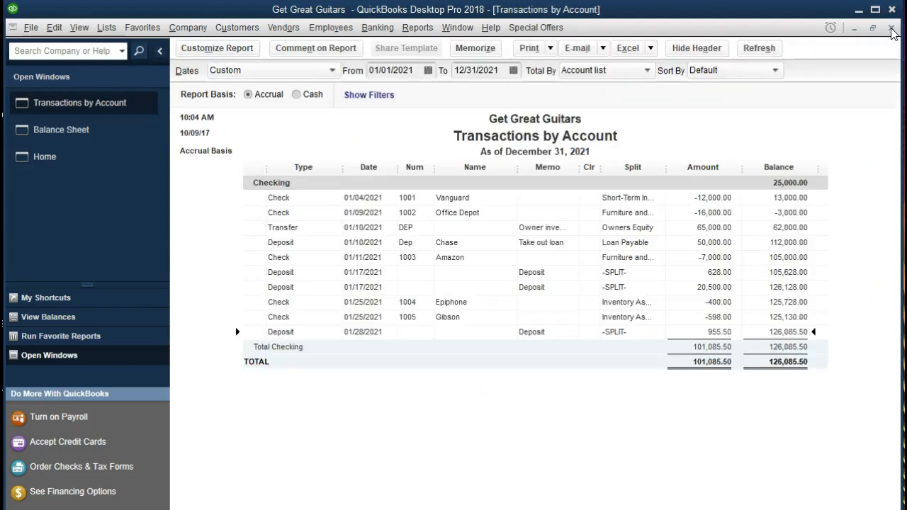
{"action": "left_click", "coordinate": [892, 28]}
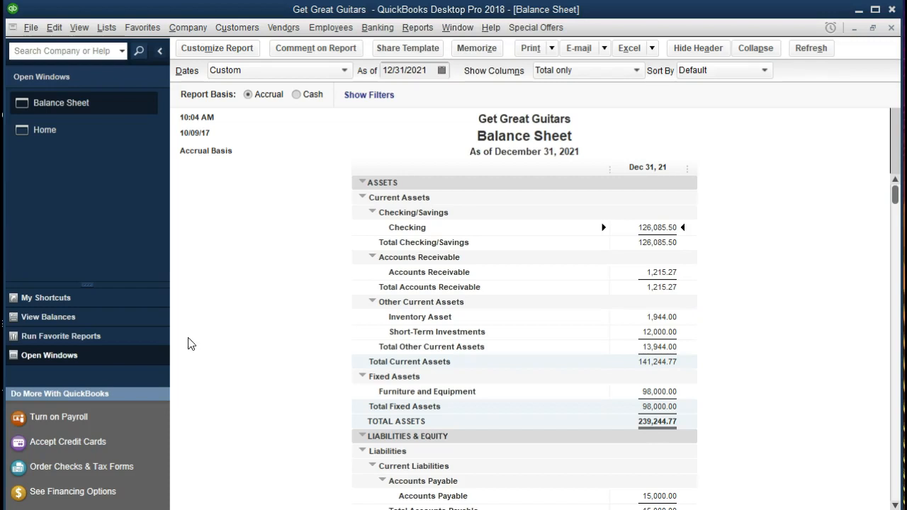
Open the account register for Undeposited Funds through the Use Register command.
{"action": "left_click", "coordinate": [372, 32]}
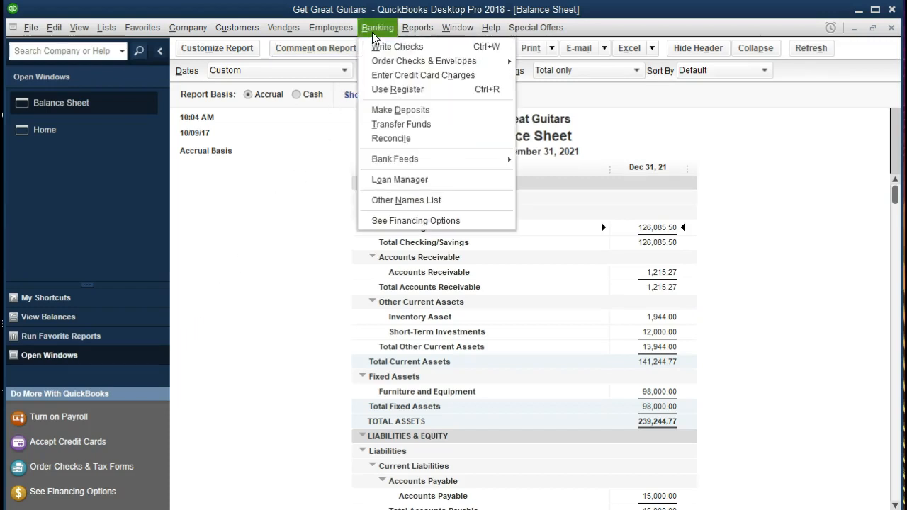
{"action": "left_click", "coordinate": [441, 90]}
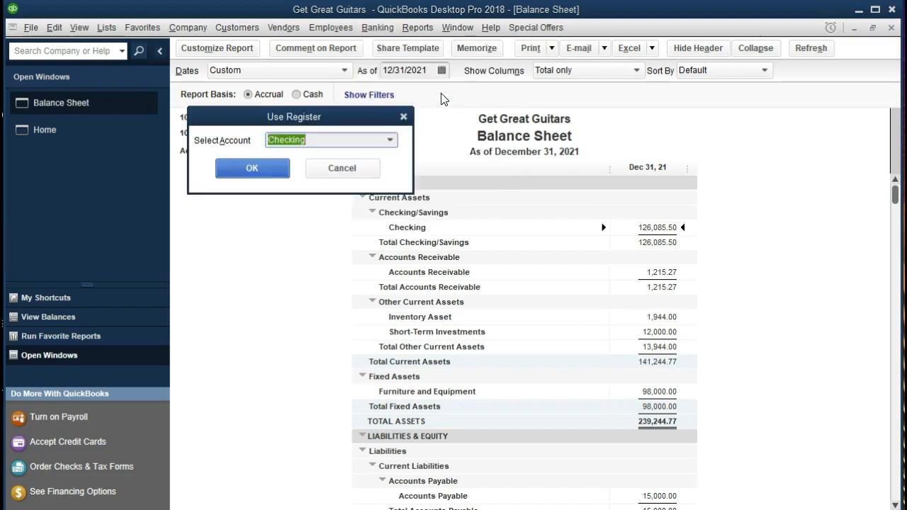
{"action": "left_click_drag", "start_coordinate": [352, 124], "coordinate": [346, 182]}
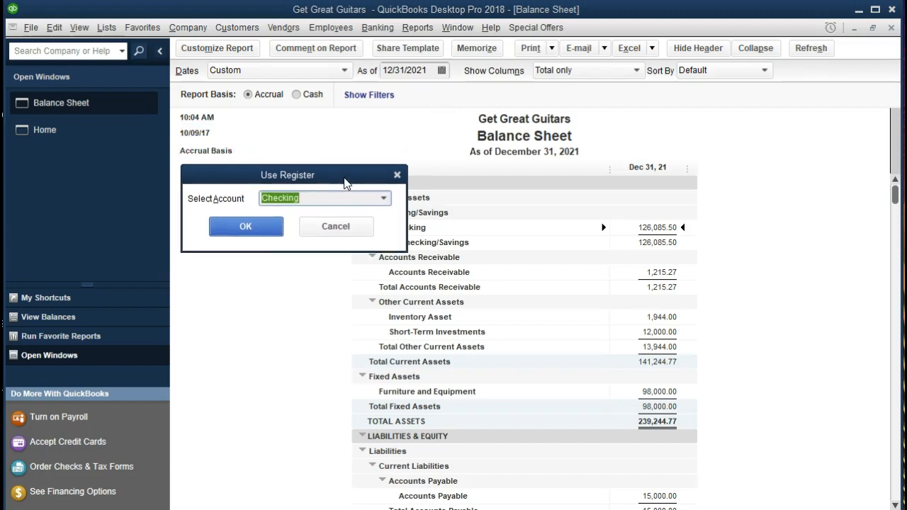
{"action": "left_click", "coordinate": [384, 200]}
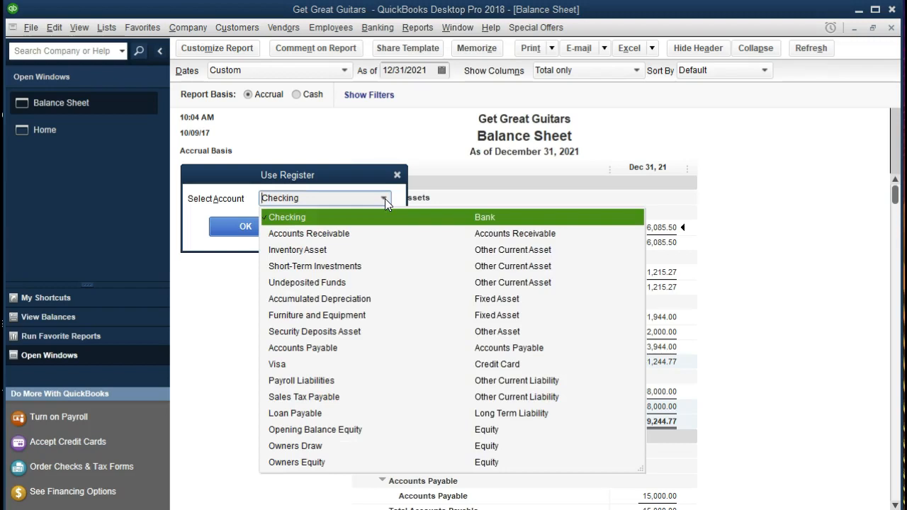
{"action": "left_click", "coordinate": [335, 283]}
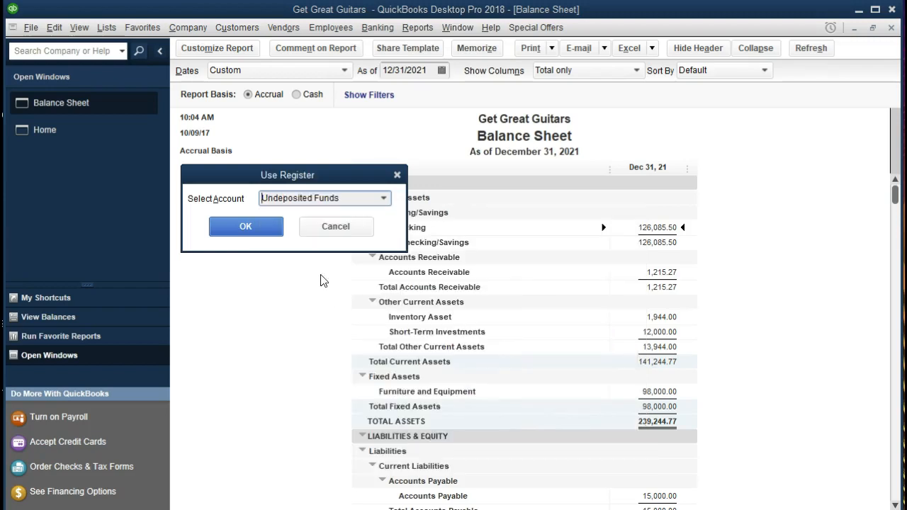
{"action": "left_click", "coordinate": [272, 230]}
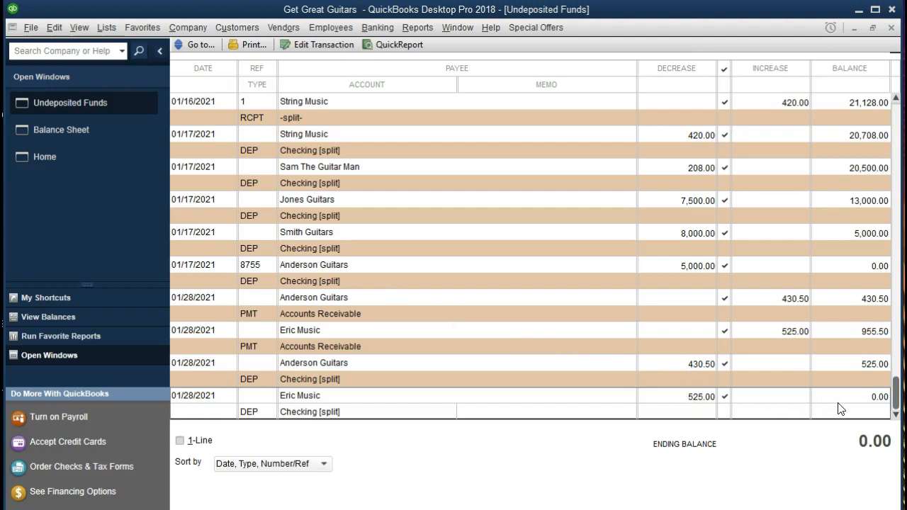
View the deposit behind the 01/28/2021 Eric Music 525.00 register entry, and close it and the register to return to the balance sheet.
{"action": "double_click", "coordinate": [261, 413]}
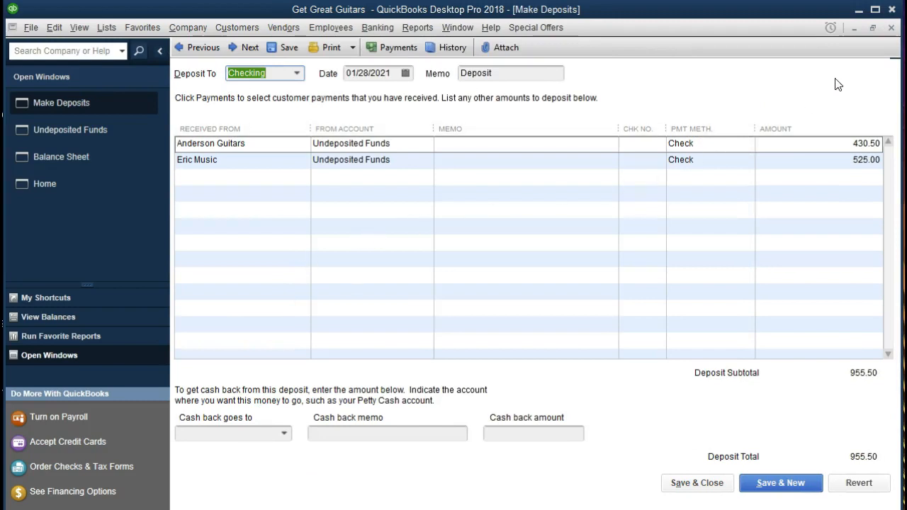
{"action": "left_click", "coordinate": [893, 27]}
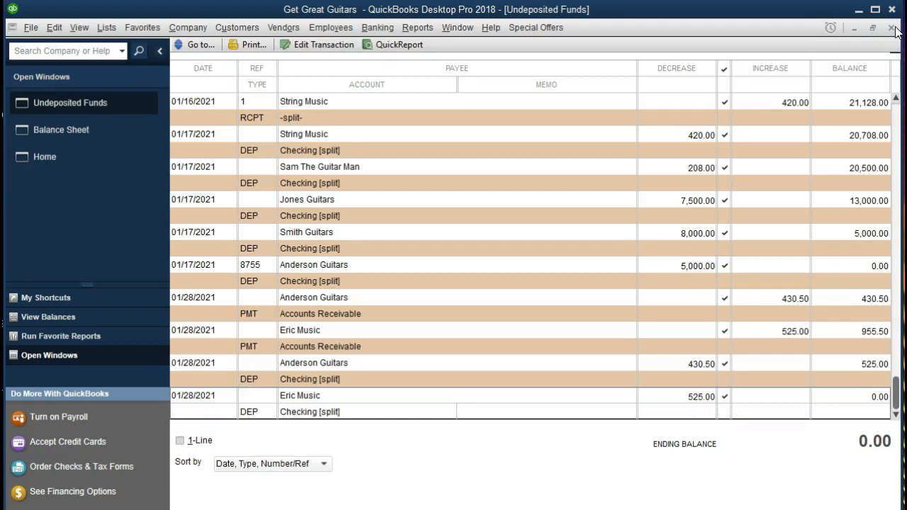
{"action": "left_click", "coordinate": [893, 27]}
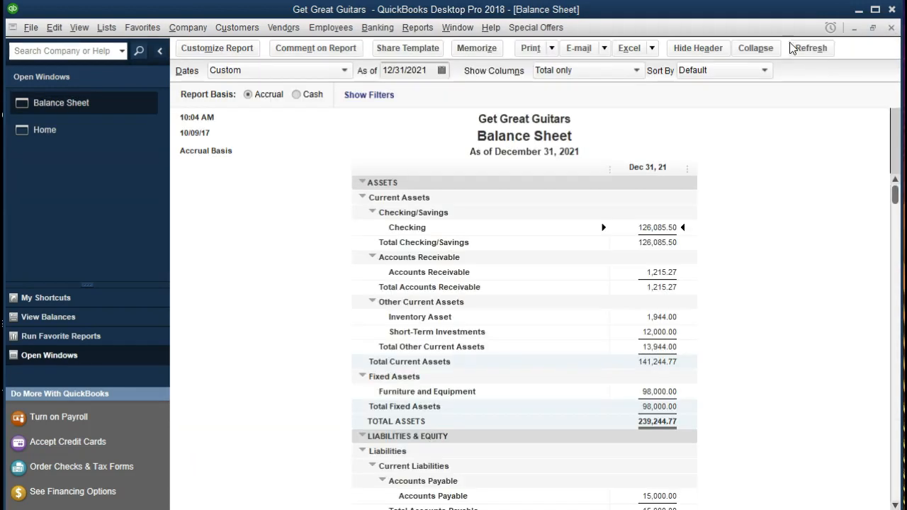
Open the chart of accounts and bring up the Undeposited Funds register from it.
{"action": "left_click", "coordinate": [111, 29]}
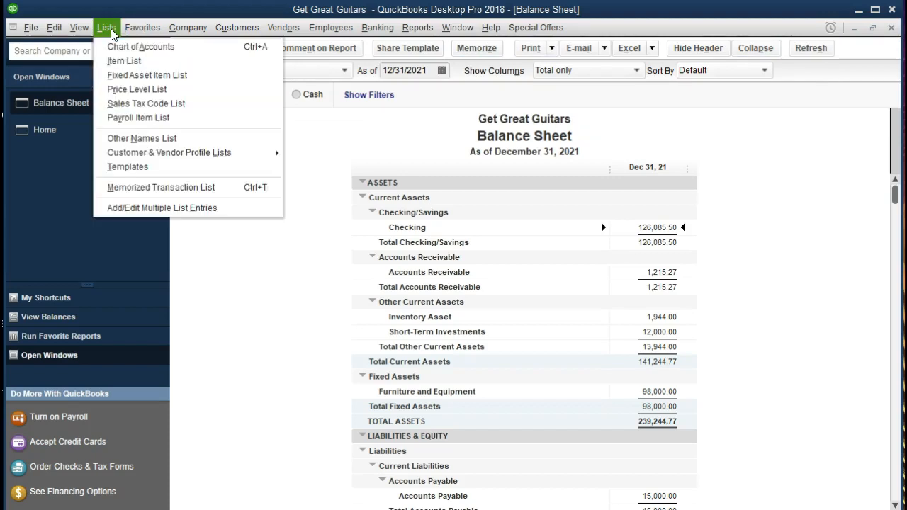
{"action": "left_click", "coordinate": [207, 56]}
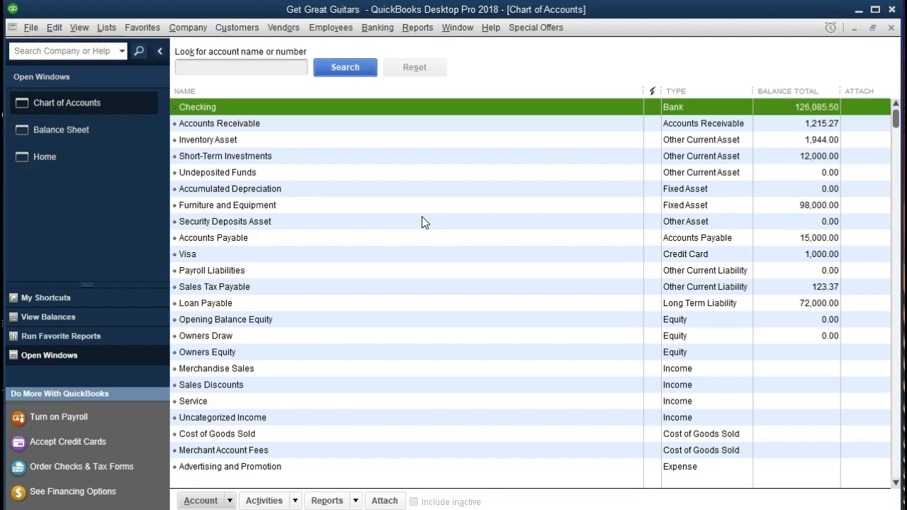
{"action": "left_click", "coordinate": [285, 173]}
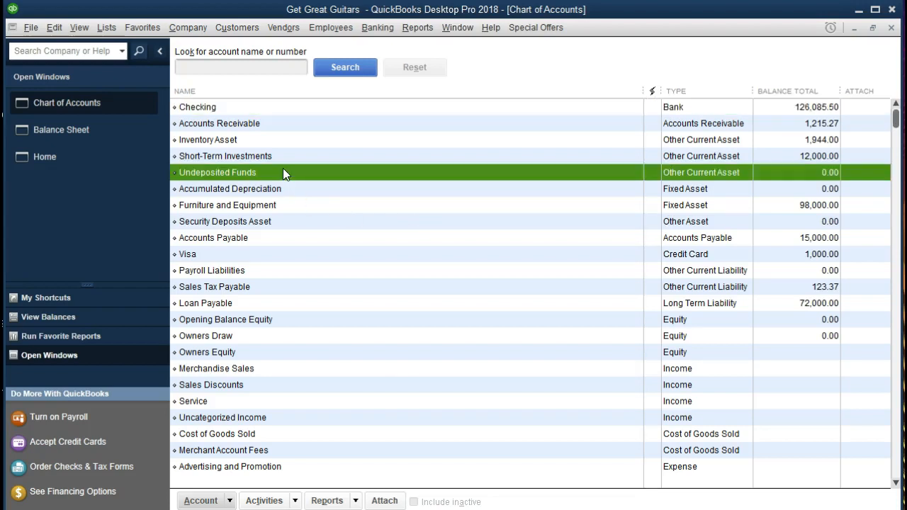
{"action": "double_click", "coordinate": [378, 174]}
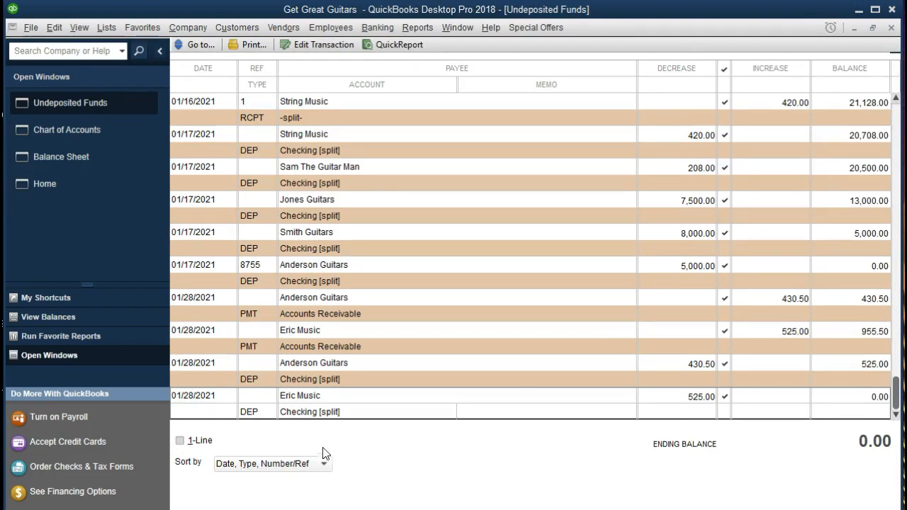
View the deposit behind the last Eric Music register entry again, close it and the register, and go to the home page.
{"action": "double_click", "coordinate": [260, 411]}
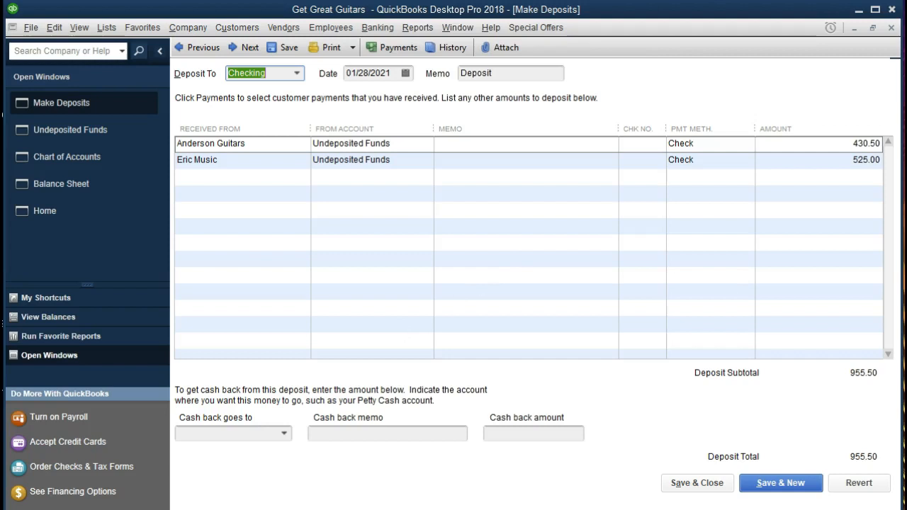
{"action": "left_click", "coordinate": [891, 27]}
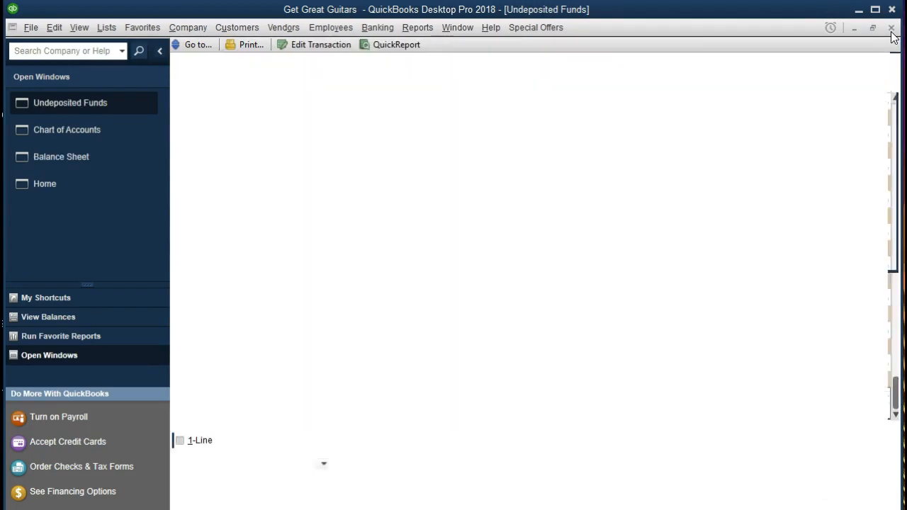
{"action": "left_click", "coordinate": [892, 27]}
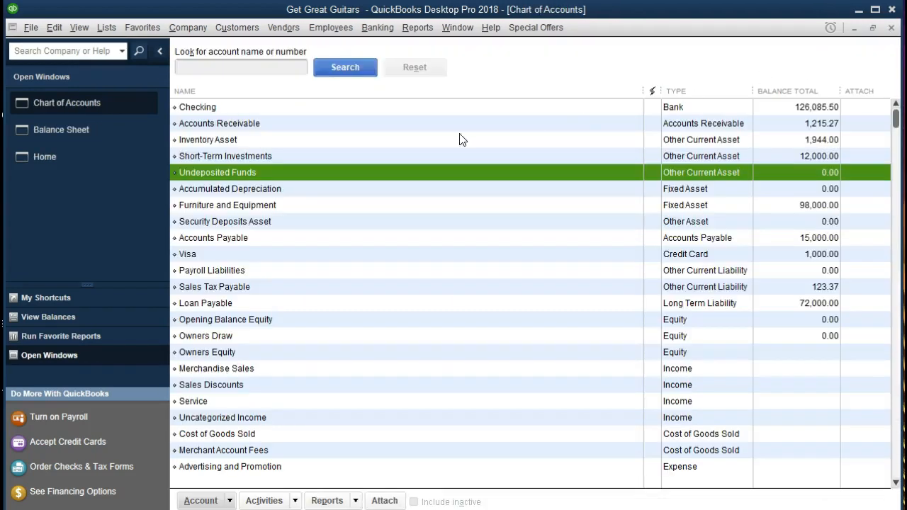
{"action": "left_click", "coordinate": [109, 168]}
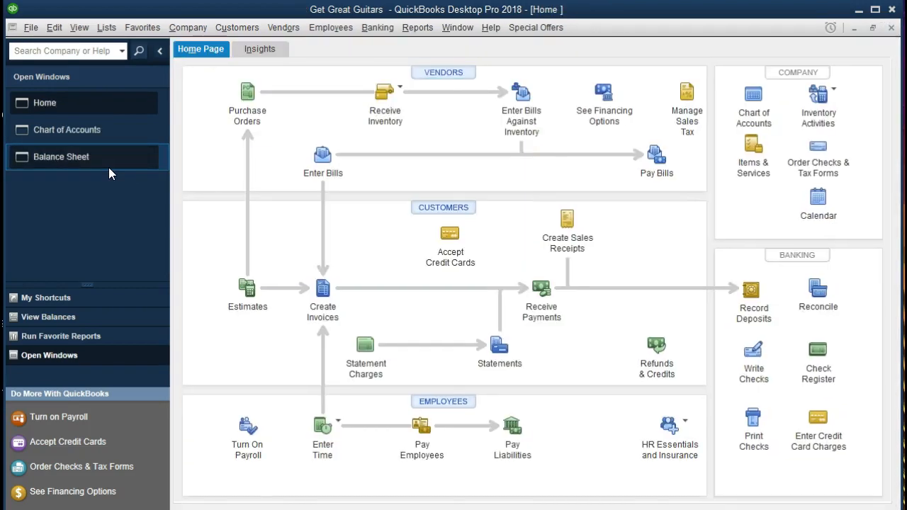